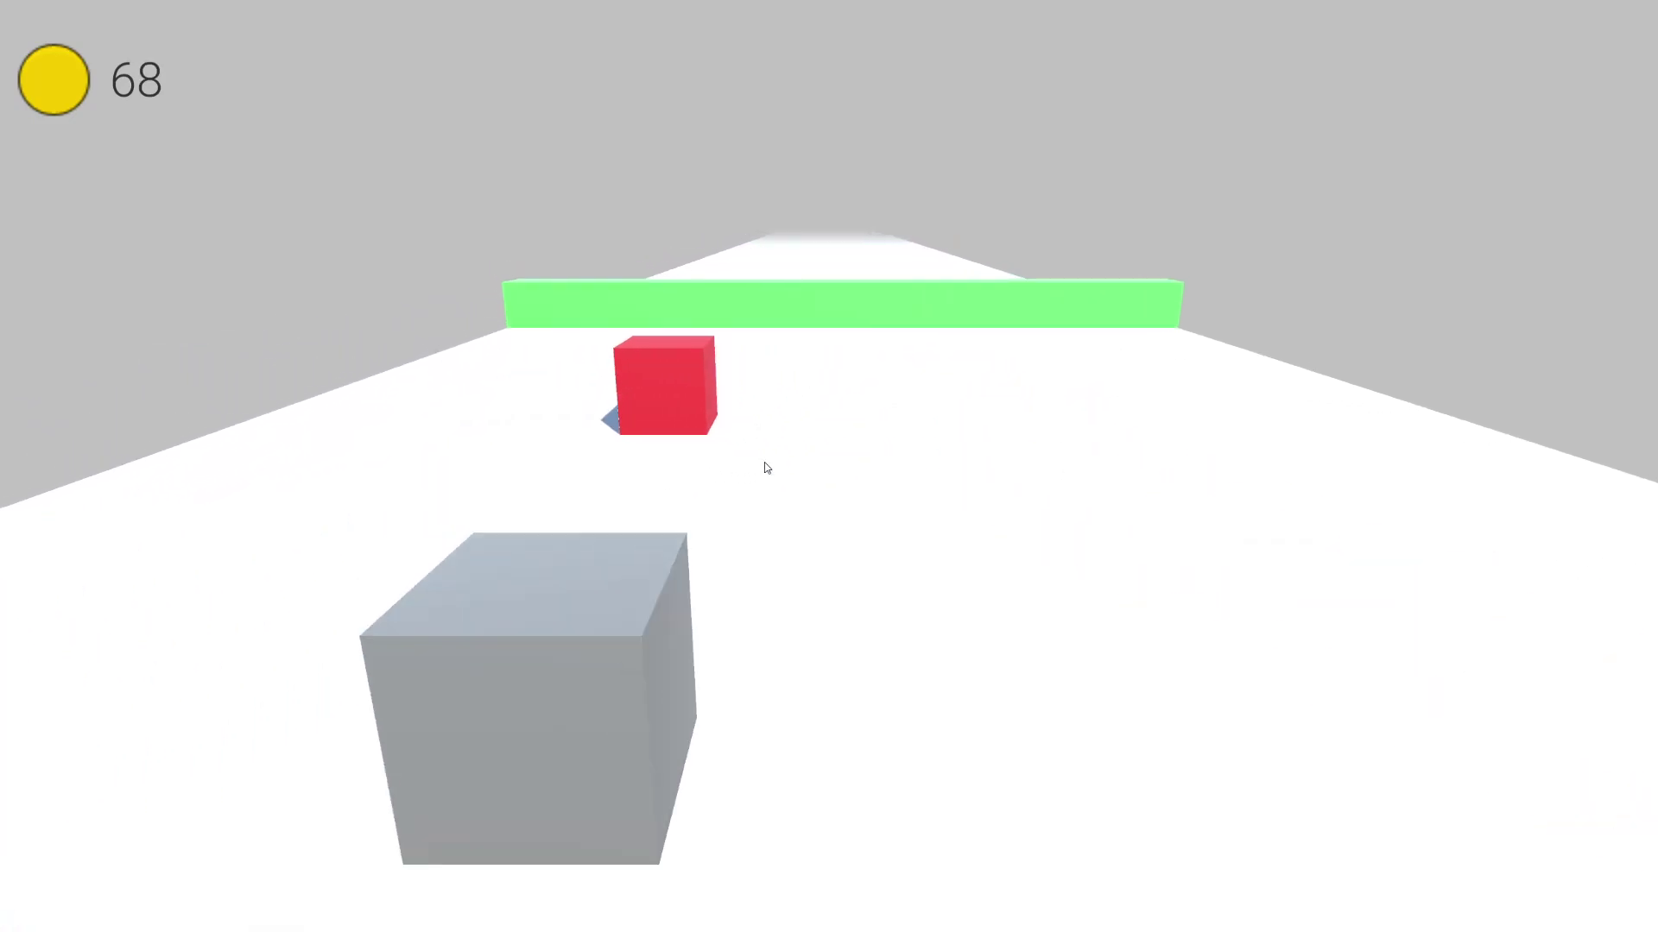
key("d")
key("a")
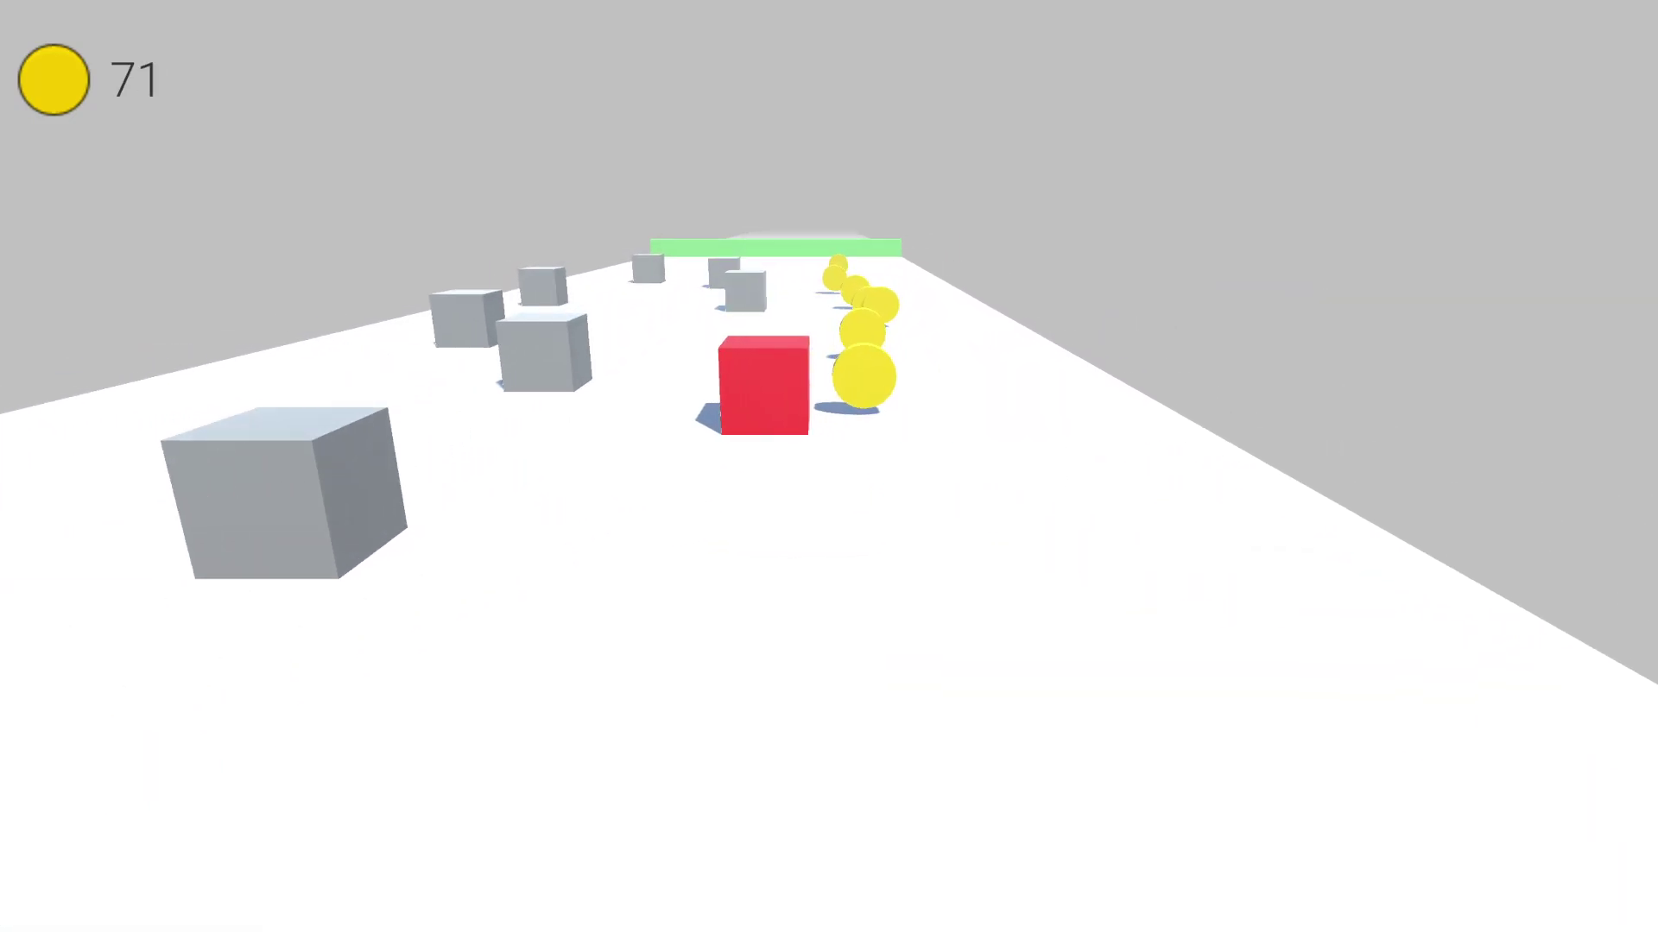
key("d")
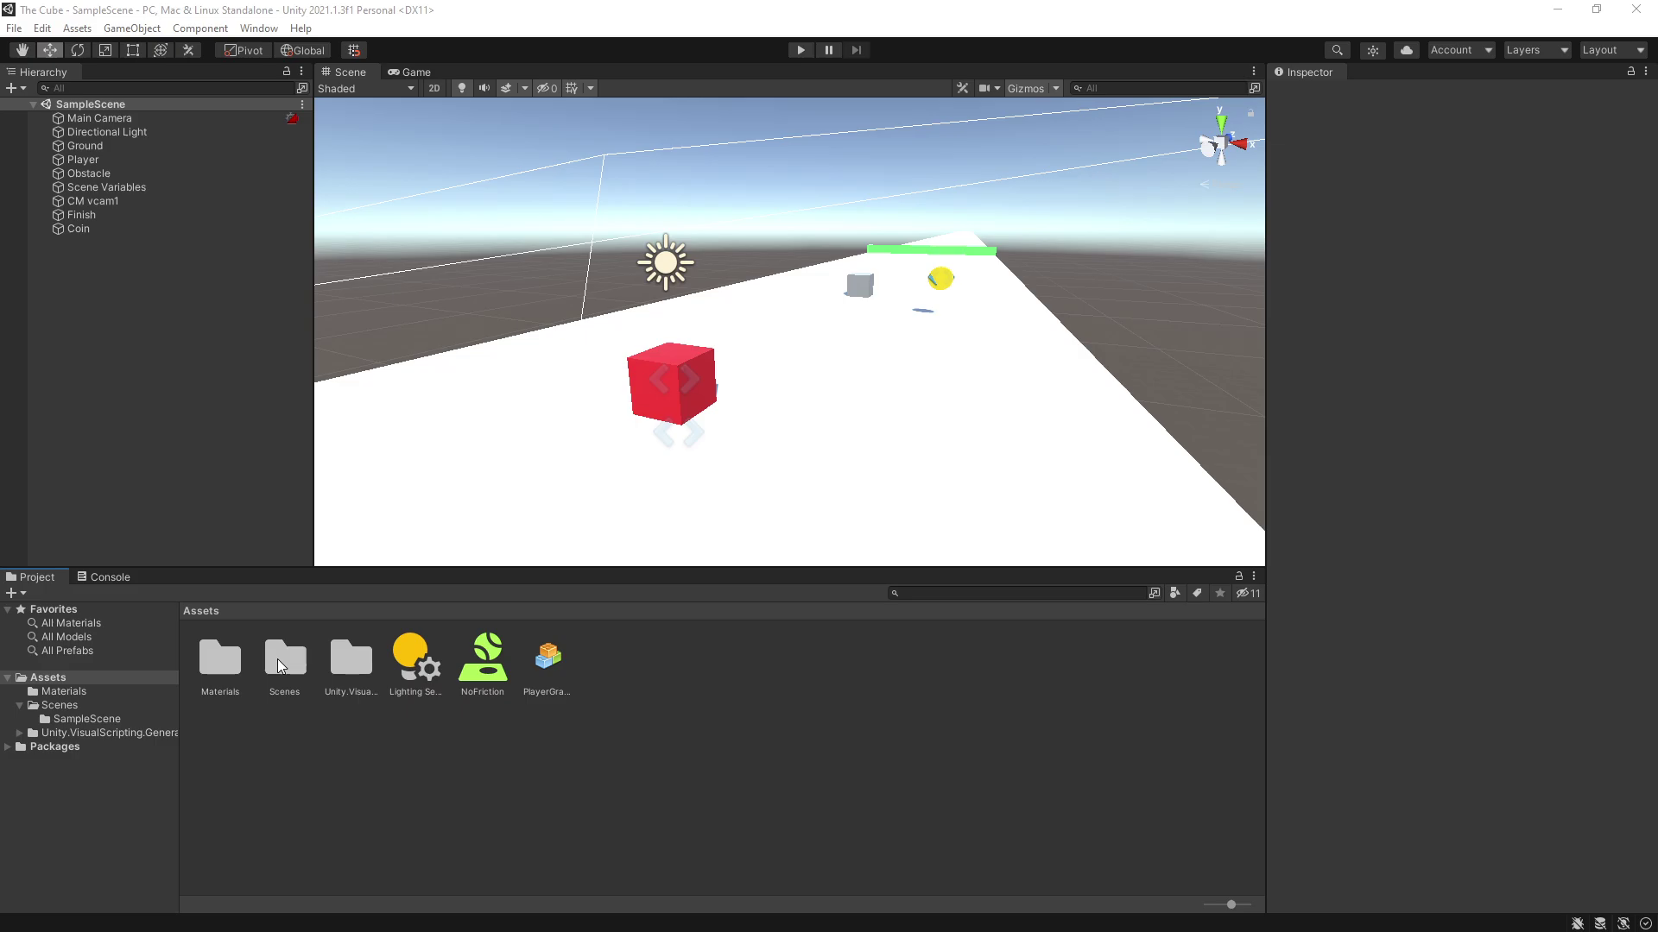
Create a new scene named Start in the Scenes folder and open it
double_click(284, 660)
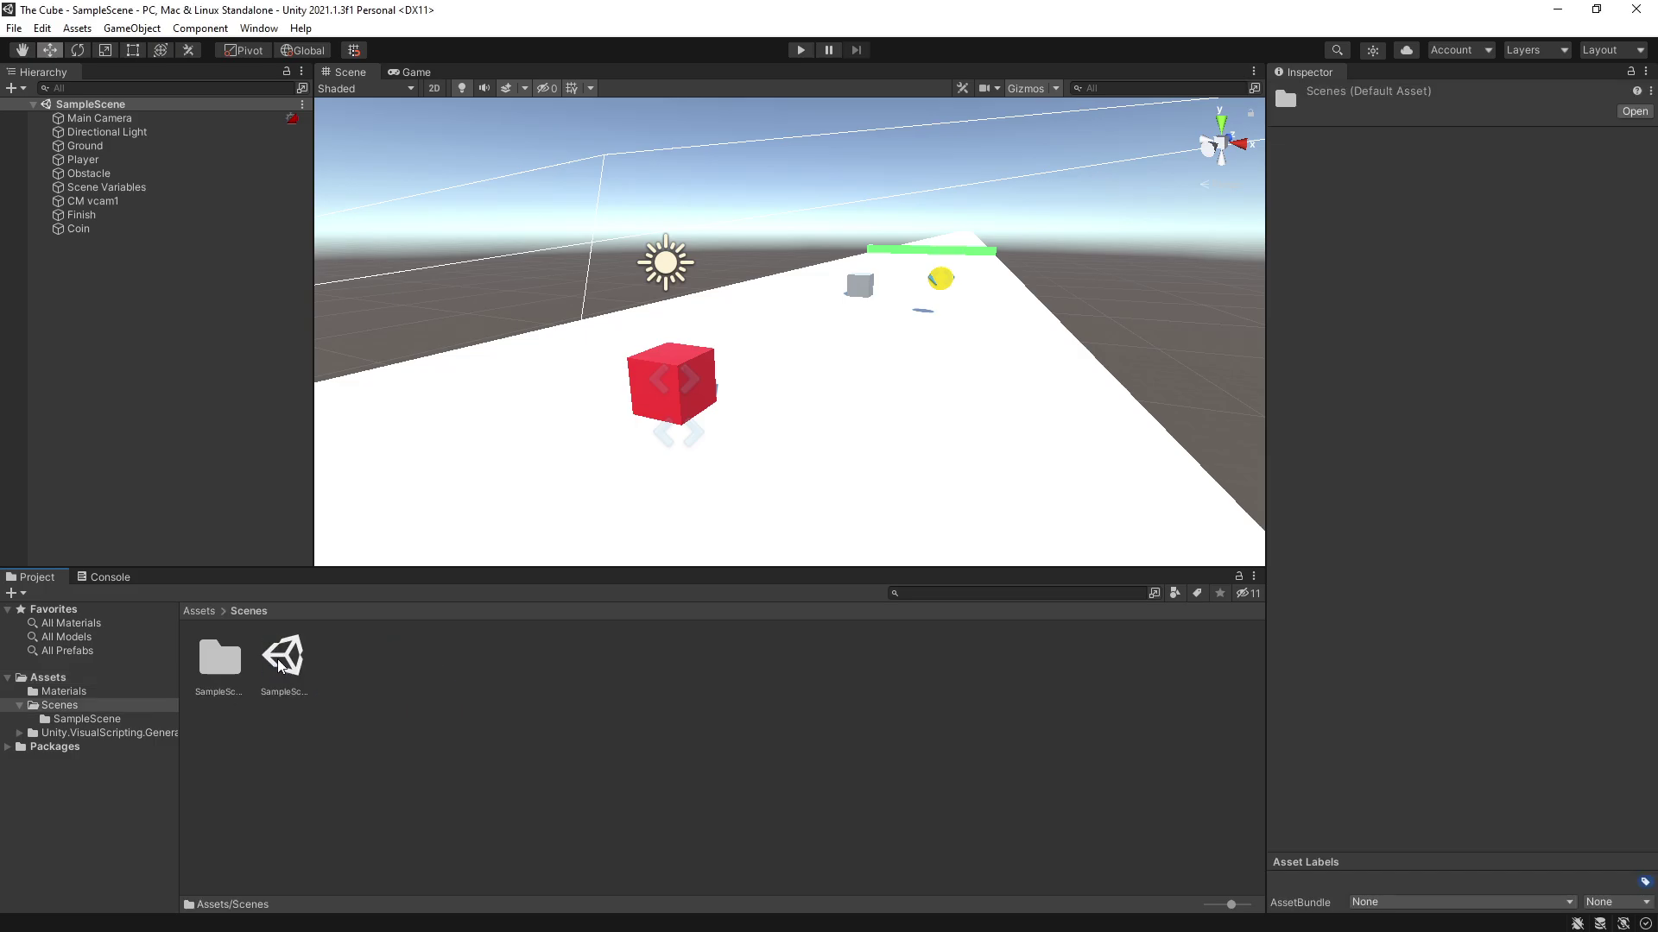
right_click(380, 673)
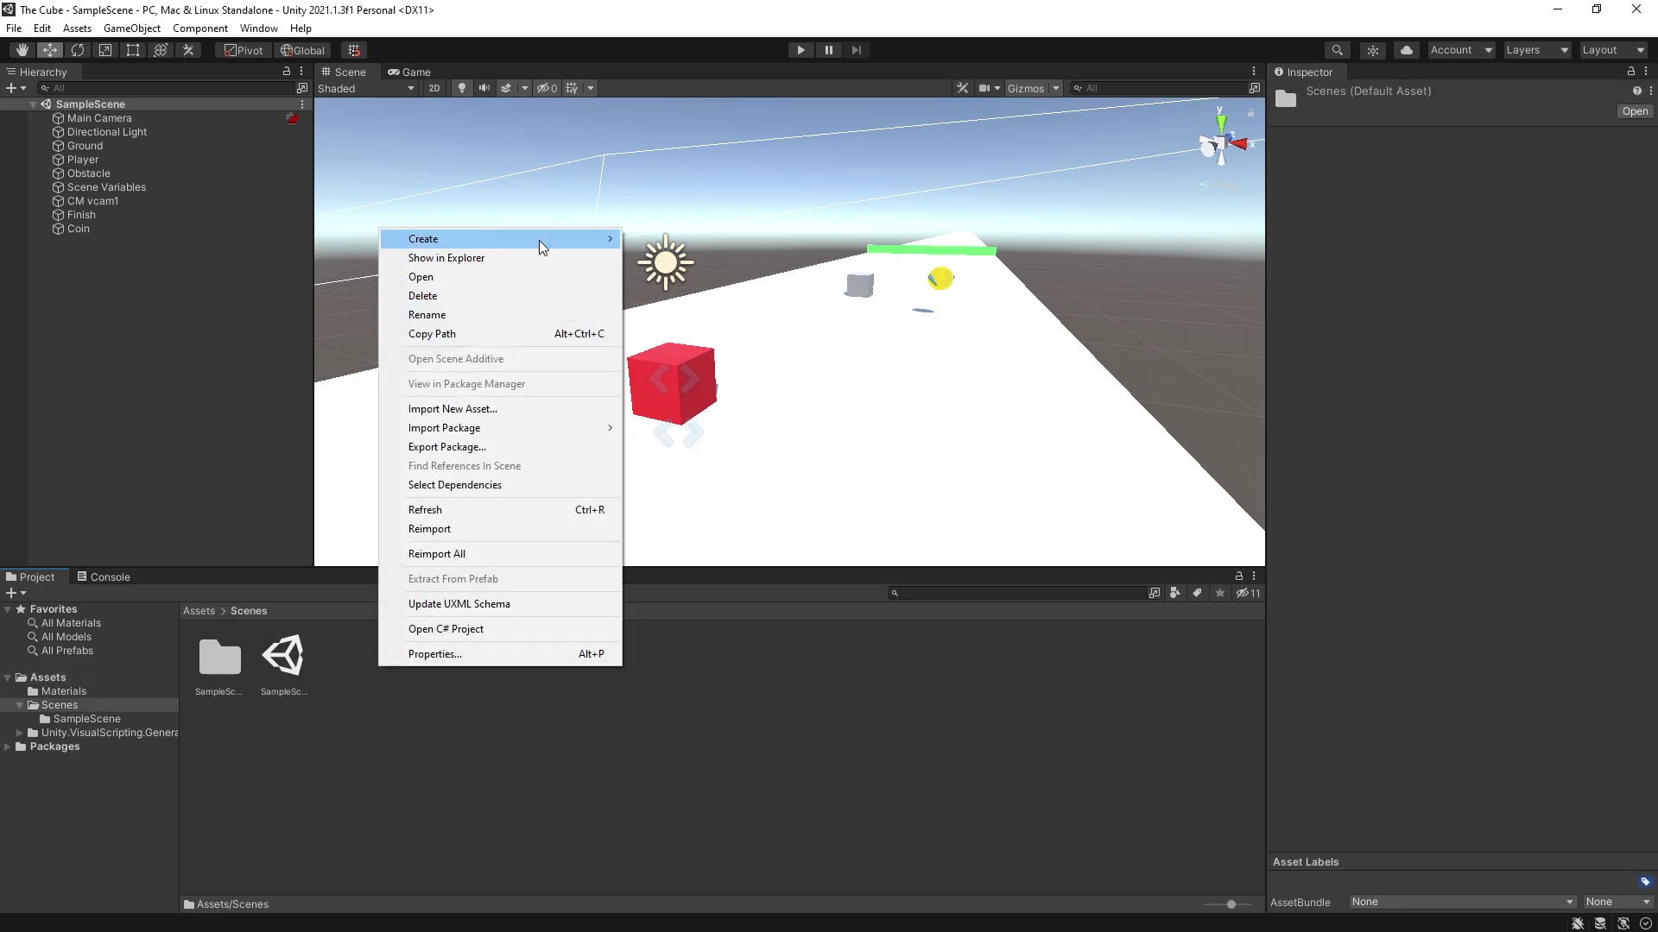
mouse_move(542, 247)
left_click(690, 360)
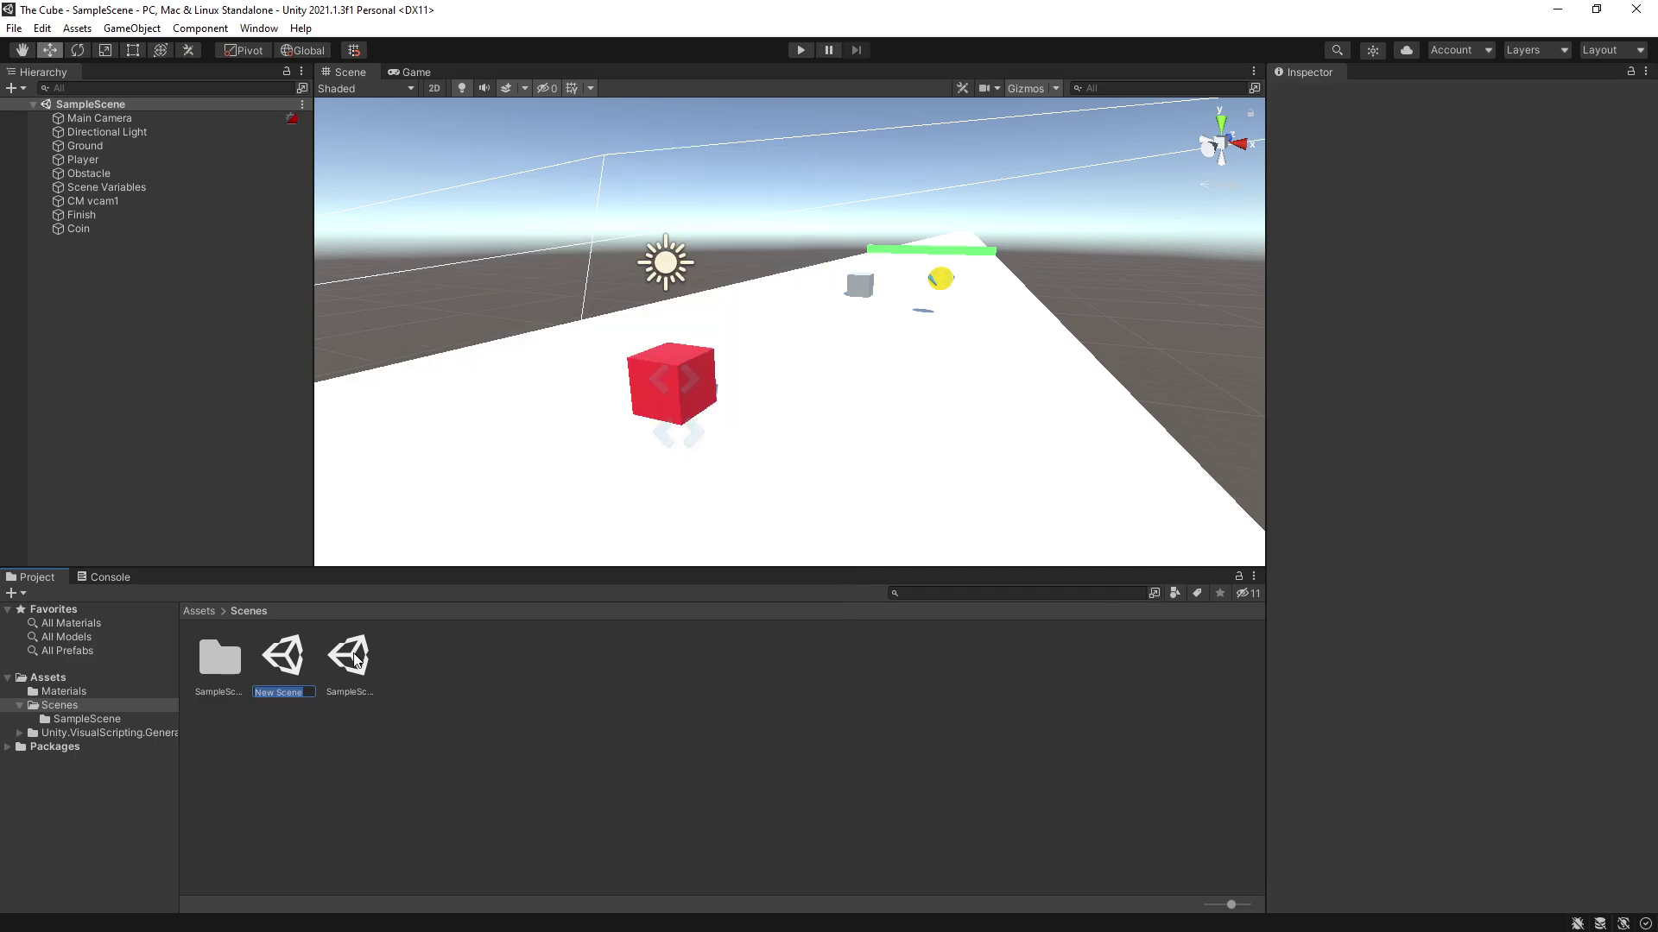
type("Start")
key("Return")
double_click(353, 657)
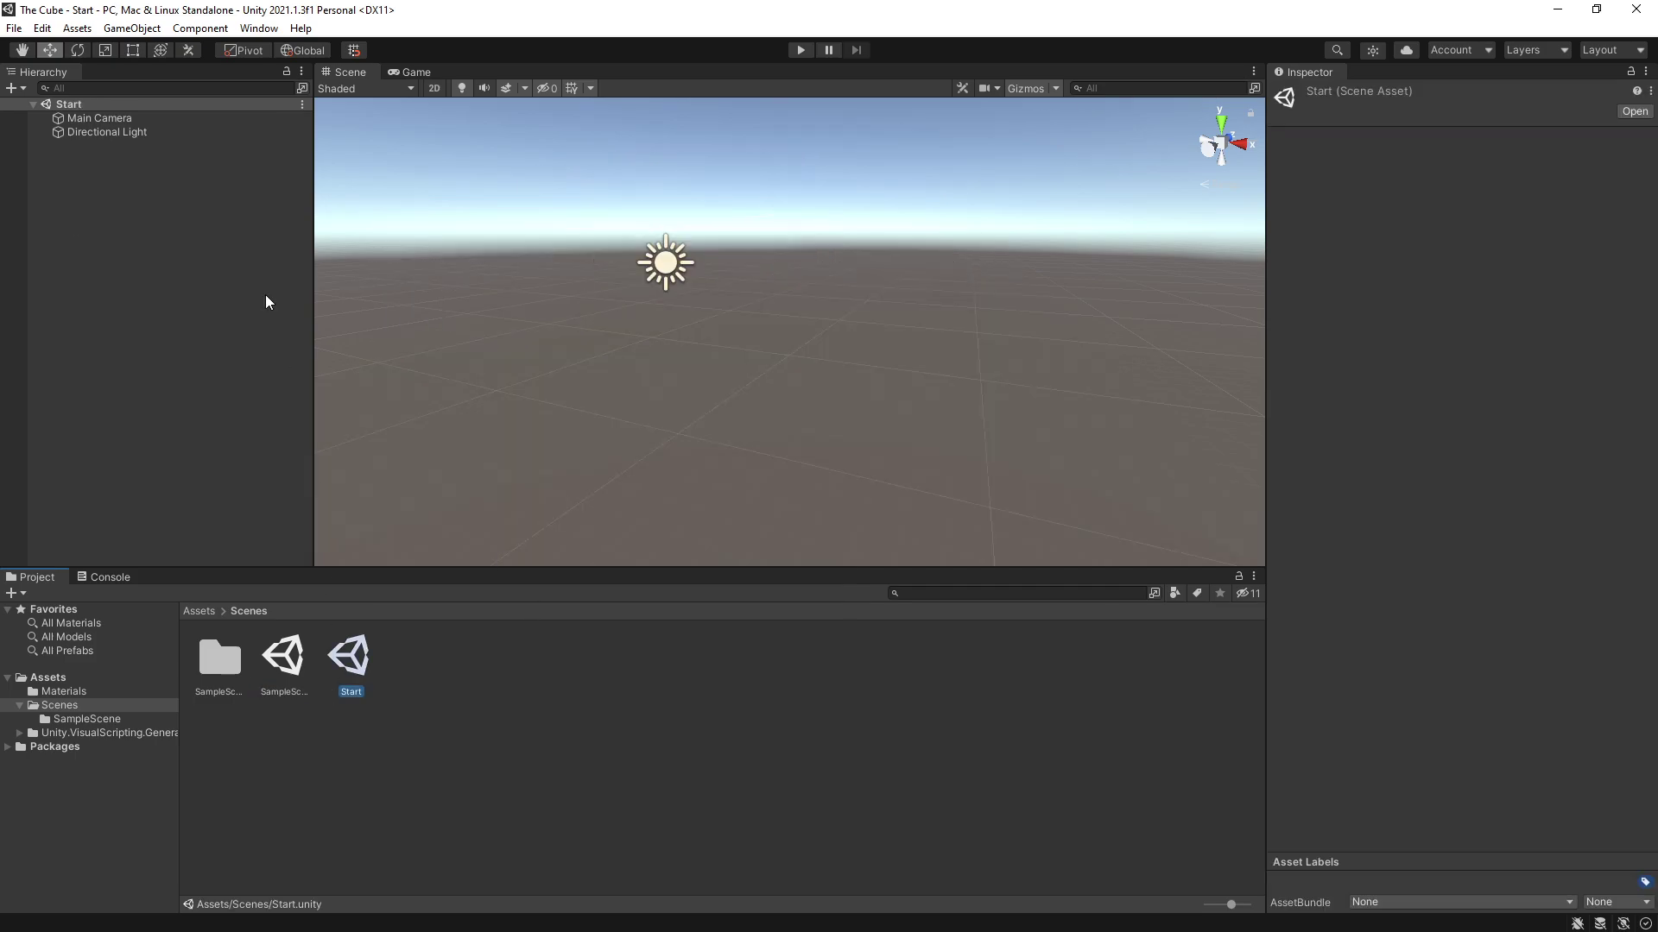
Add a UI Image to the Start scene and show it in the Game view
right_click(96, 190)
mouse_move(219, 509)
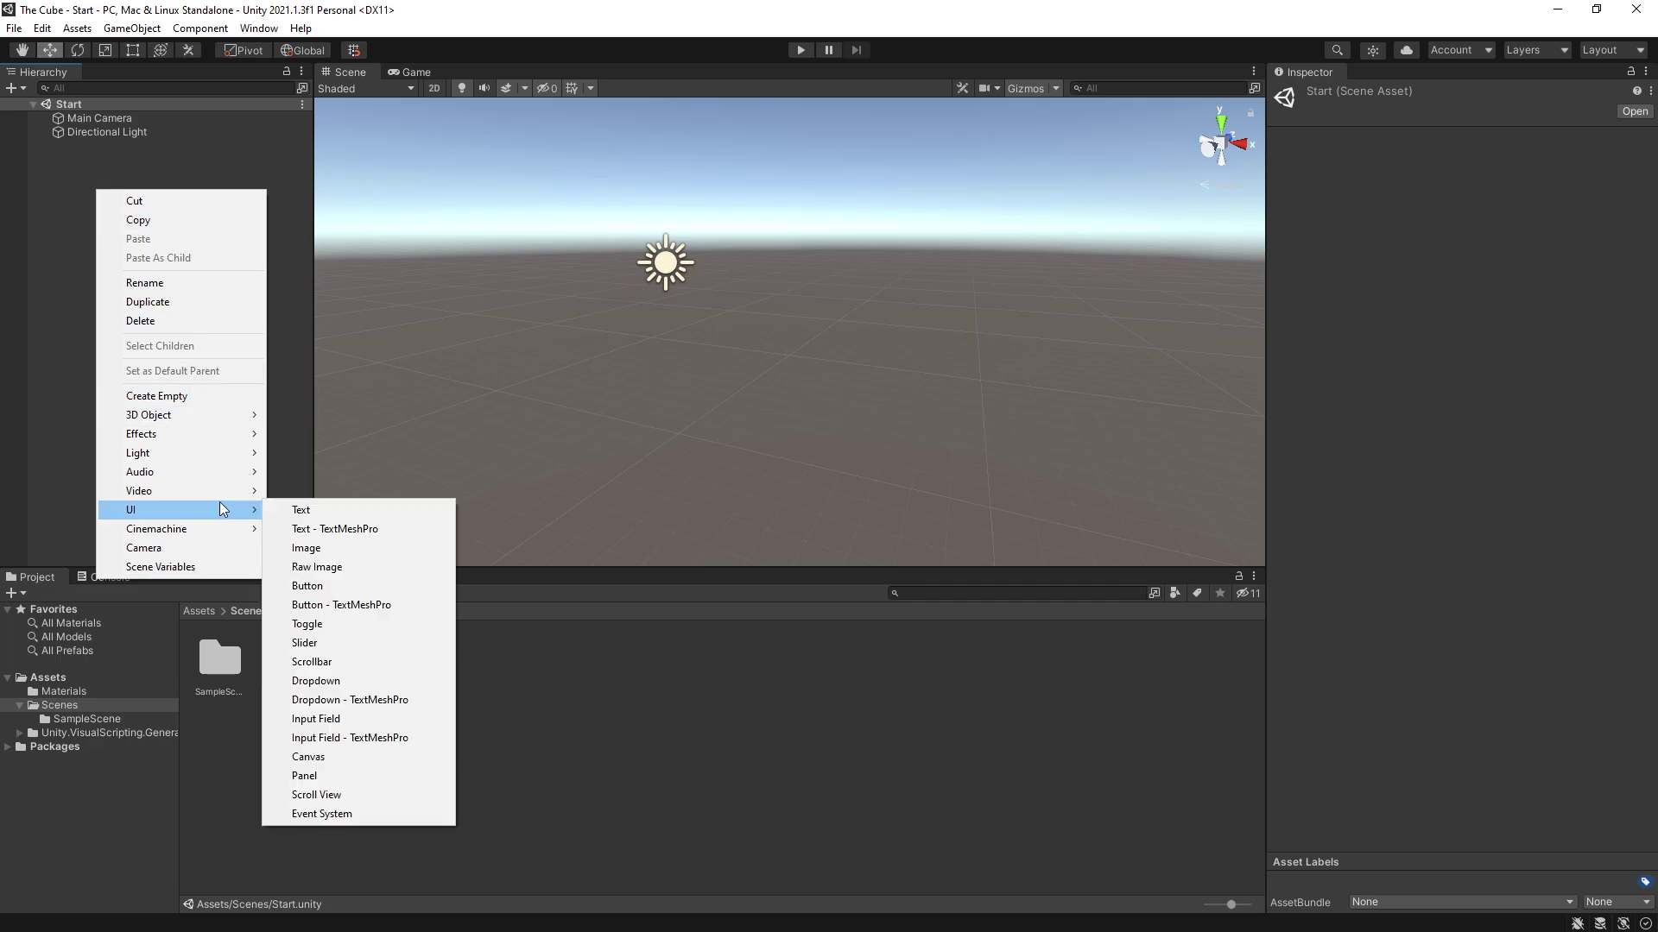
left_click(329, 545)
left_click_drag(795, 247, 863, 246, "alt")
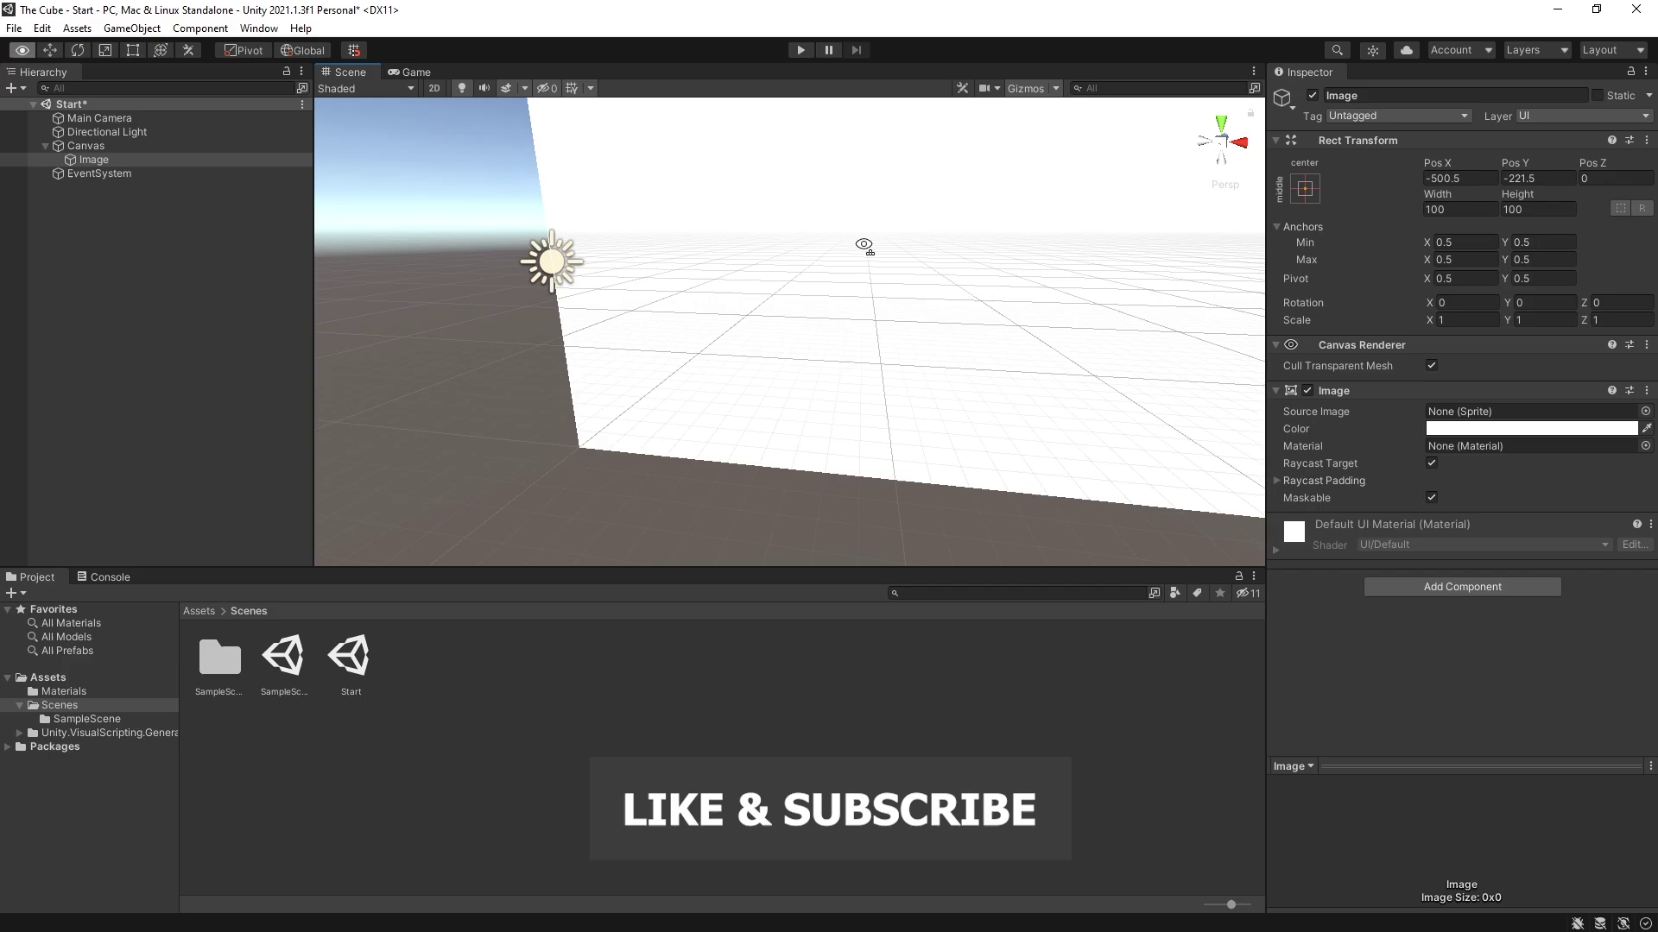
right_click_drag(863, 244, 877, 224)
middle_click_drag(902, 220, 810, 290)
scroll(810, 289, "down", 5)
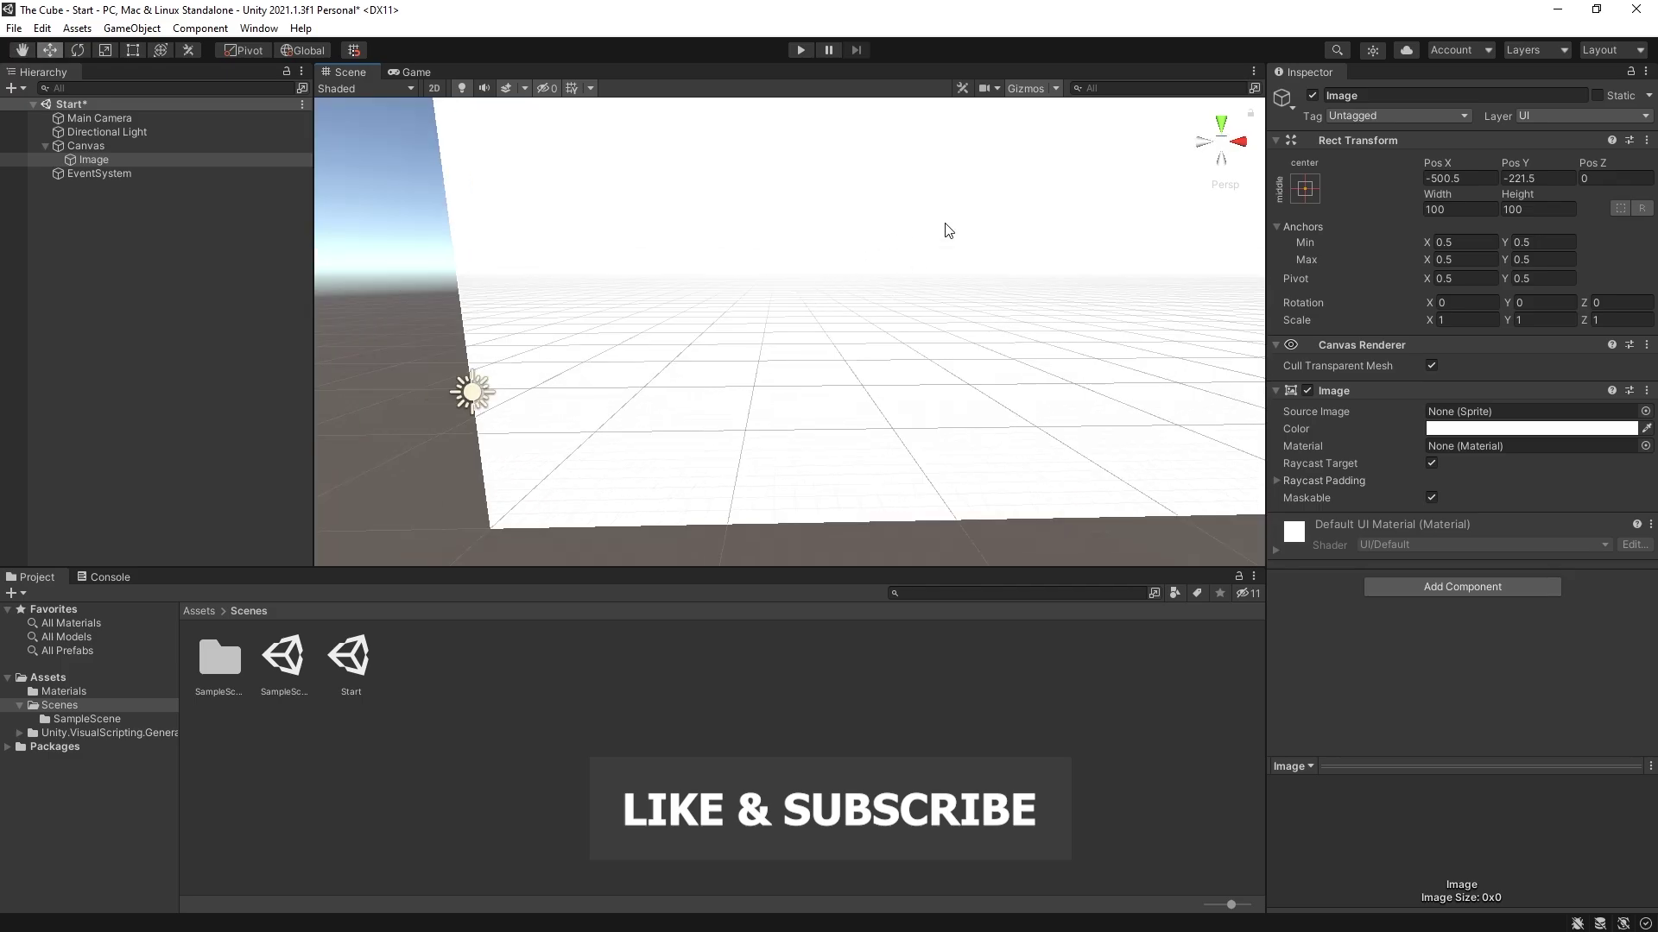
key("f")
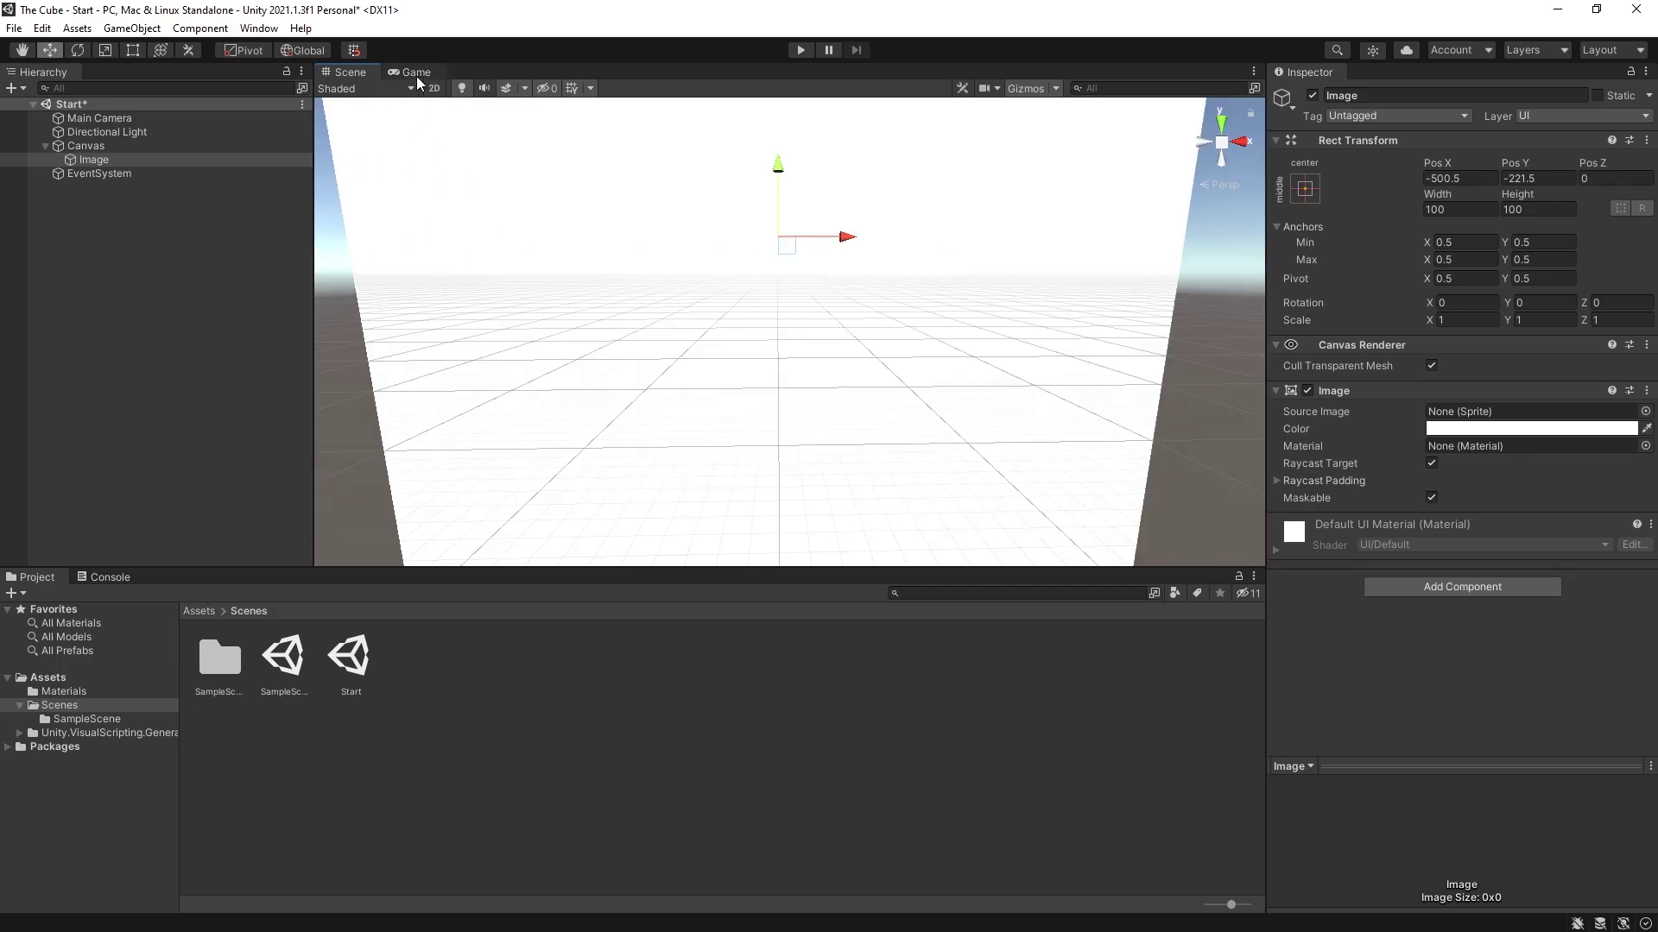
left_click(415, 74)
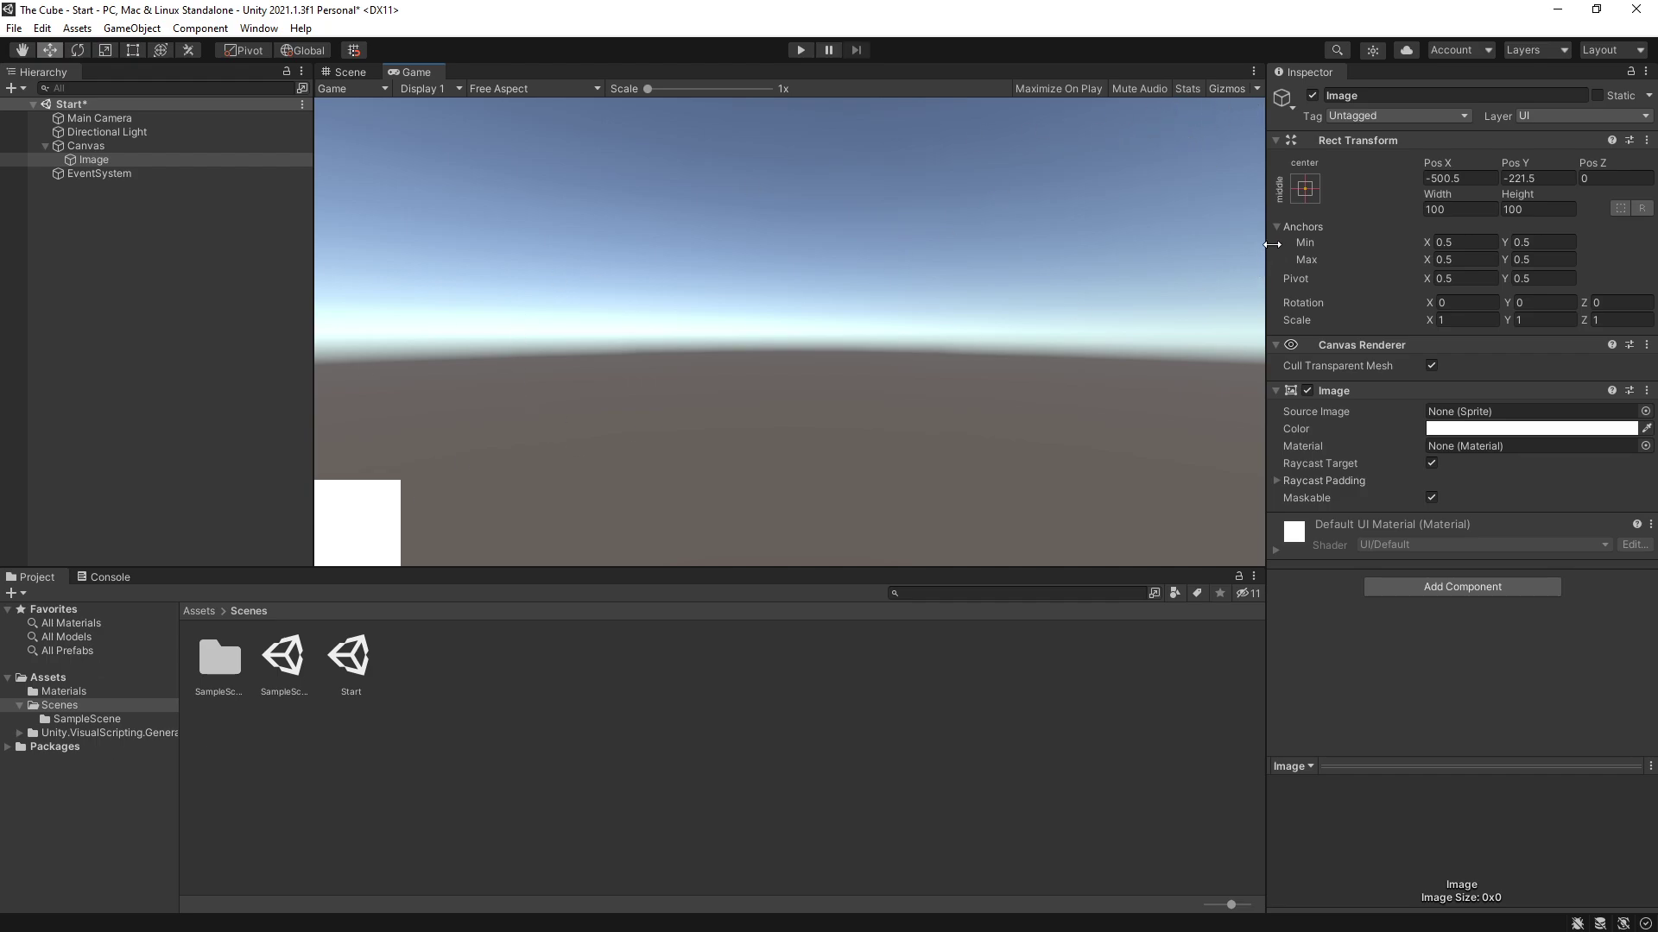
Apply the stretch-stretch anchor preset with position to the Image so it fills the whole canvas
left_click(1305, 189)
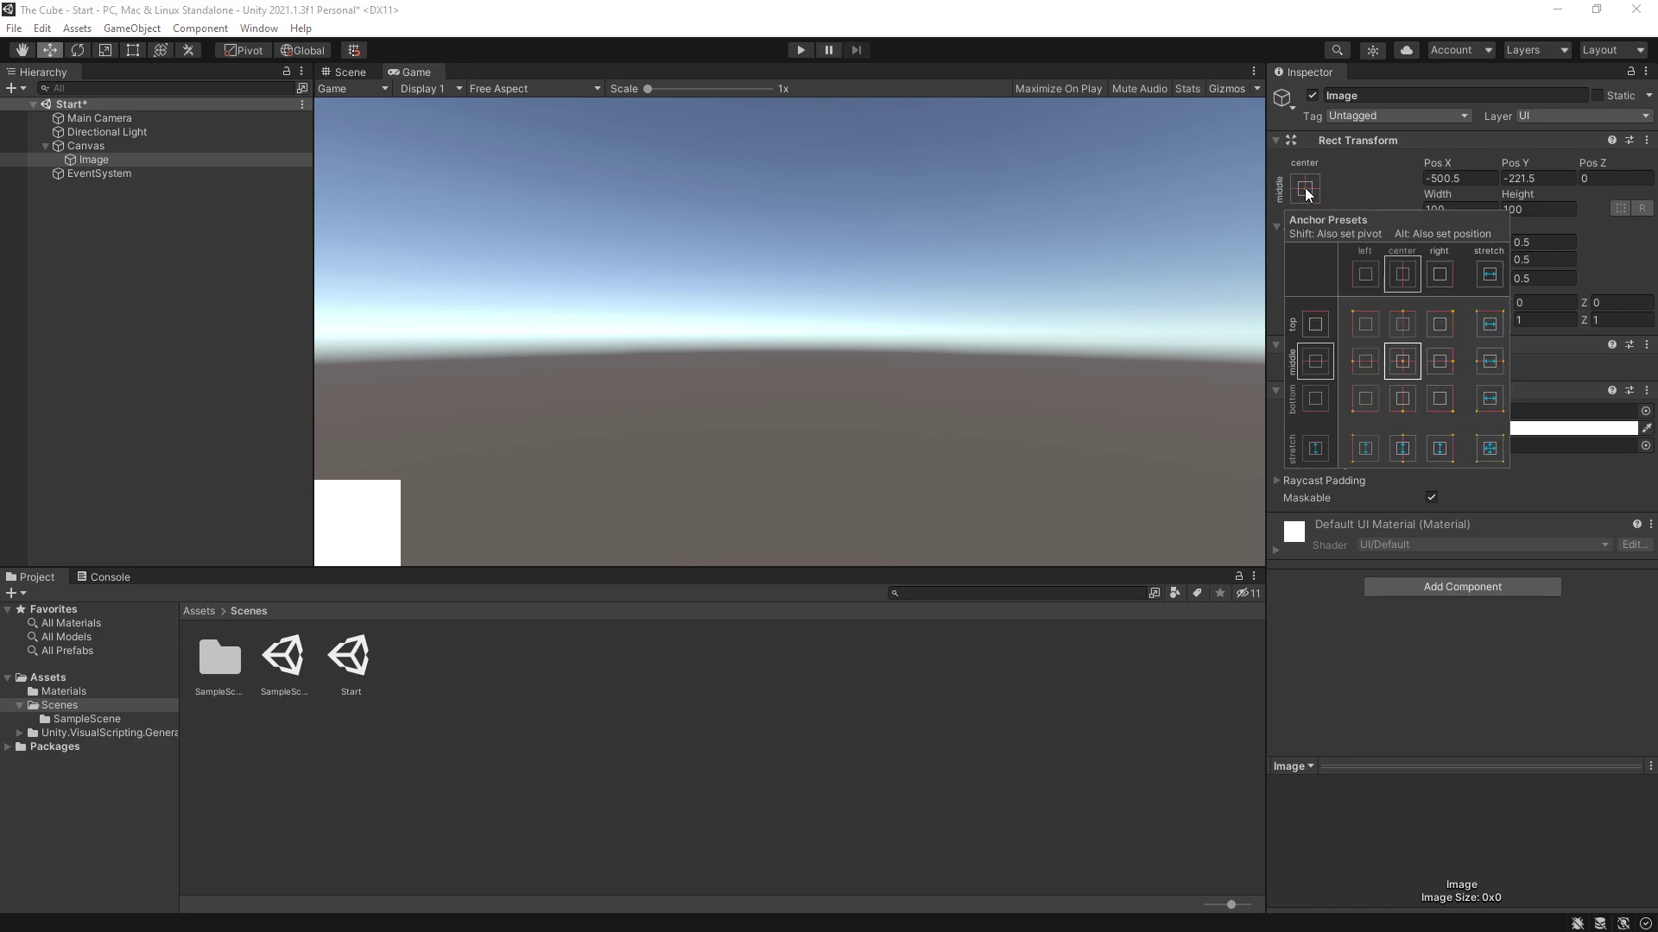
left_click(1493, 451, "alt")
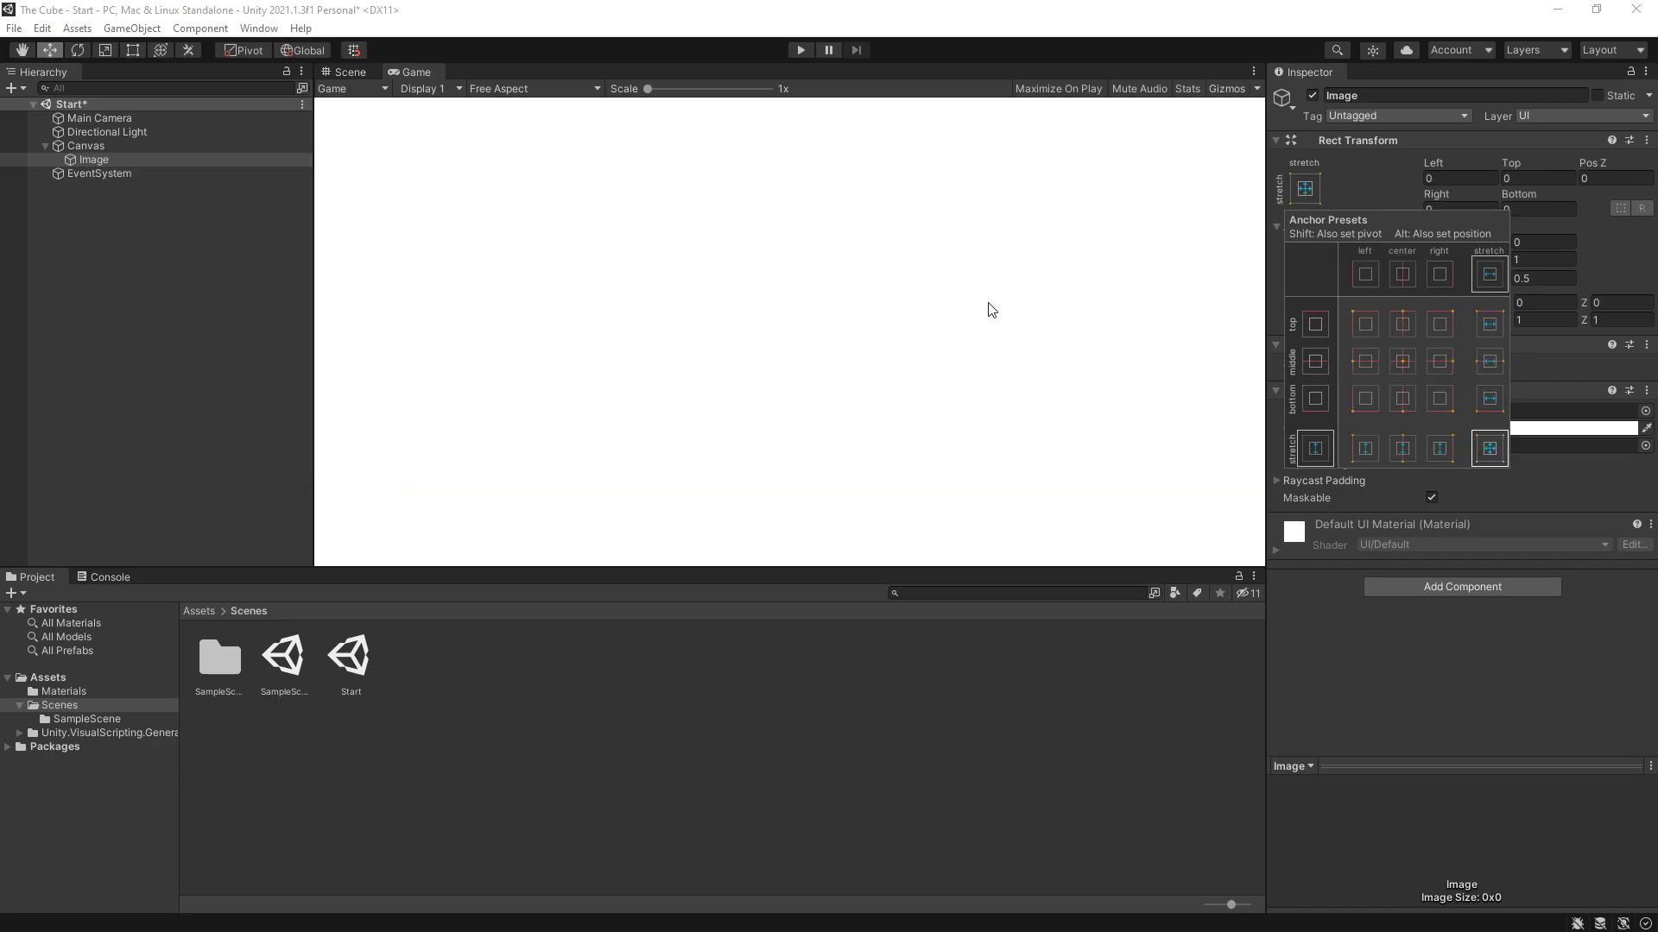
left_click(642, 164)
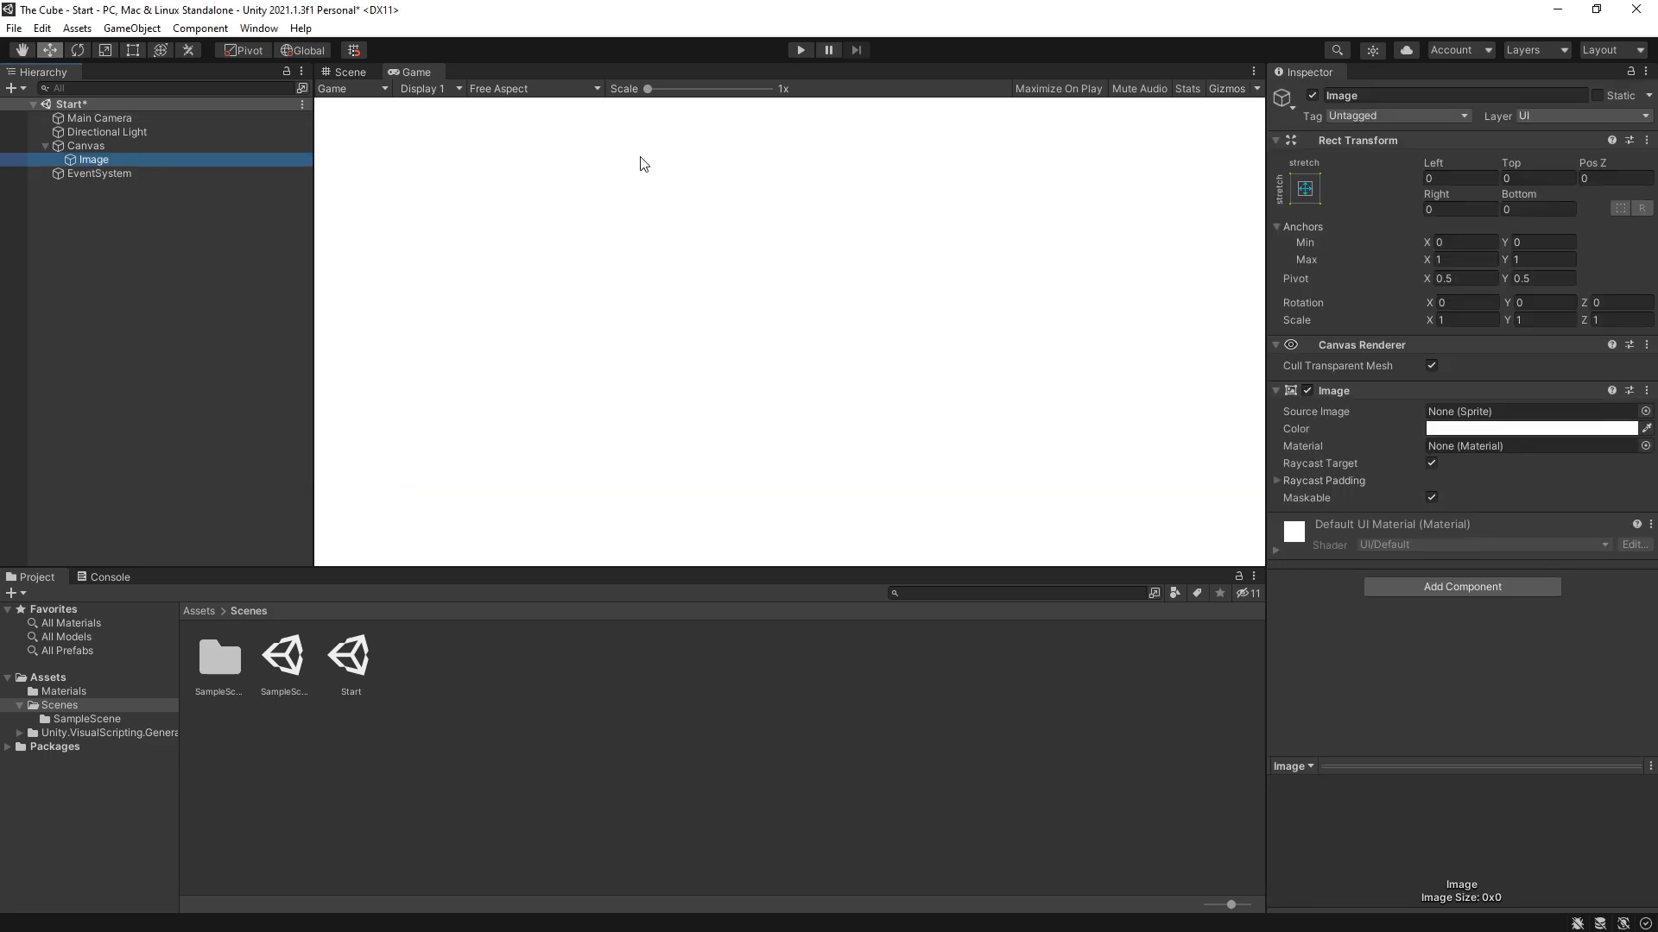
Add a UI Text object as a child of the Image and name it Start Game
right_click(86, 157)
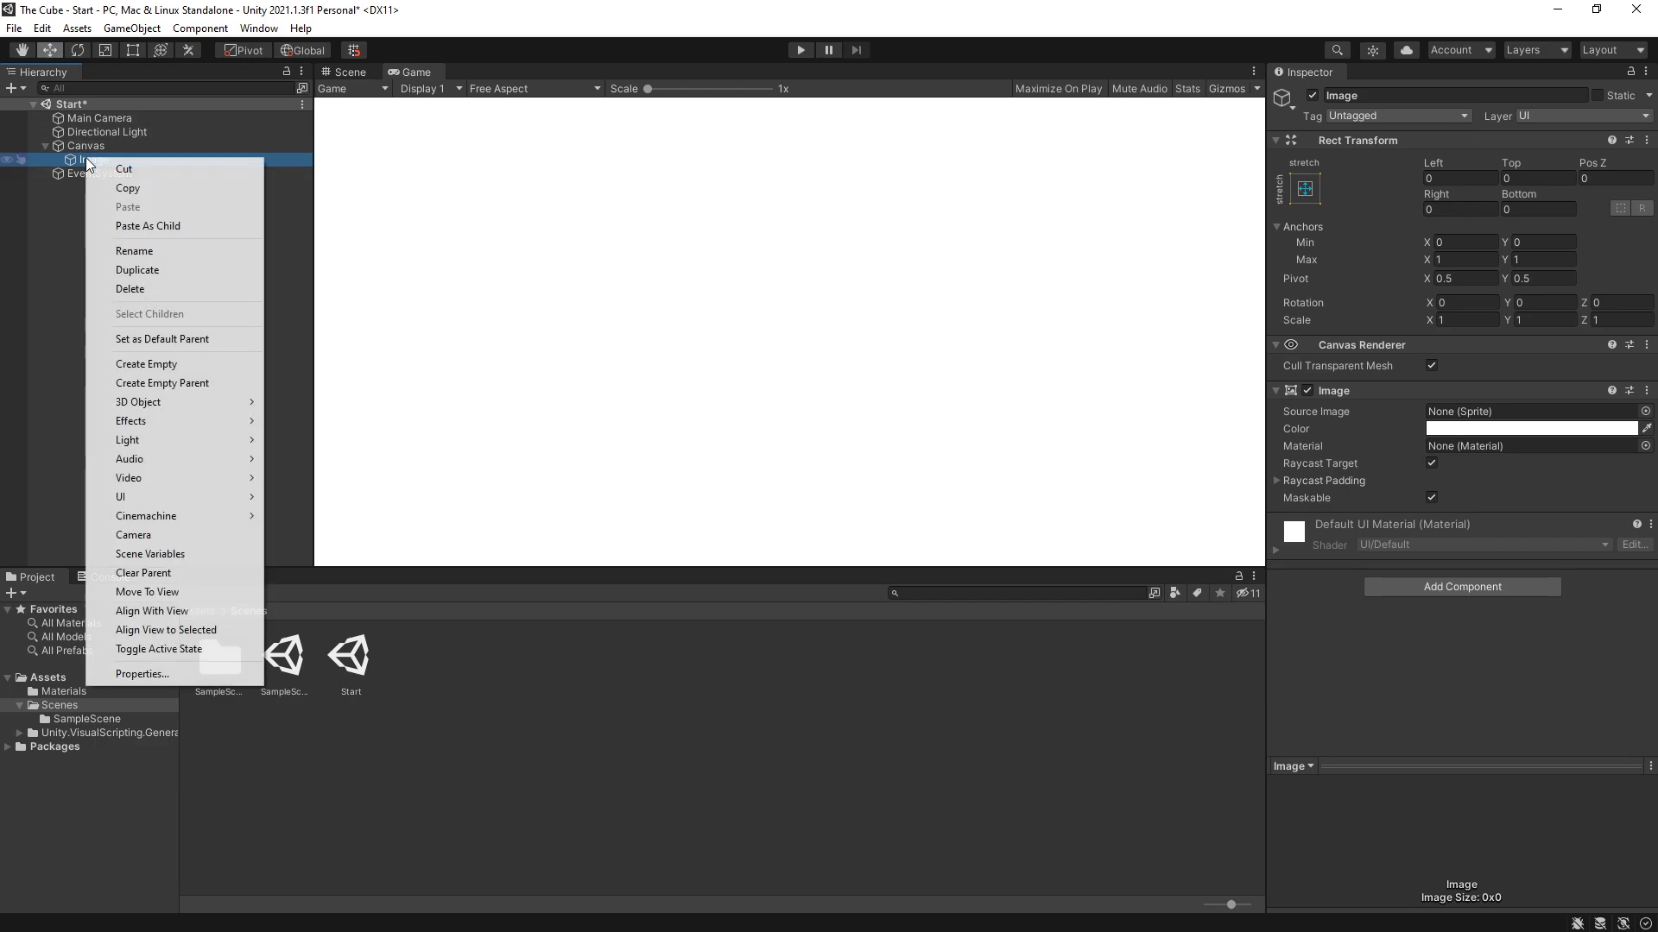
mouse_move(242, 504)
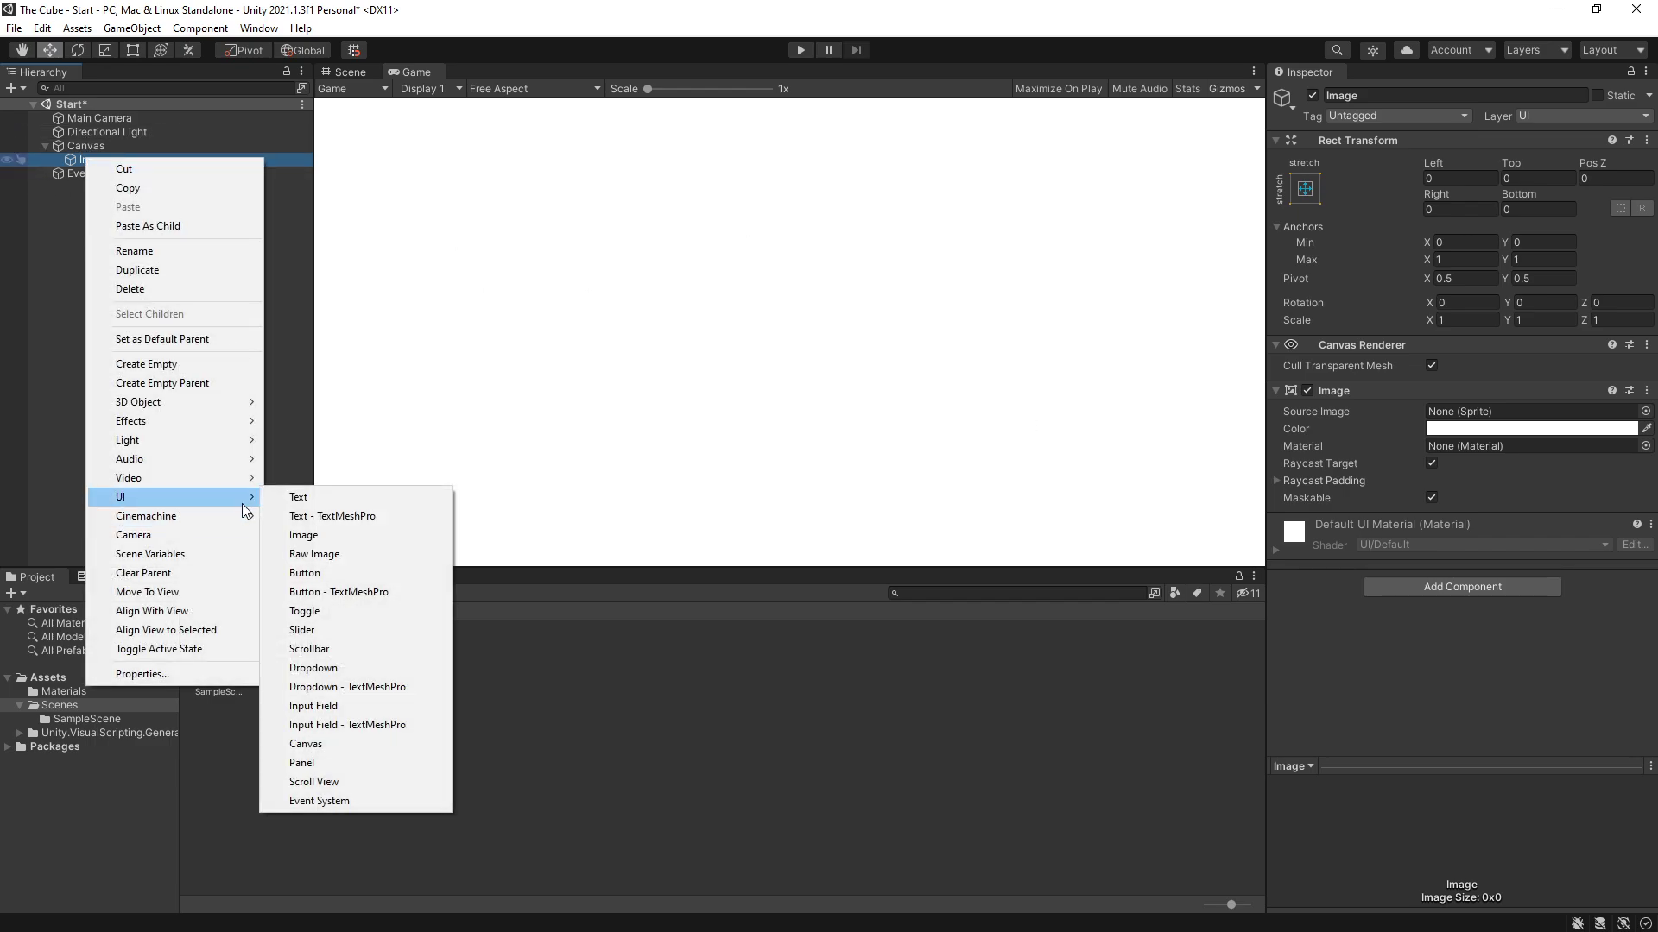
left_click(328, 492)
type("St")
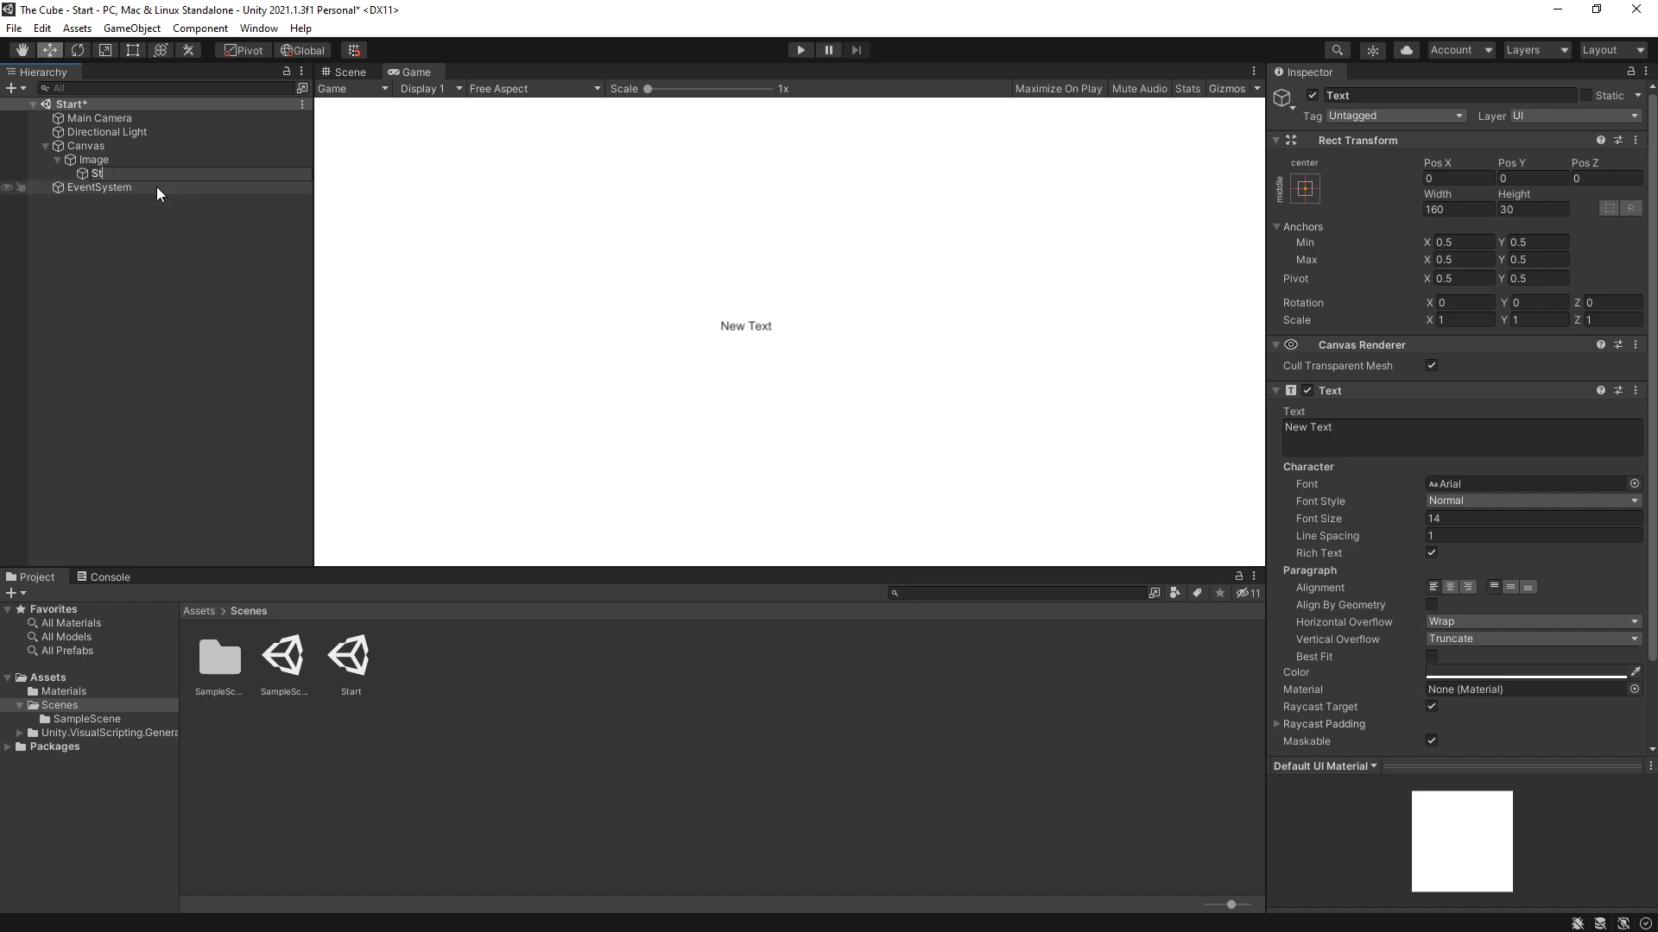
type("art Gmae")
key("BackSpace")
key("BackSpace")
key("BackSpace")
type("ame")
key("Return")
Change the text content to "Start Game" and set its box to width 800 and height 100
left_click(1344, 429)
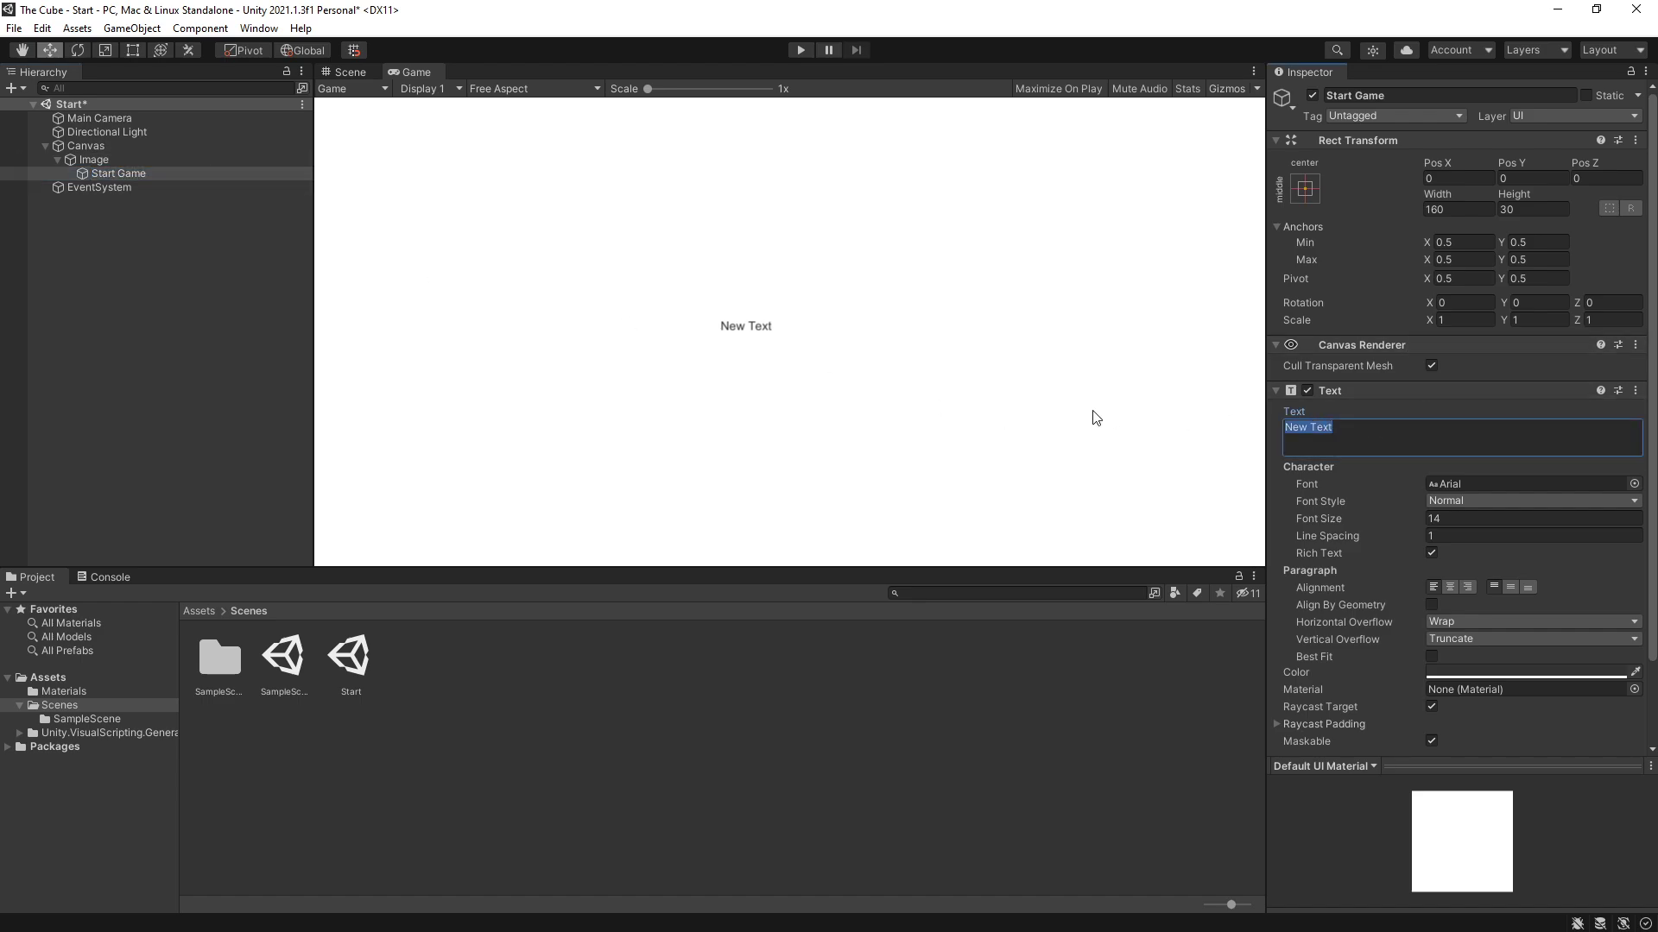
type("Start Game")
left_click(1447, 208)
type("800")
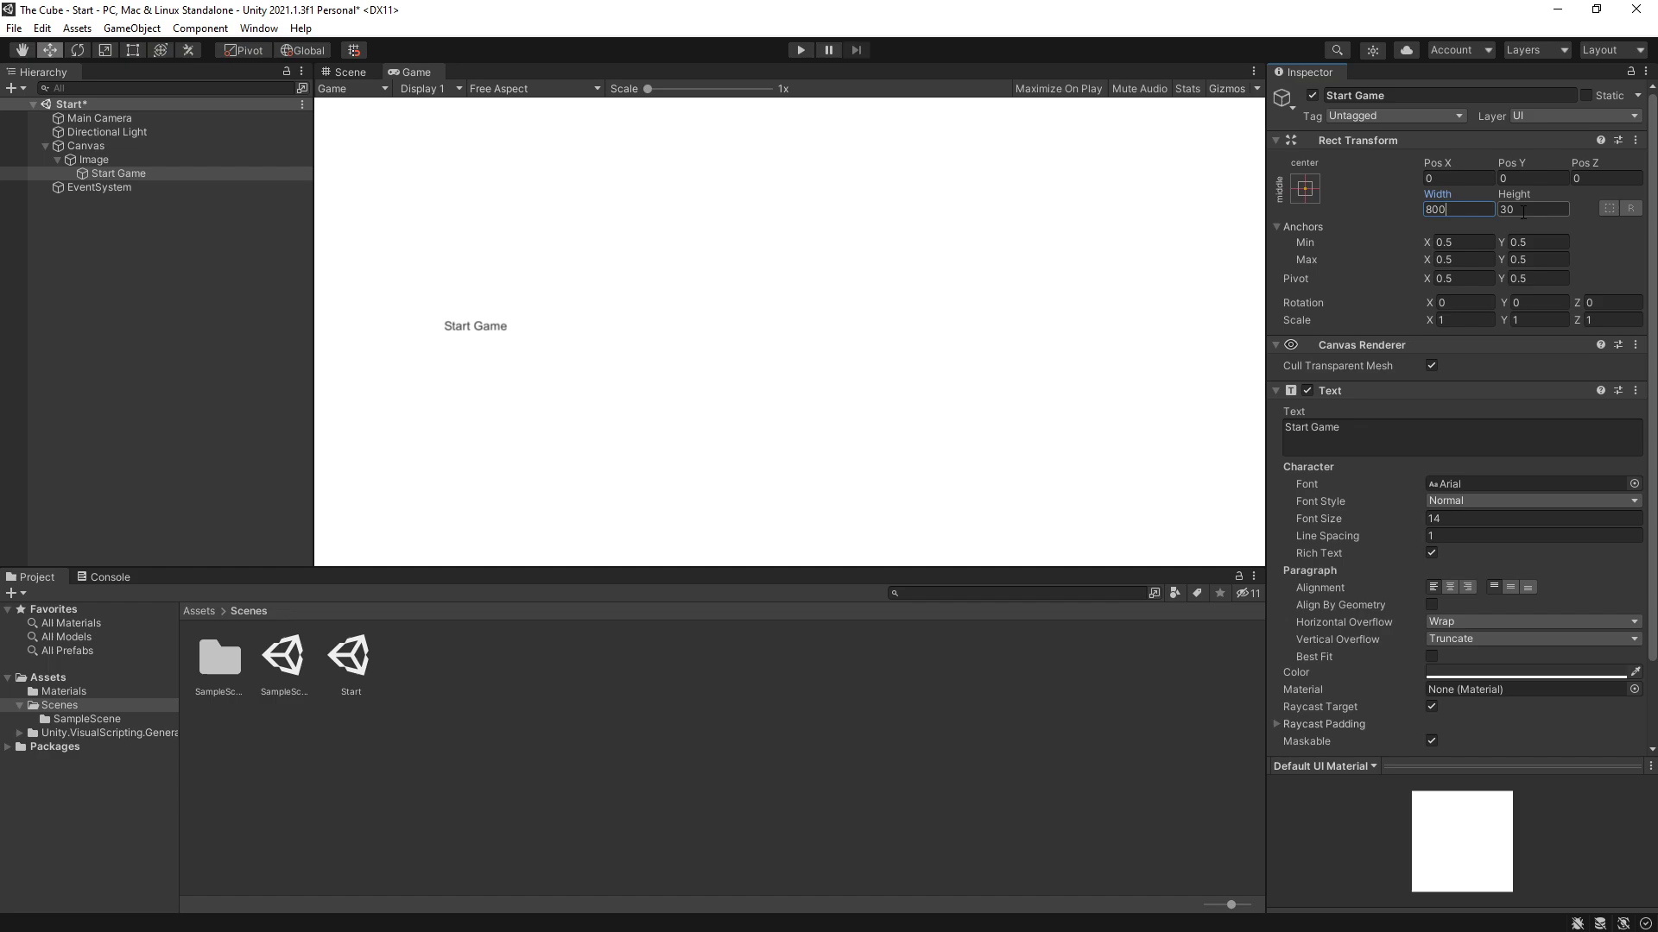
type("100")
Set the Start Game text's font size to 80 and centre it horizontally
left_click(1454, 520)
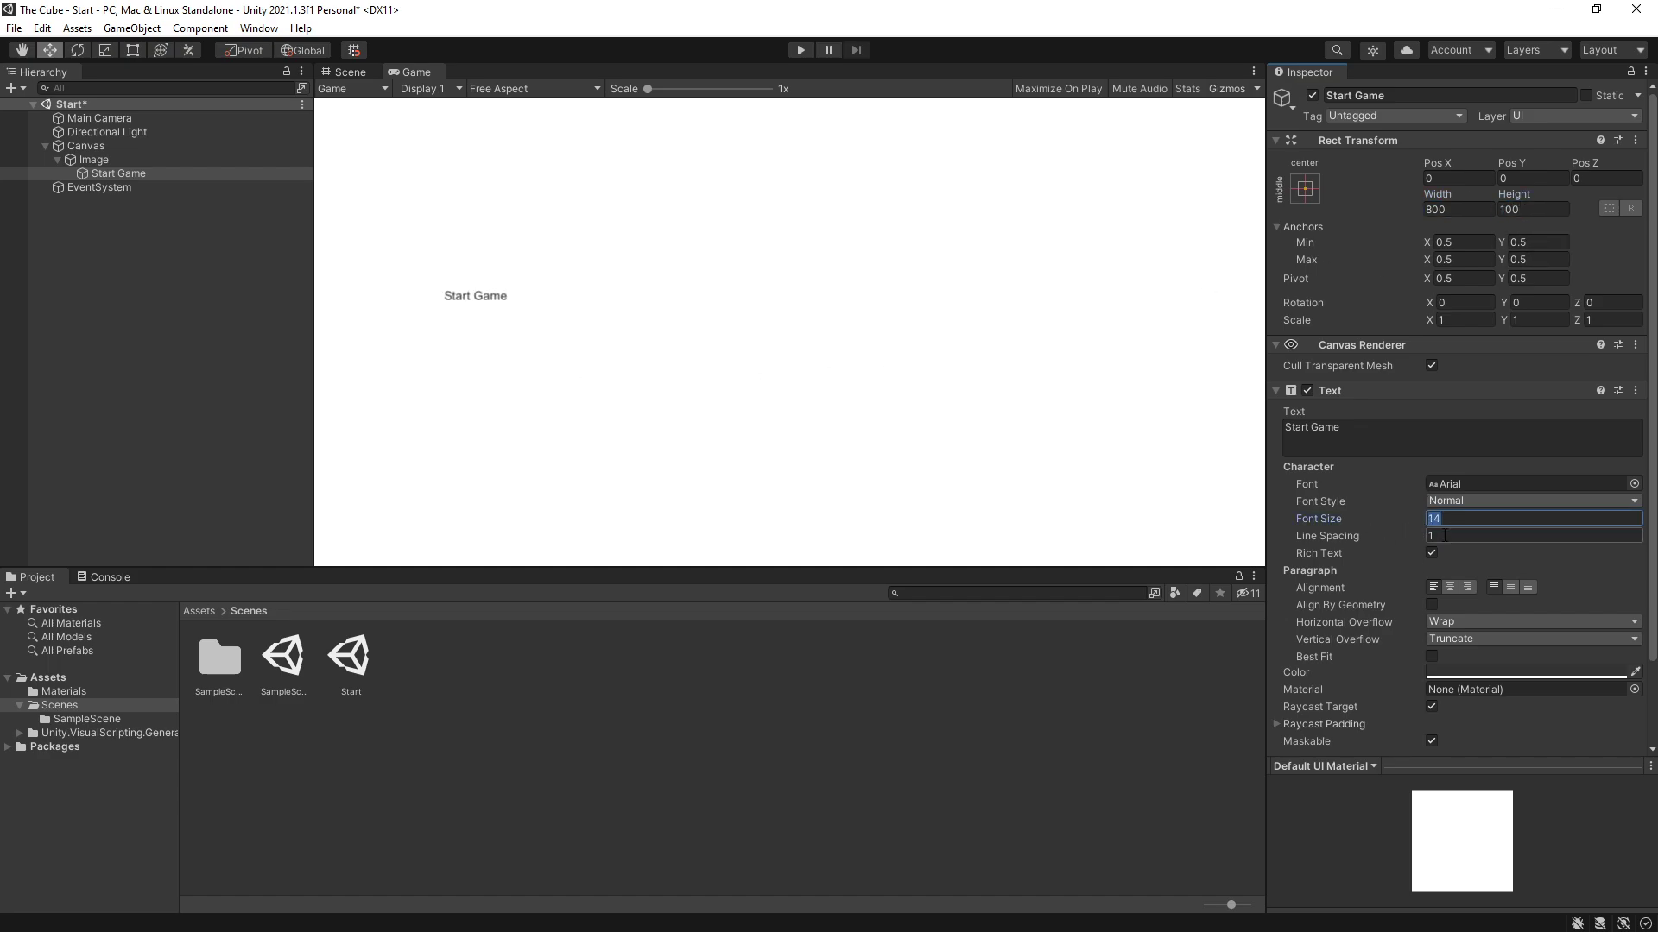
type("80")
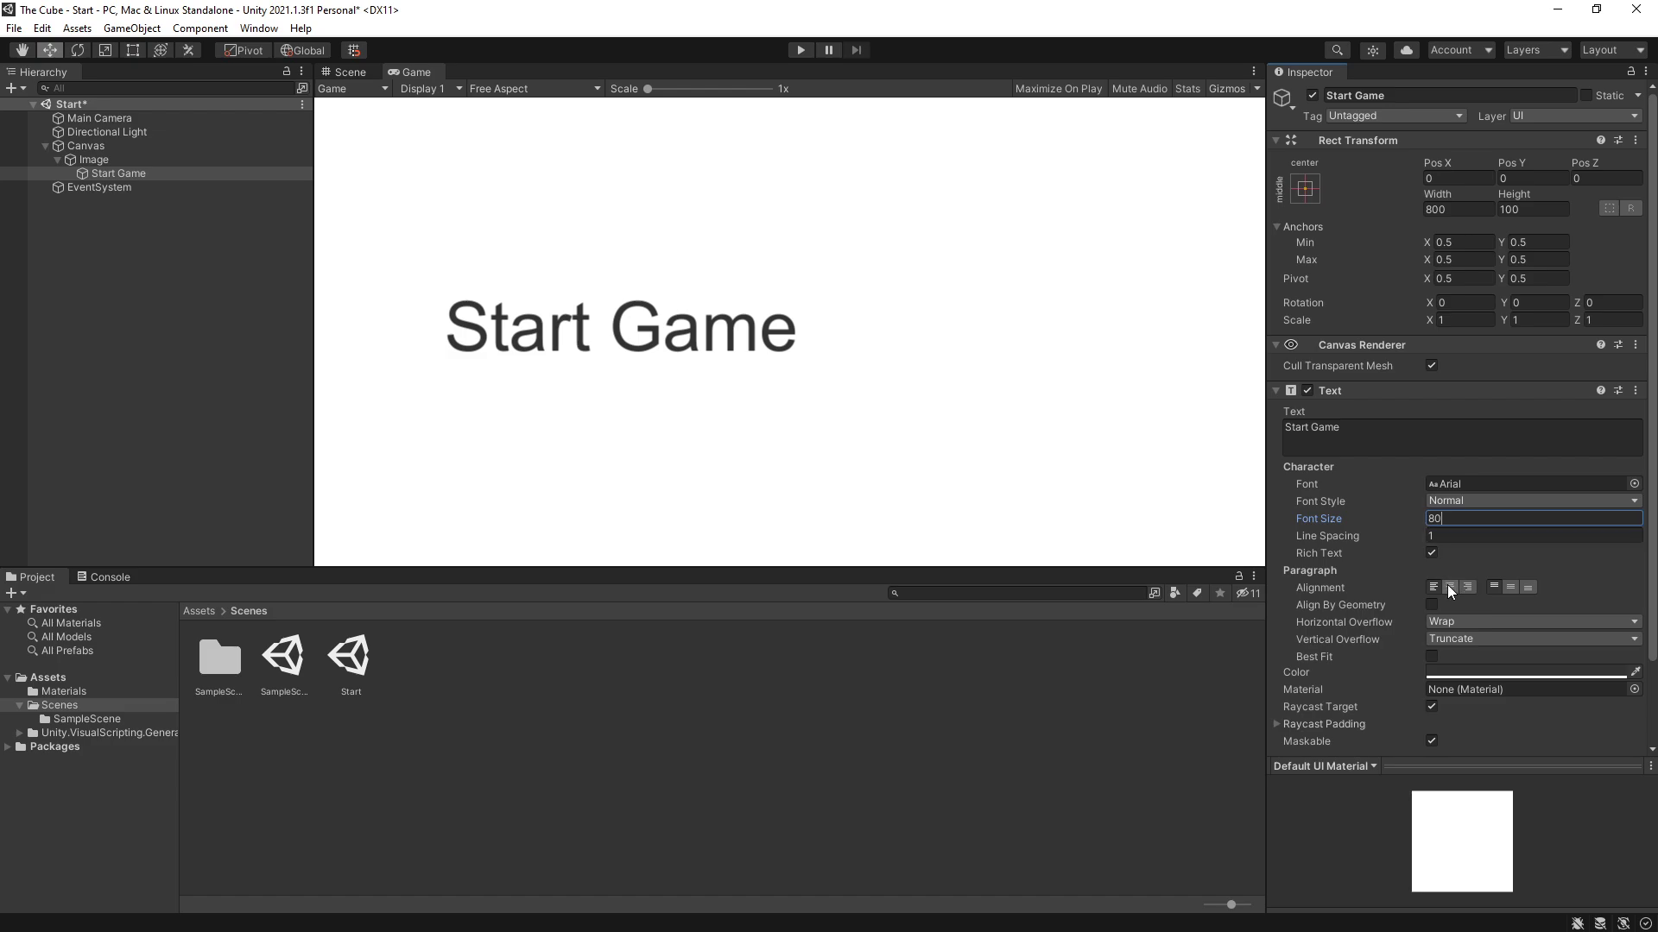
left_click(1451, 587)
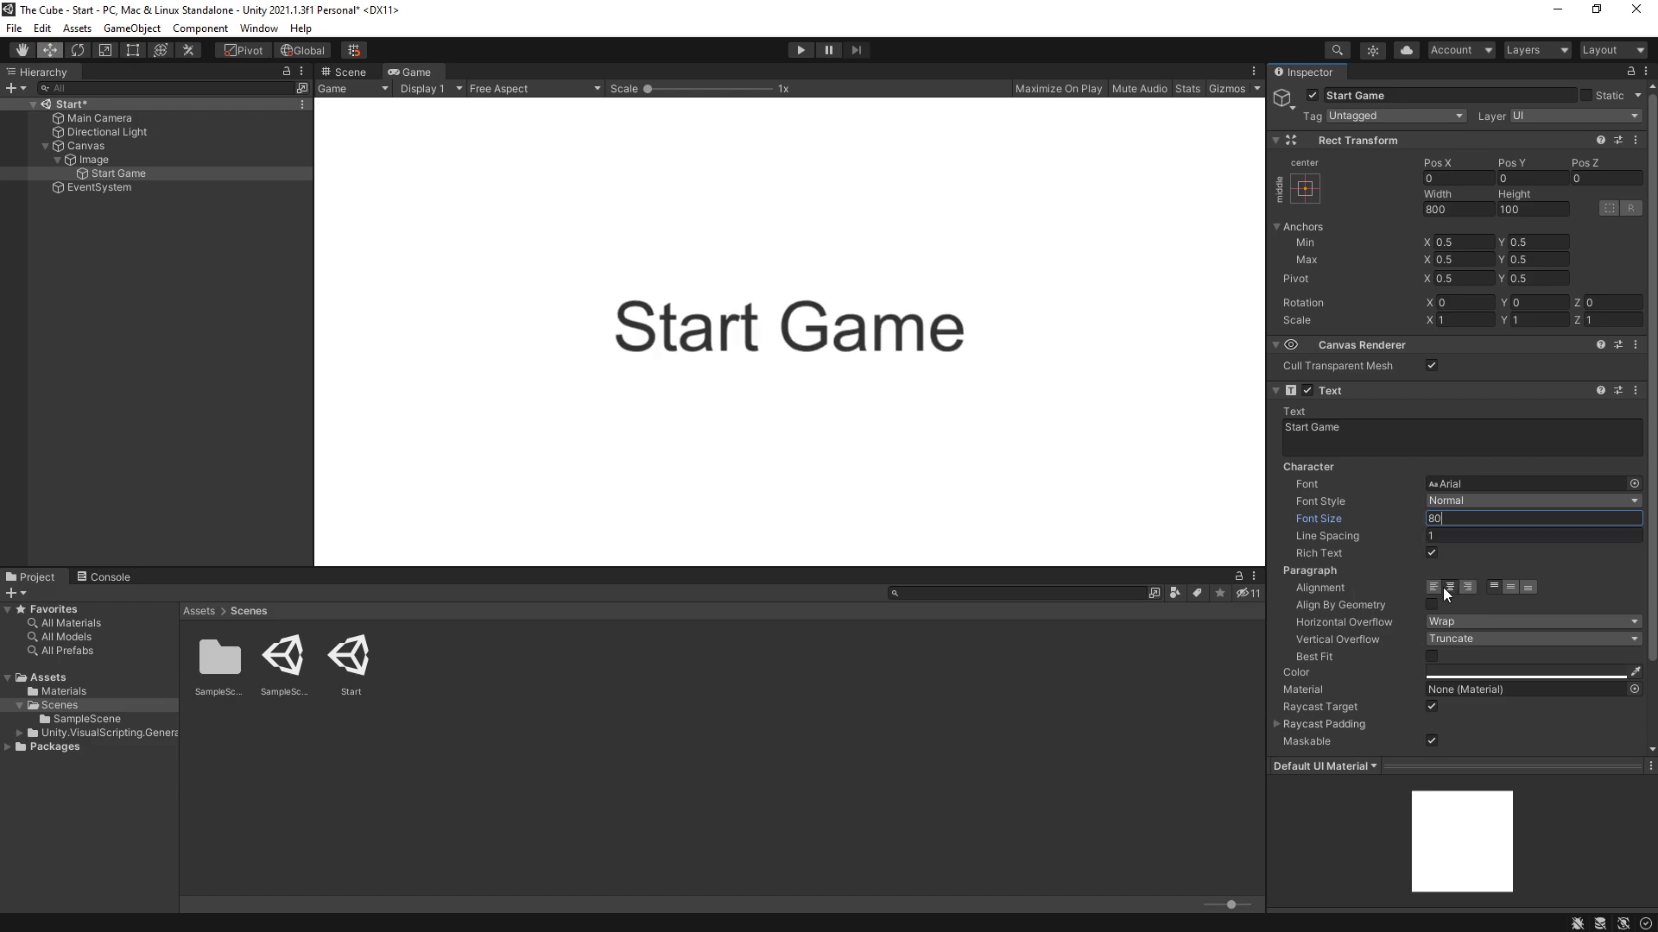
left_click(1634, 484)
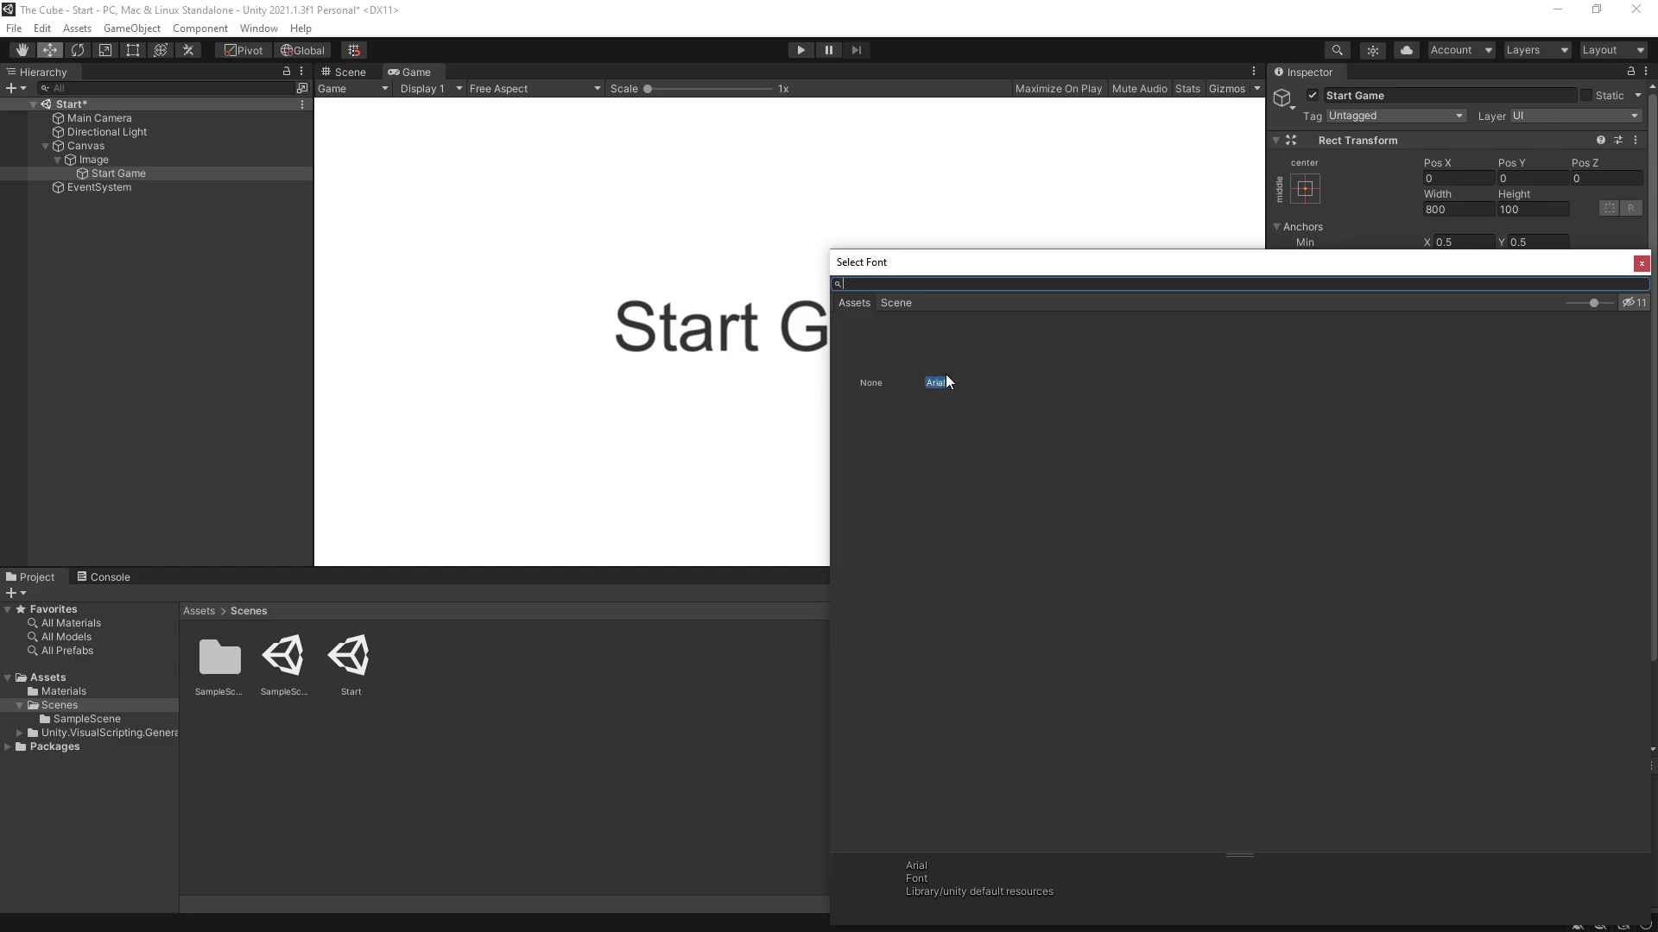
left_click(1640, 263)
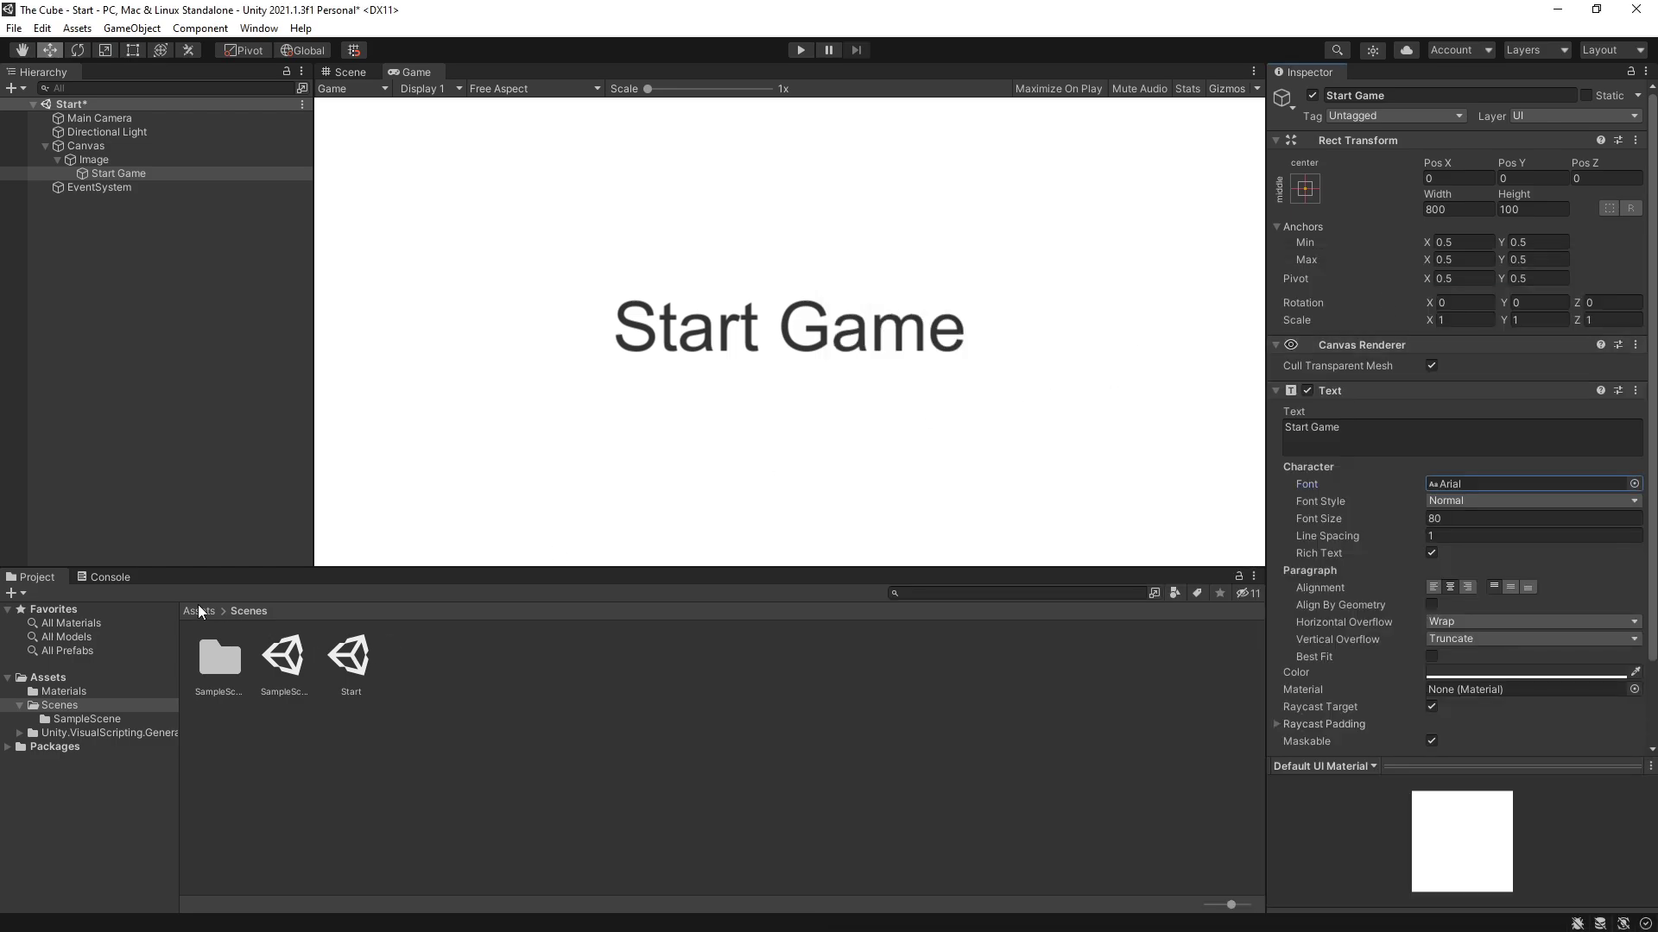
Create a folder named Fonts in Assets and add the Roboto font folder to it
left_click(198, 611)
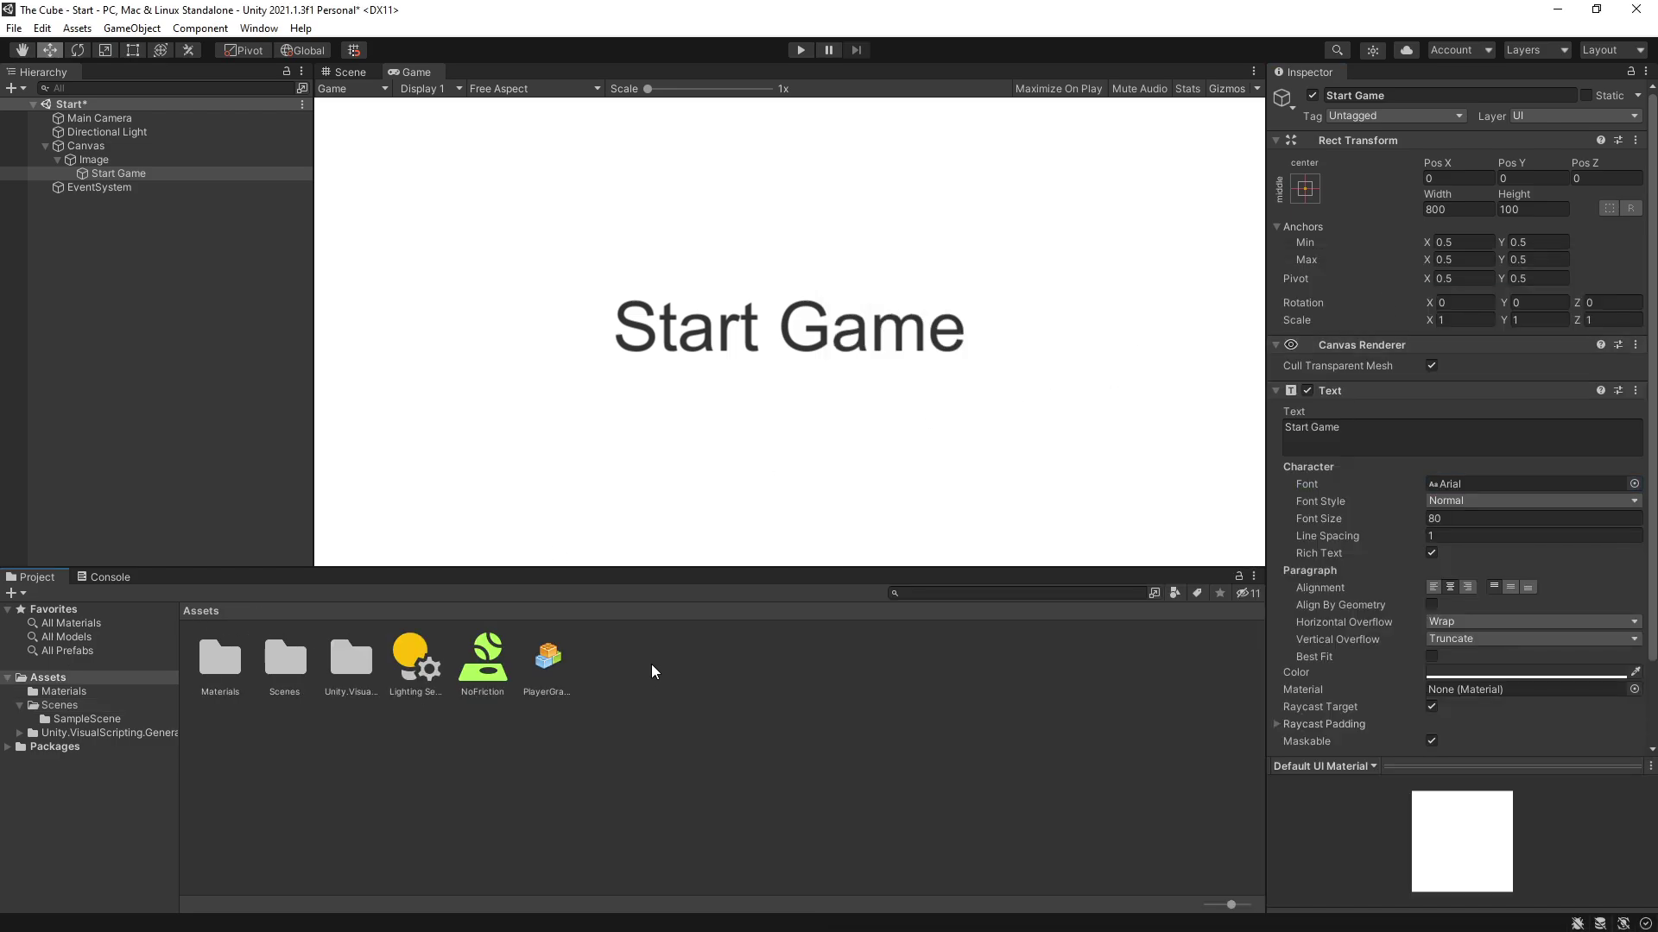
right_click(651, 666)
mouse_move(696, 233)
left_click(941, 158)
type("Fonts")
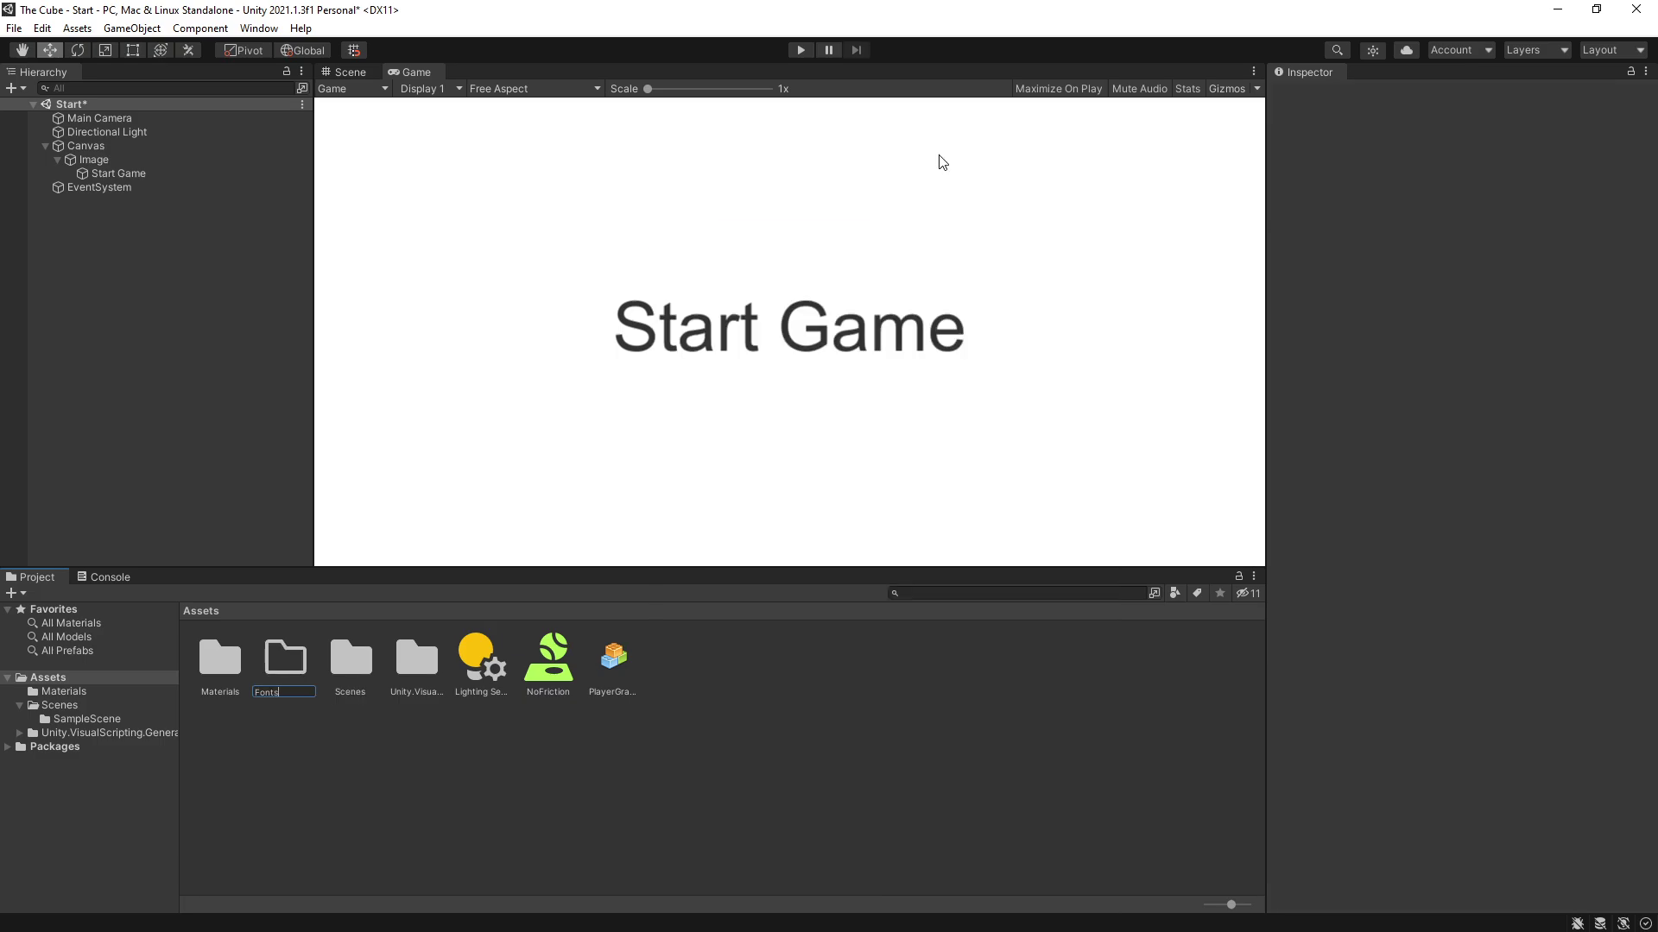
key("Return")
key("Return")
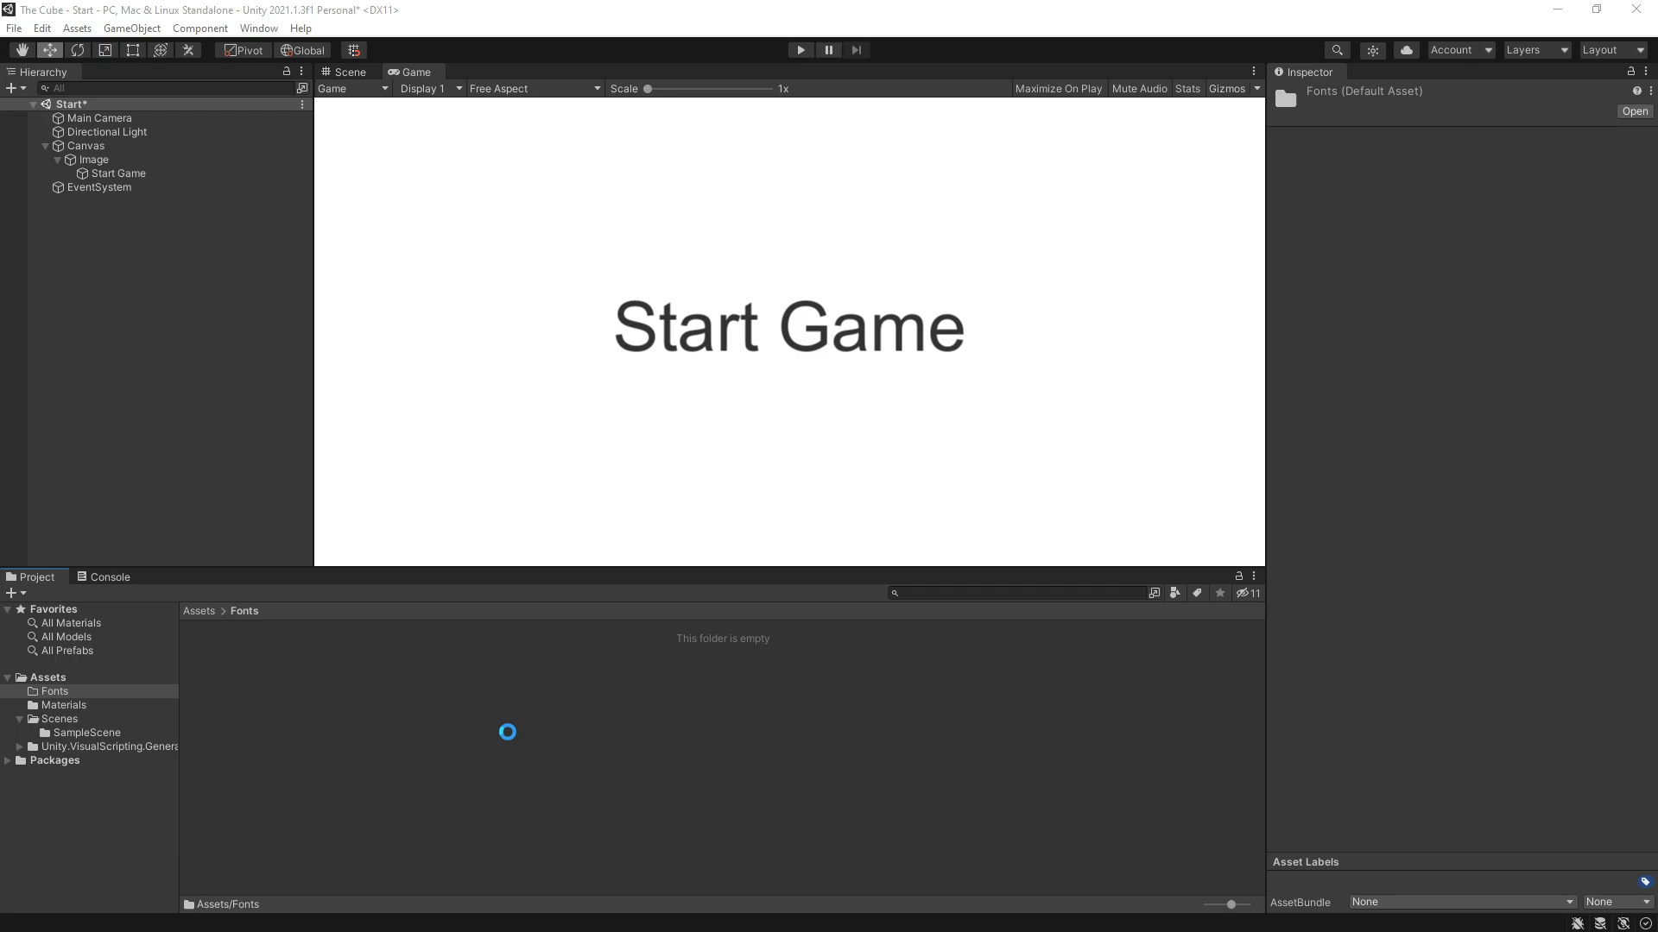
left_click(233, 670)
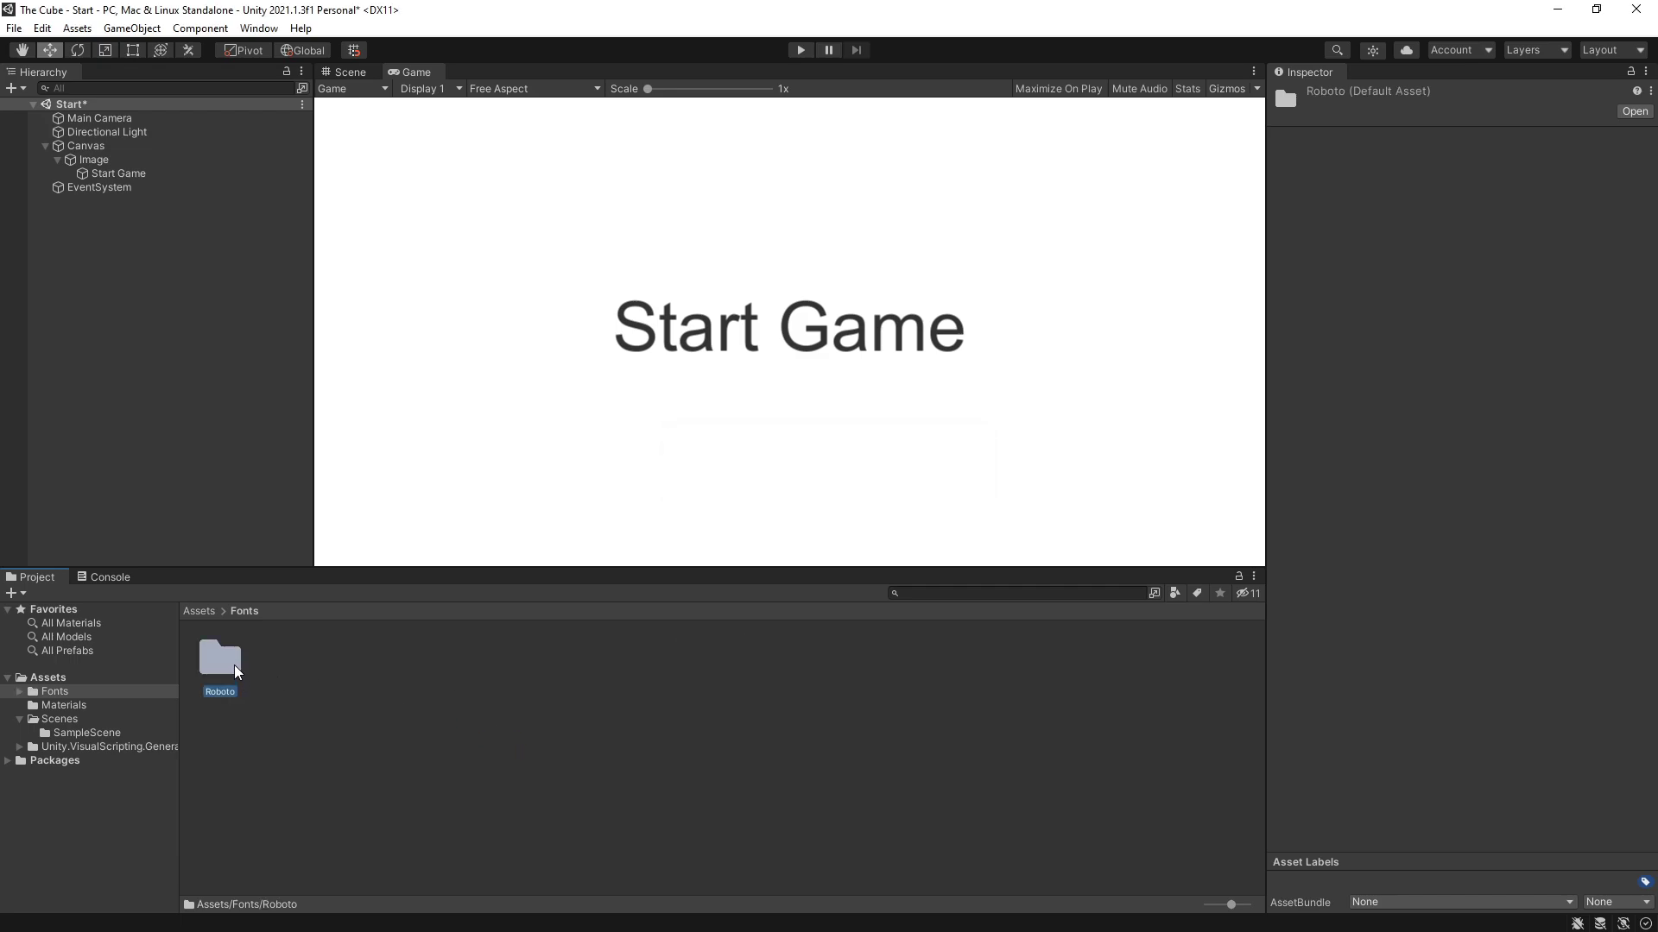
Set the Start Game text's font to Roboto-Thin and preview it in the maximized Game view
left_click(119, 174)
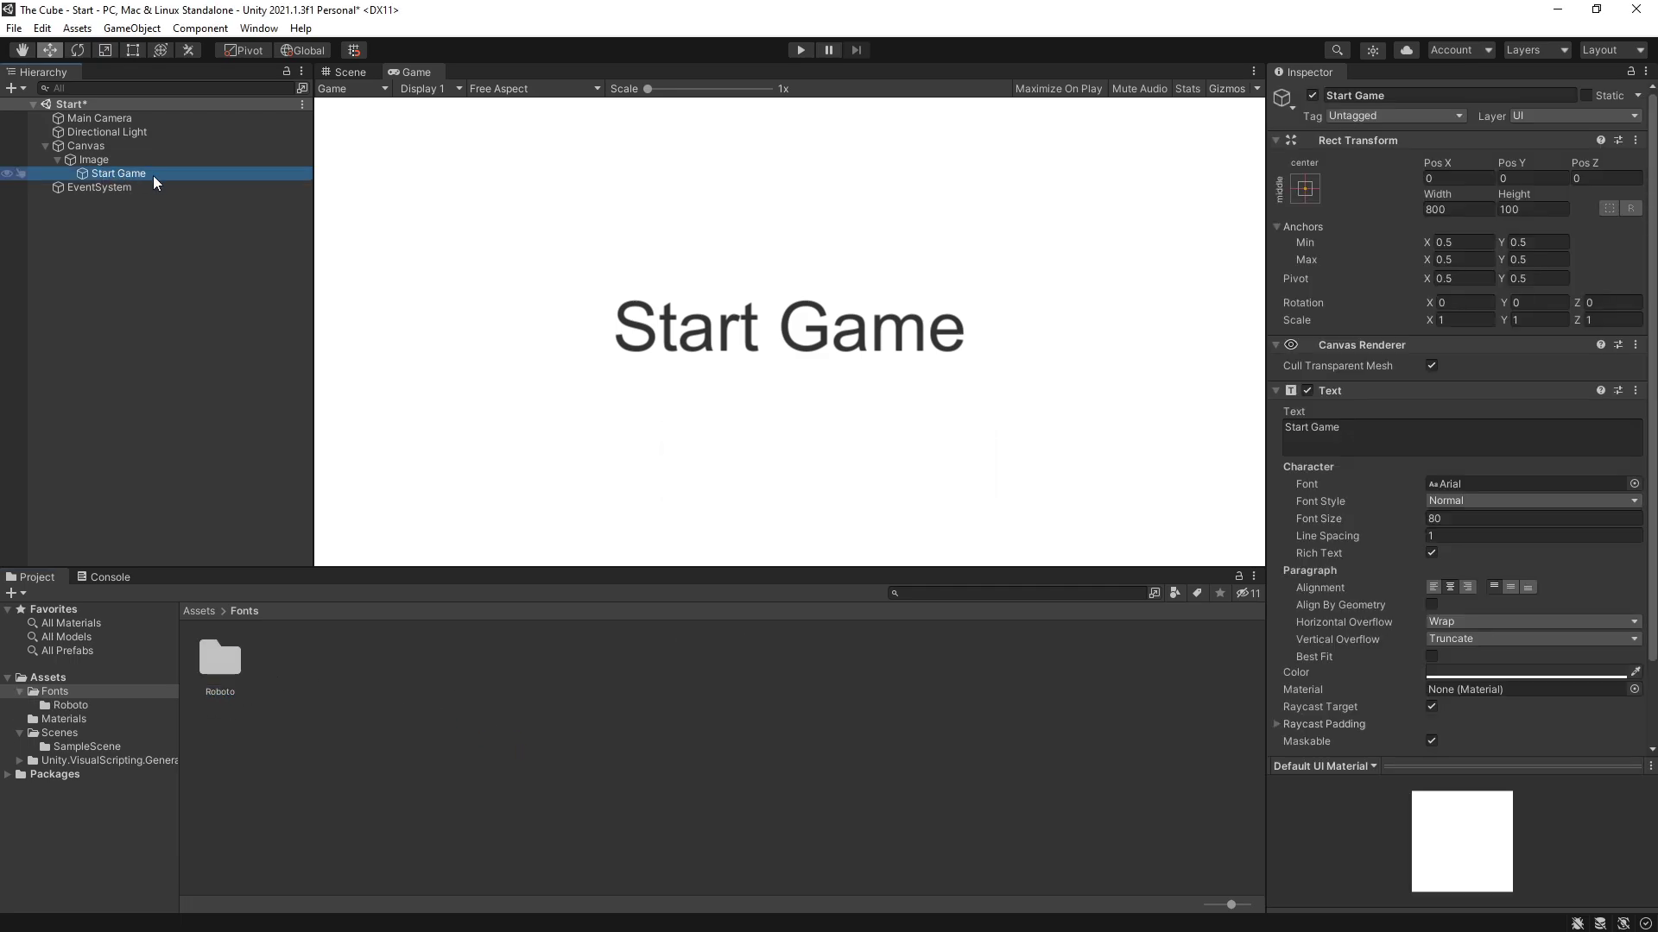
left_click(1633, 484)
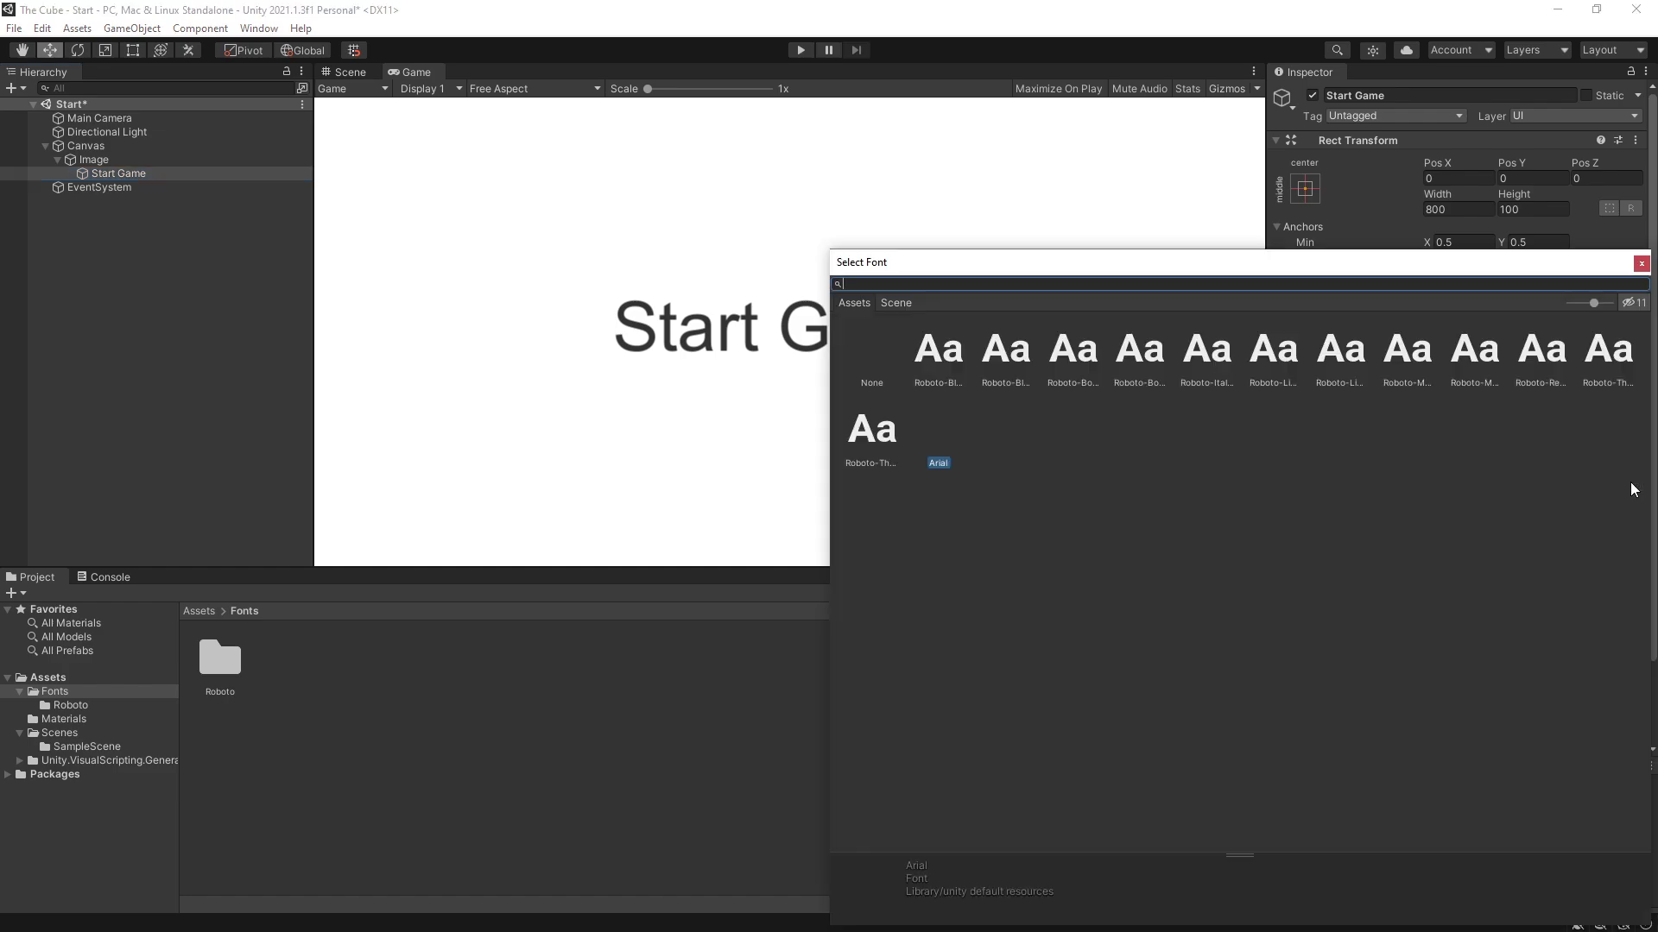
left_click(1598, 354)
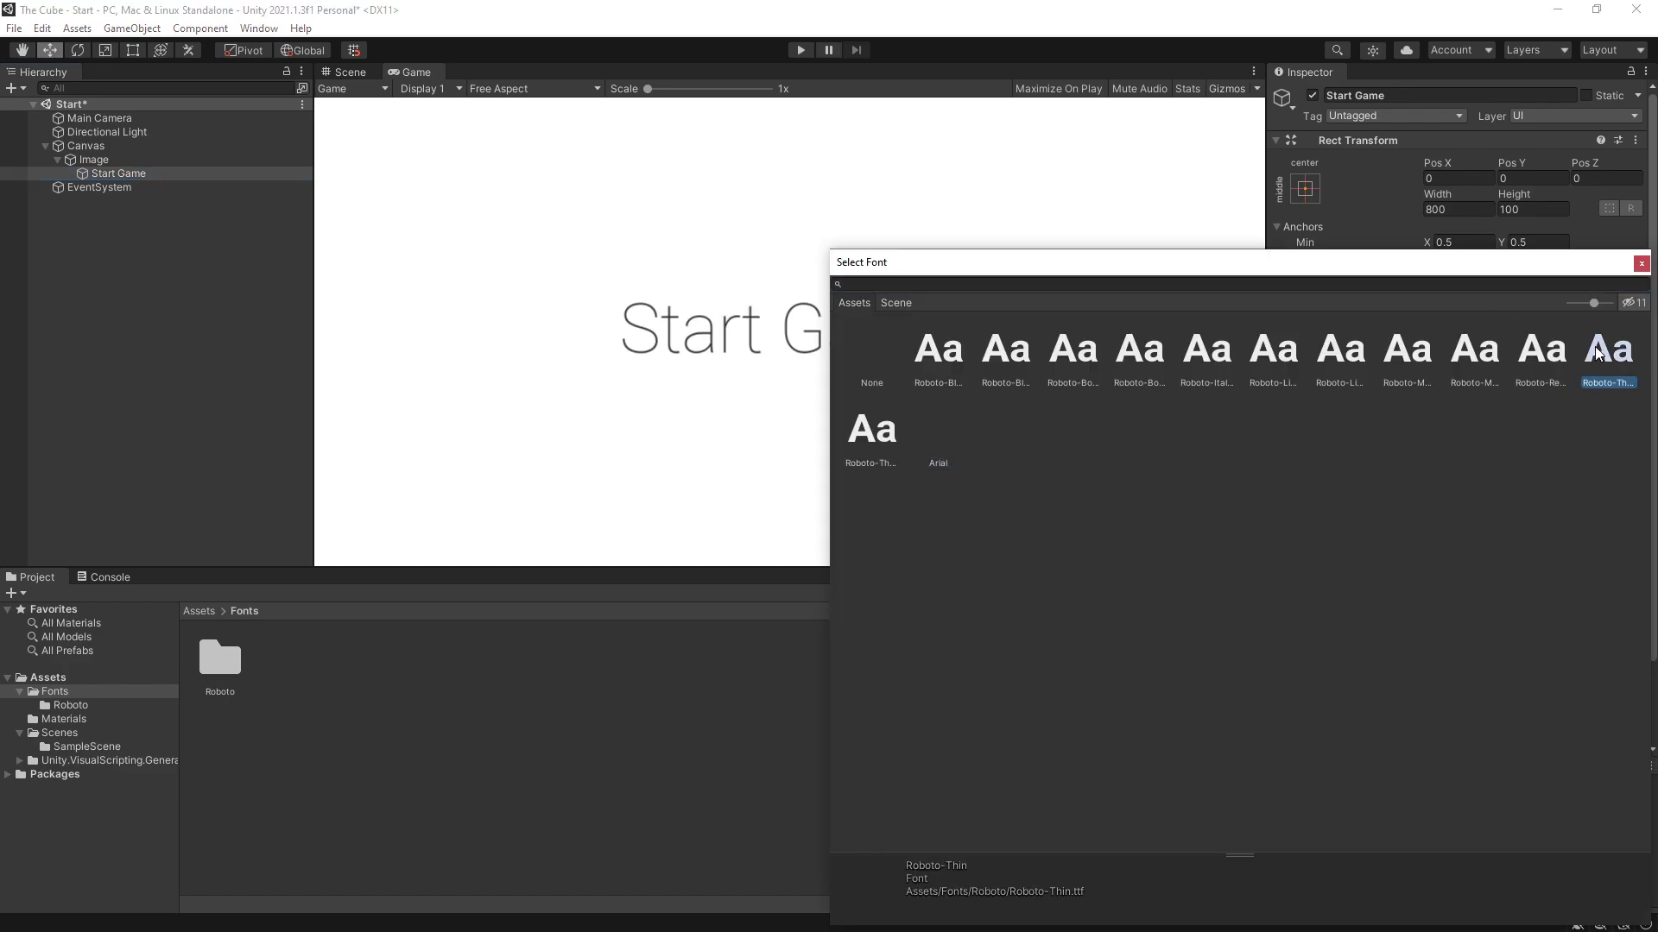
double_click(1598, 354)
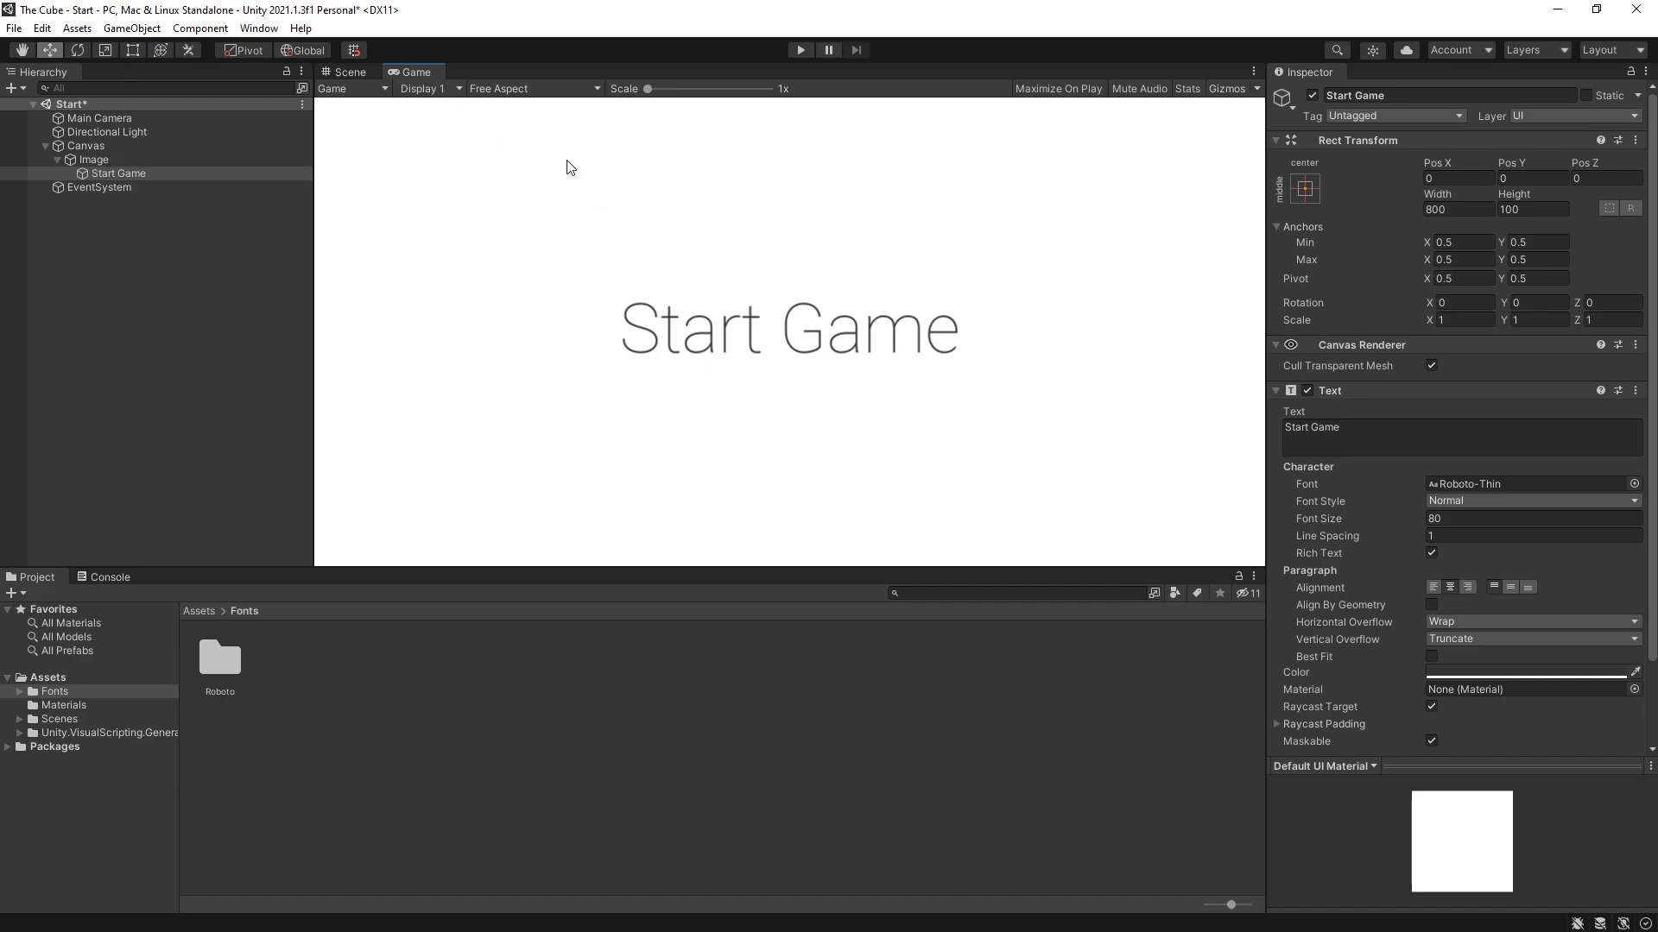
key("shift+space")
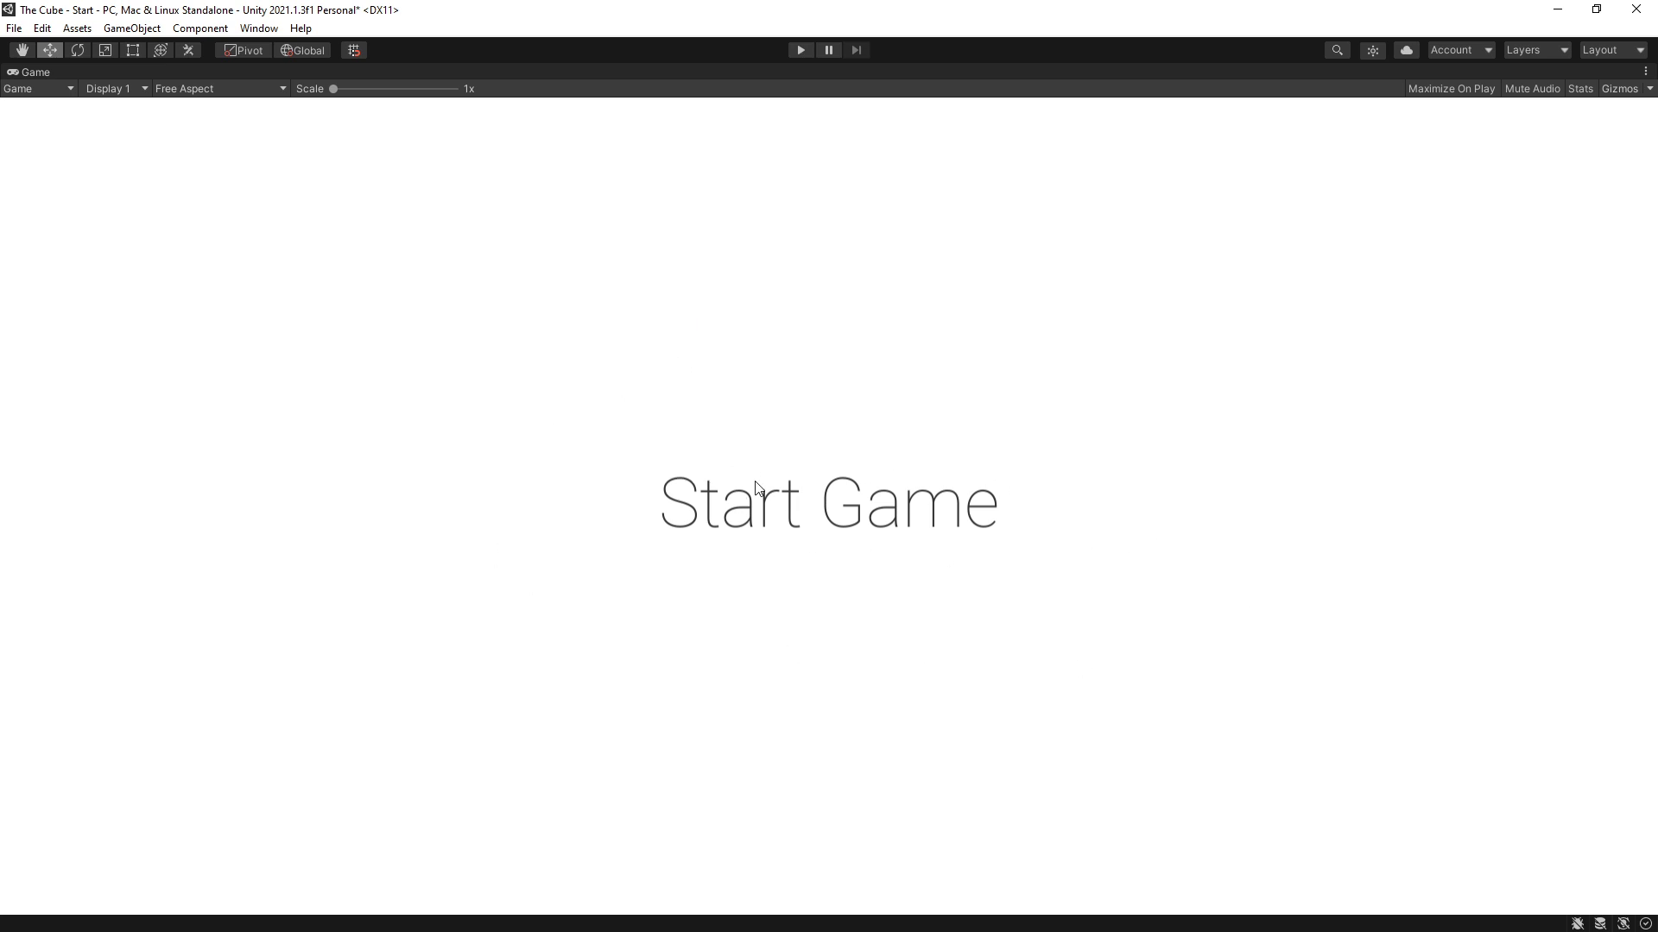
key("shift+space")
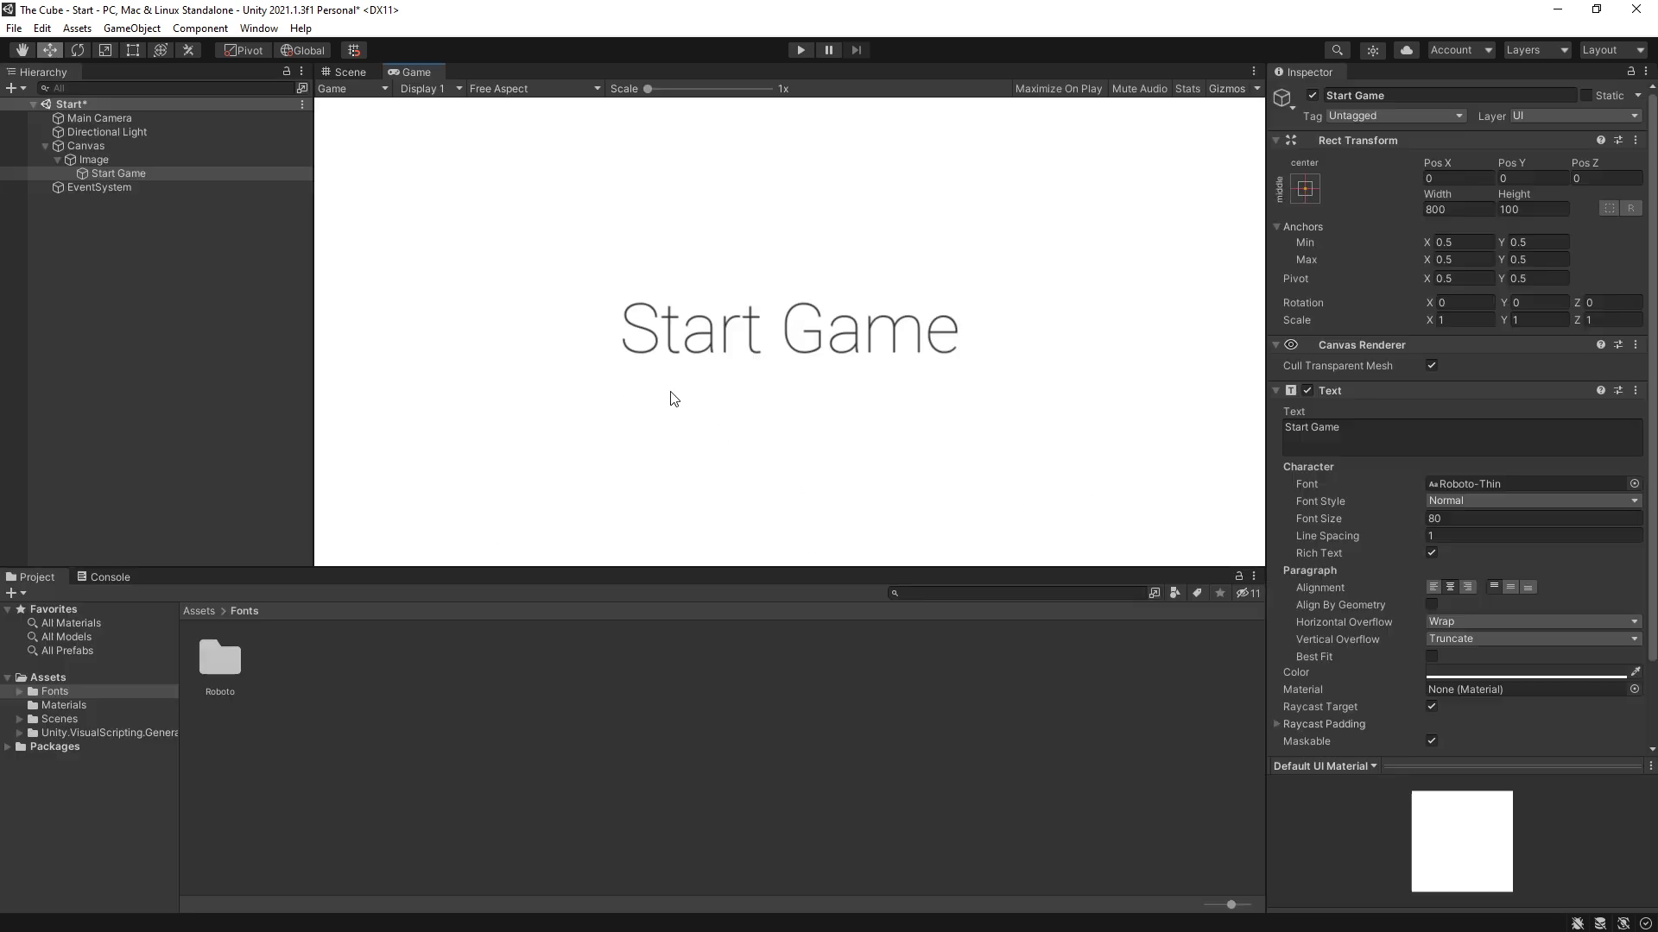
Set the Canvas's UI scale mode to Scale With Screen Size with Match at 1 (Height), and preview it in the maximized Game view
left_click(86, 146)
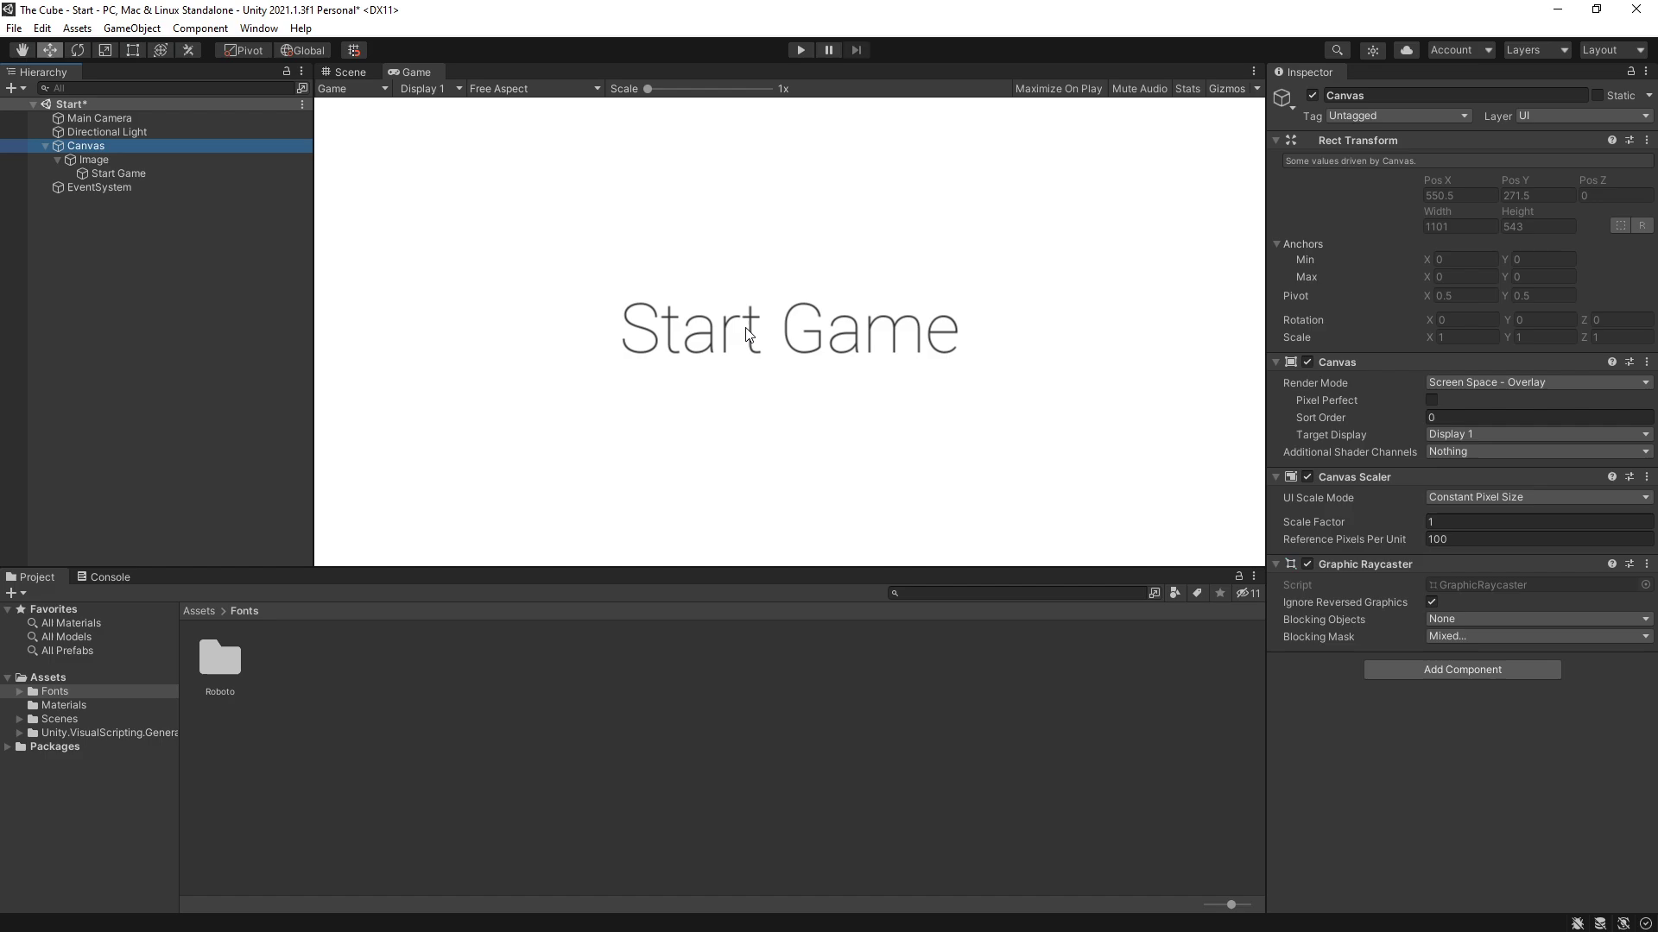
left_click(85, 148)
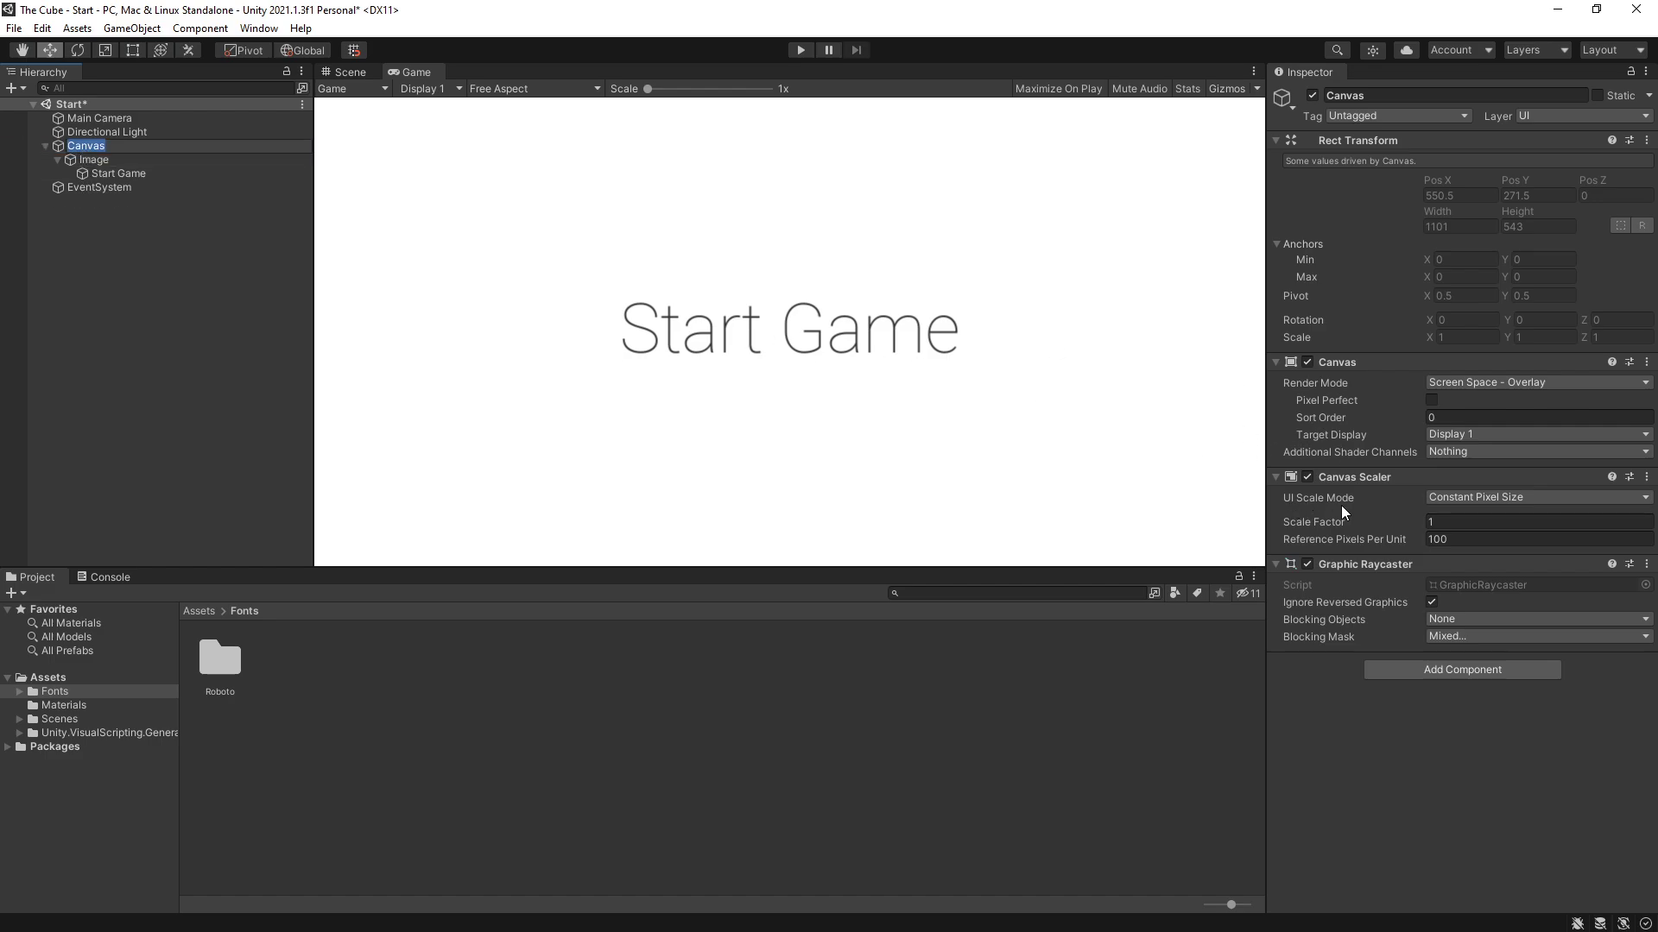
left_click(1507, 499)
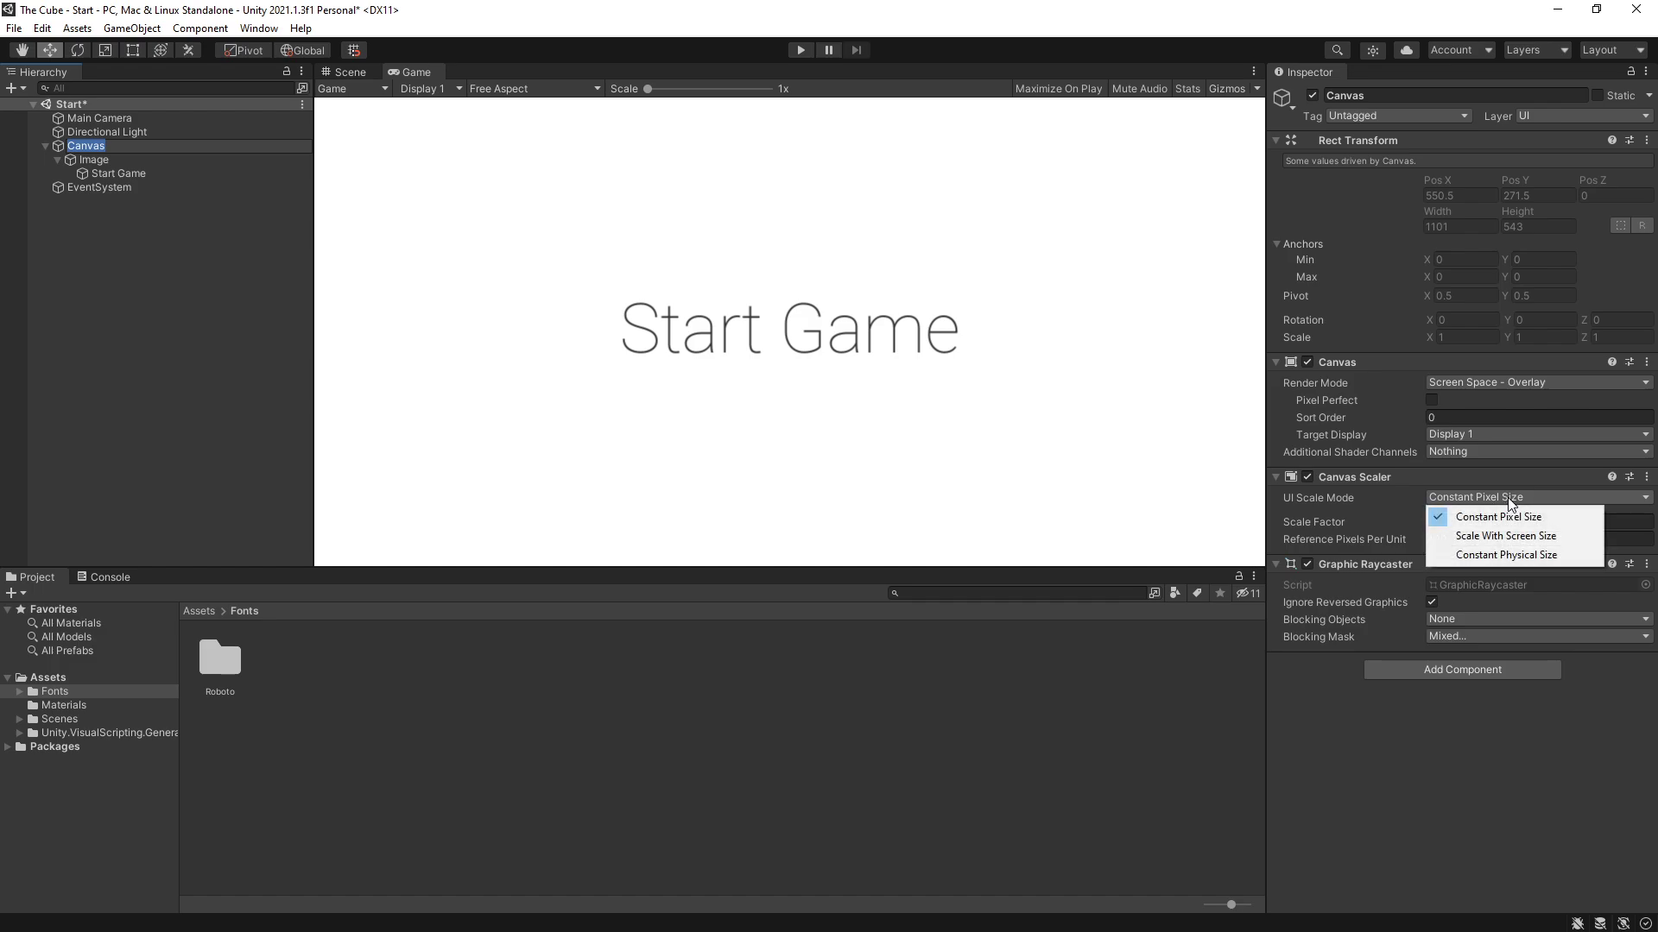
left_click(1521, 542)
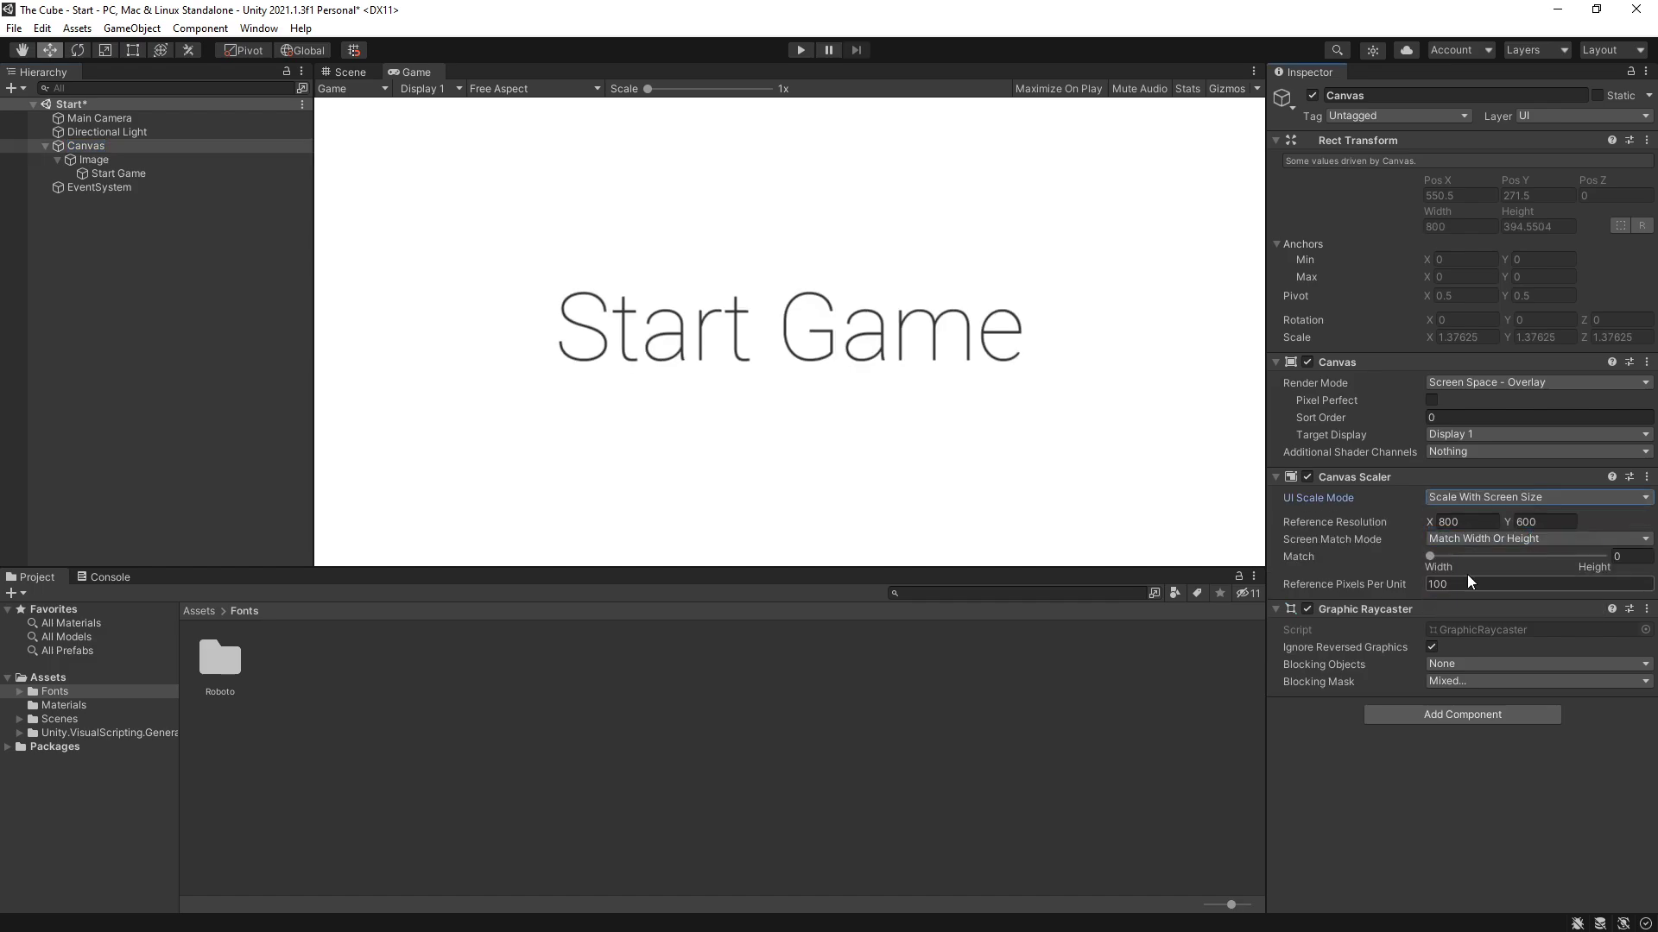
left_click_drag(1394, 556, 1655, 602)
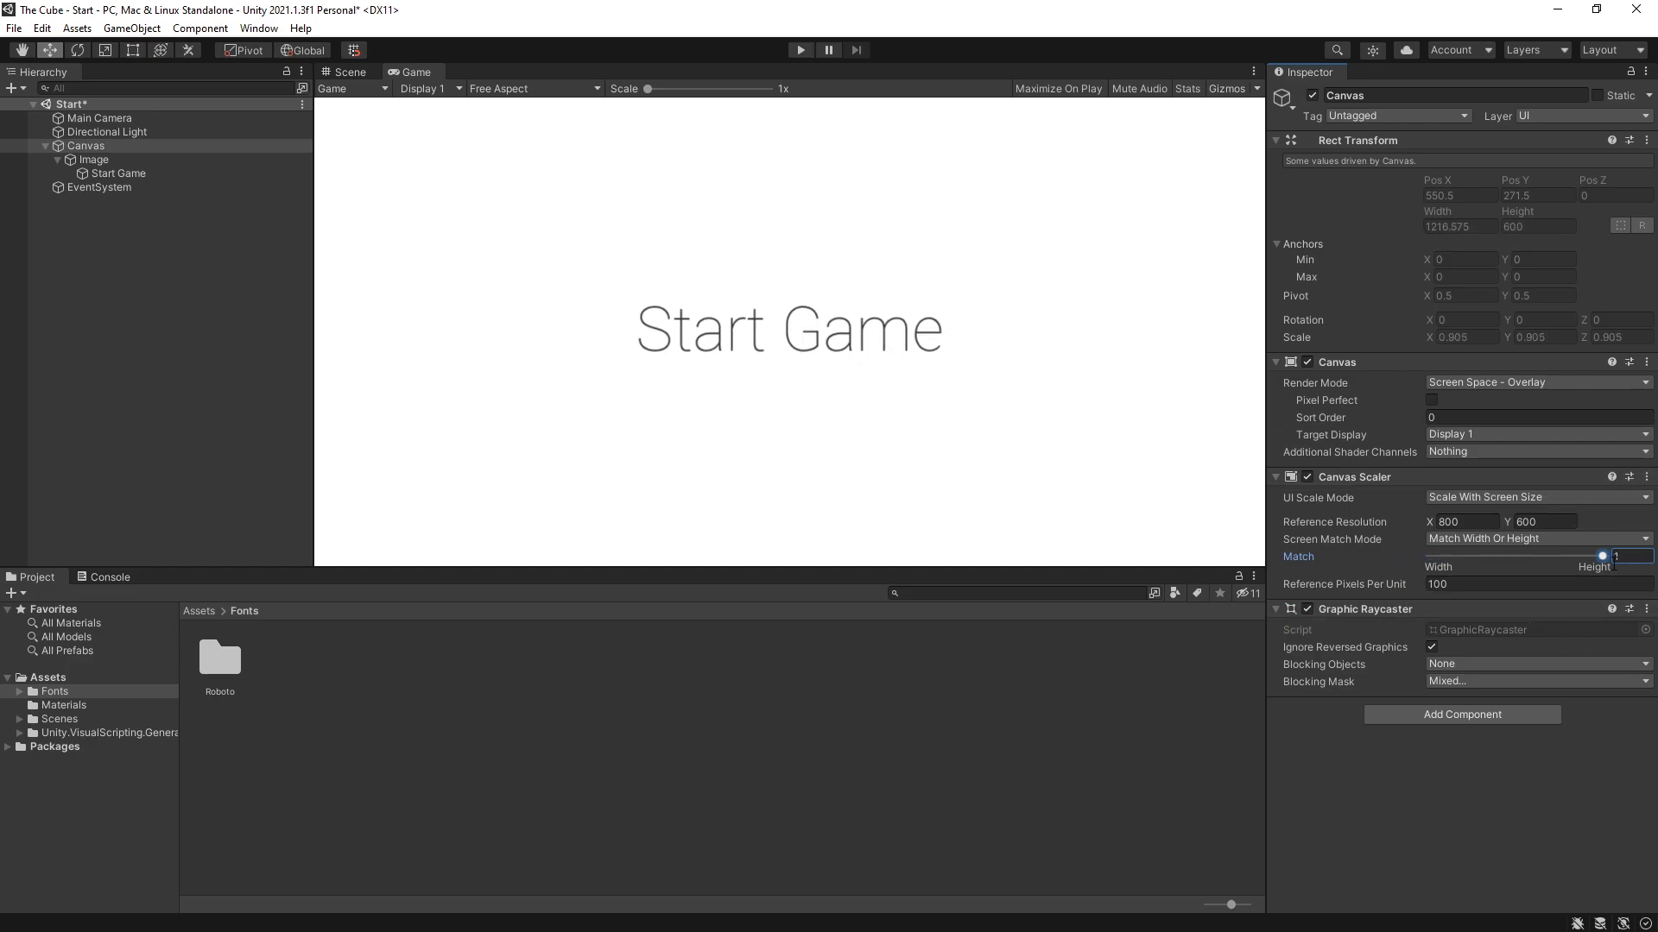
left_click(636, 418)
key("shift+space")
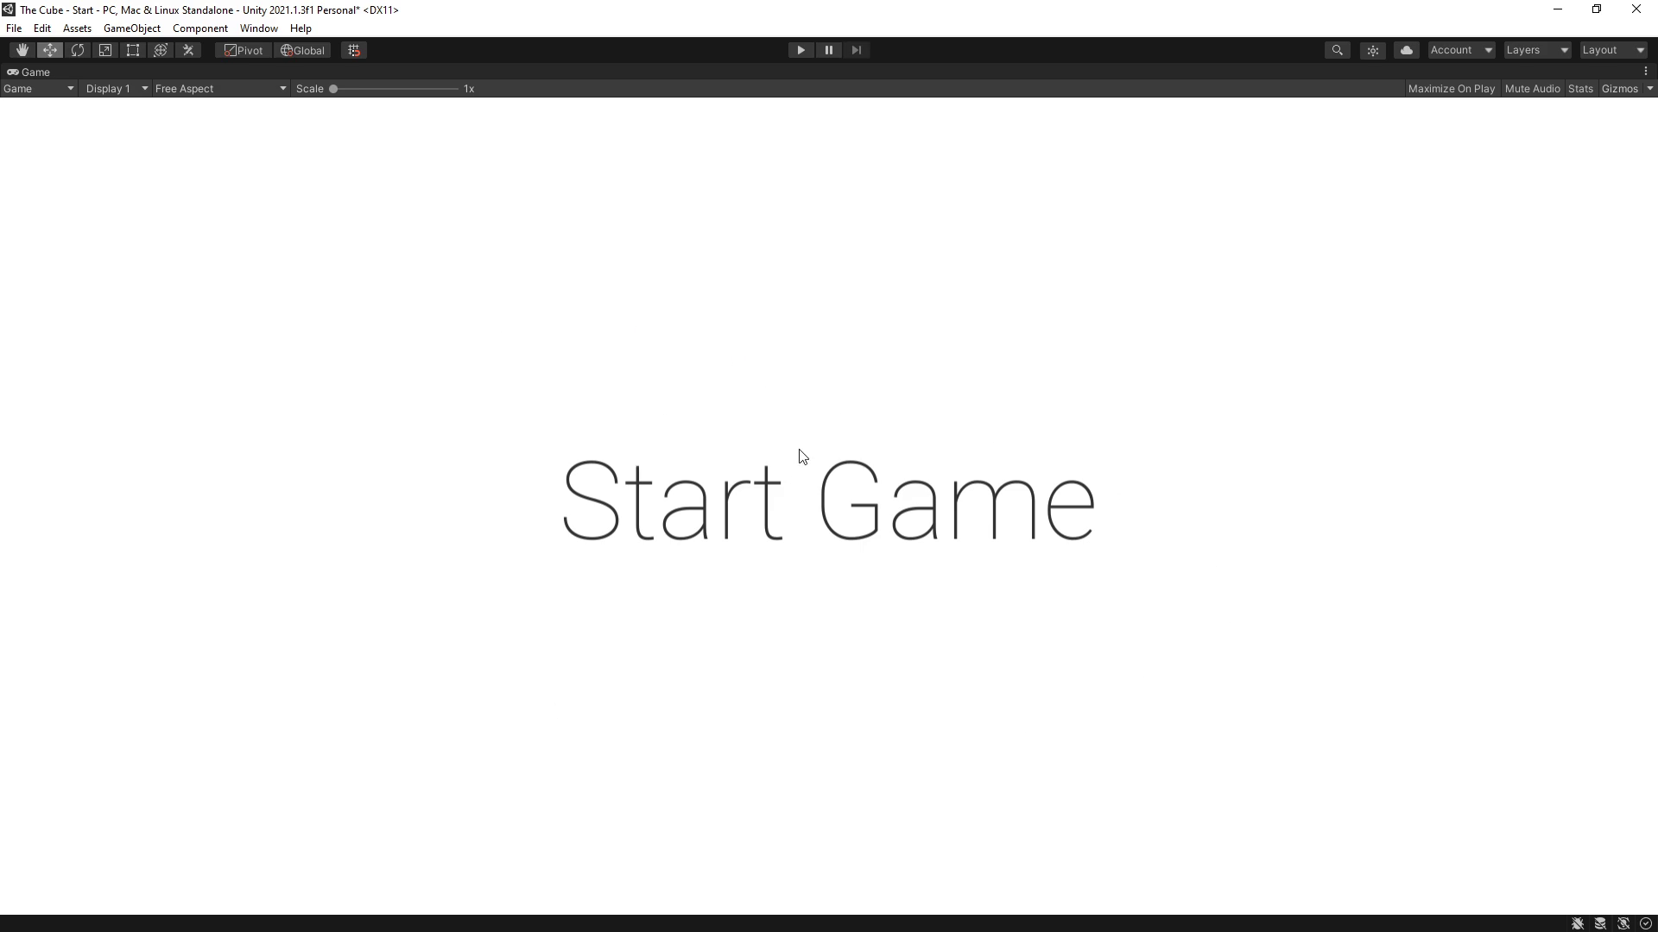
key("shift+space")
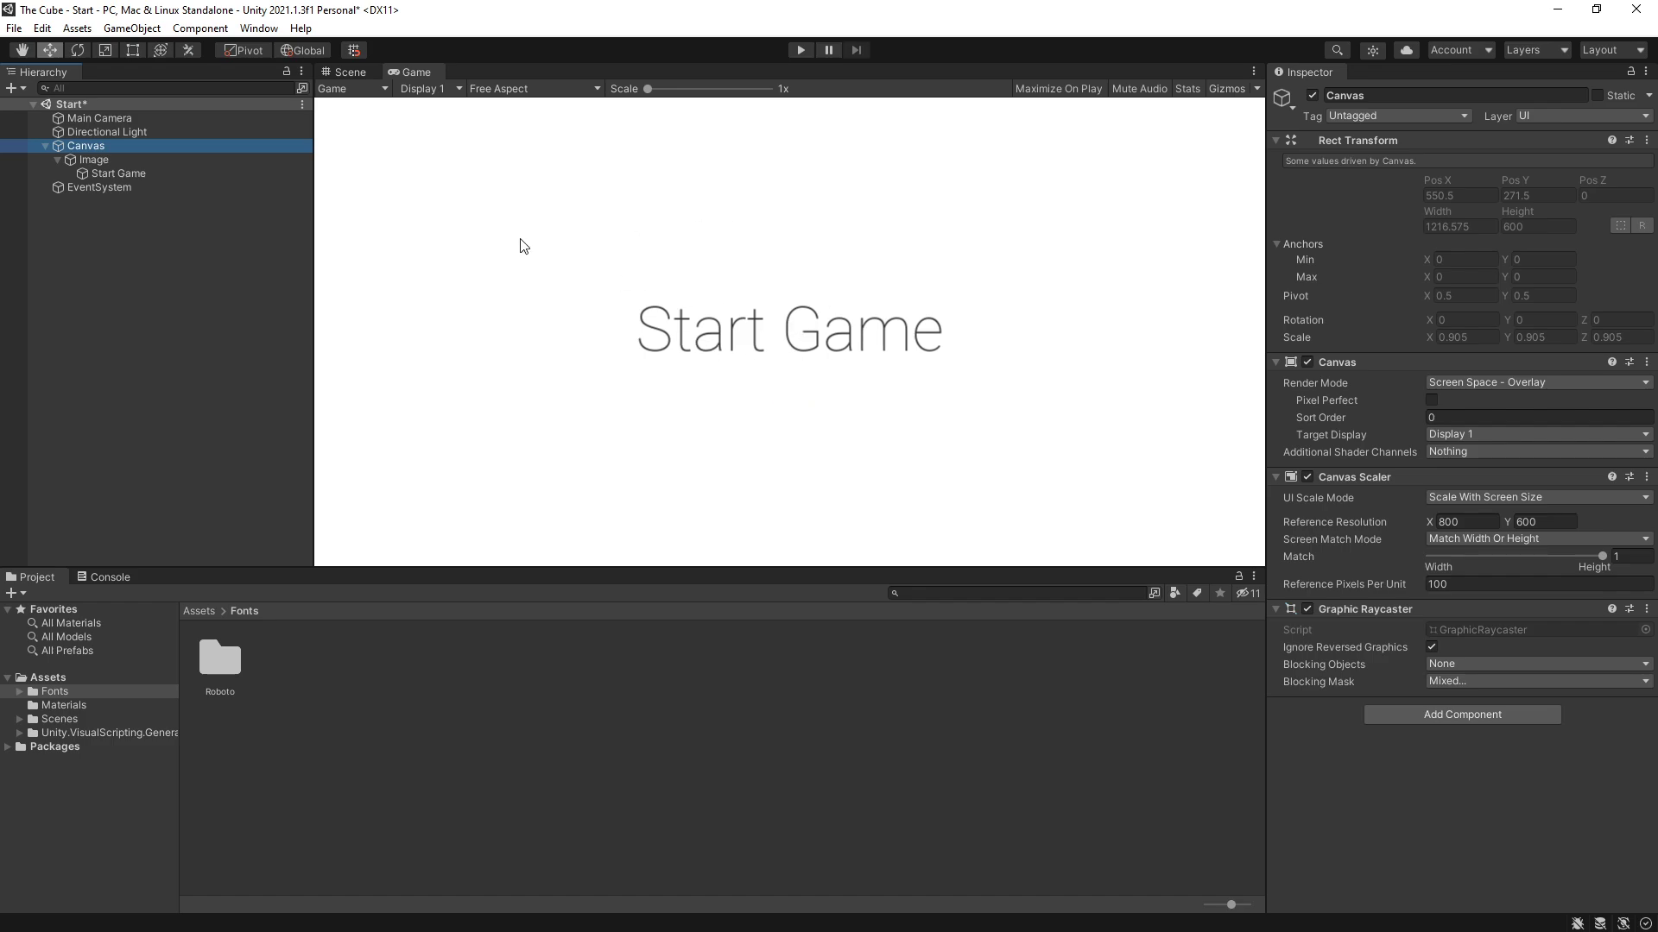
Rename the Image object under the Canvas to "UI Background"
left_click(104, 160)
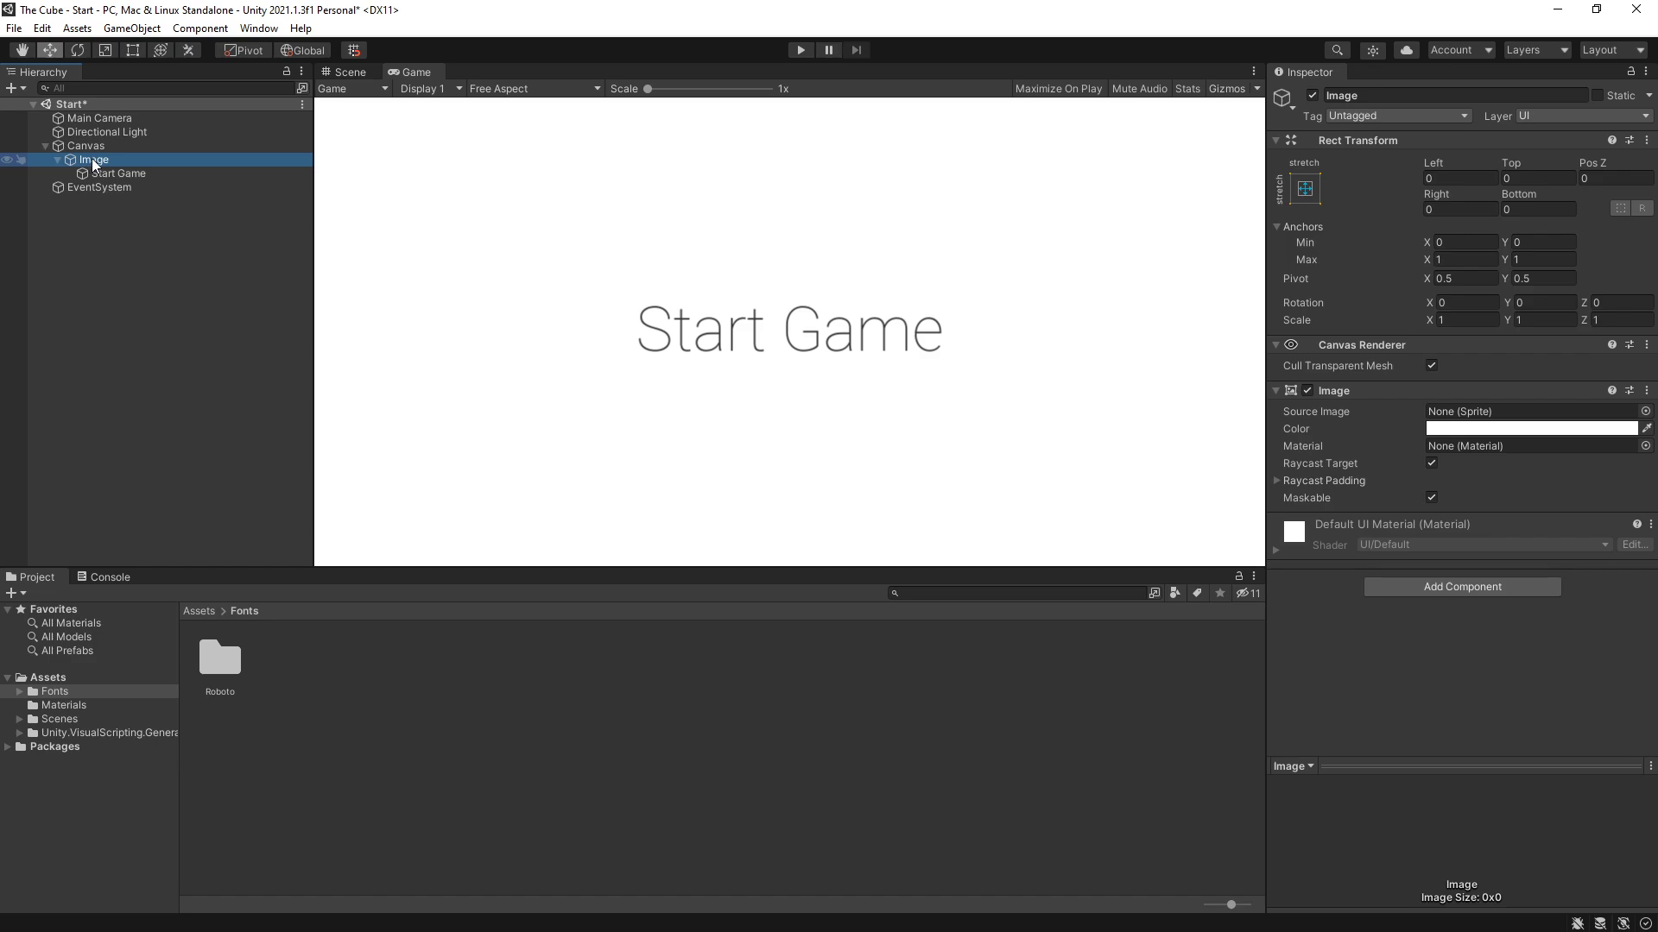
key("F2")
type("UI Background")
key("Return")
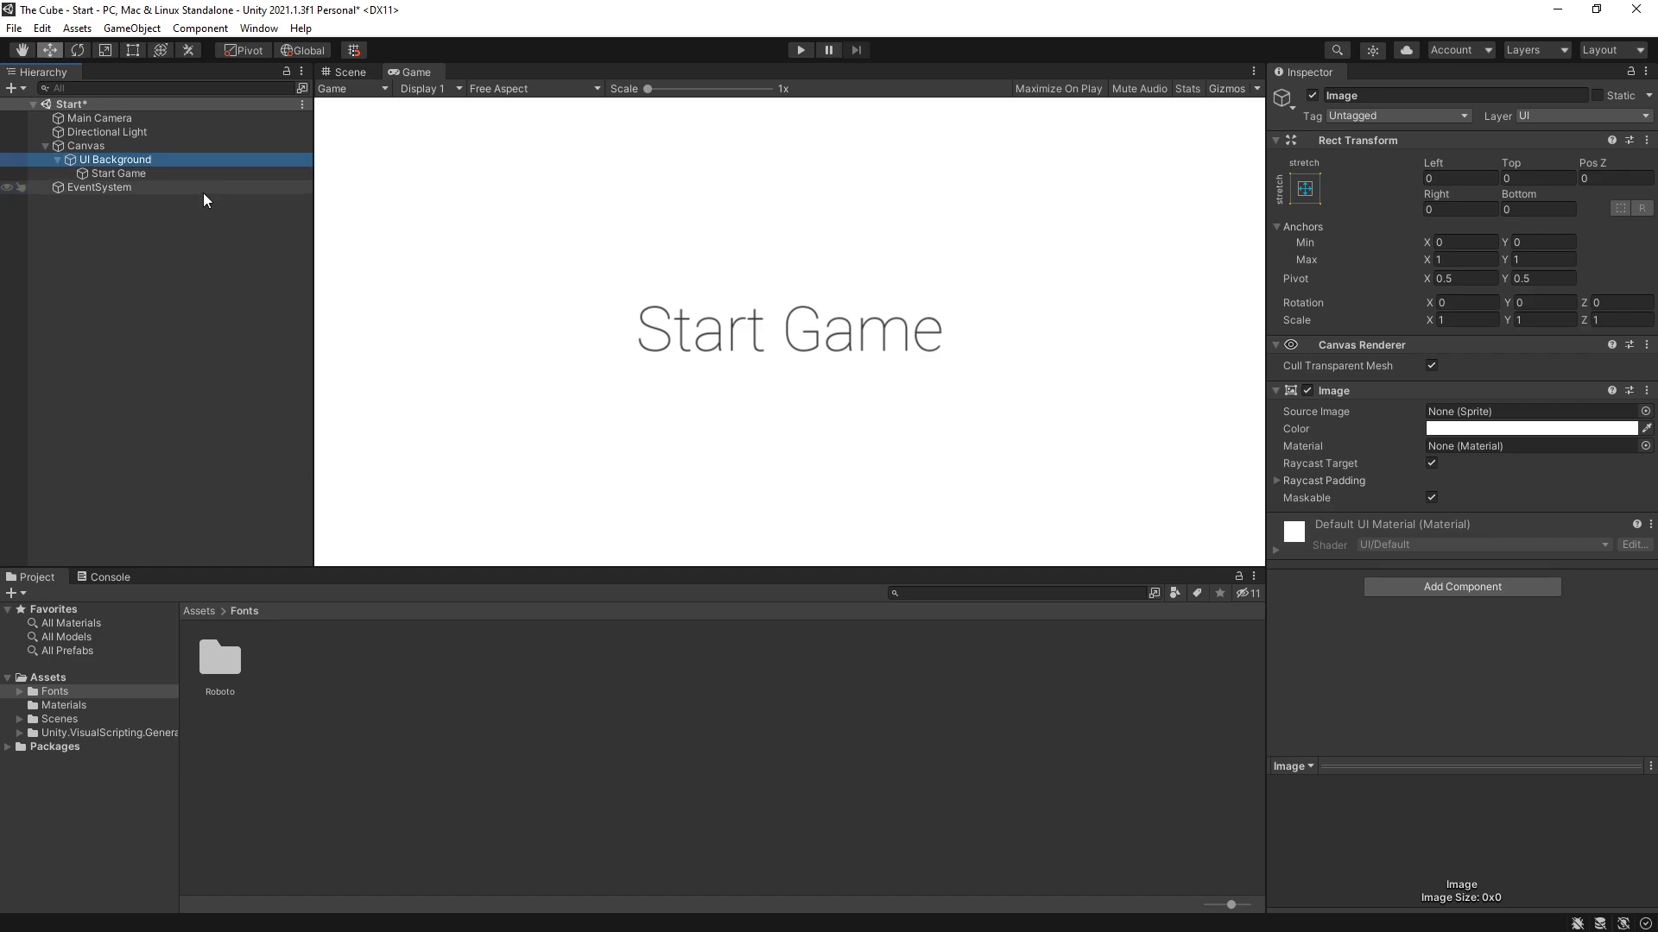
Add a Script Machine component to UI Background and set its graph source to Embed
left_click(1452, 589)
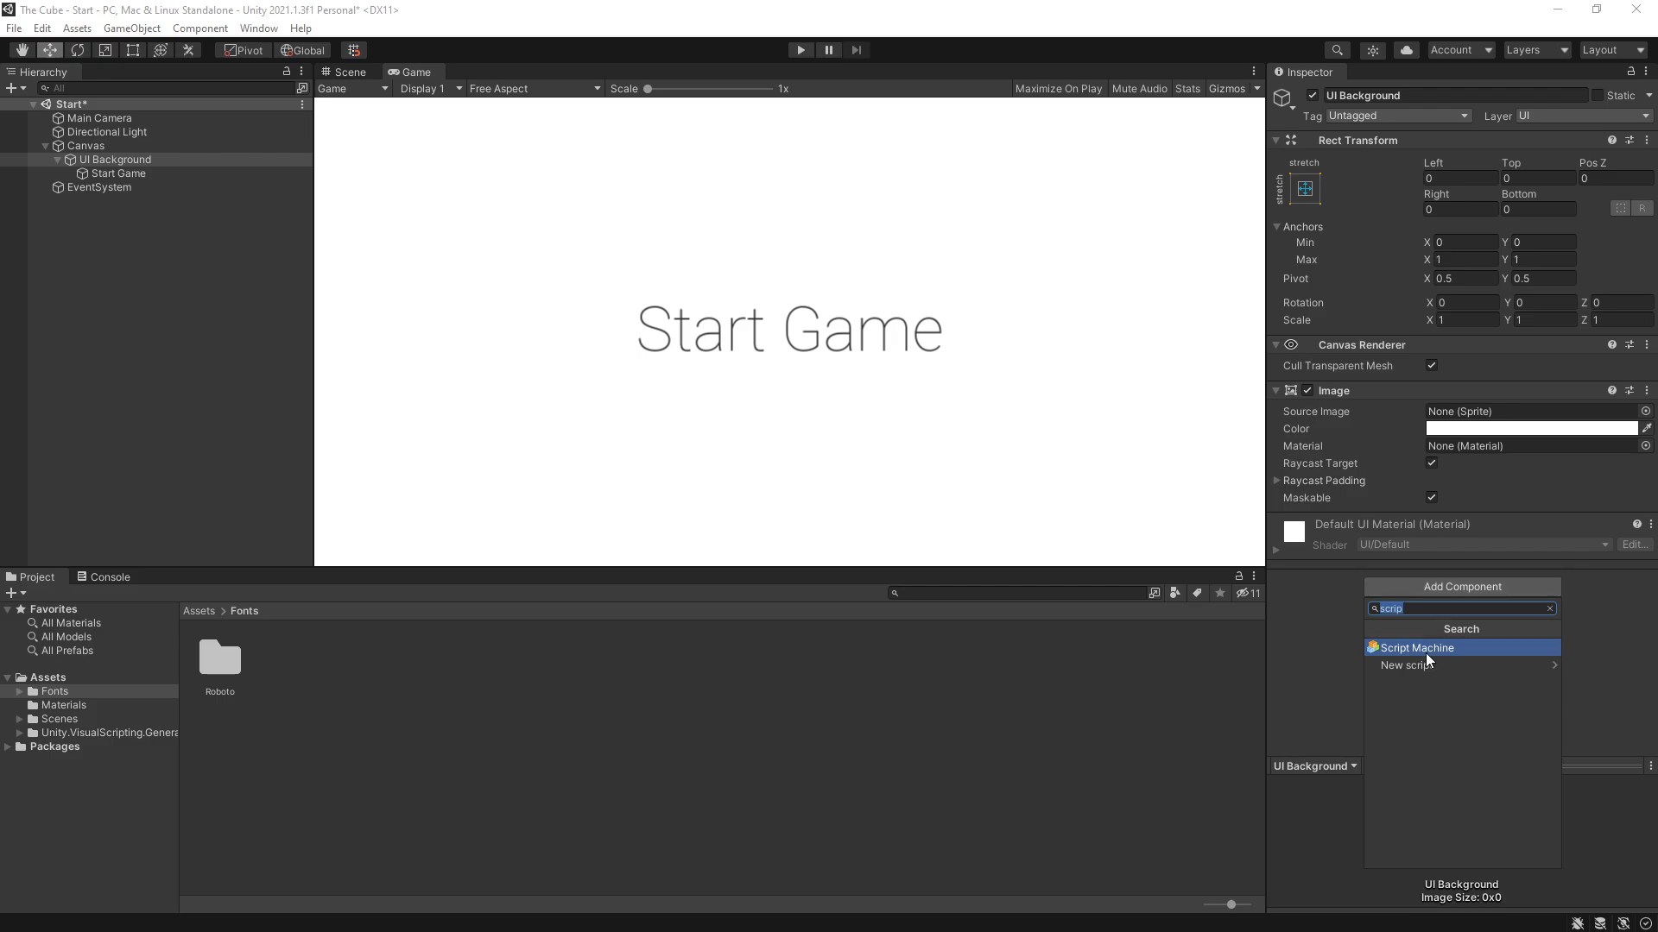
left_click(1426, 652)
left_click(1450, 596)
left_click(1467, 617)
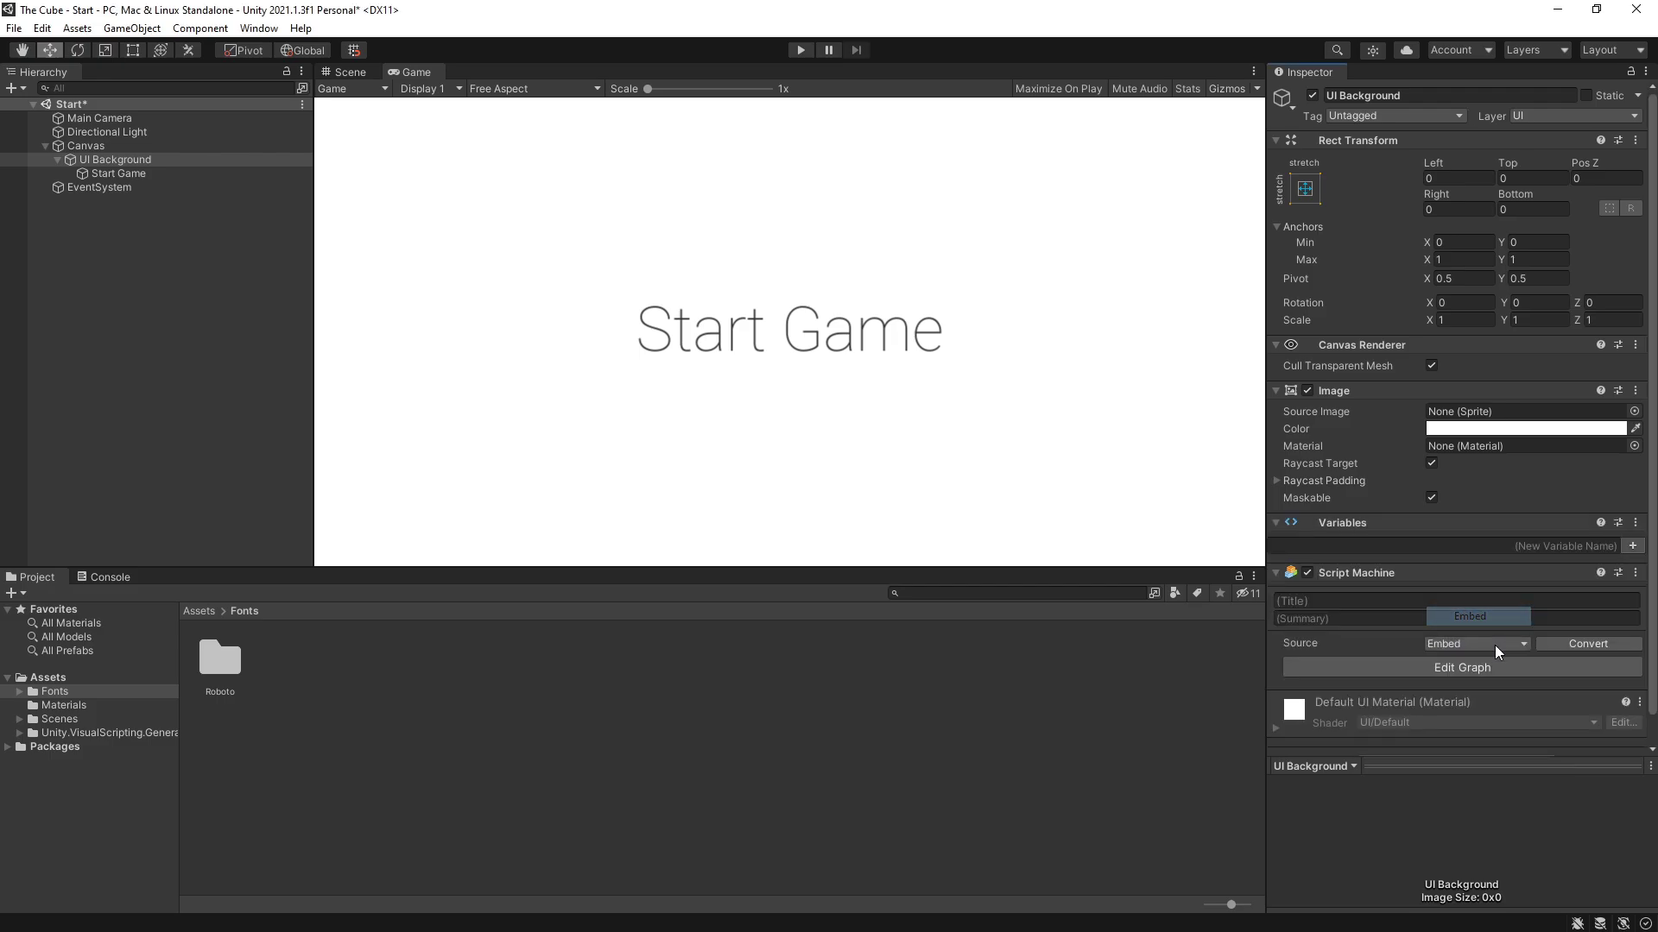
Replace the default nodes in UI Background's script graph with an On Mouse Input event
left_click(1460, 667)
left_click_drag(569, 266, 1067, 686)
key("Delete")
right_click(449, 252)
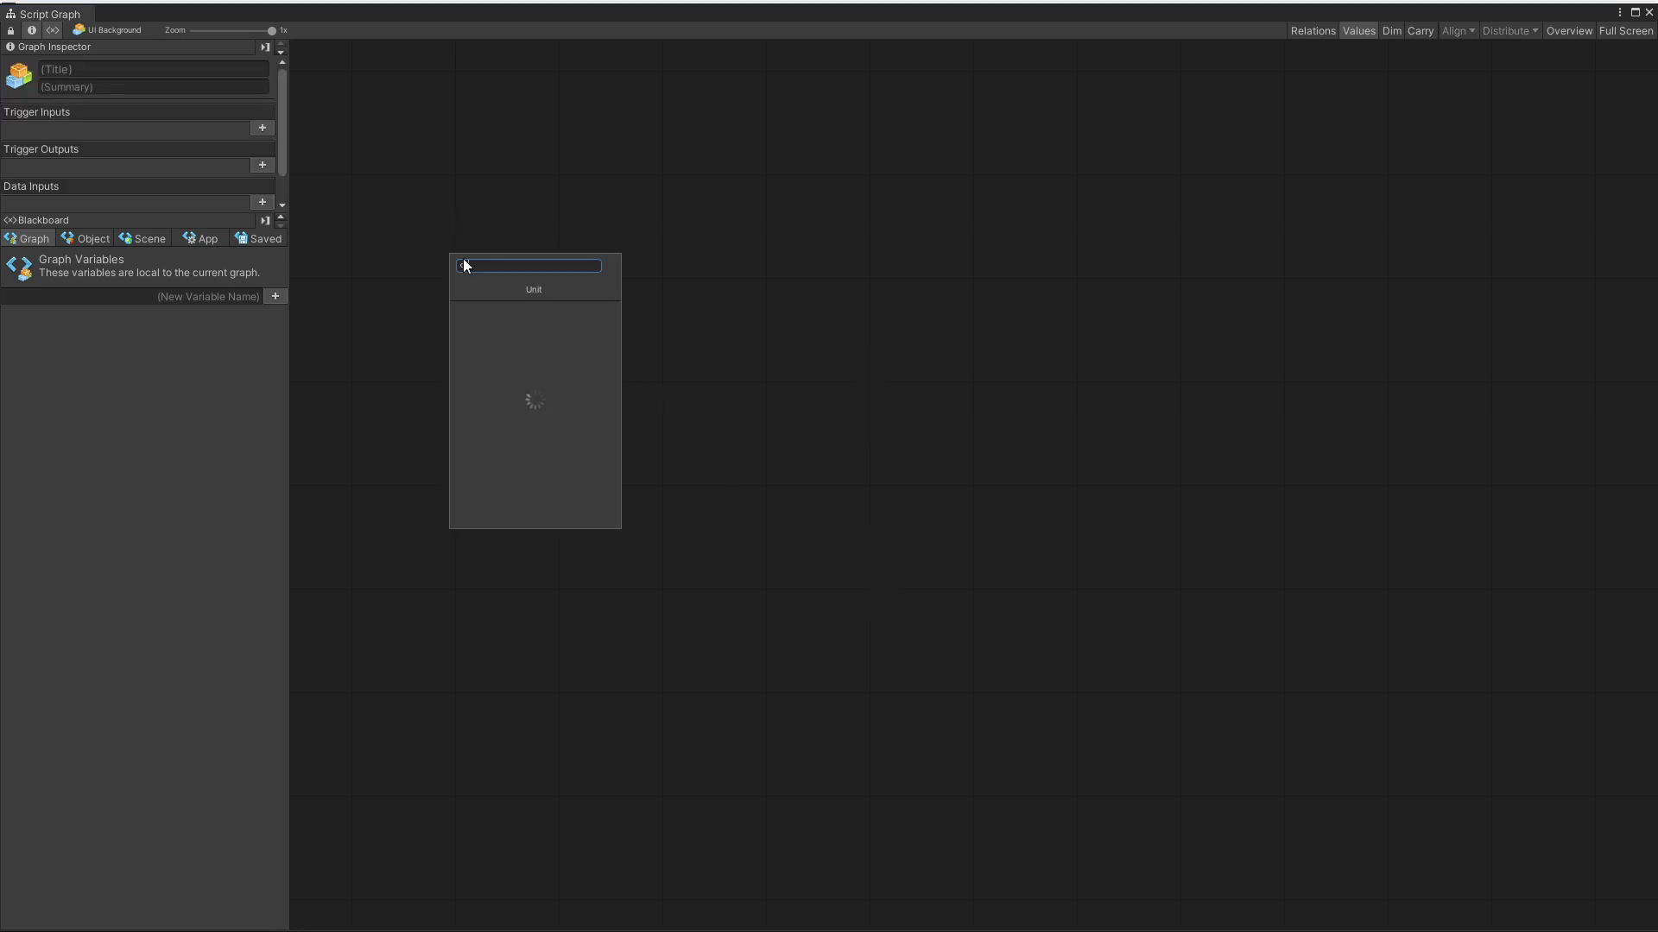
type("on mous in")
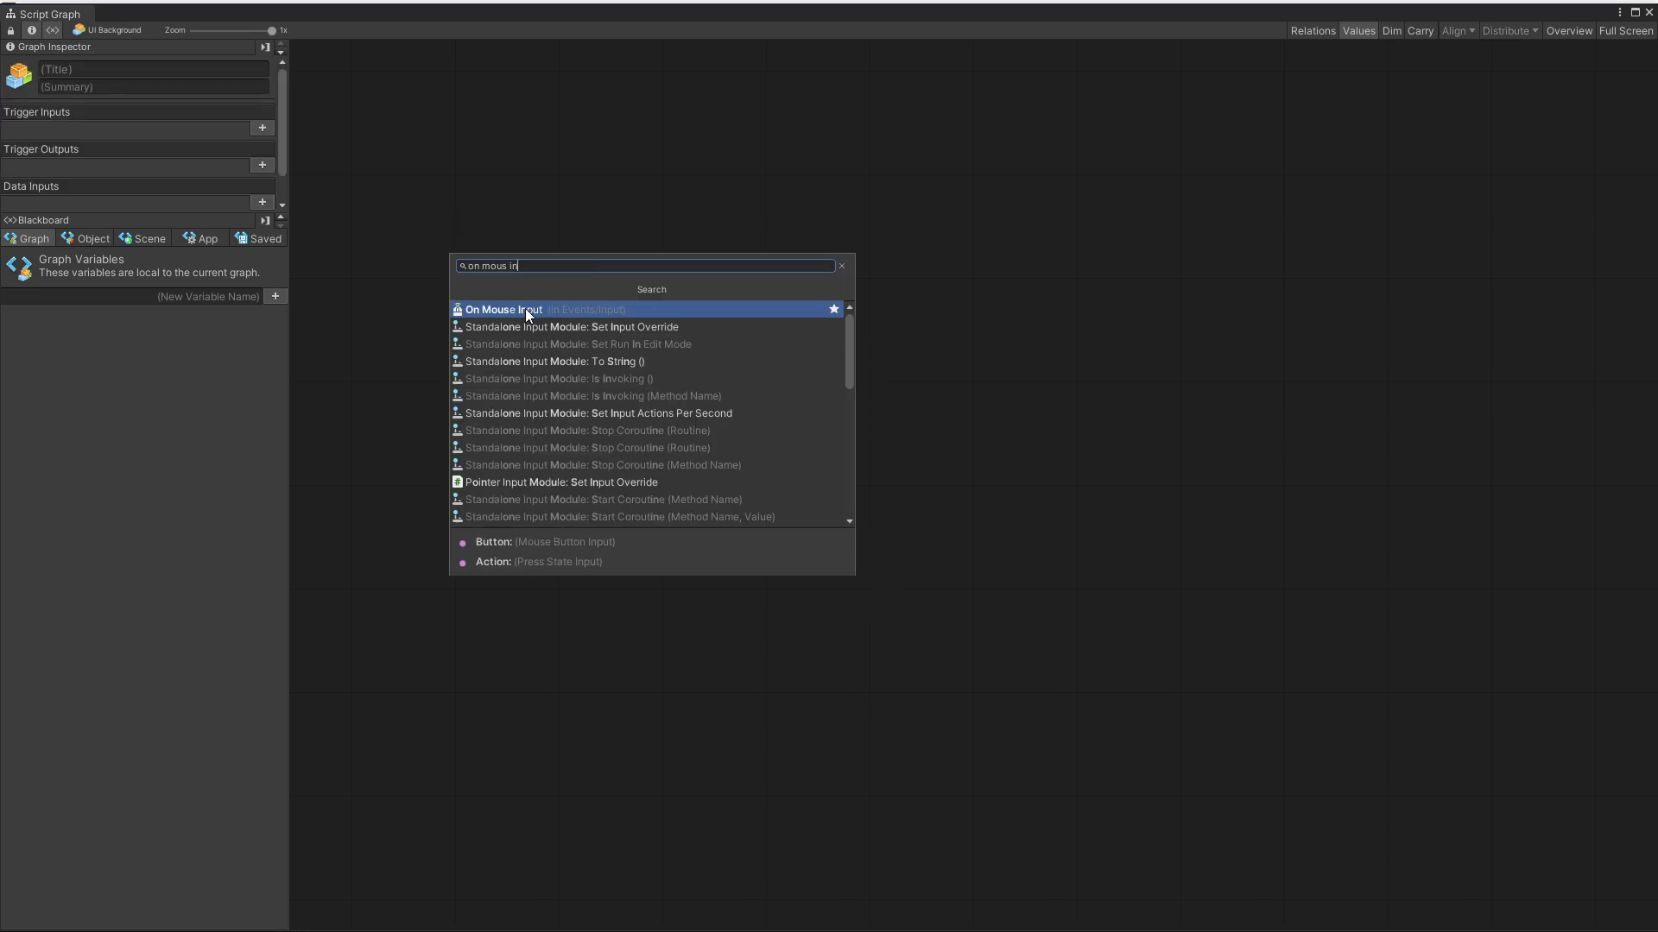
left_click(526, 310)
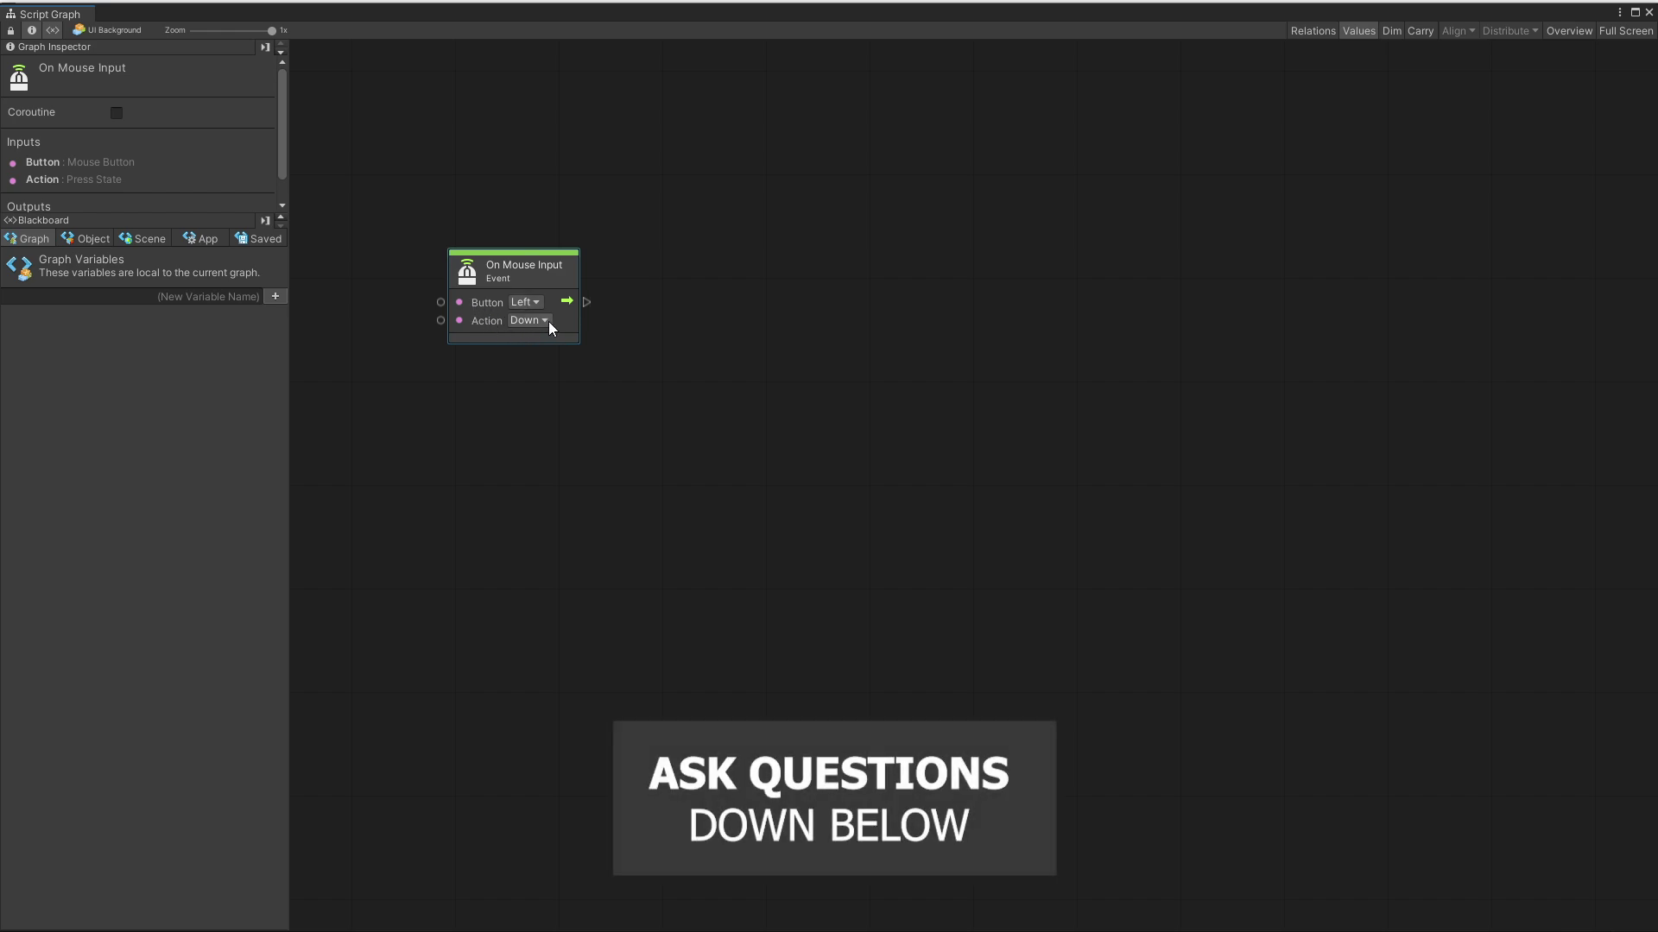
Connect On Mouse Input to a Load Scene (Scene Build Index) node with build index 1, and save the Start scene
left_click_drag(586, 301, 747, 285)
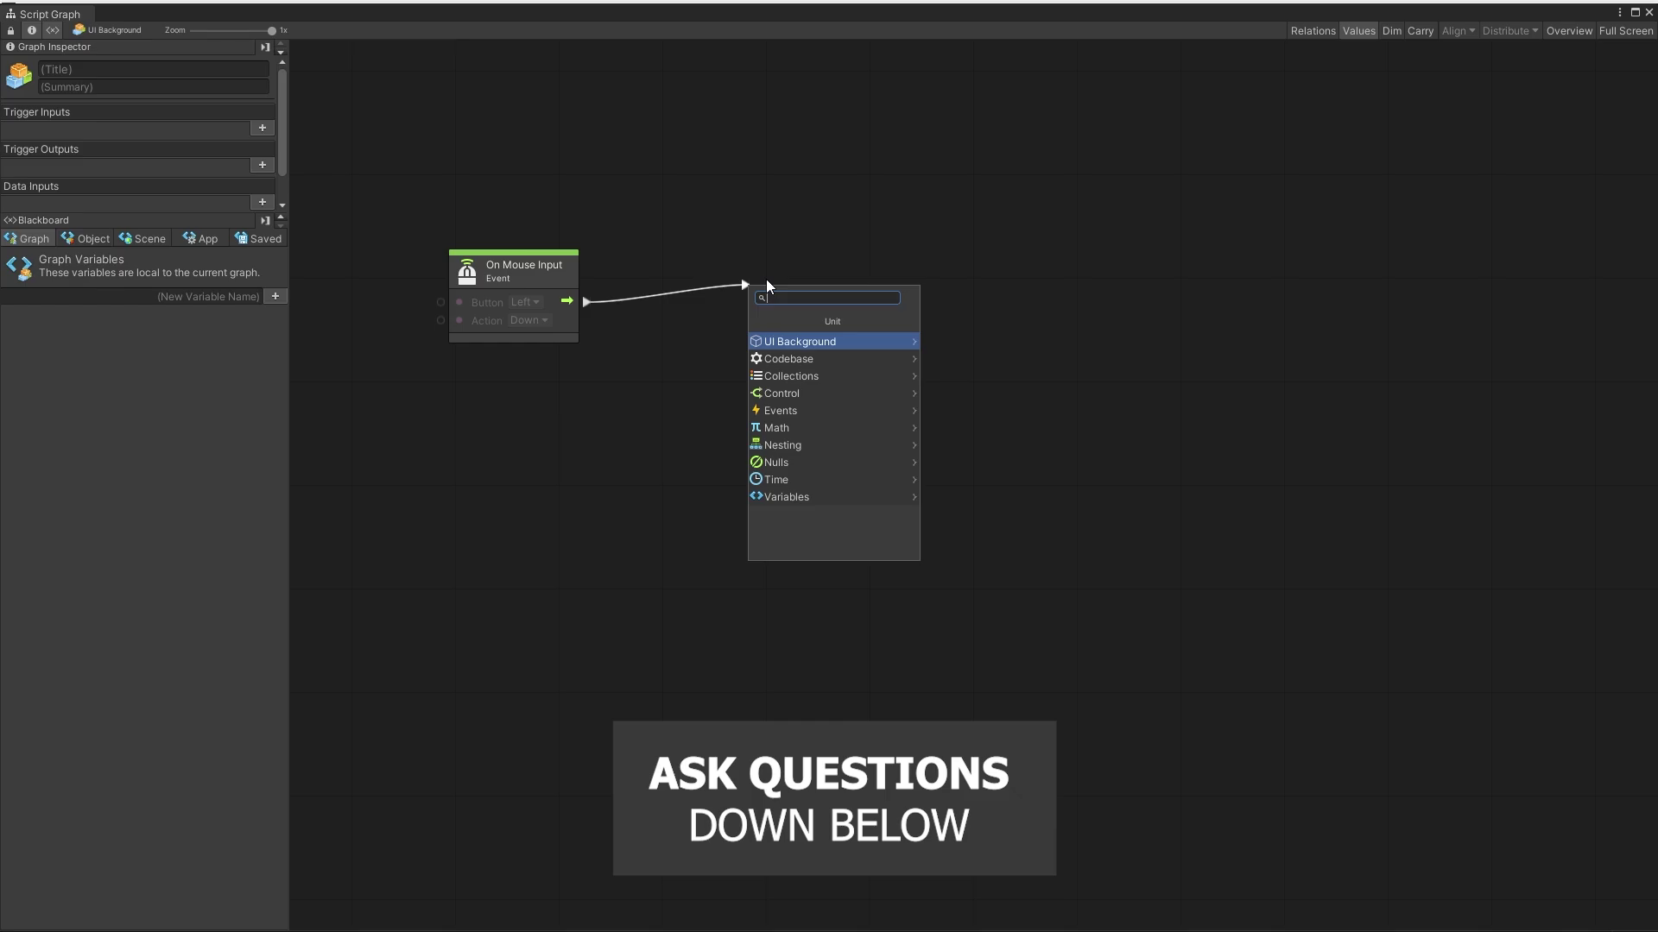
type("scene mager load")
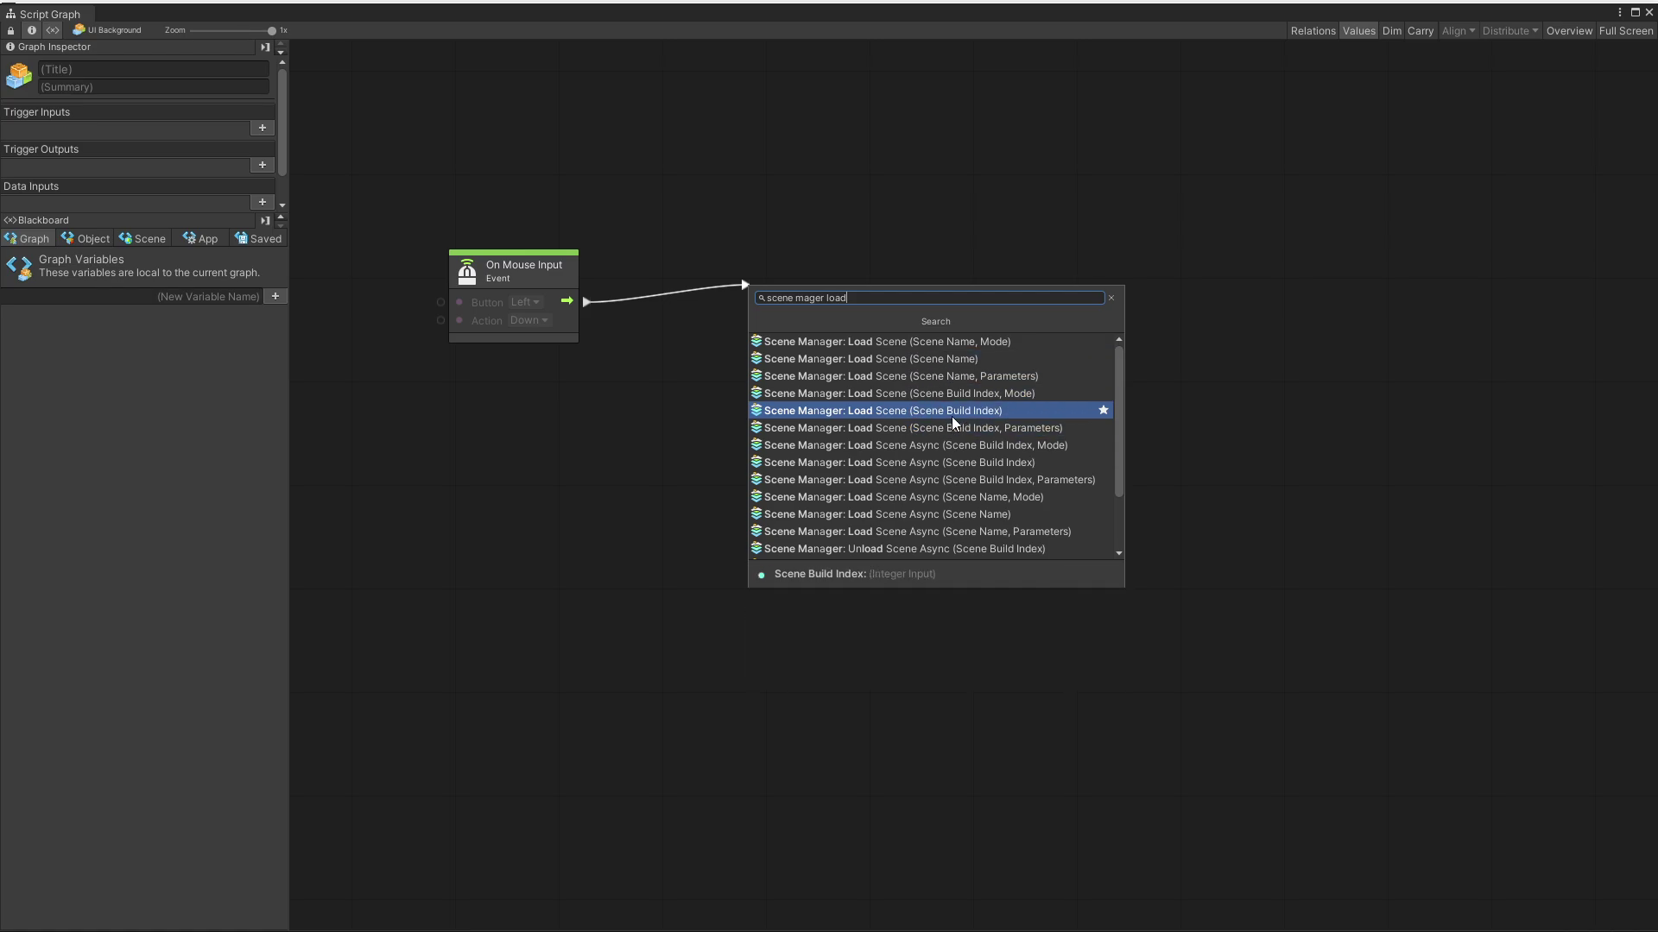
left_click(956, 418)
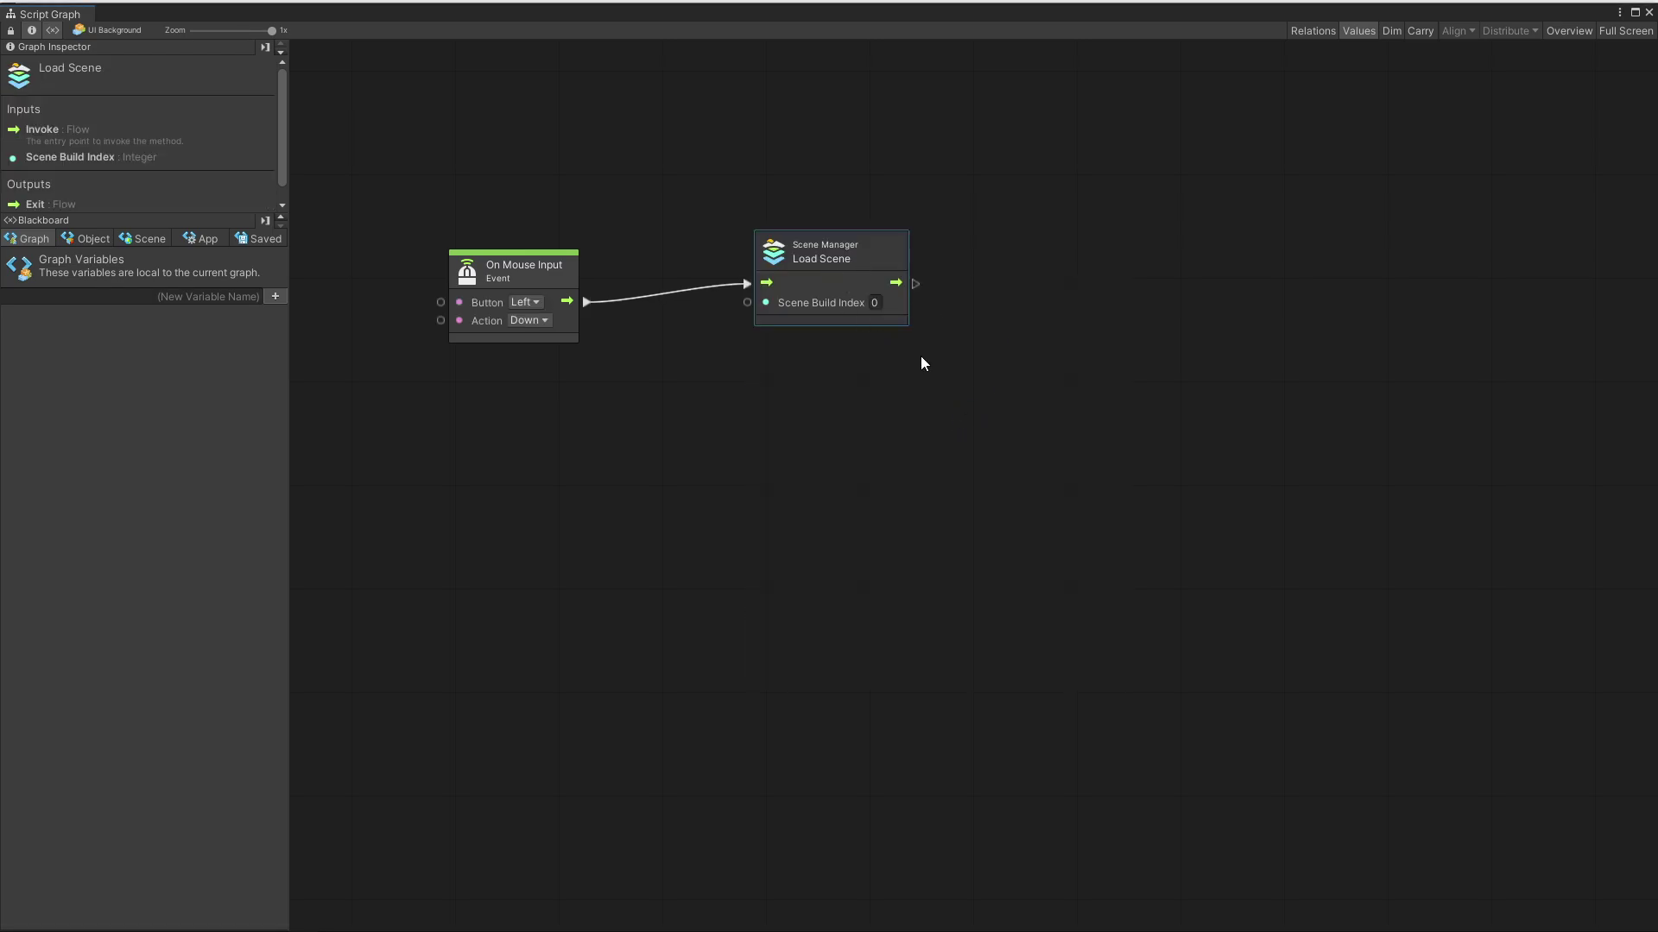
left_click_drag(856, 272, 900, 276)
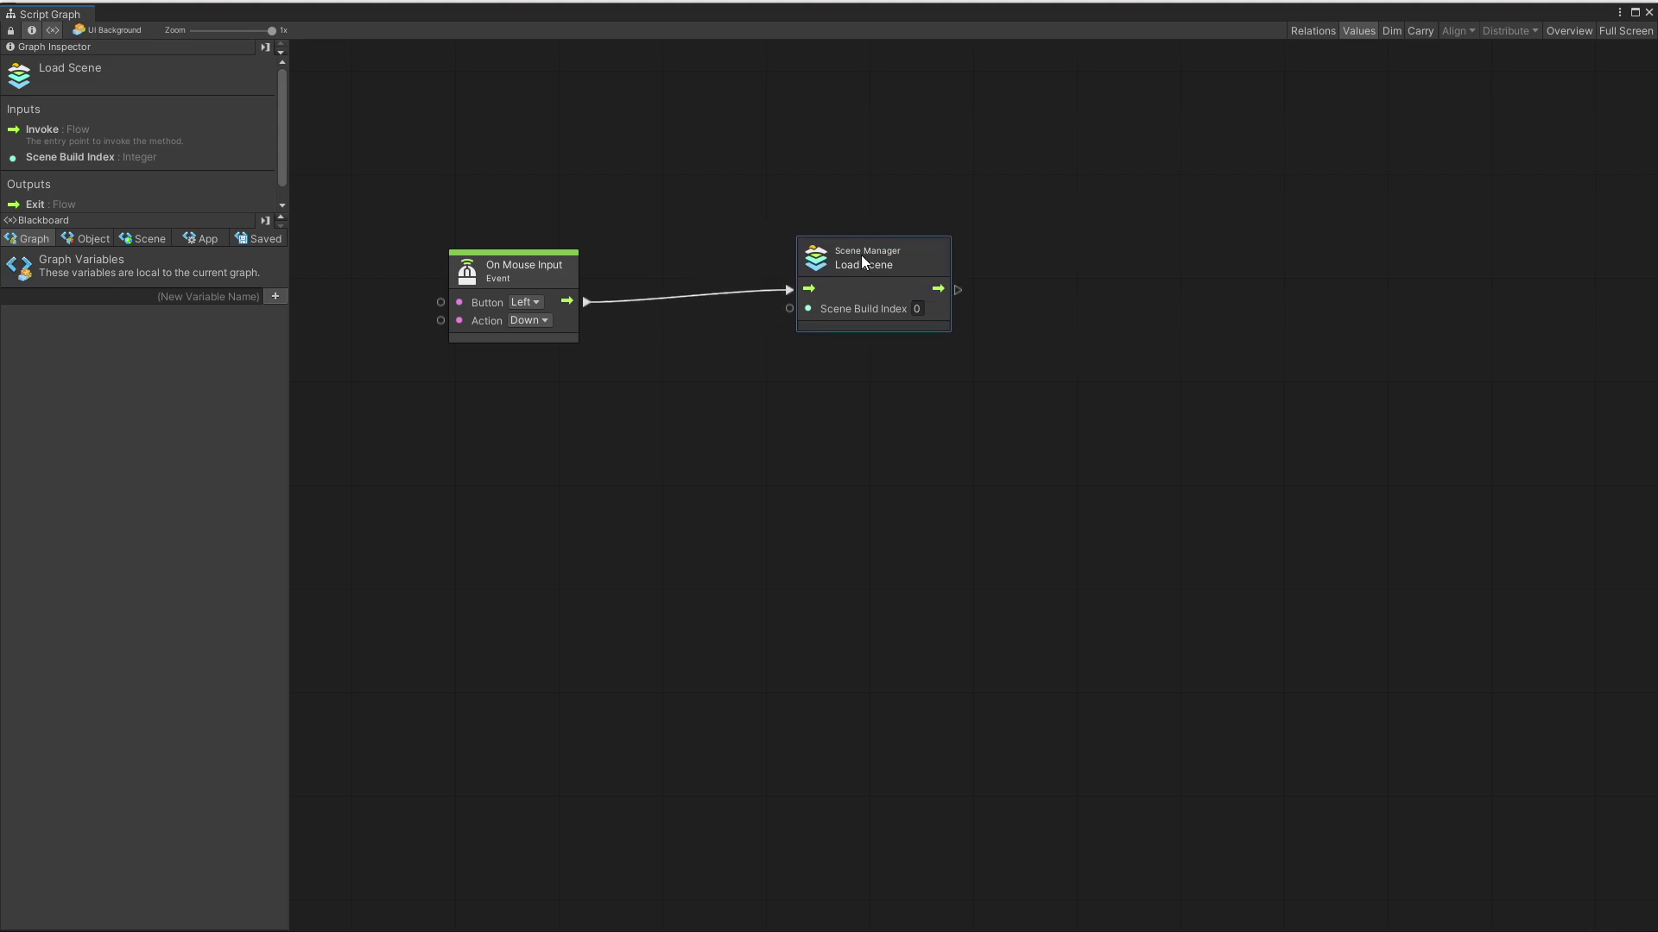
left_click_drag(784, 320, 893, 319)
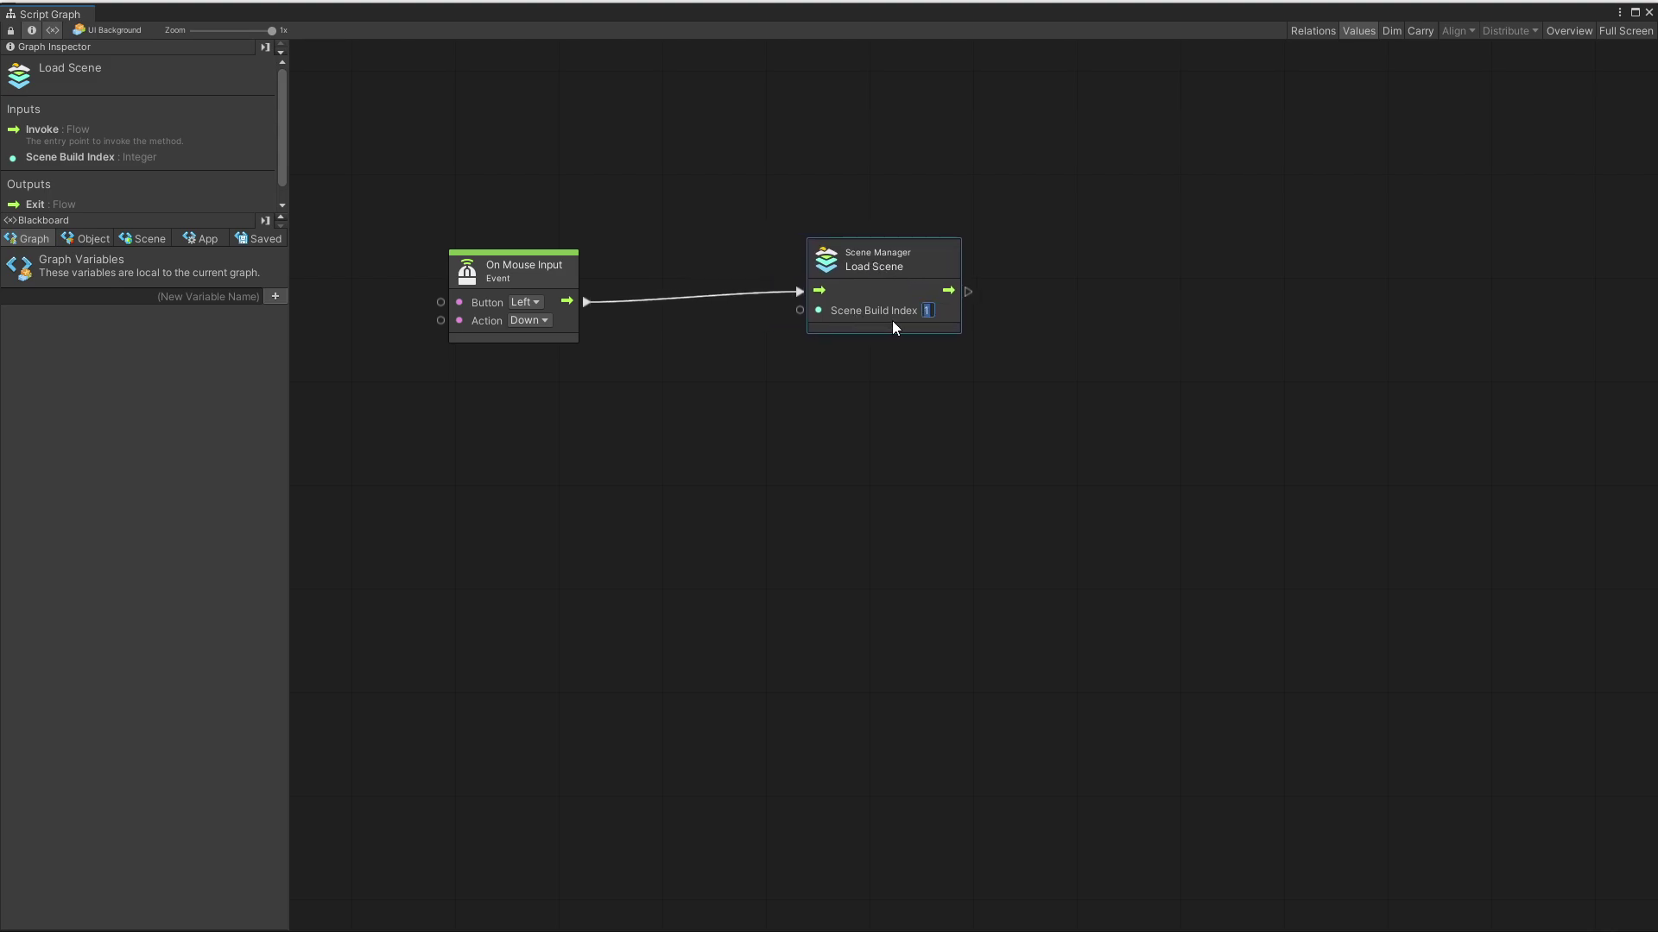
left_click(946, 391)
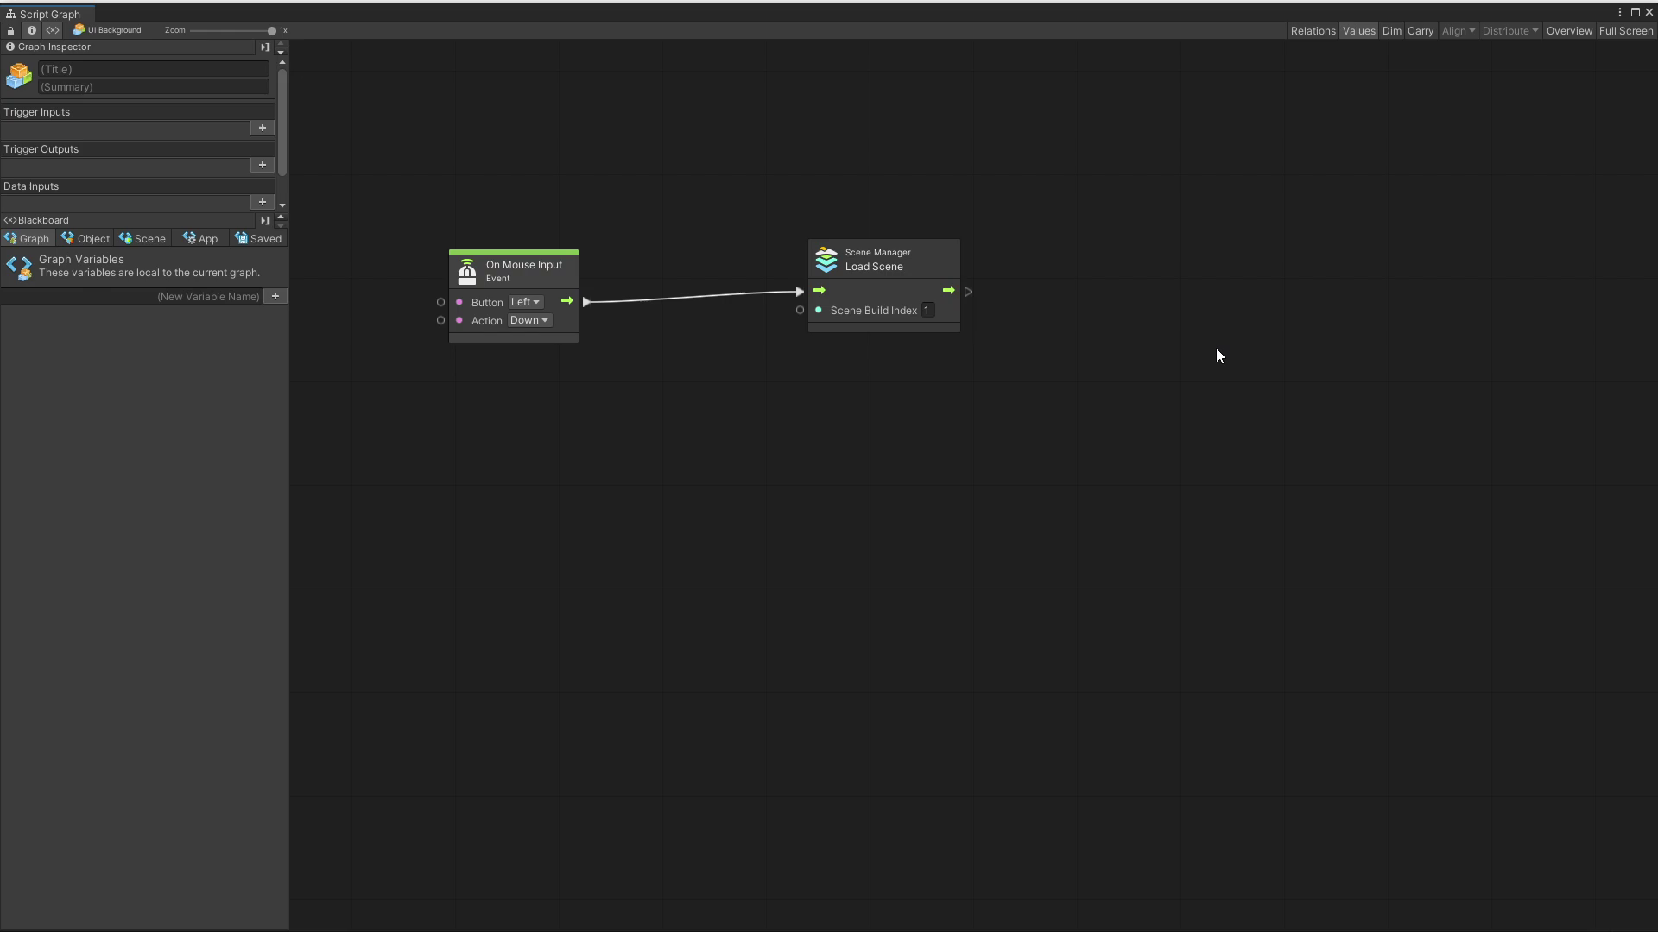
left_click(1649, 13)
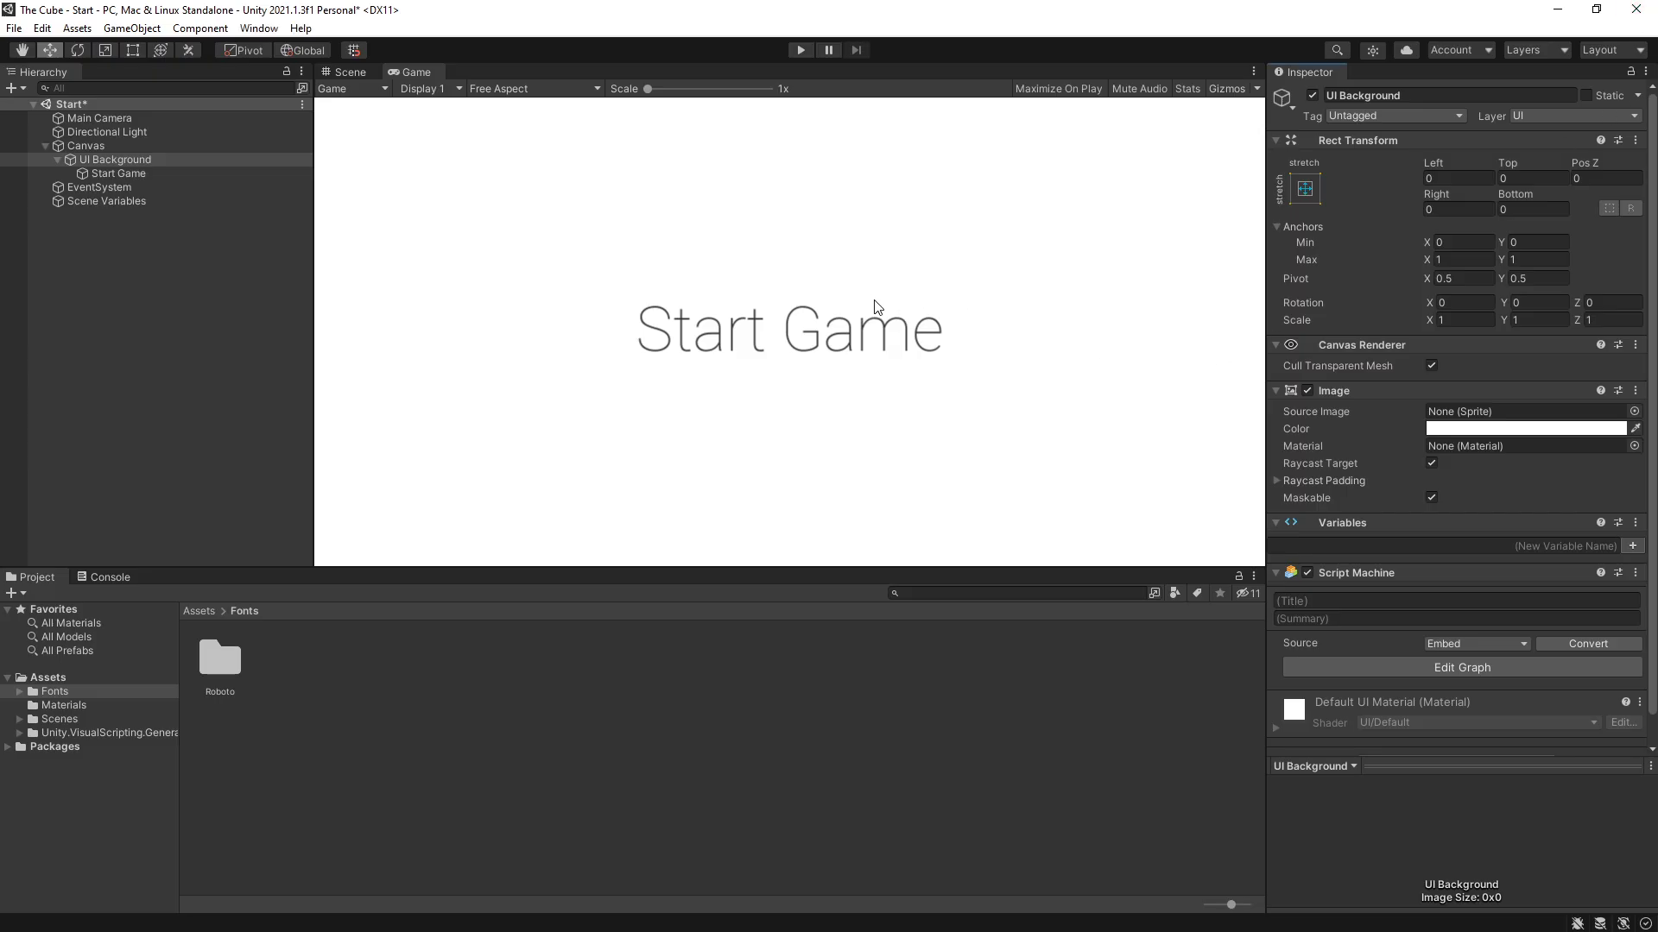
key("ctrl+s")
Rename the SampleScene scene in the Scenes folder to "Level 1"
left_click(199, 611)
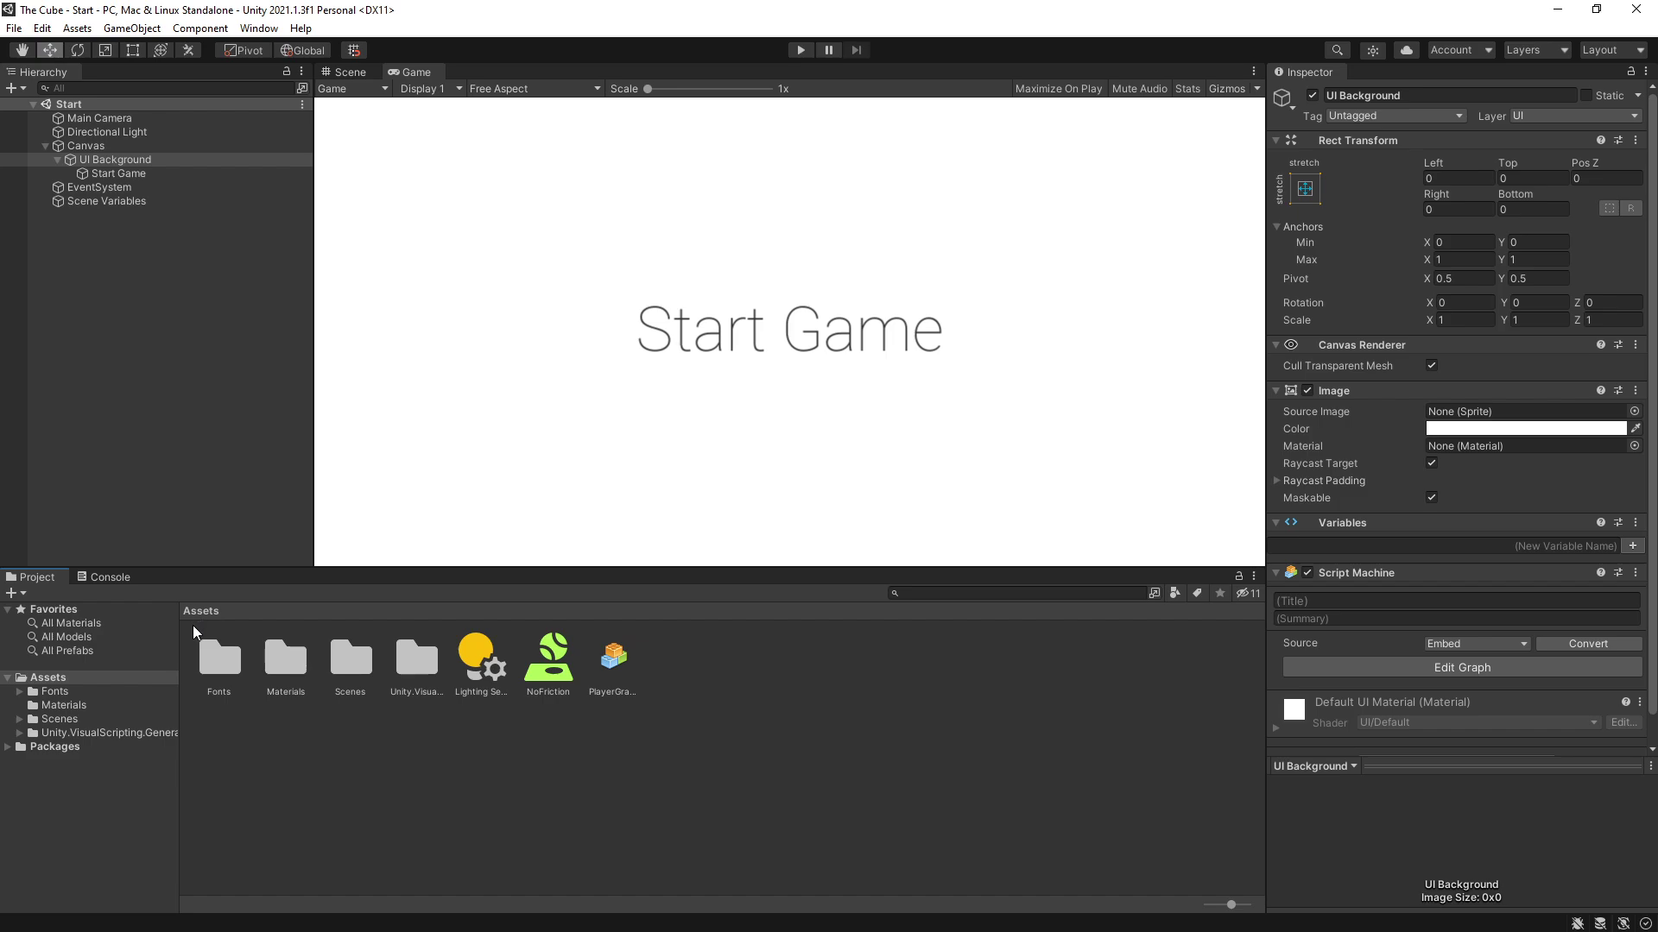
double_click(348, 658)
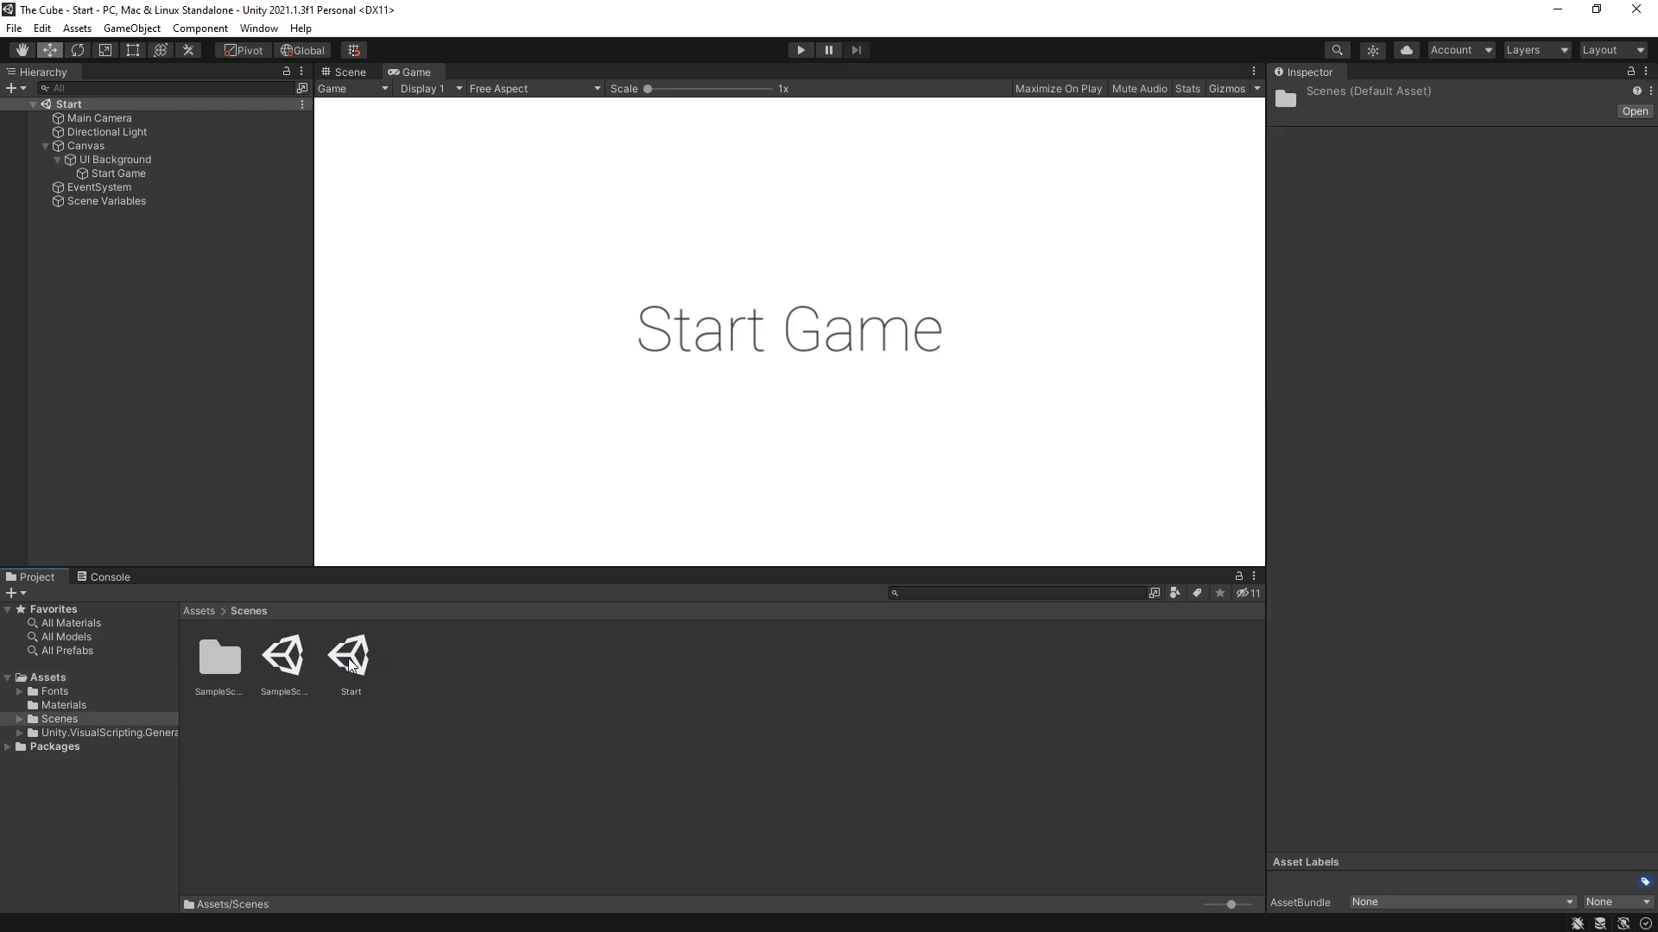
left_click(278, 690)
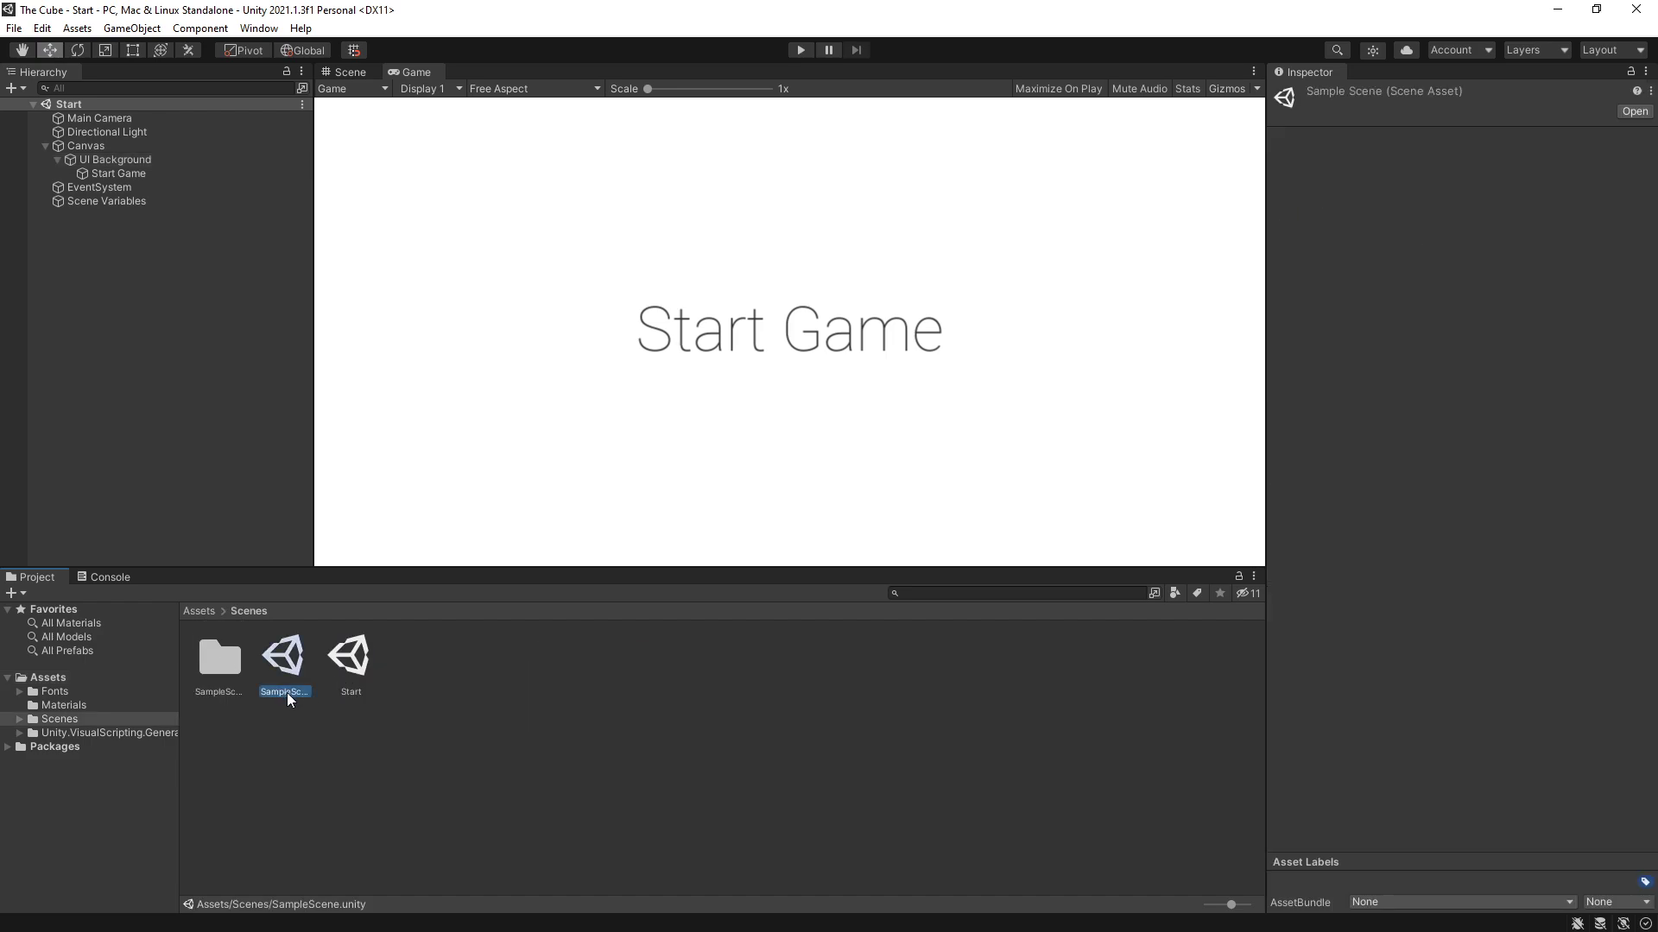
type("Level 1")
key("Return")
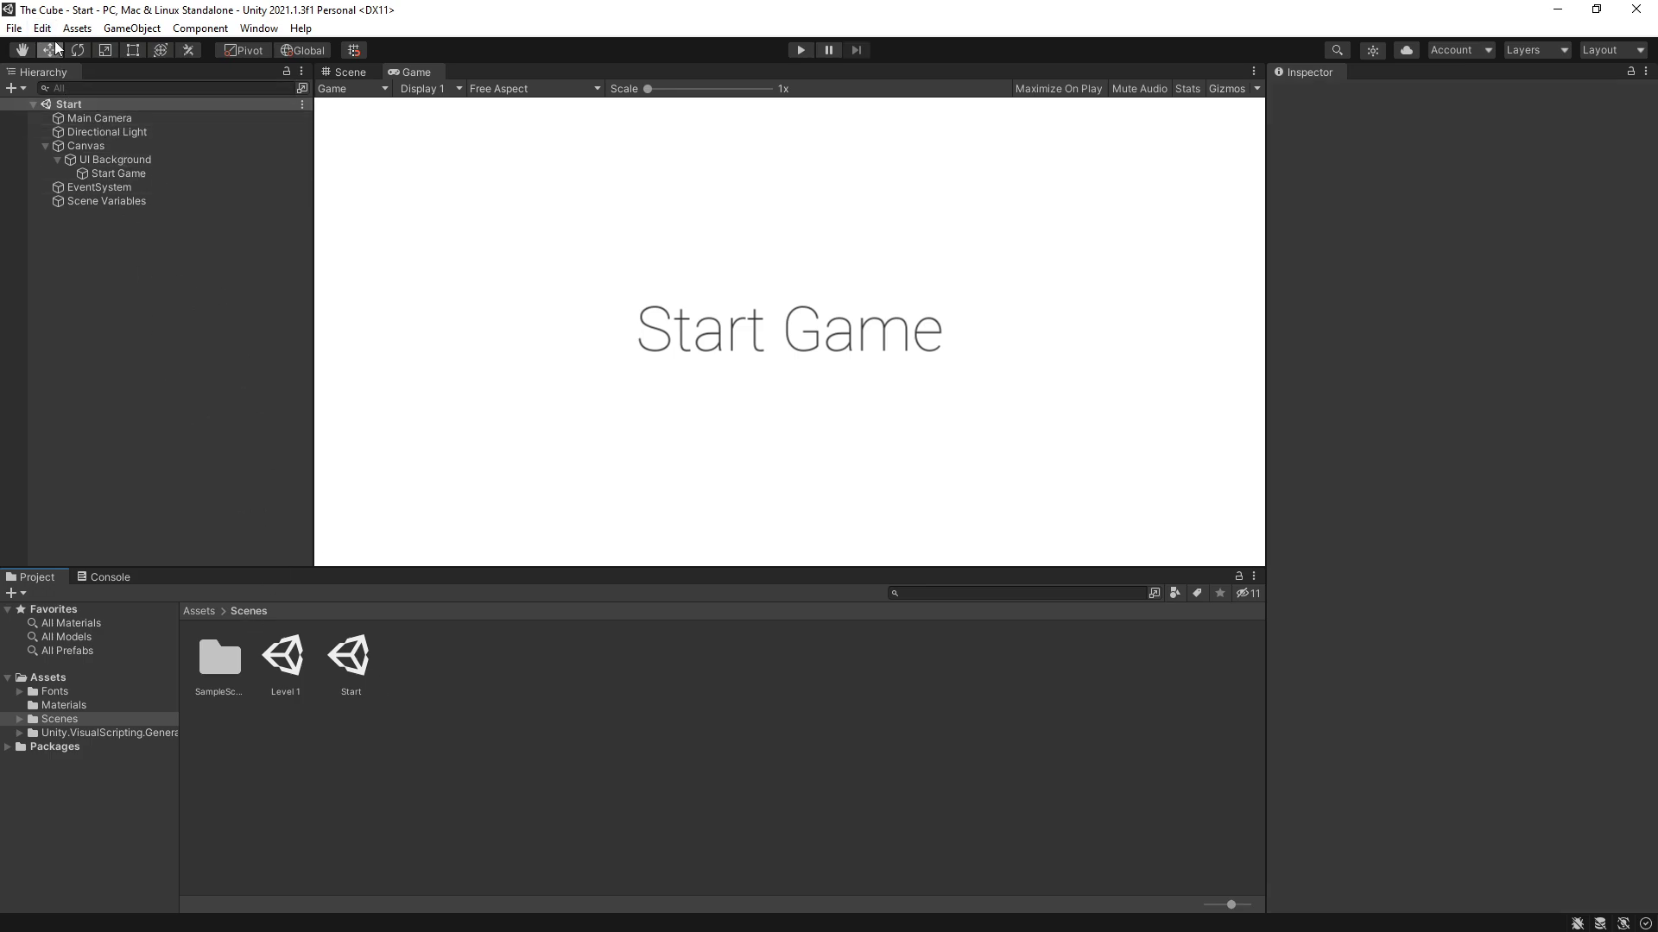
Add the Start scene and the Level 1 scene, in that order, to the scenes in the build settings
left_click(14, 27)
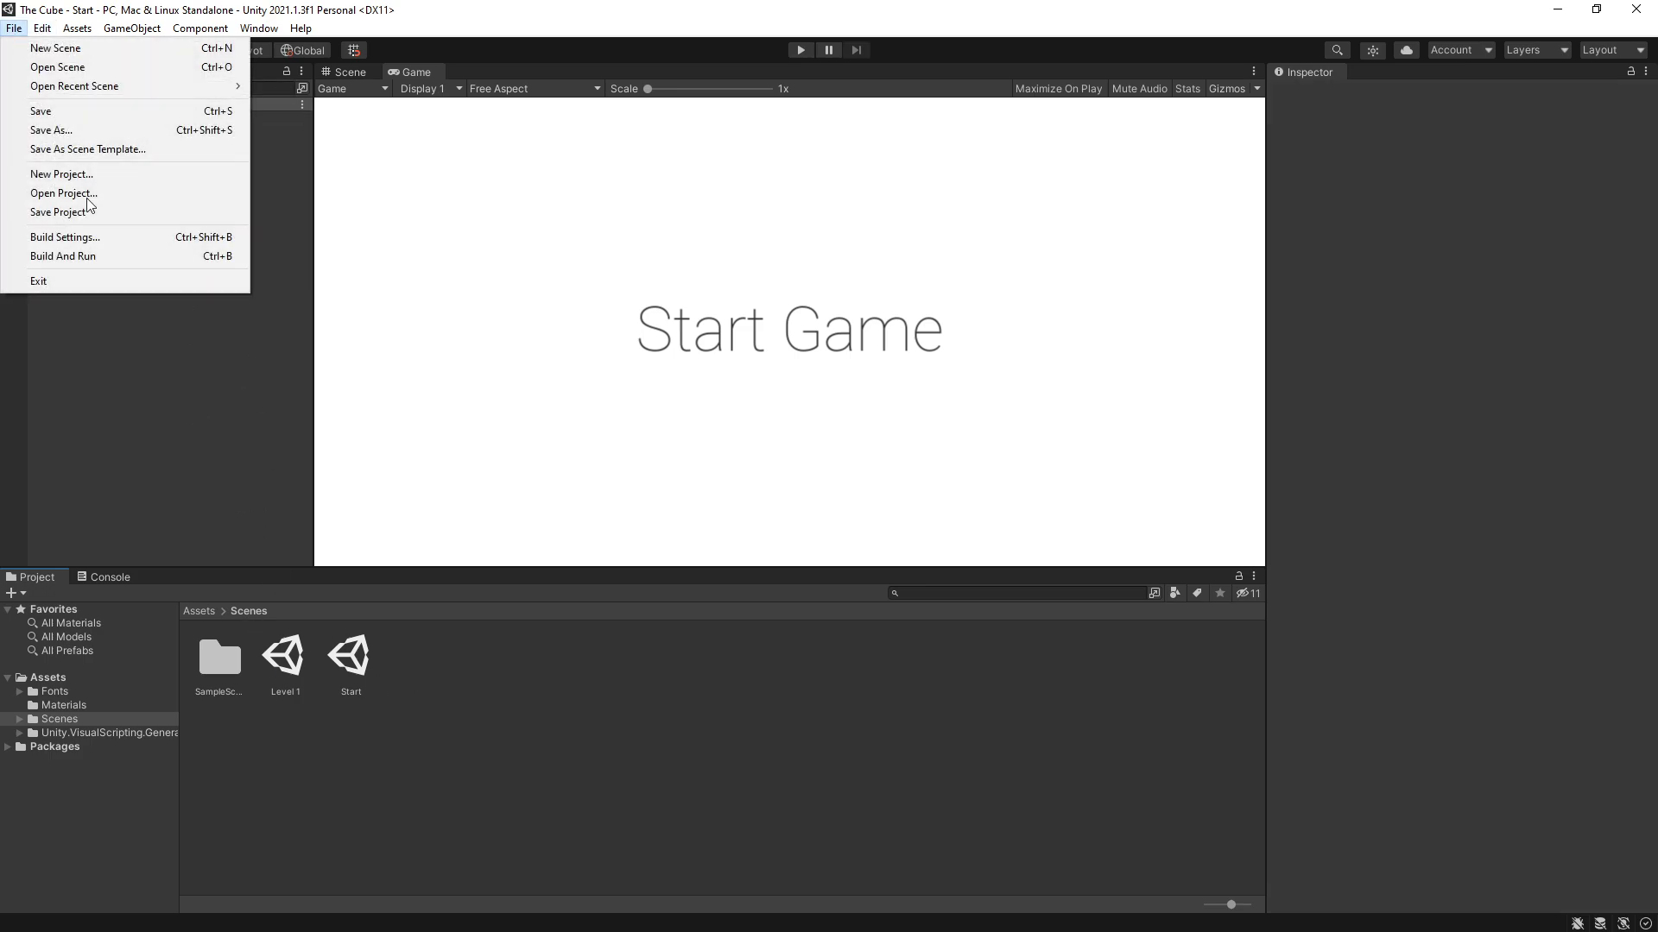
left_click(96, 237)
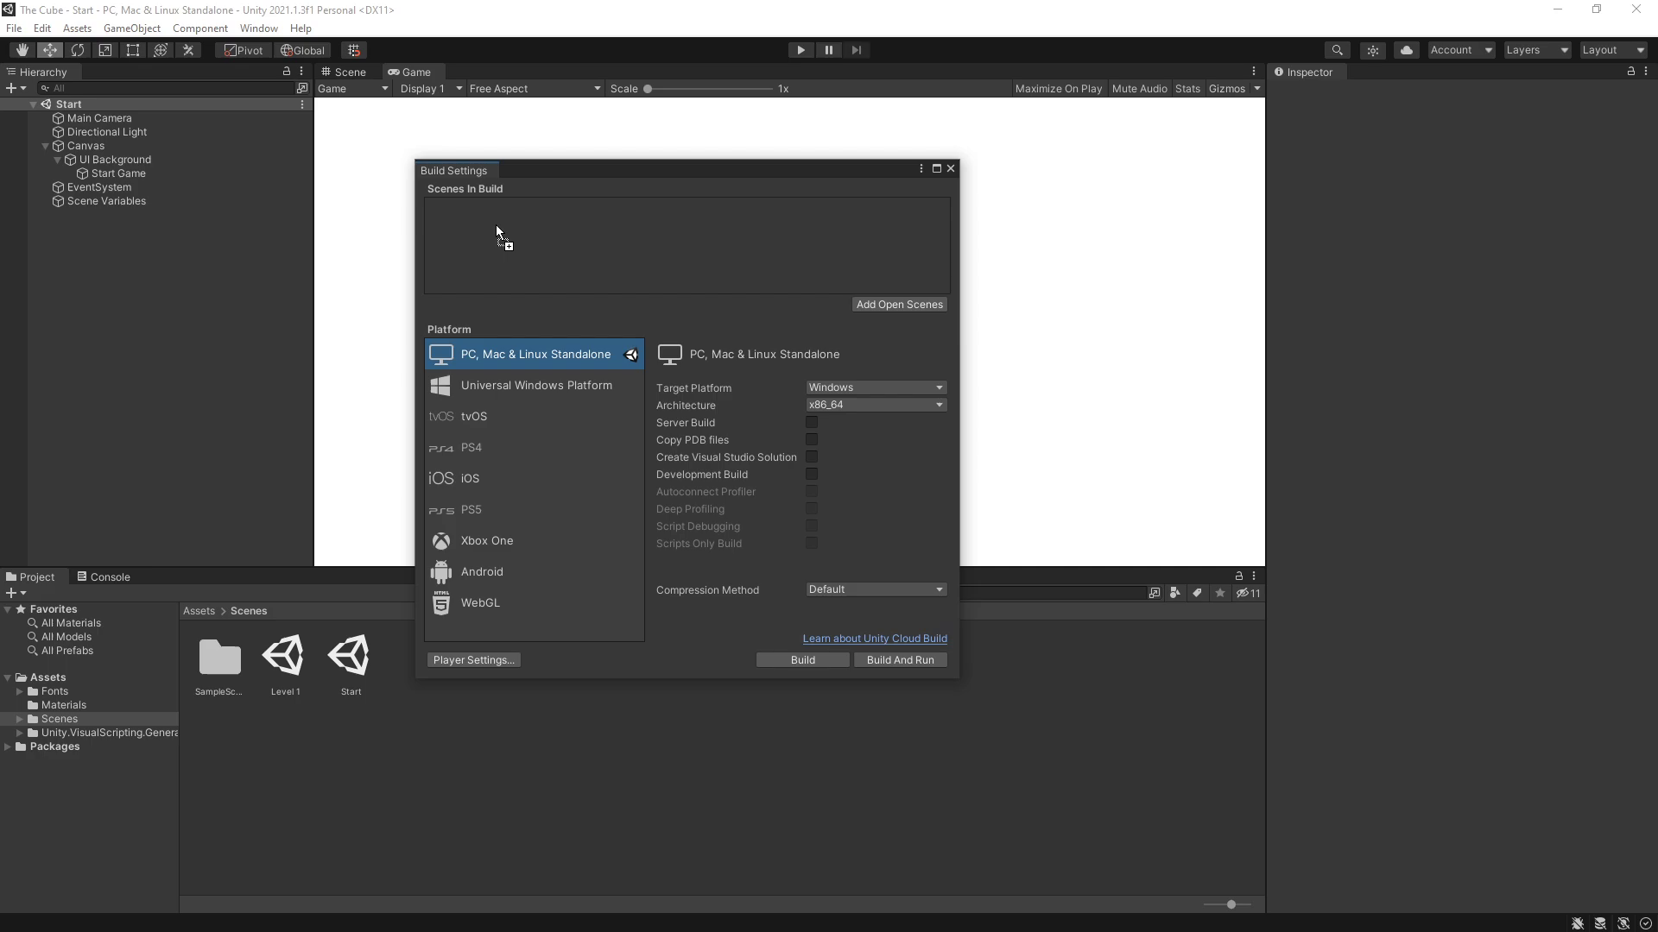
left_click_drag(496, 224, 496, 224)
left_click(282, 659)
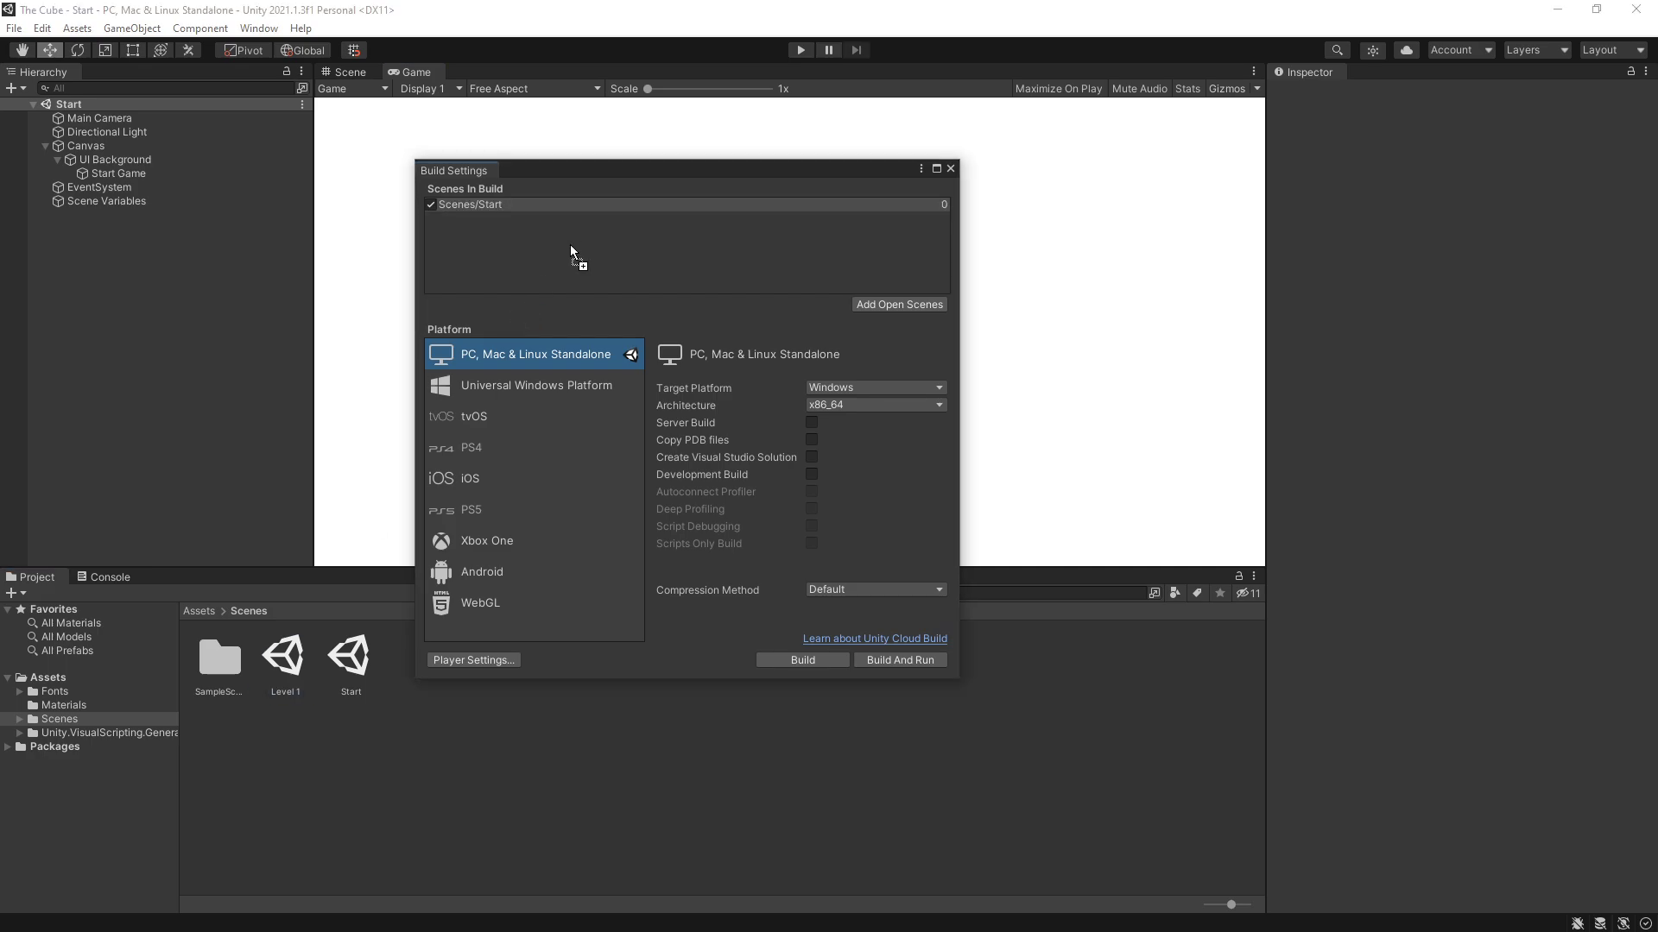
left_click_drag(570, 248, 571, 245)
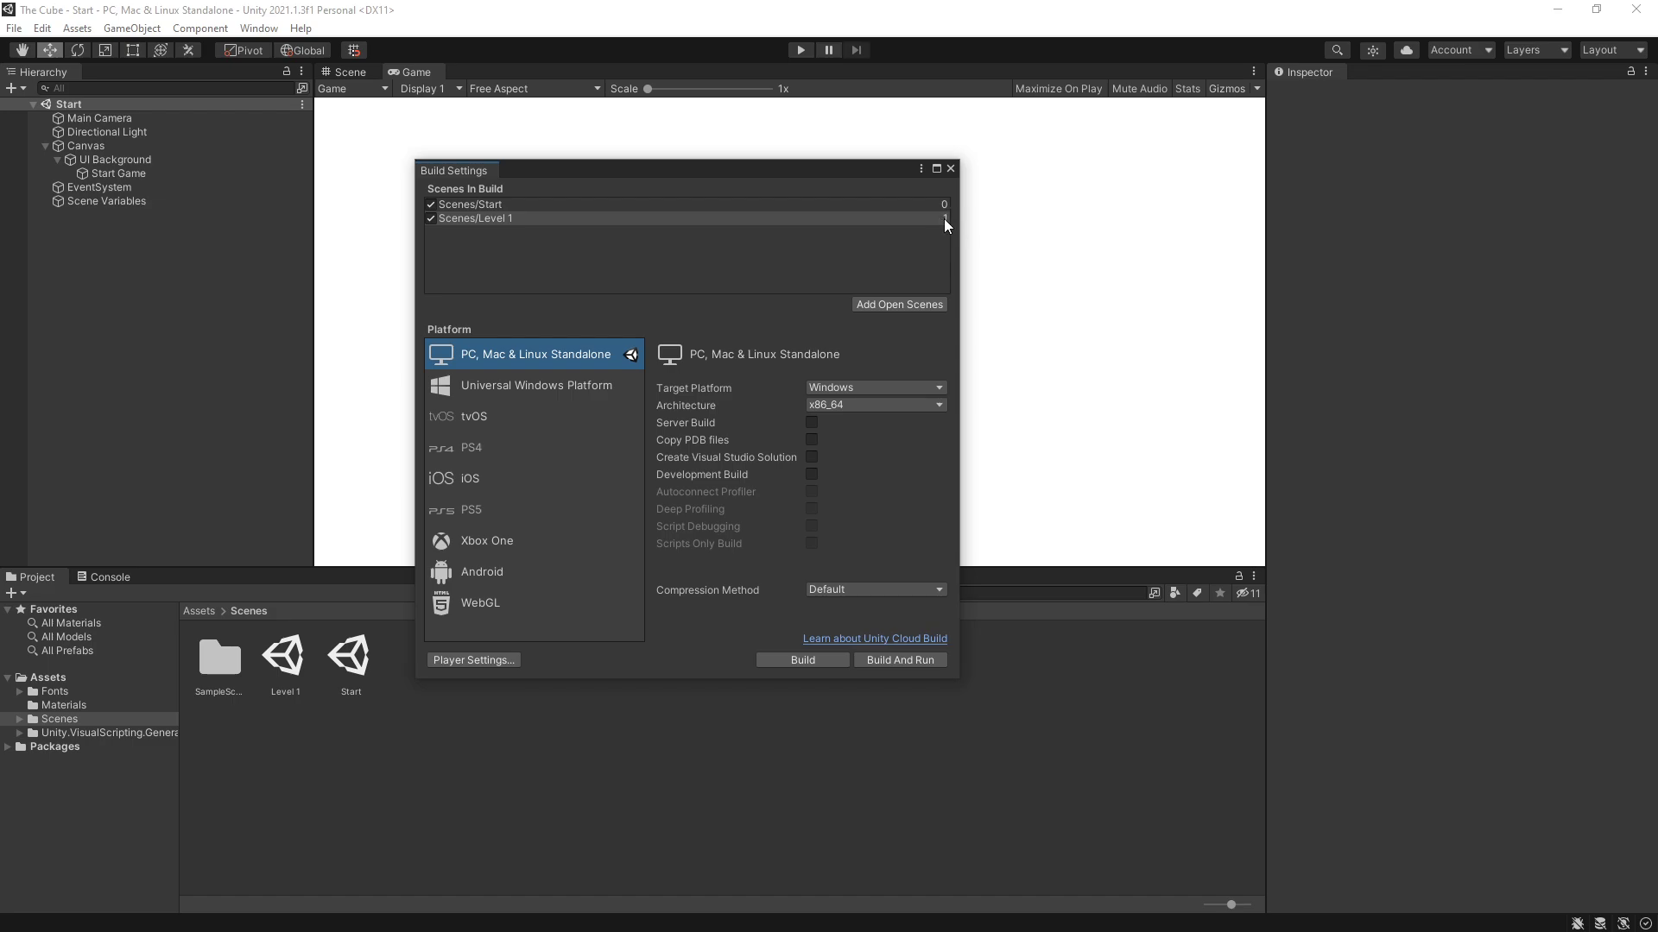
left_click(950, 169)
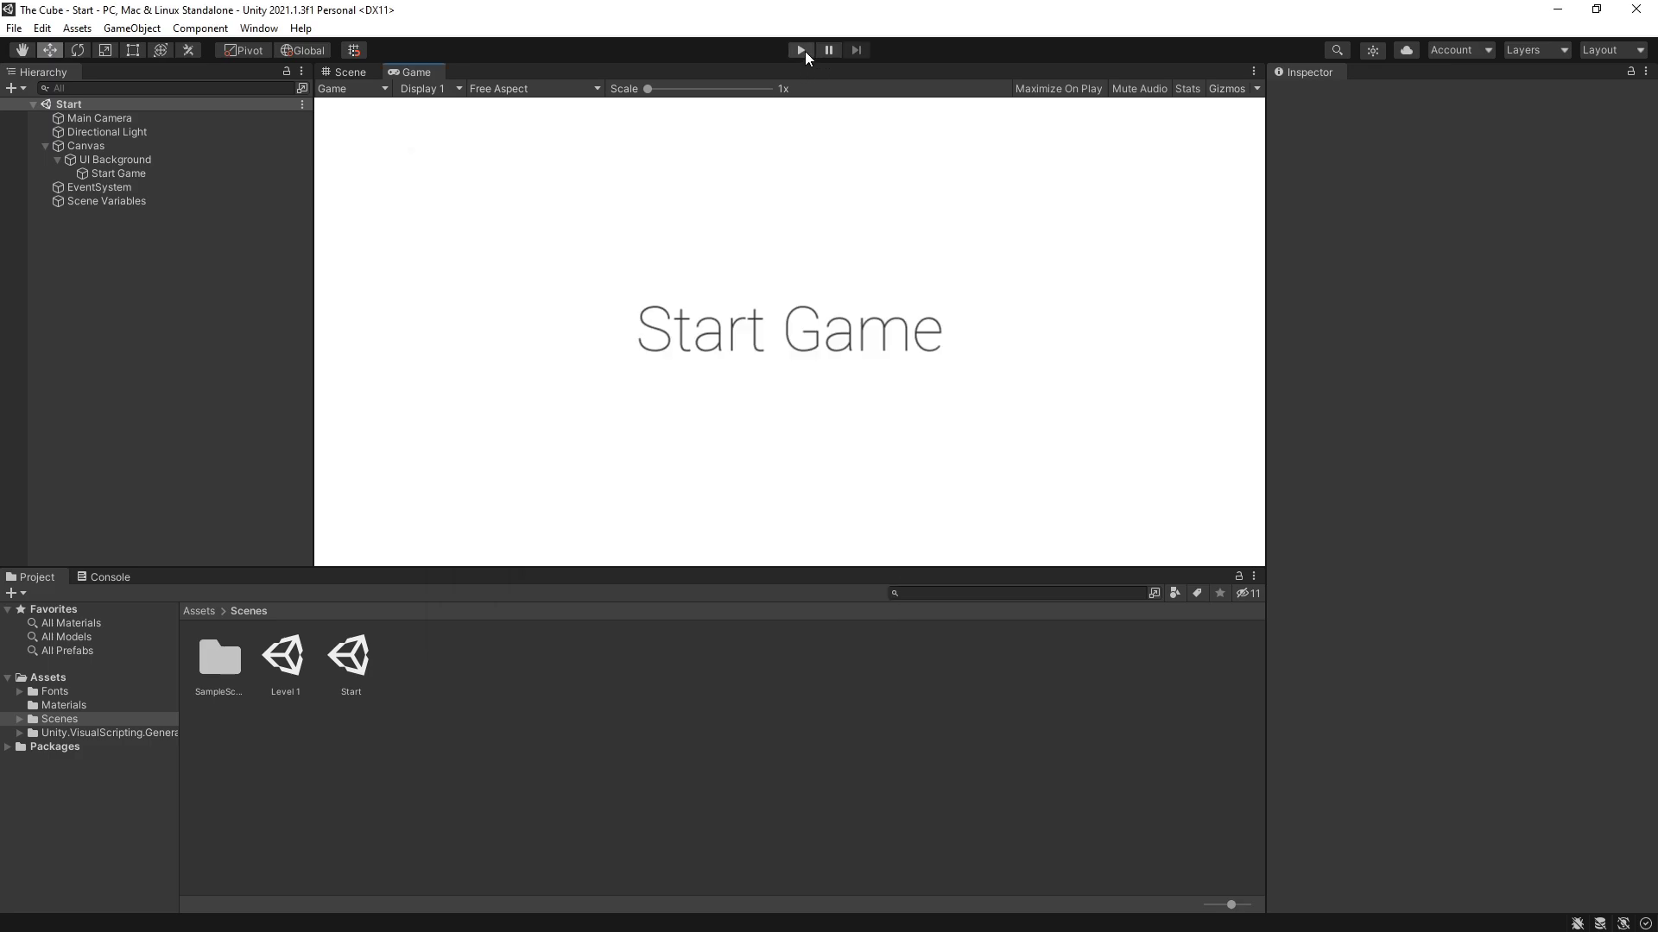
Run the game to test starting Level 1 from the start screen, and stop play mode
left_click(802, 50)
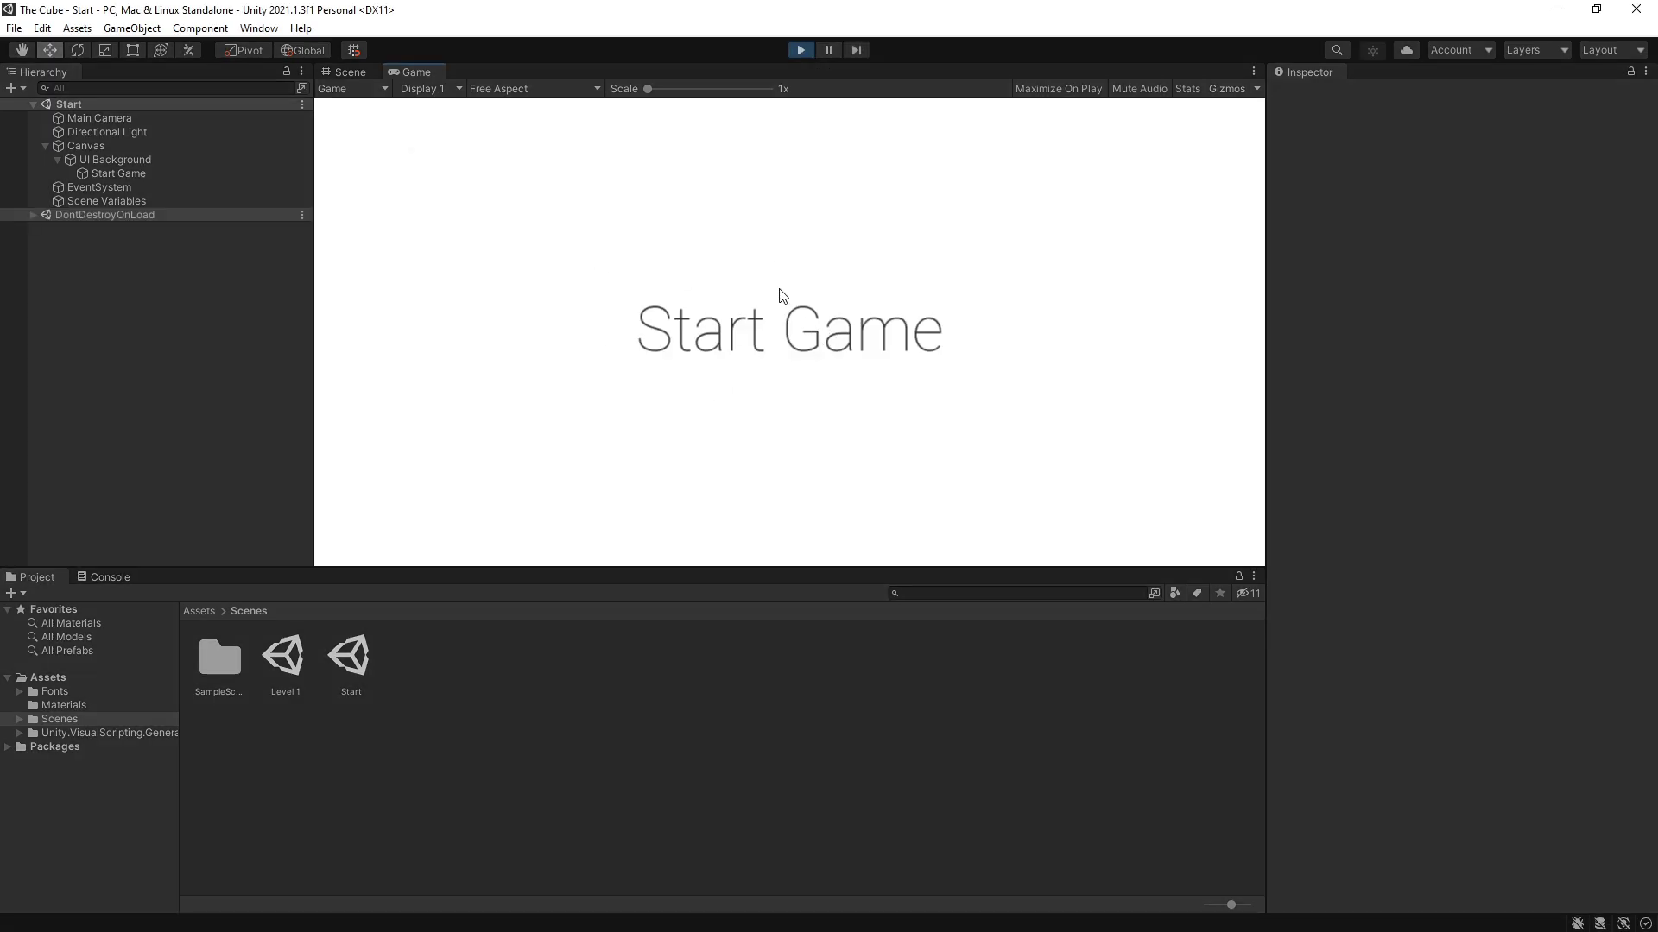
left_click(776, 274)
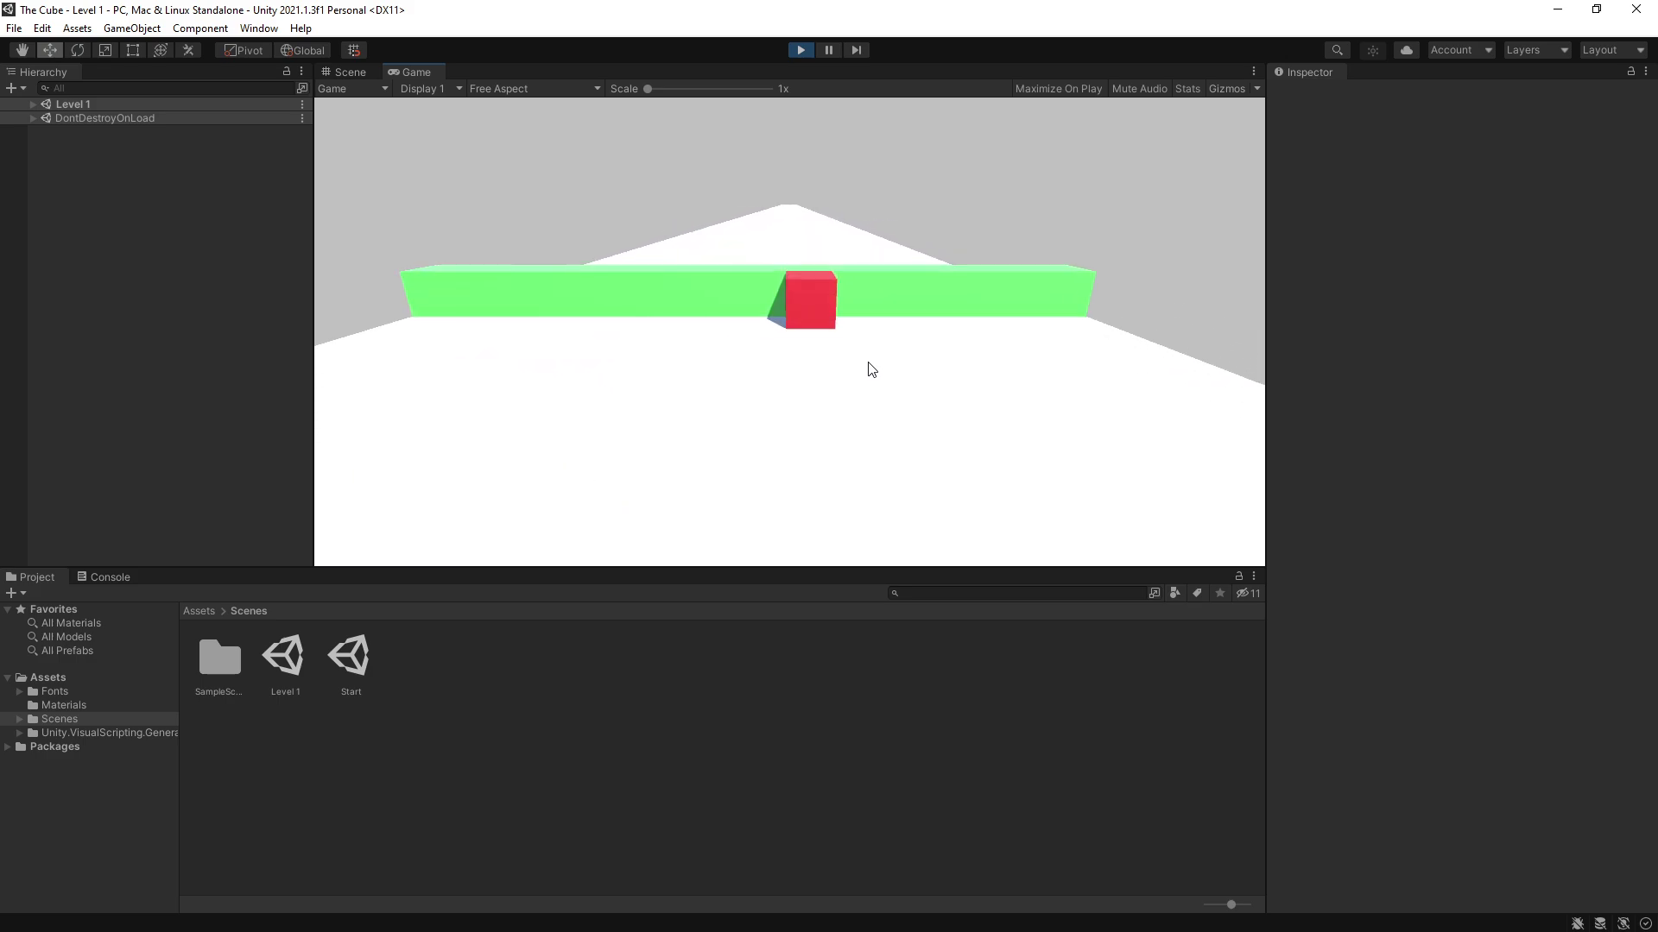
left_click(802, 50)
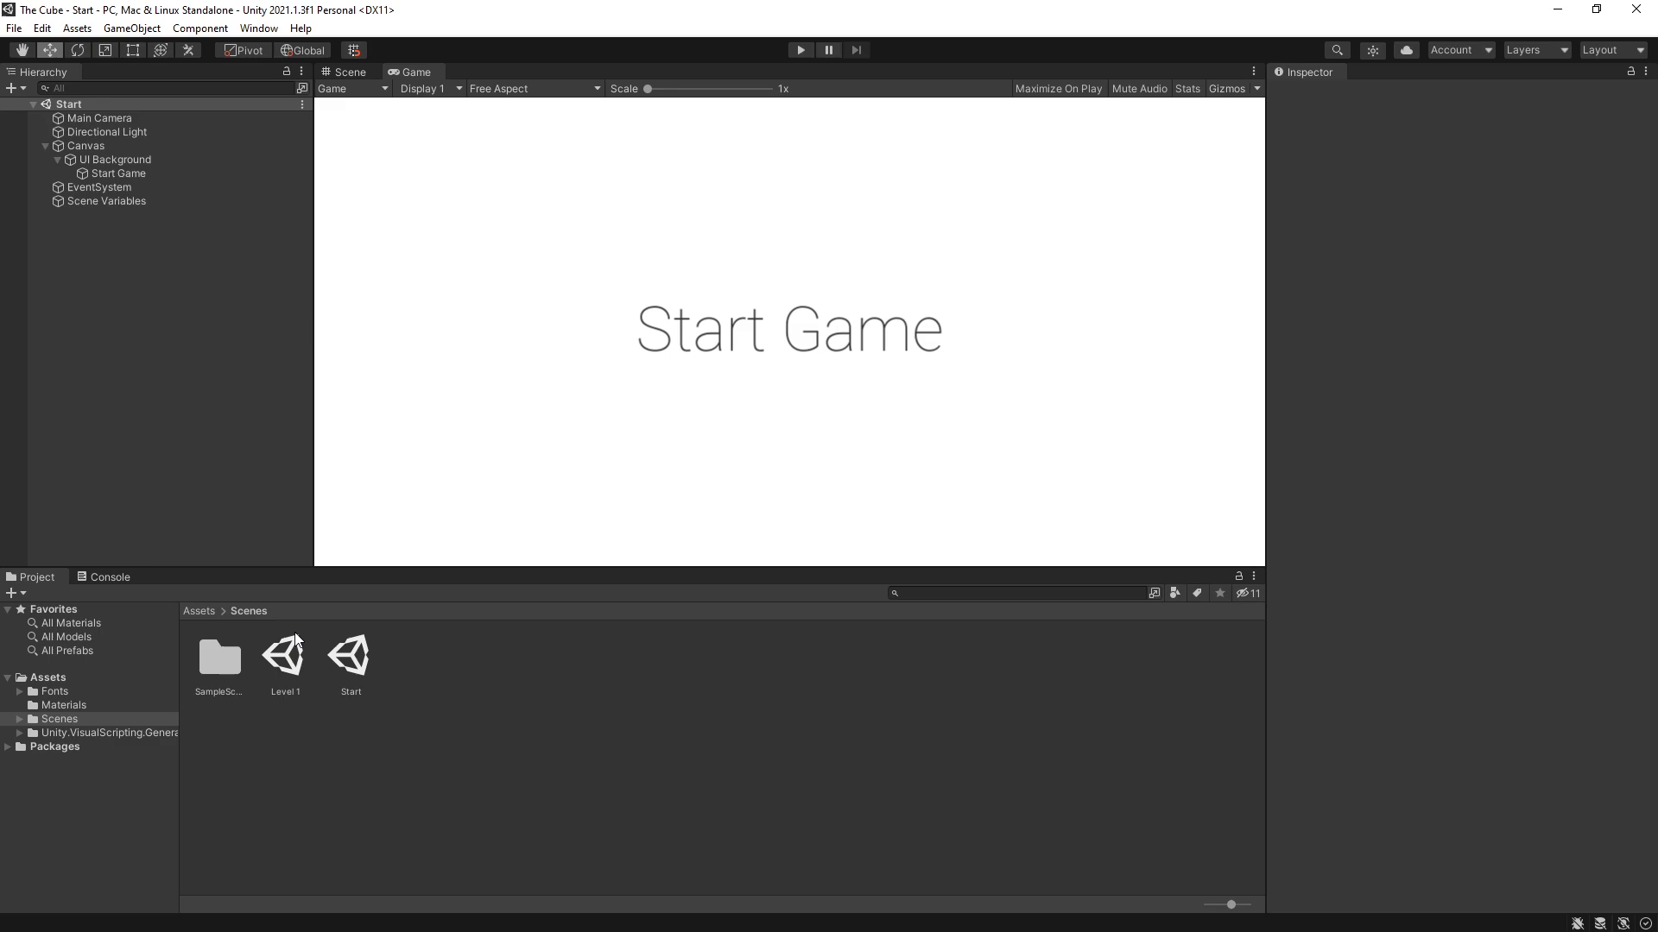
Open the Level 1 scene and create a folder named Prefabs in Assets
double_click(294, 663)
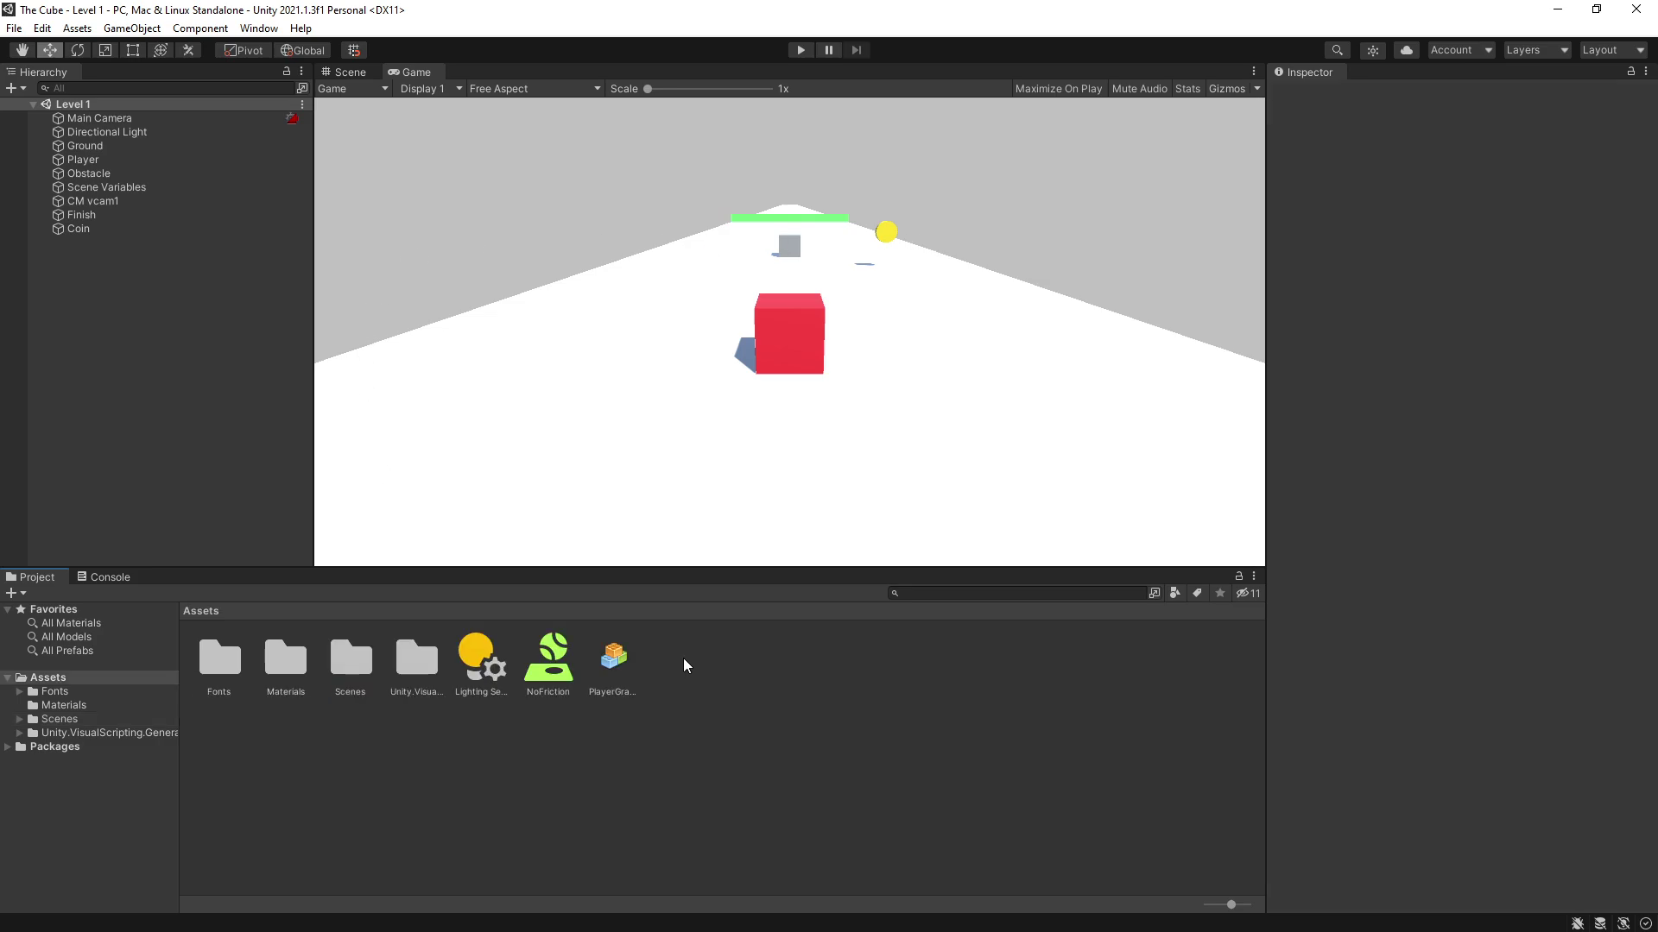
right_click(682, 656)
mouse_move(828, 239)
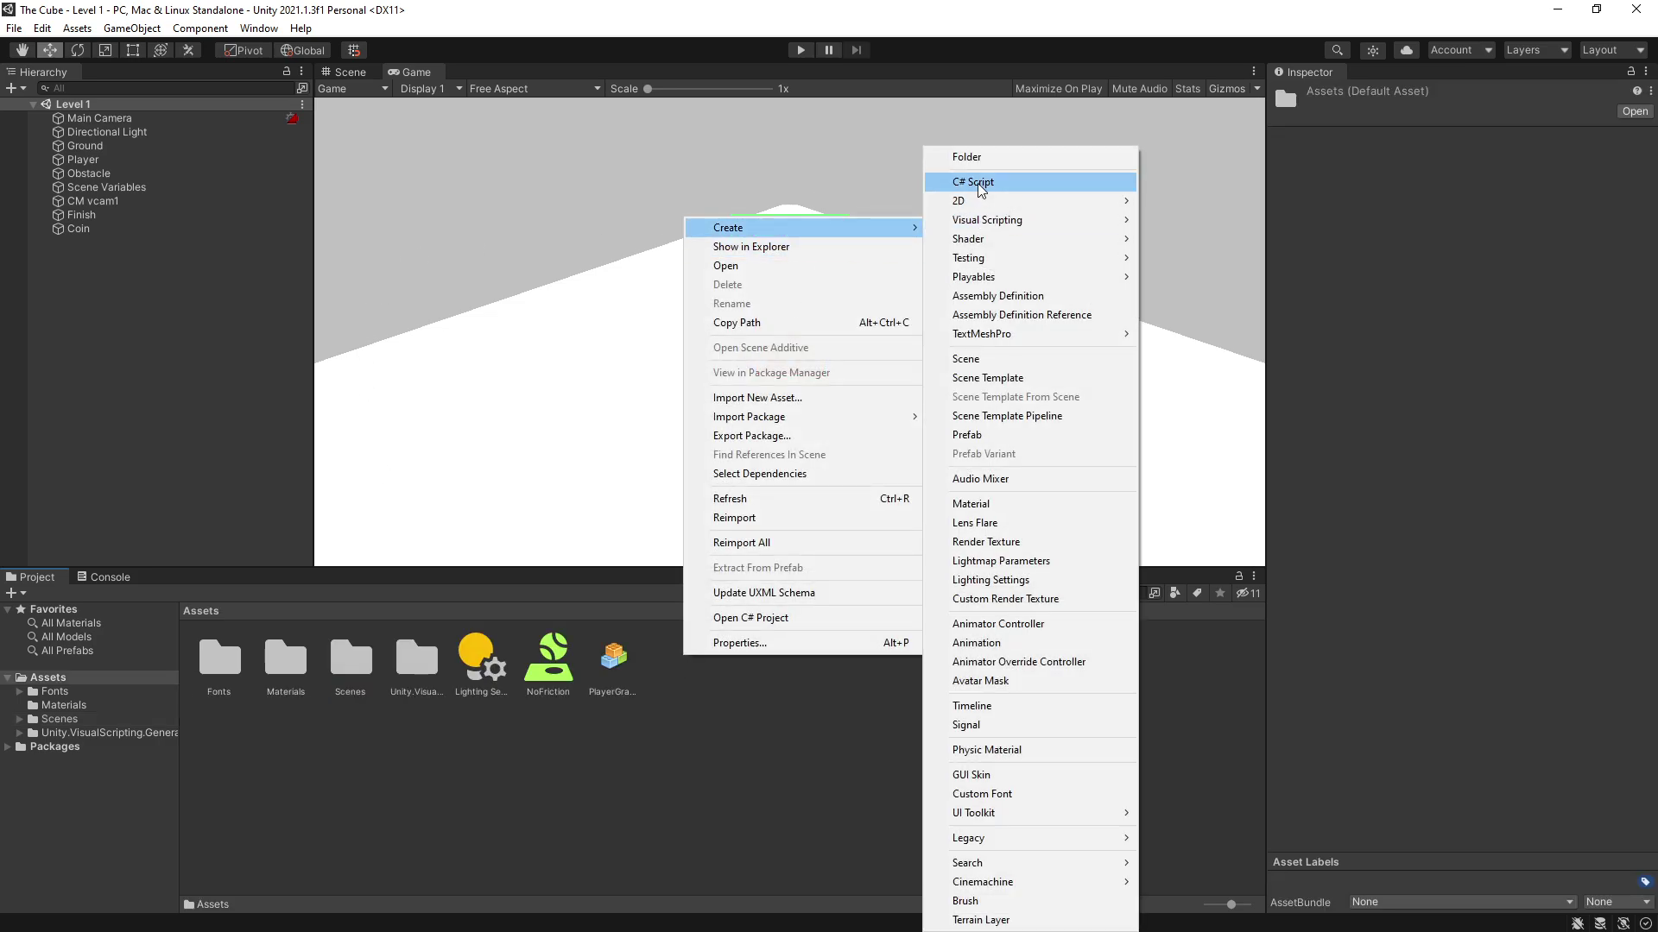
left_click(972, 156)
type("Prefabs")
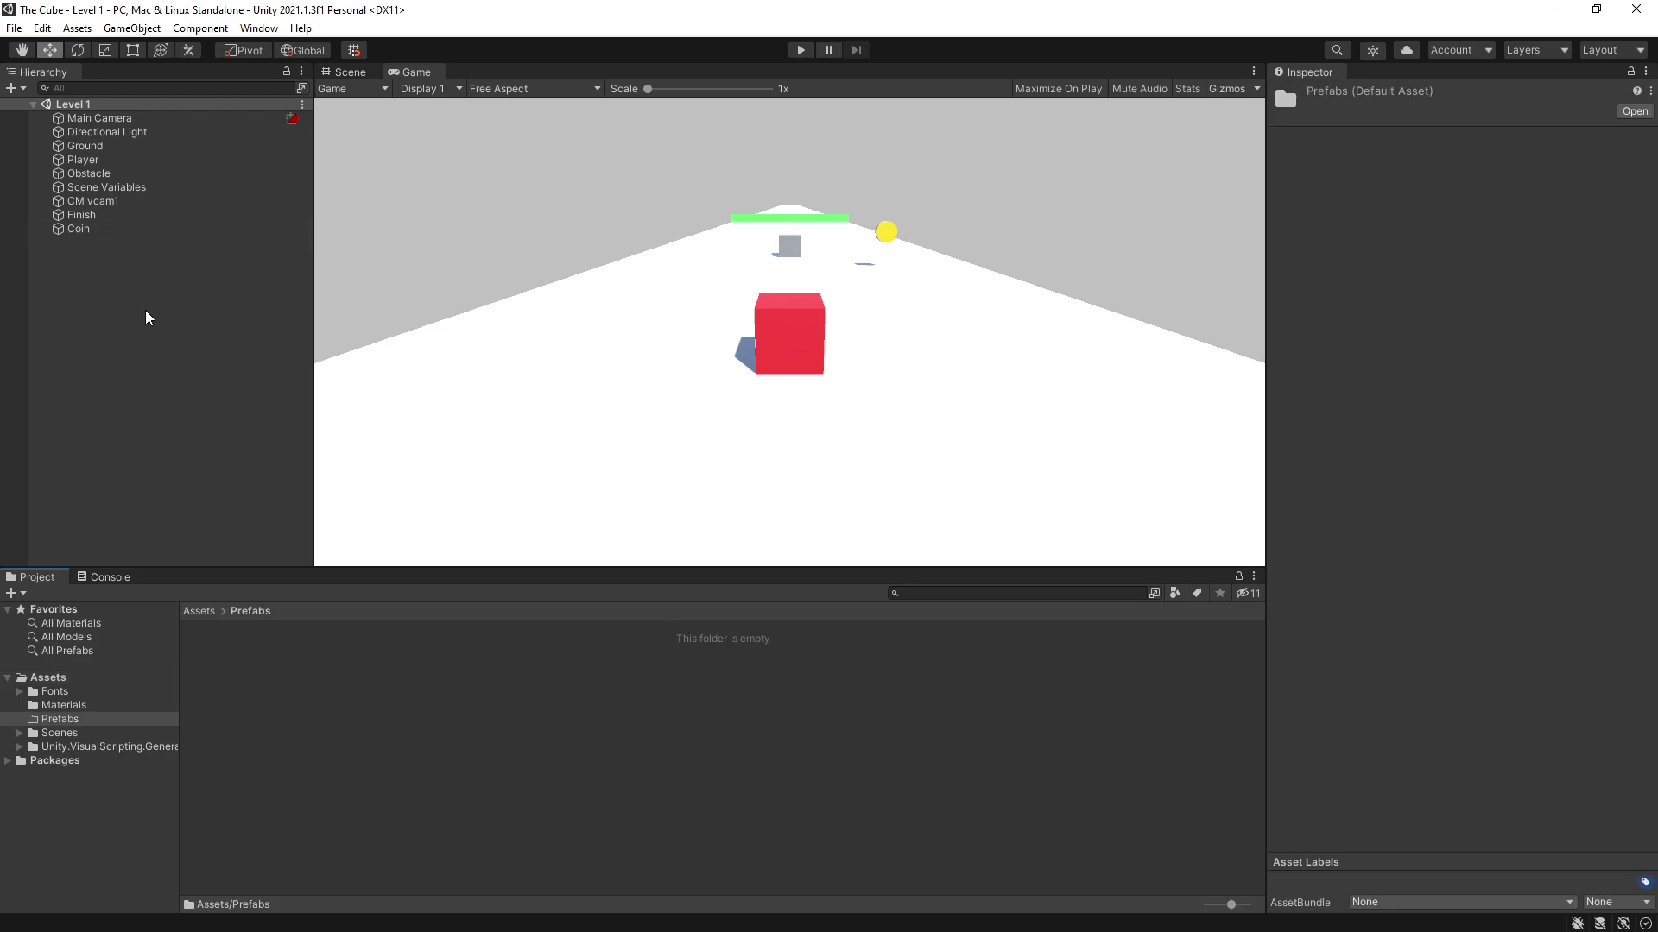
Save the Coin as a prefab in the Prefabs folder, and place a duplicate coin across the track at about X -0.92
left_click(60, 228)
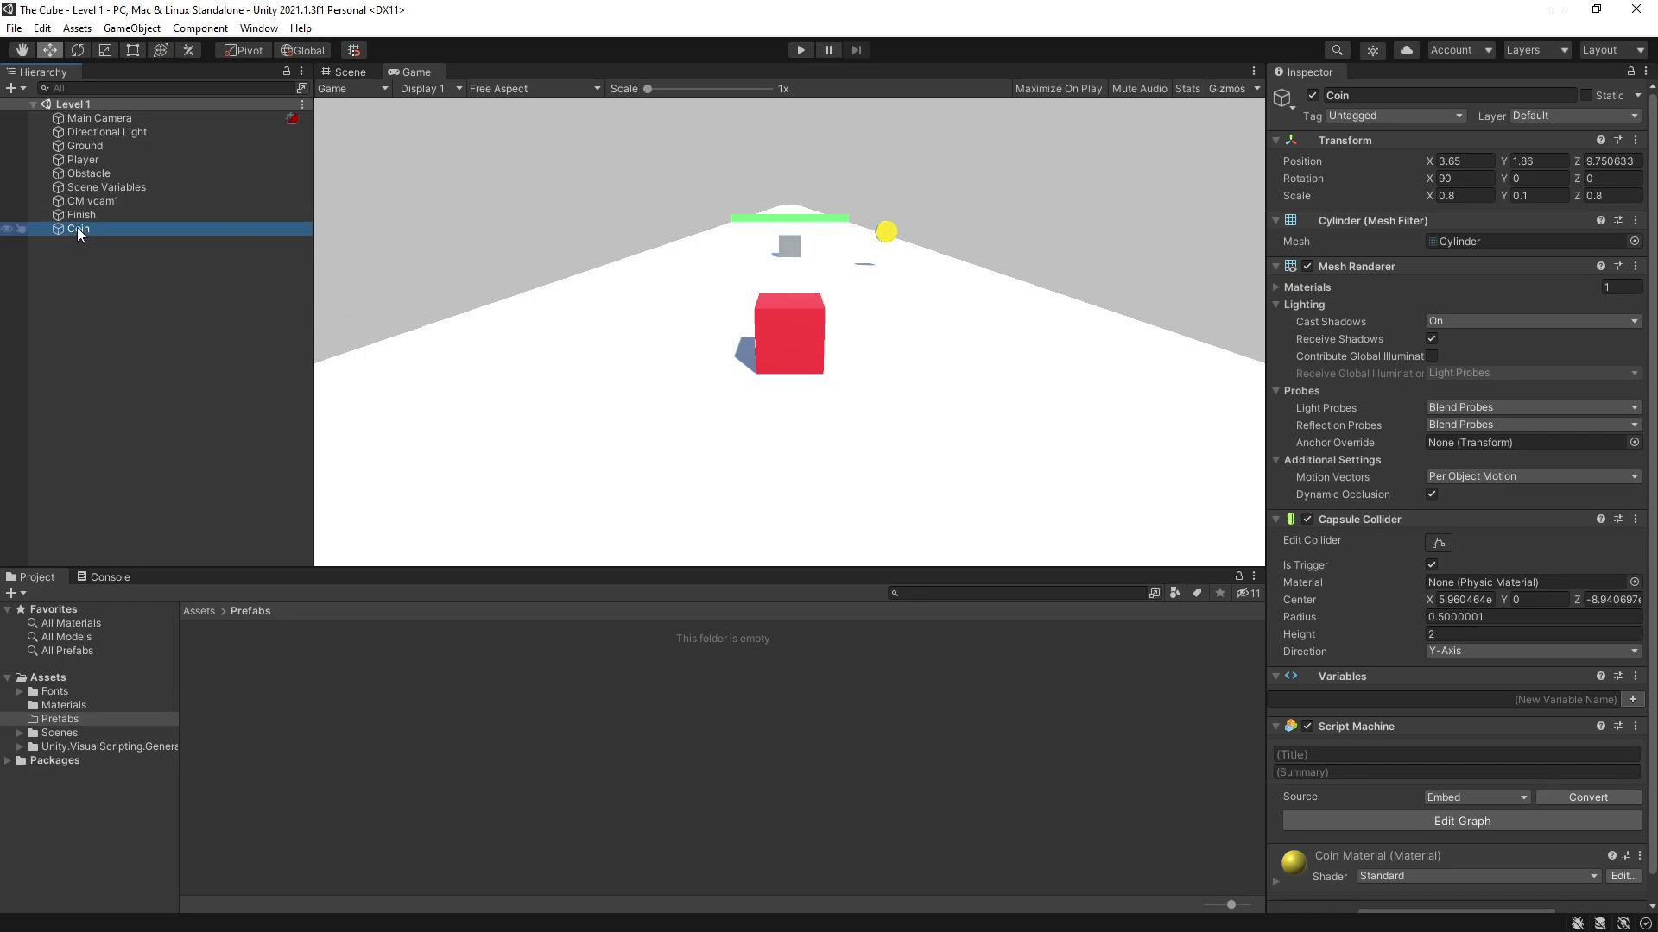
left_click_drag(179, 368, 326, 699)
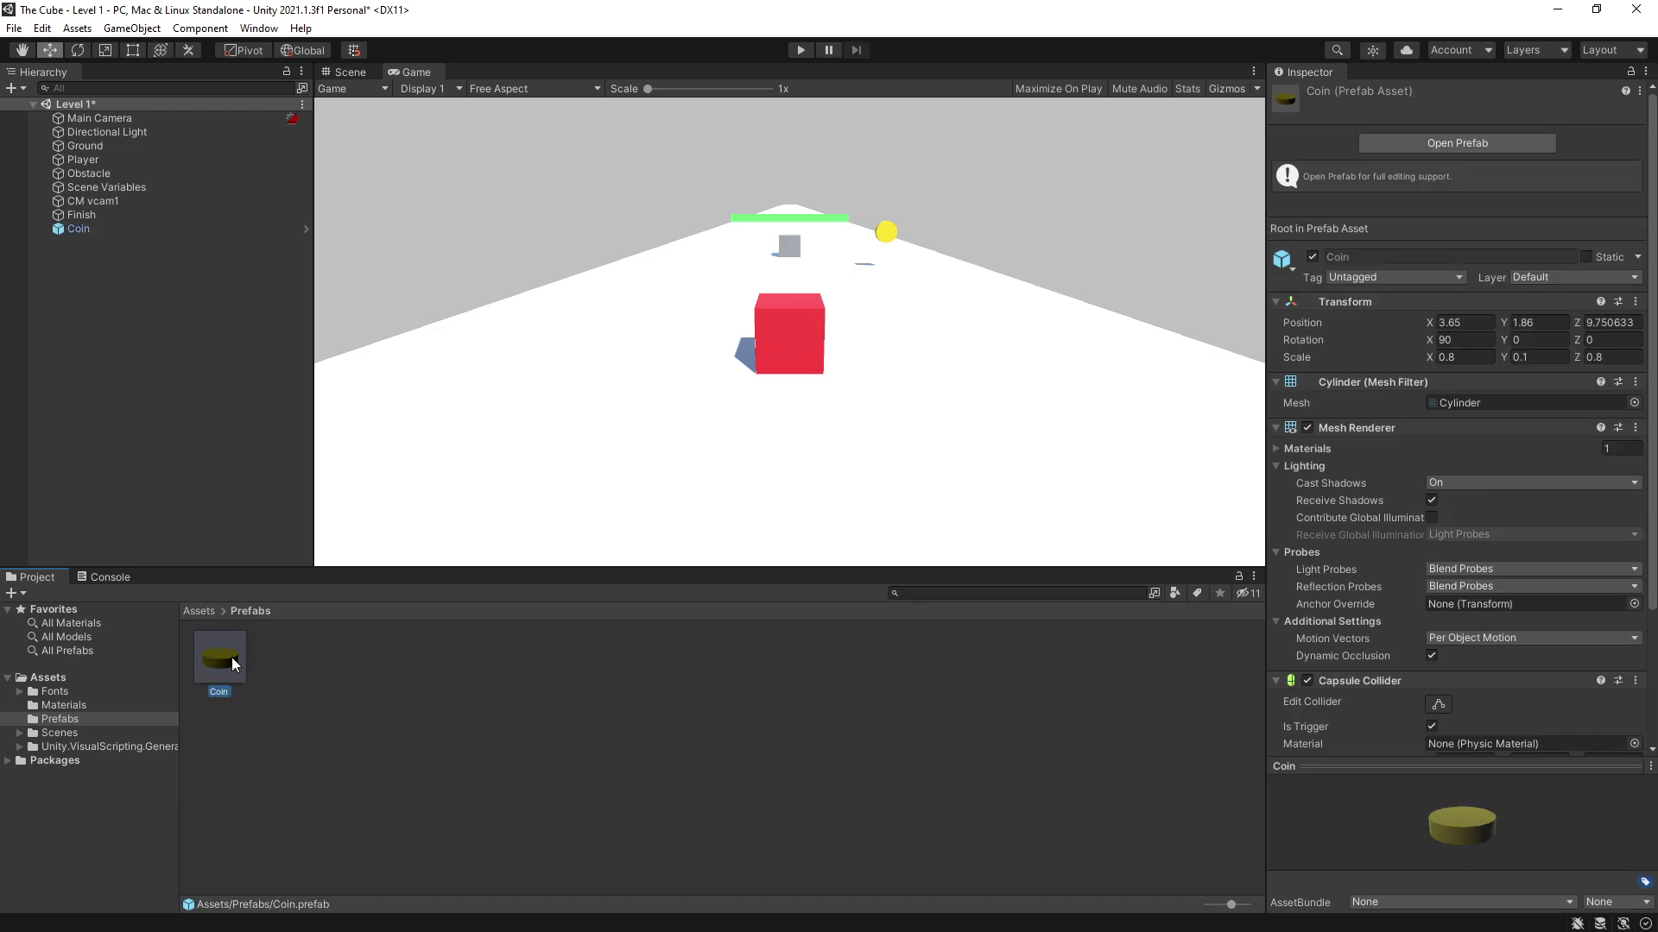
left_click(111, 226)
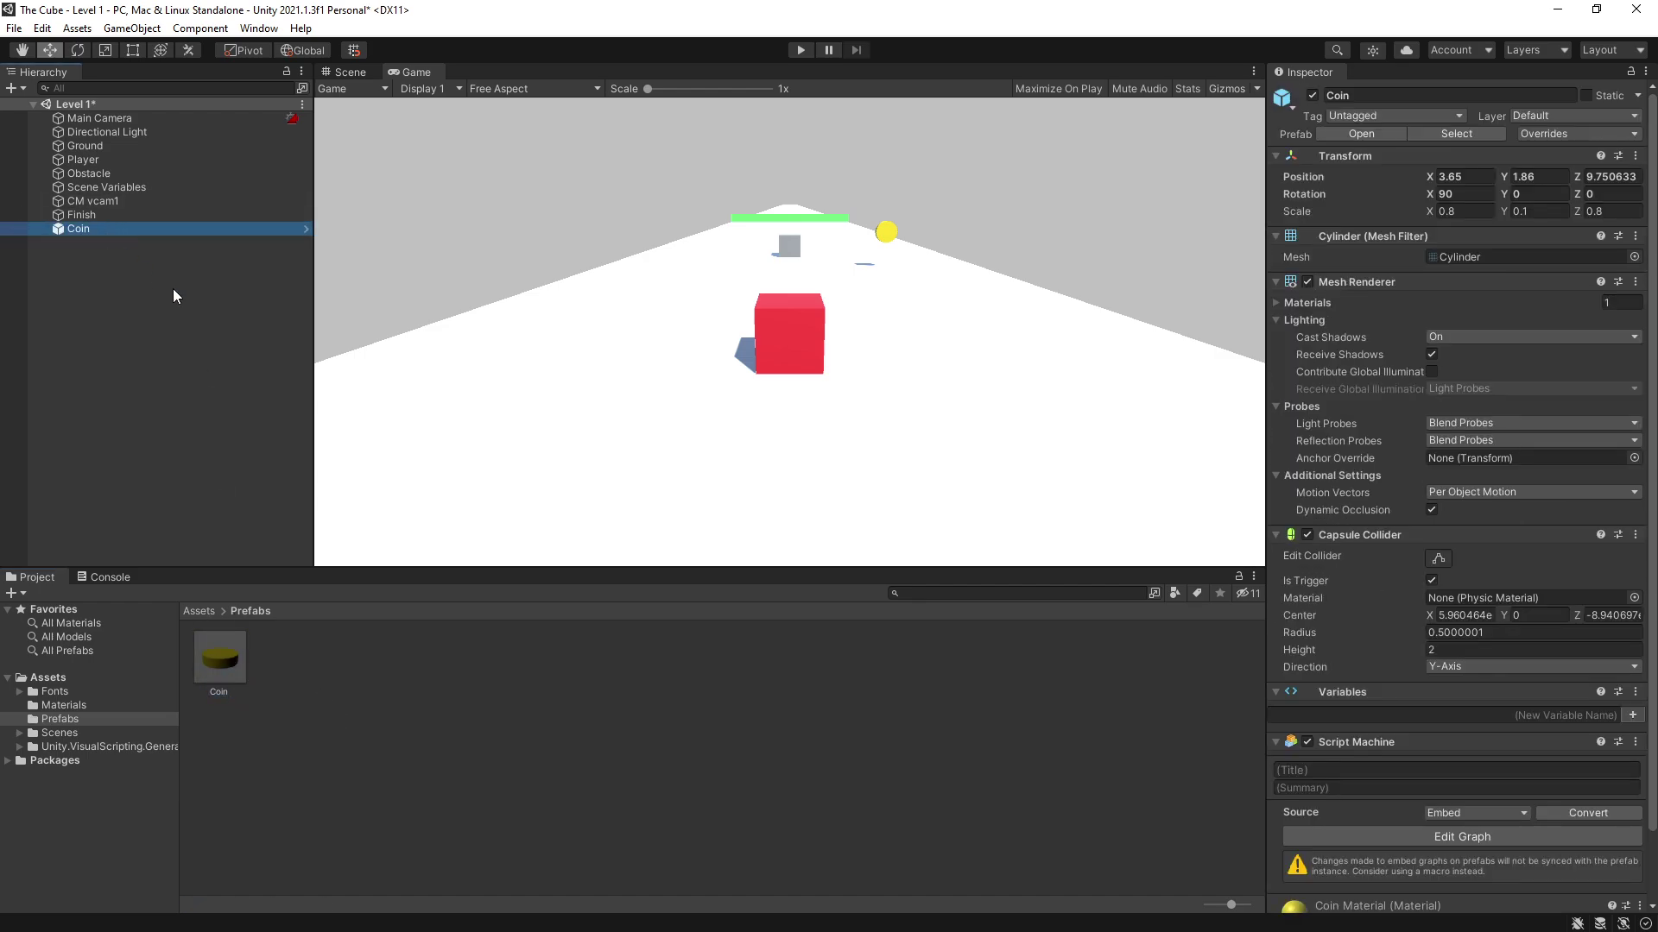
key("ctrl+d")
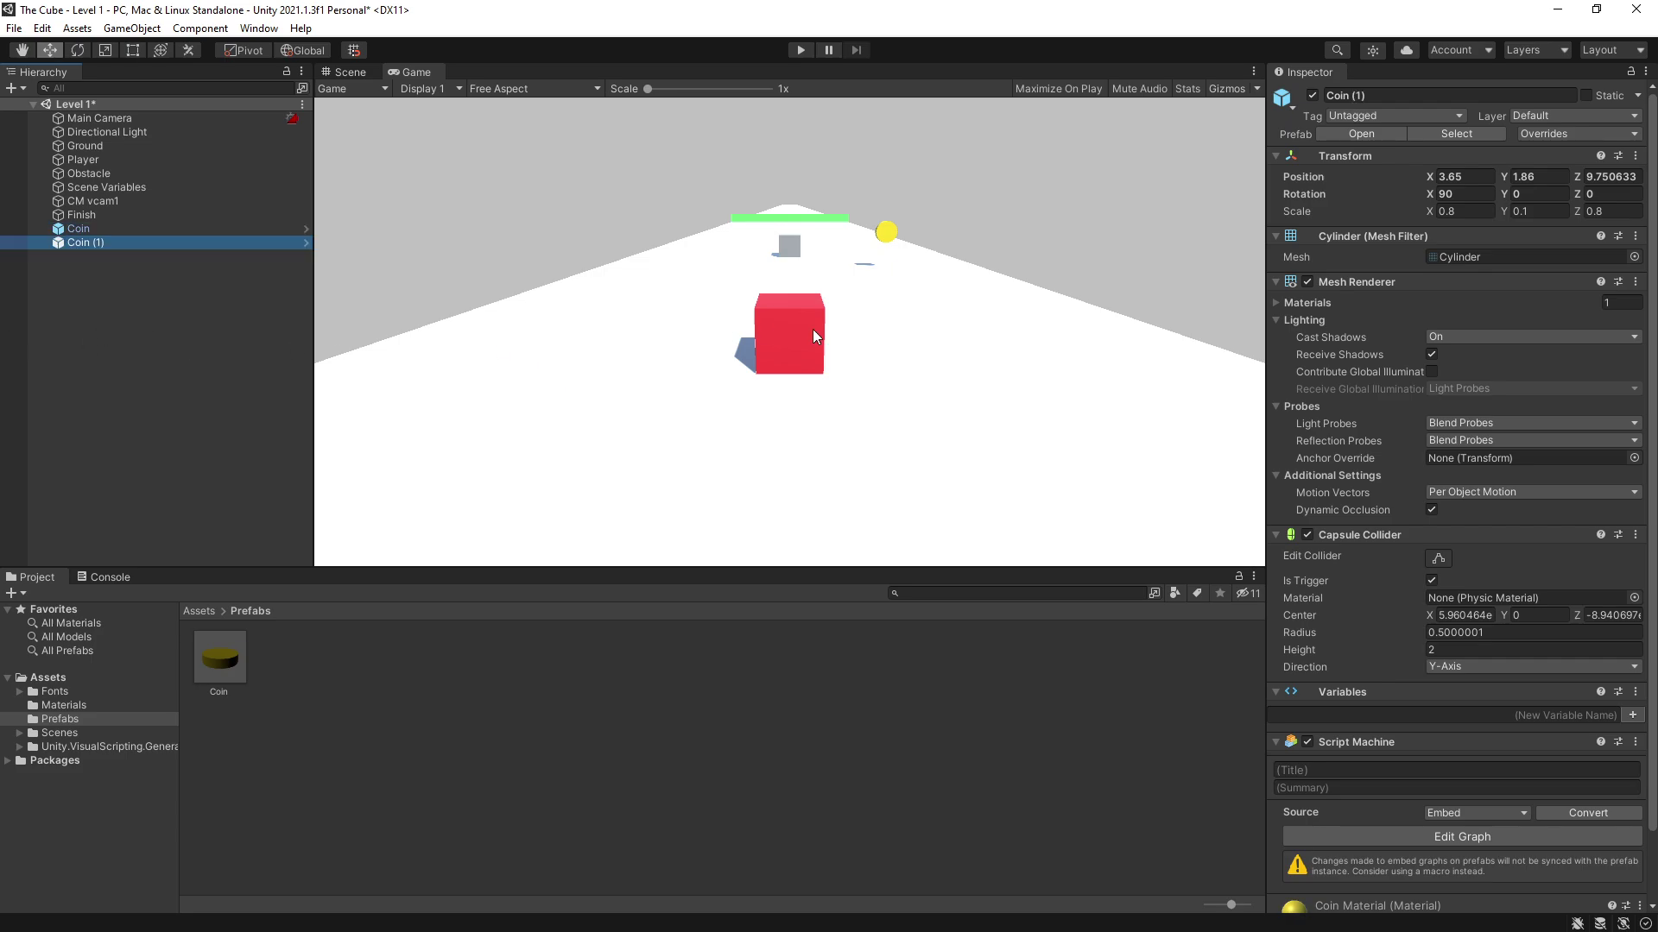
left_click(350, 71)
left_click_drag(866, 346, 537, 350)
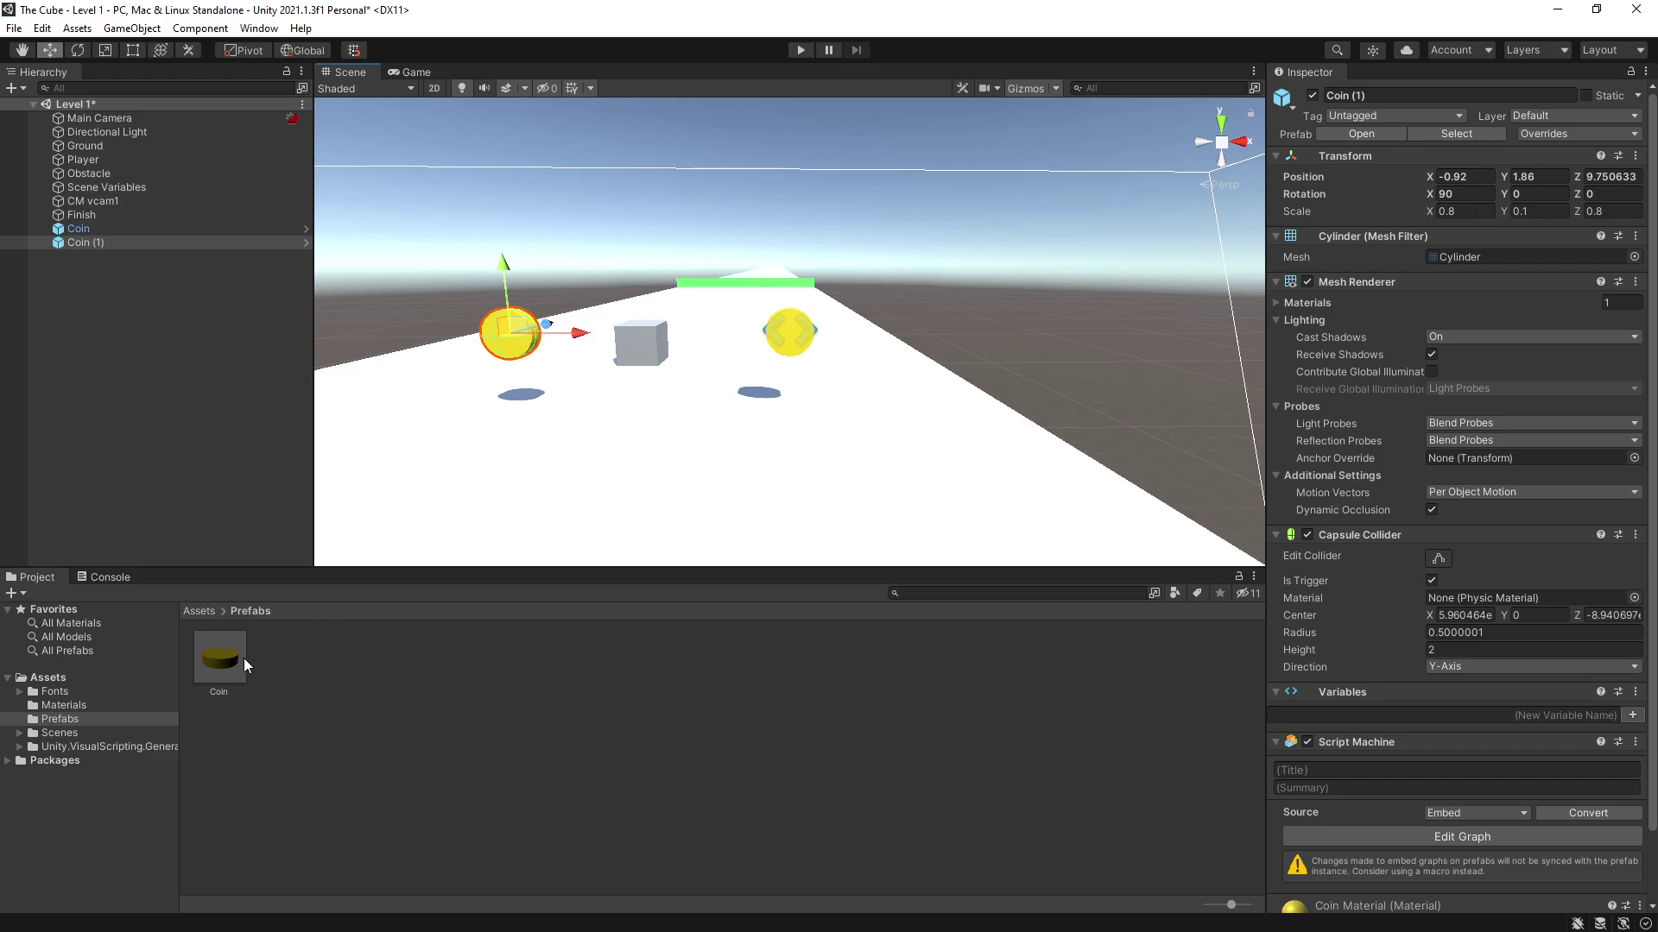
Try an X scale of 2 on the Coin prefab, and undo the change
left_click(207, 663)
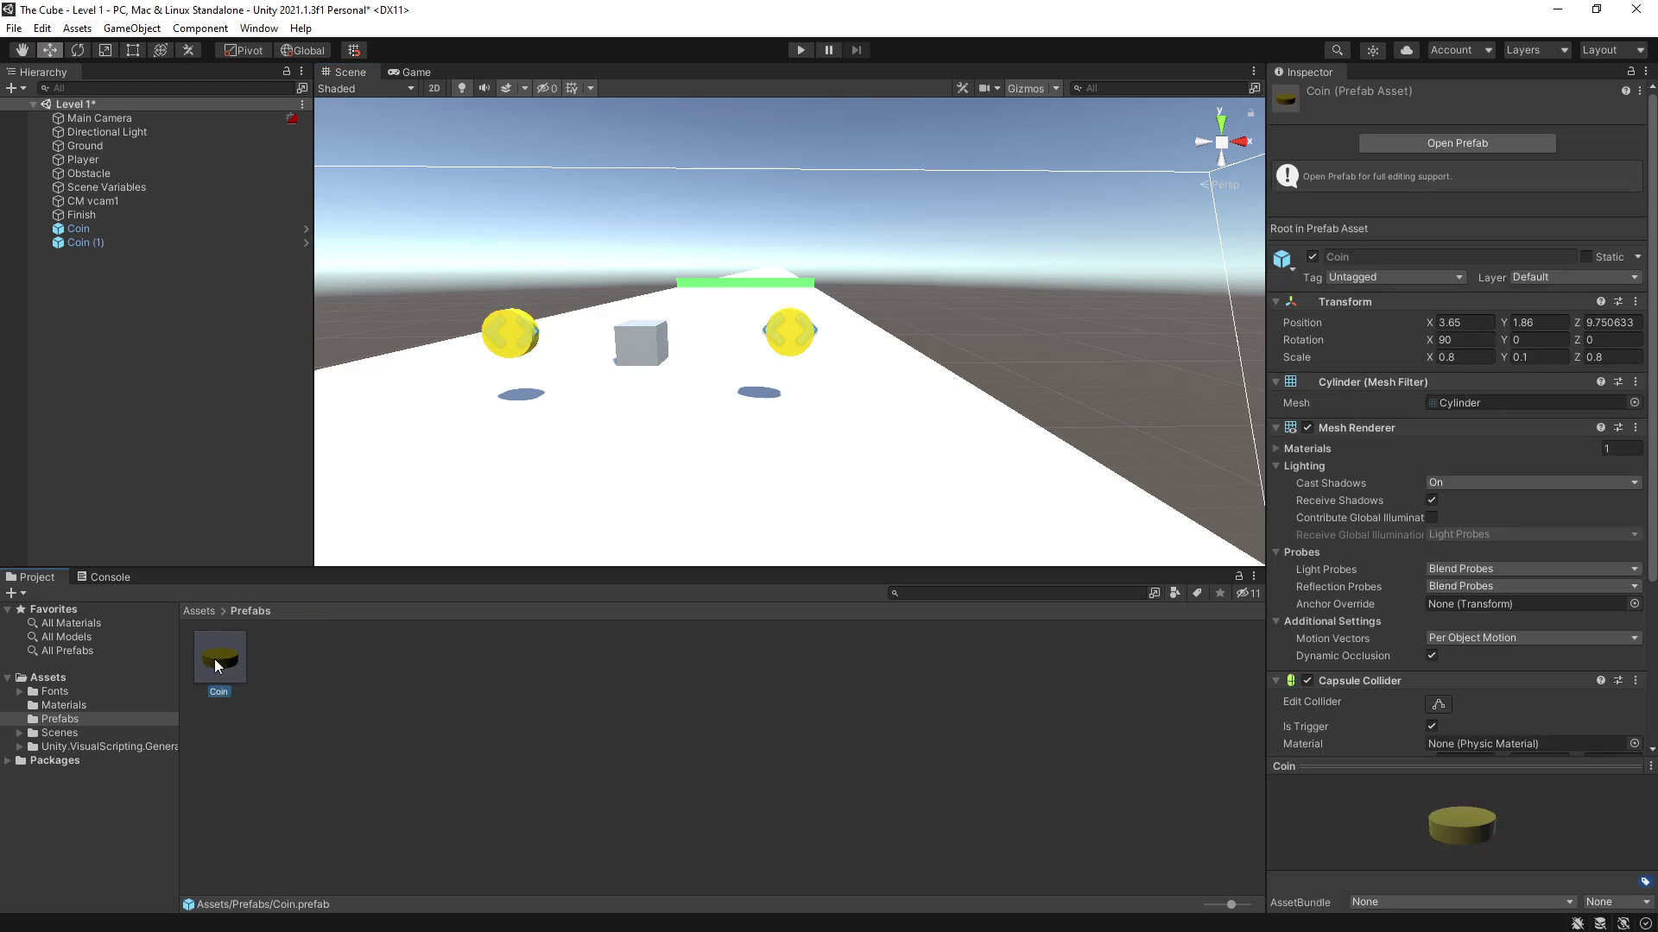
left_click(1463, 356)
type("2")
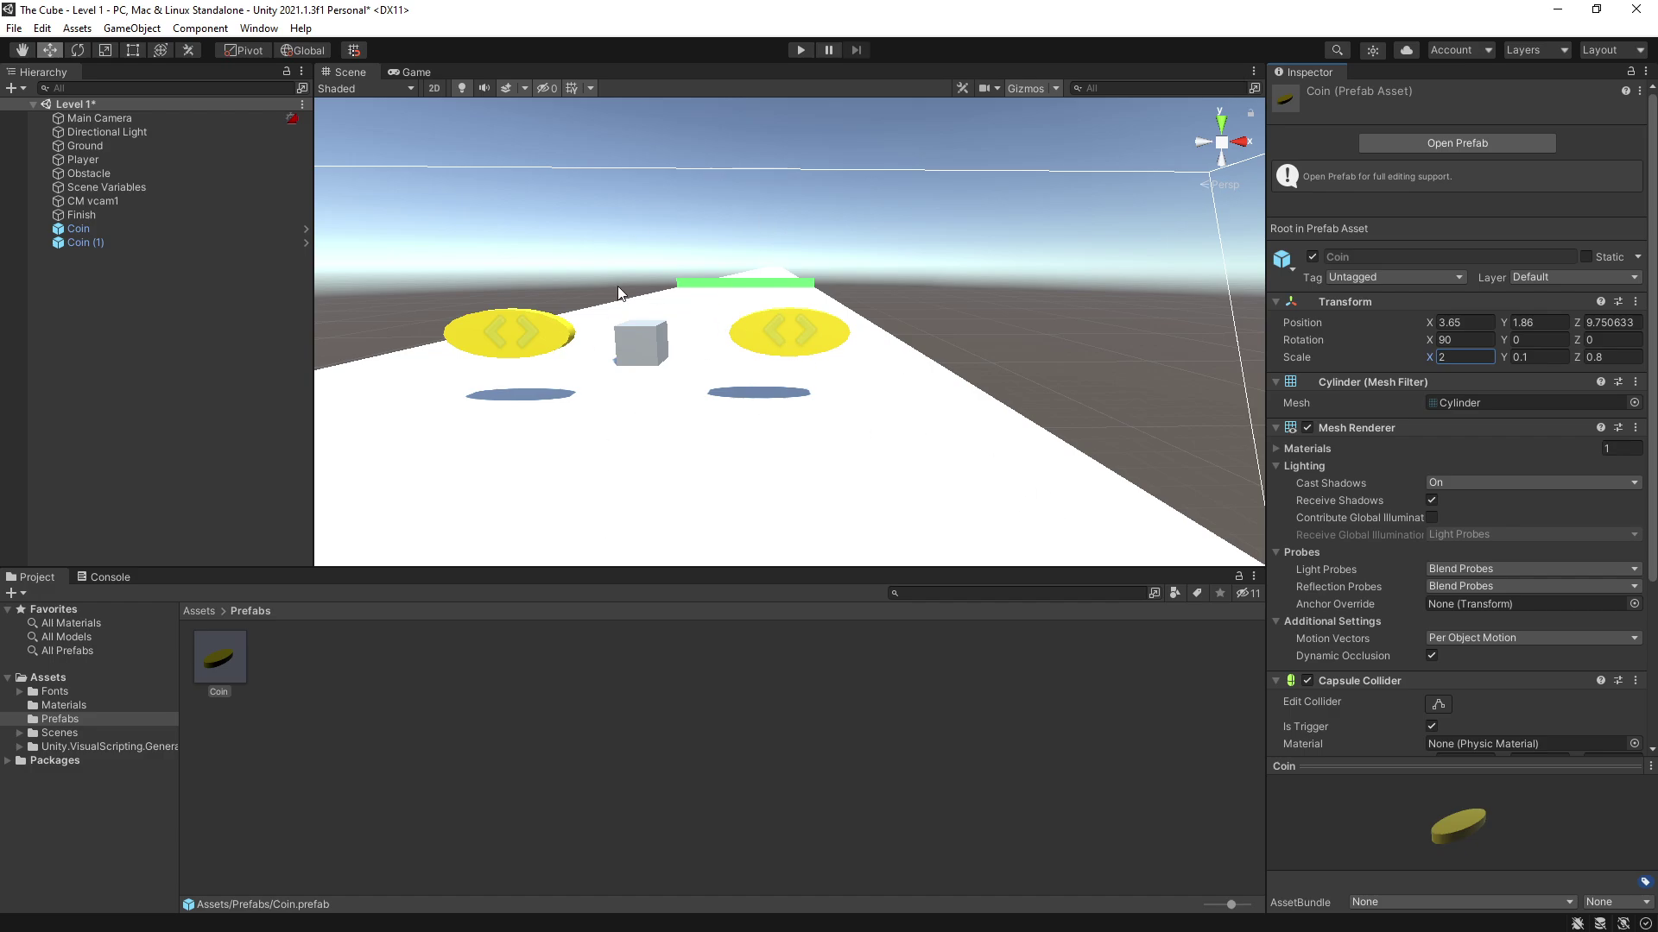
key("ctrl+z")
Convert the Coin prefab's embedded script graph to an asset named CoinGraph in Assets, and check the graph source on both scene coins
scroll(1454, 588, "down", 5)
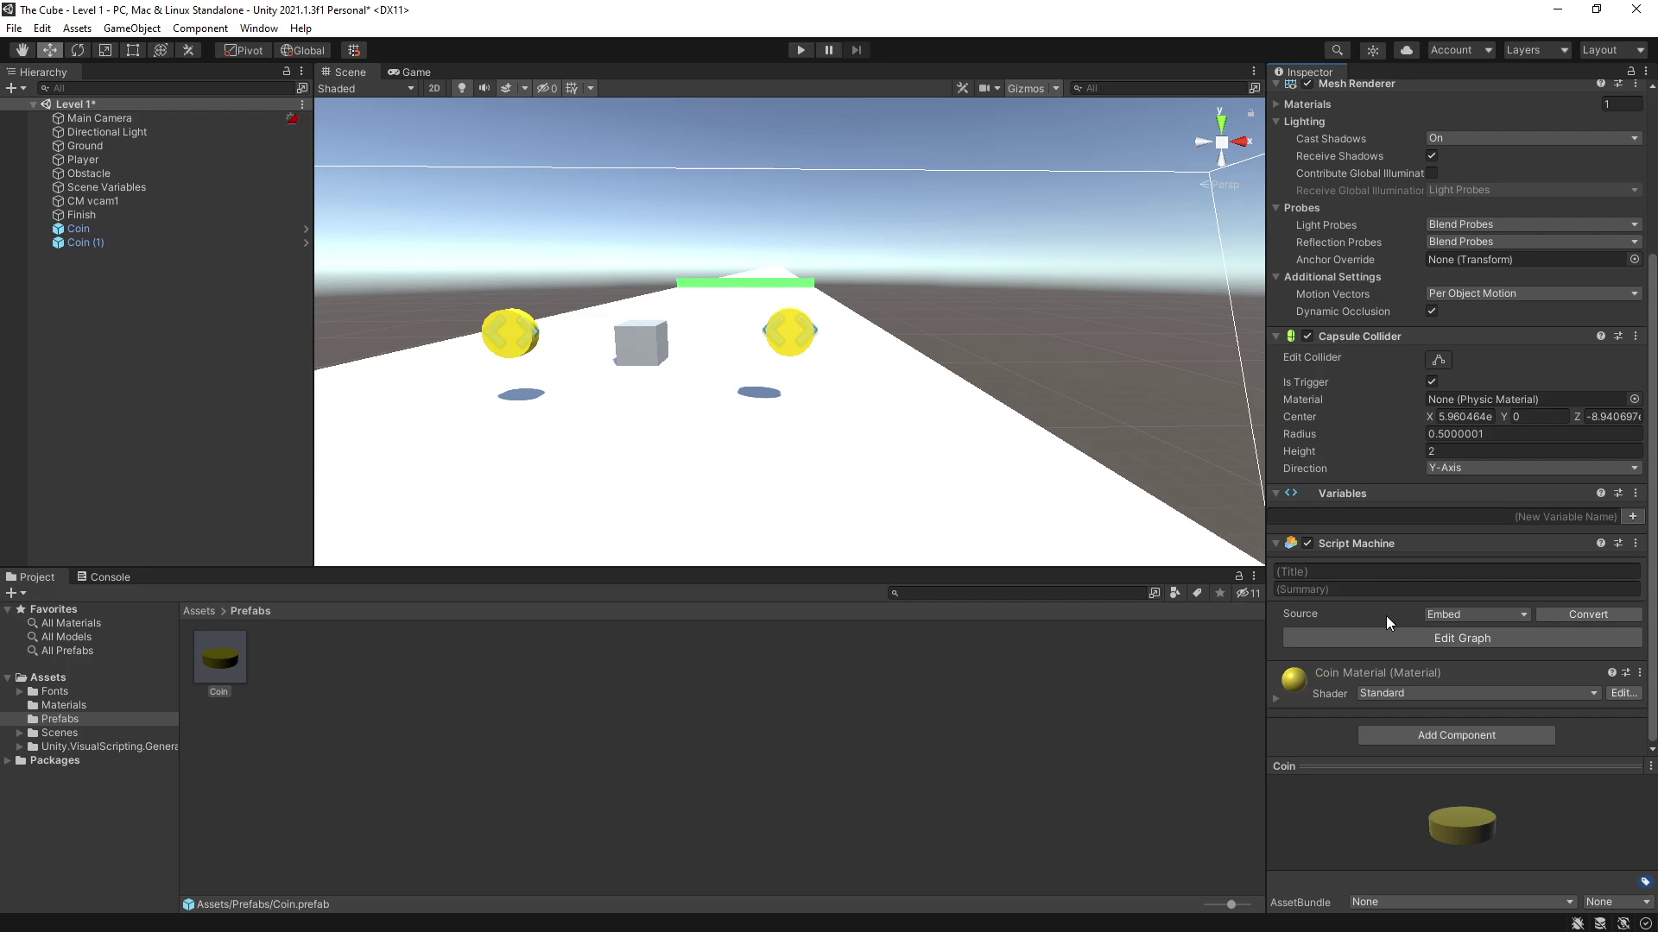
left_click(1447, 614)
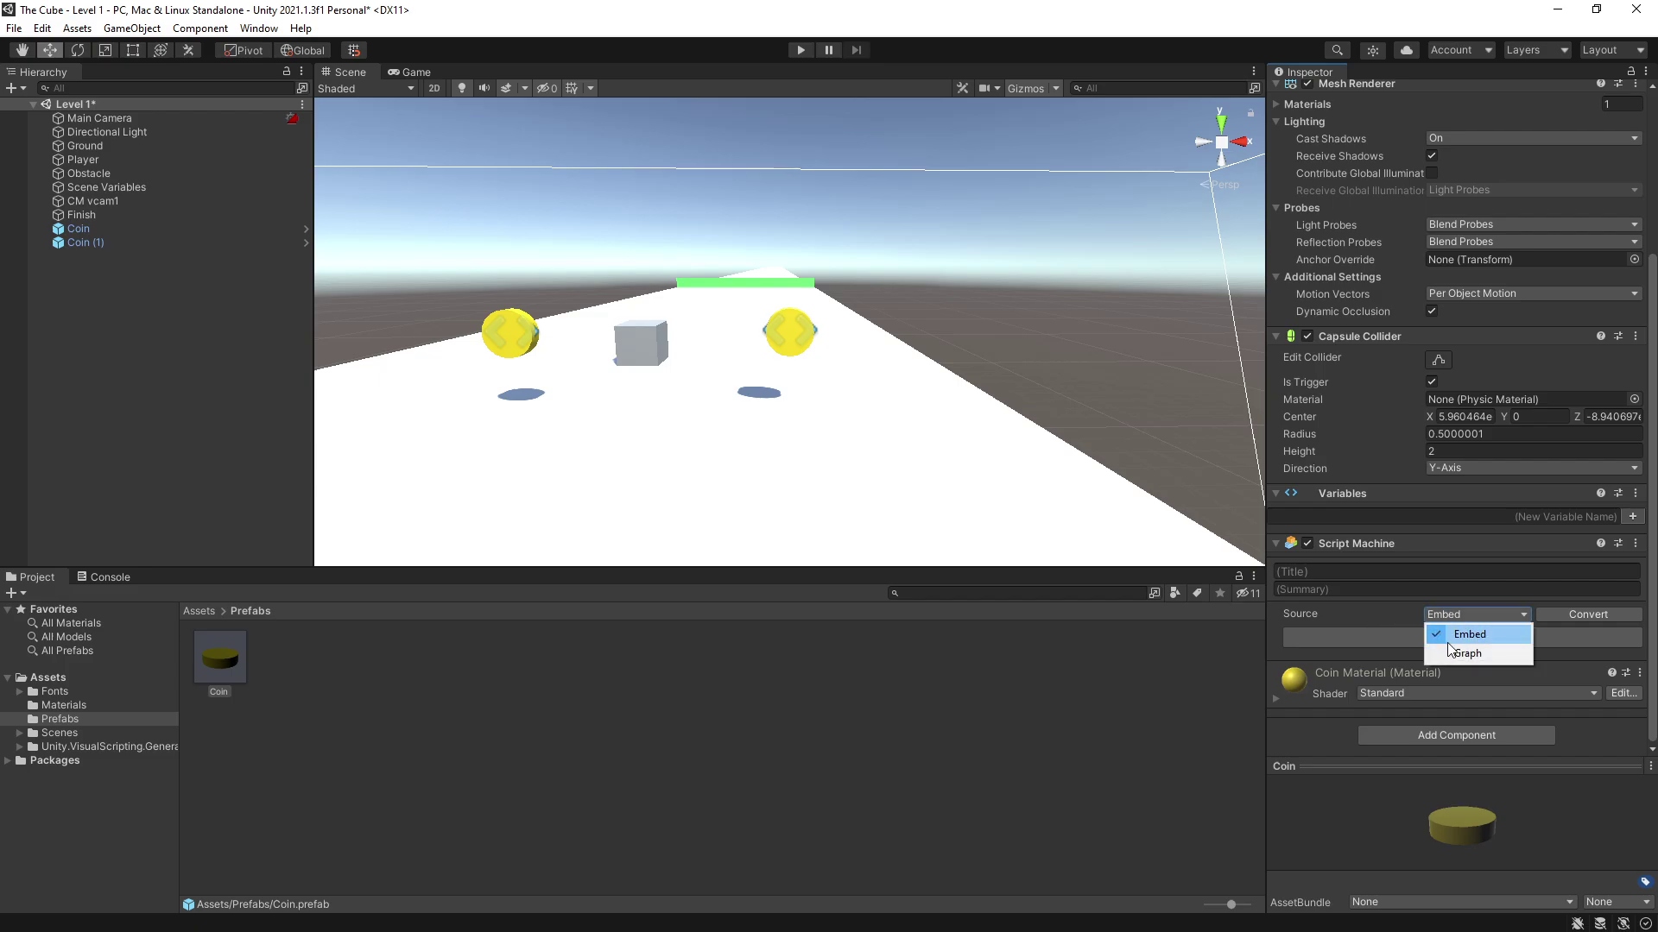
left_click(1377, 616)
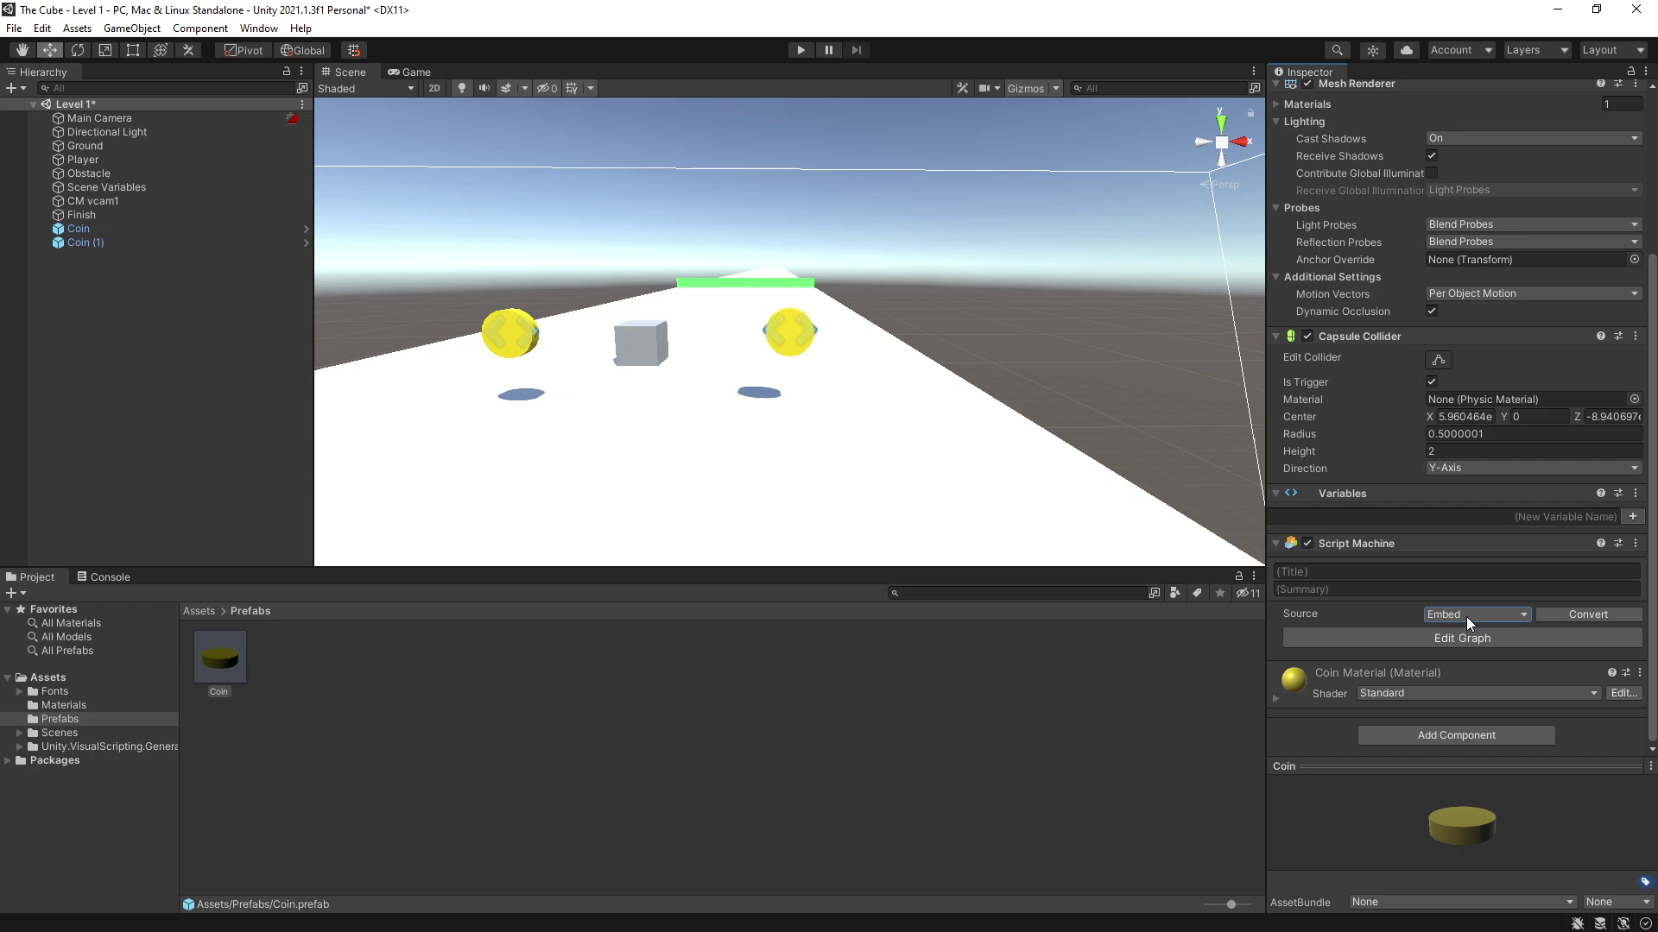
left_click(1593, 614)
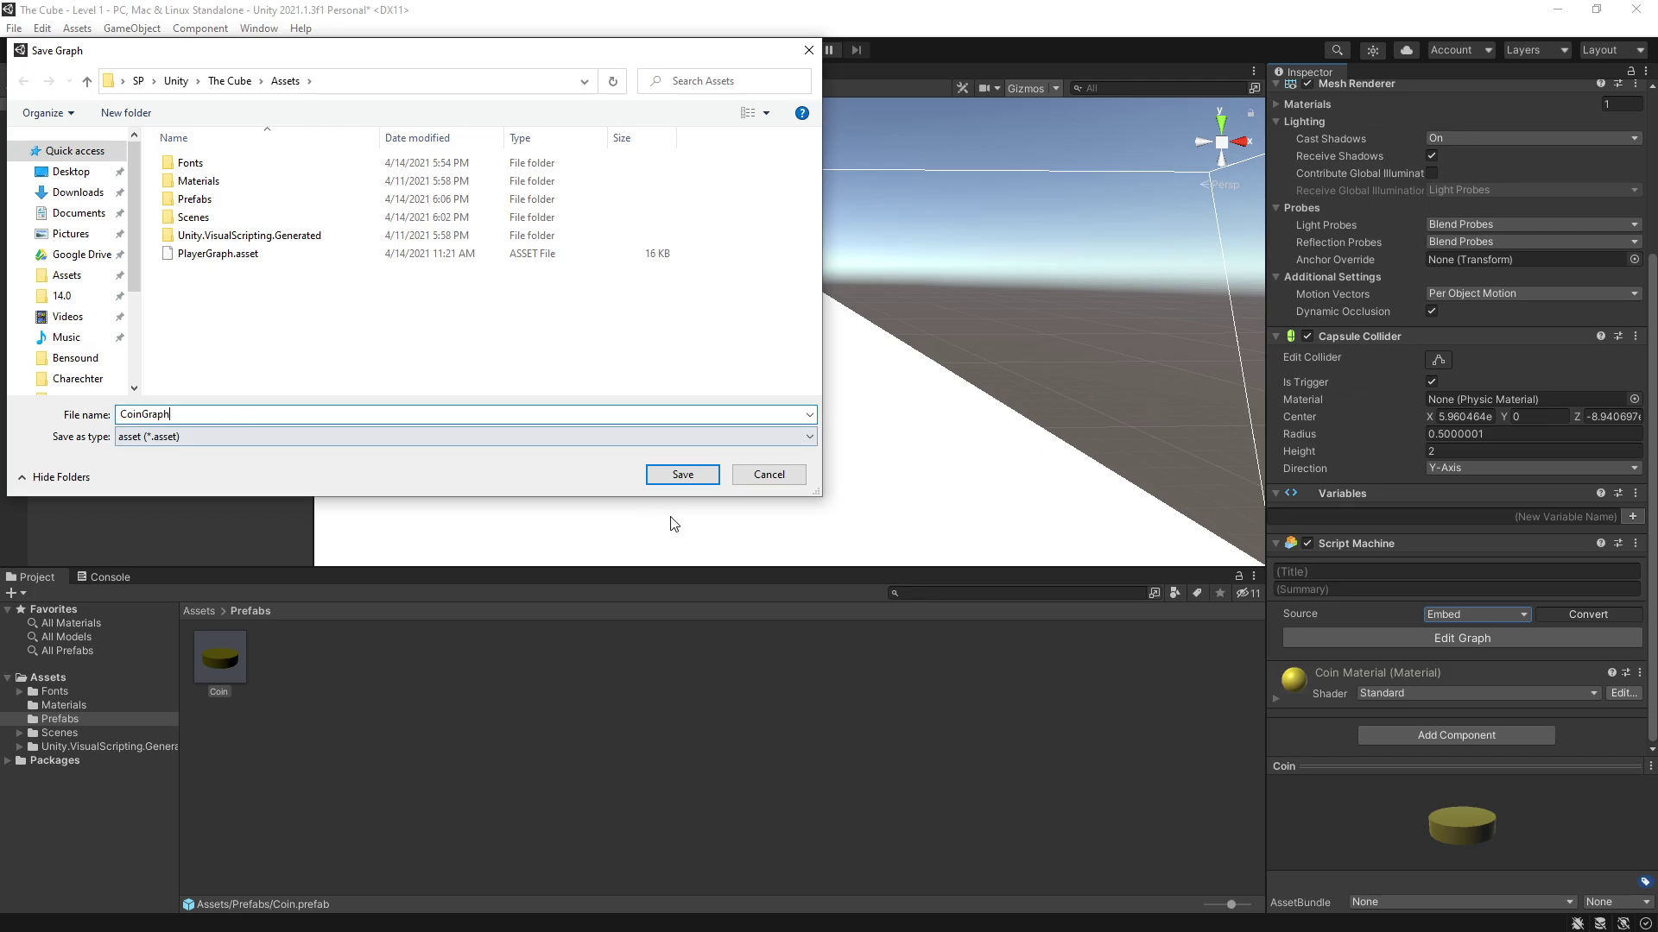
left_click(678, 478)
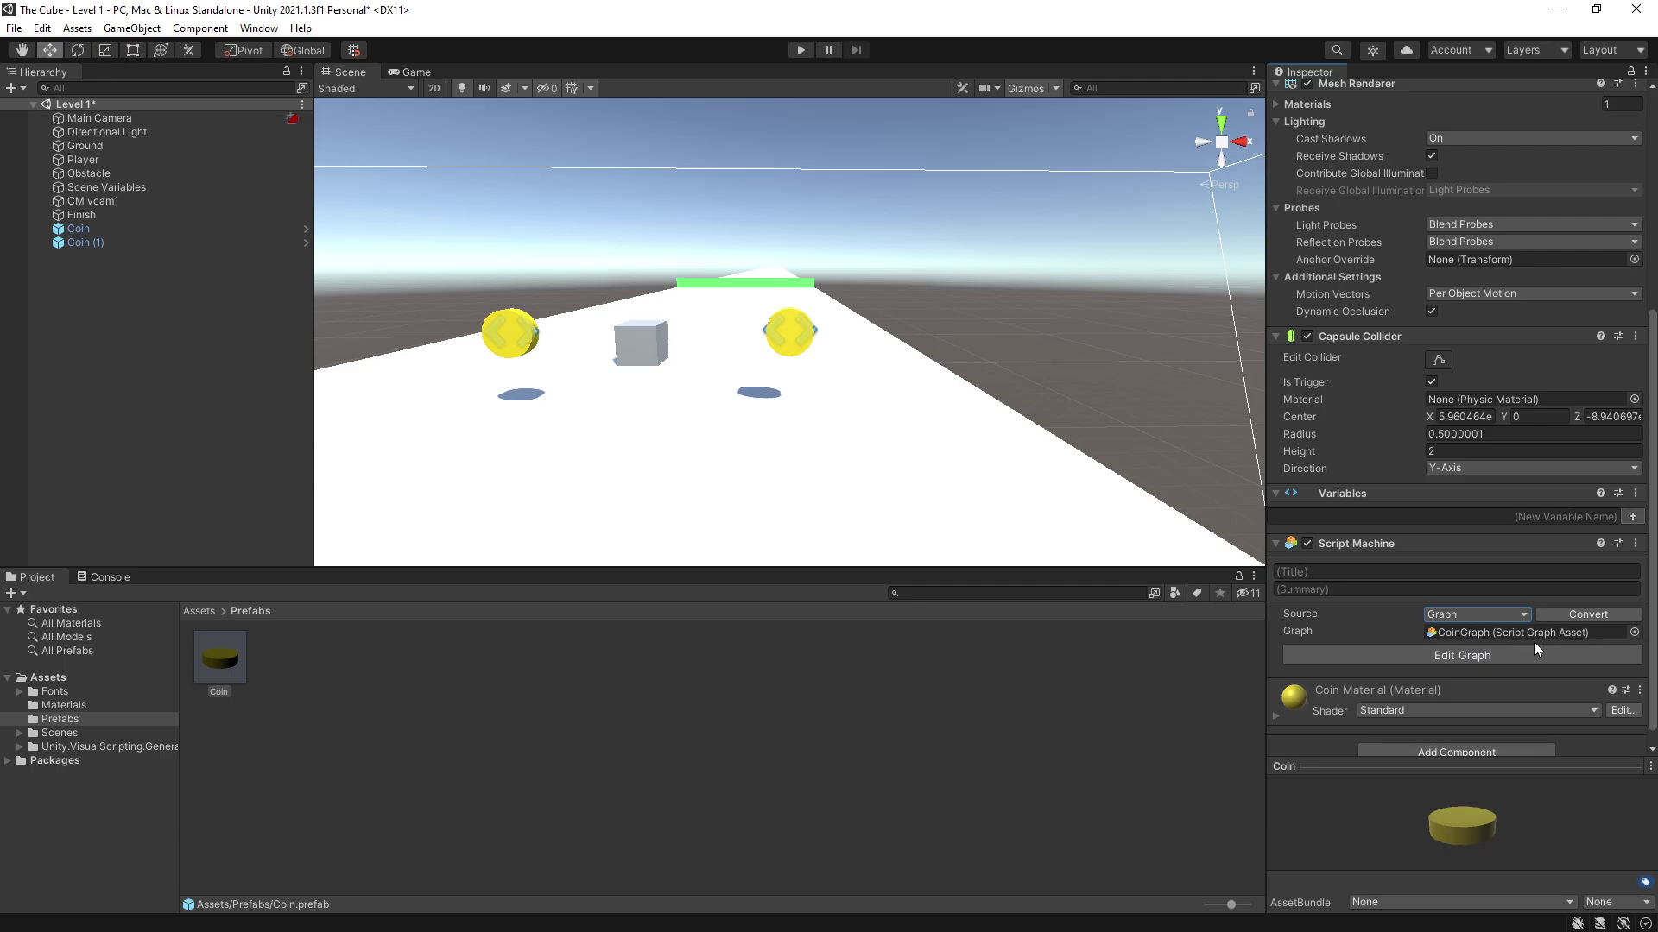
left_click(79, 229)
left_click(86, 243)
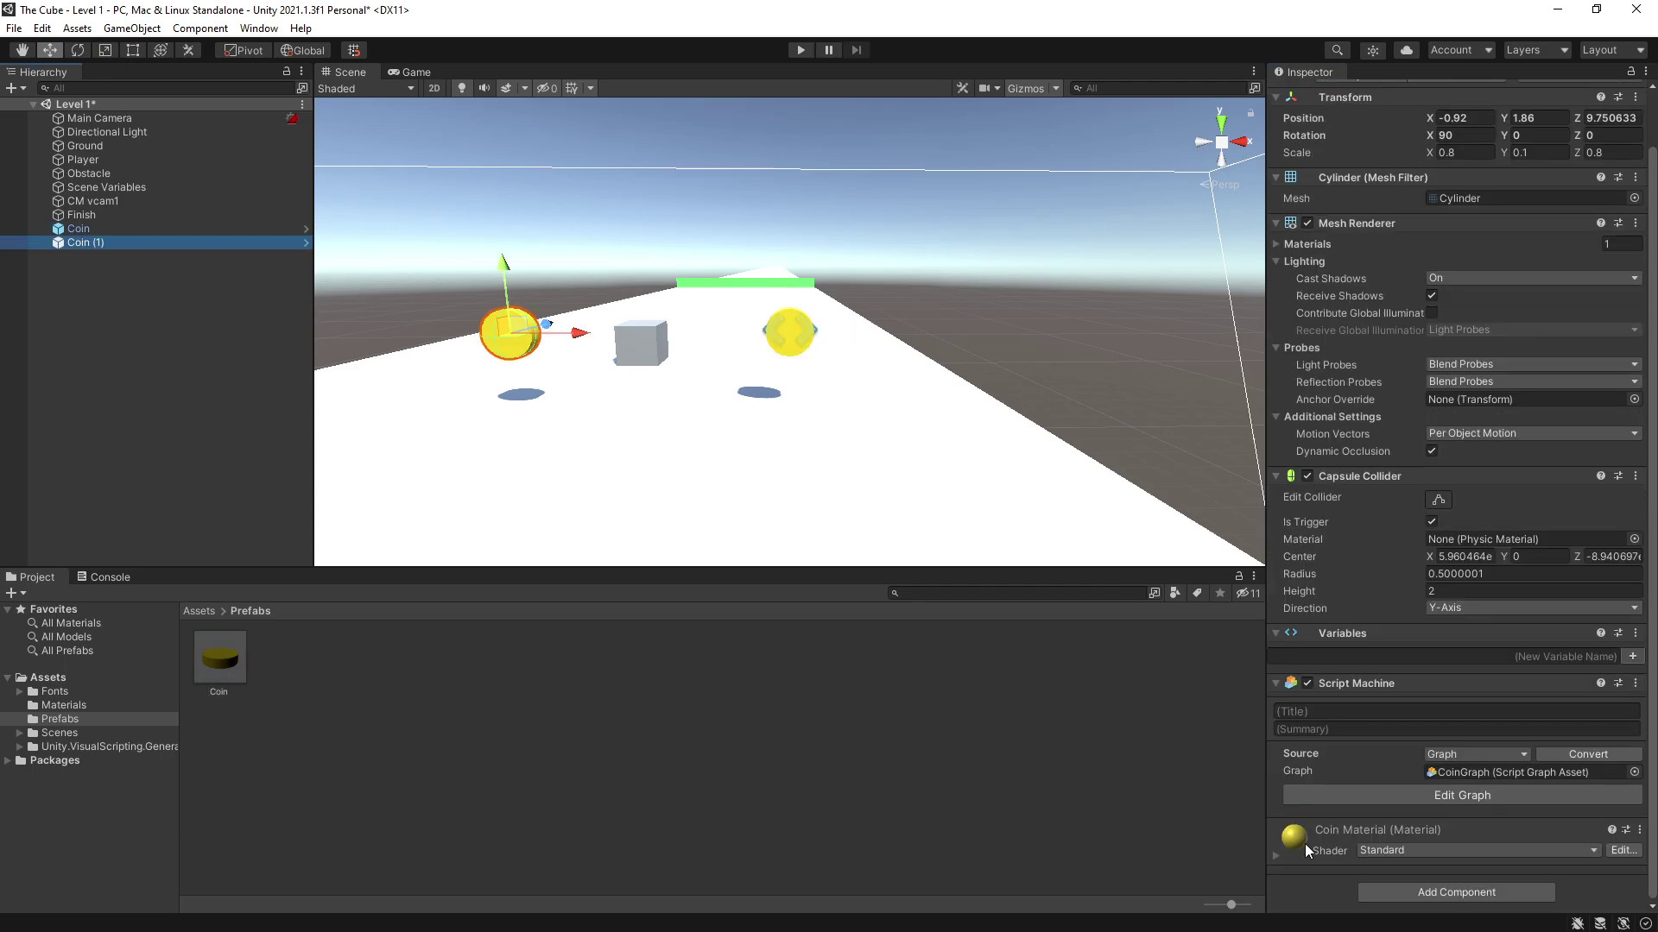
left_click(78, 229)
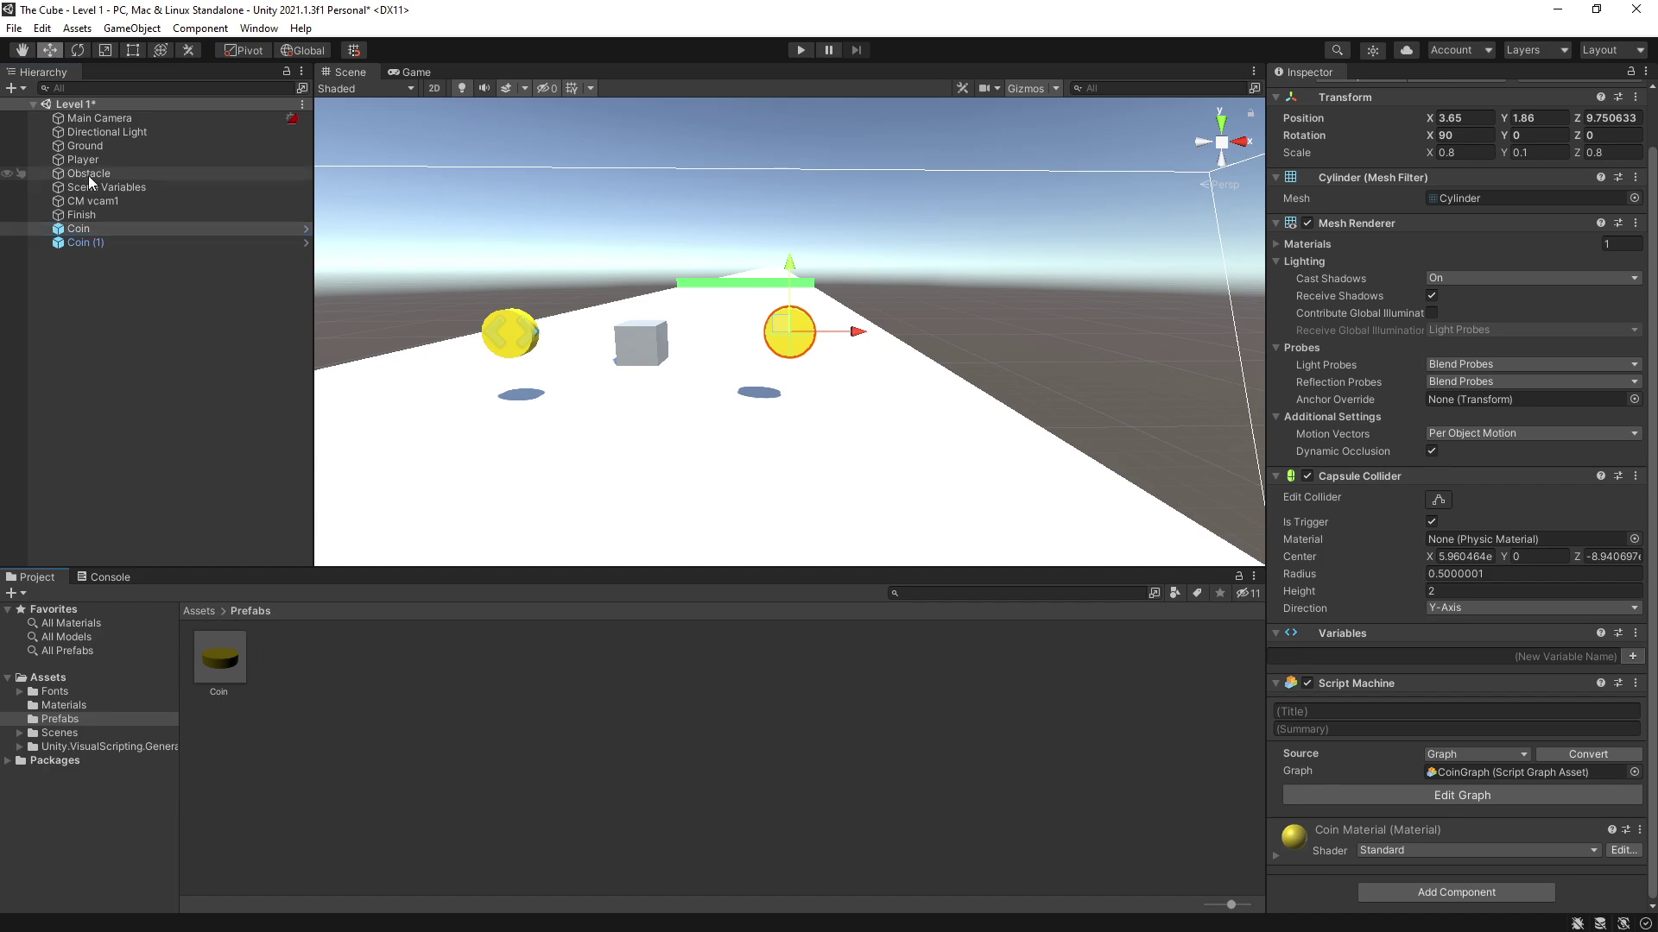
Save the Obstacle, Finish, Player and Ground objects as prefabs in the Prefabs folder
left_click_drag(88, 175, 335, 685)
left_click_drag(81, 214, 417, 659)
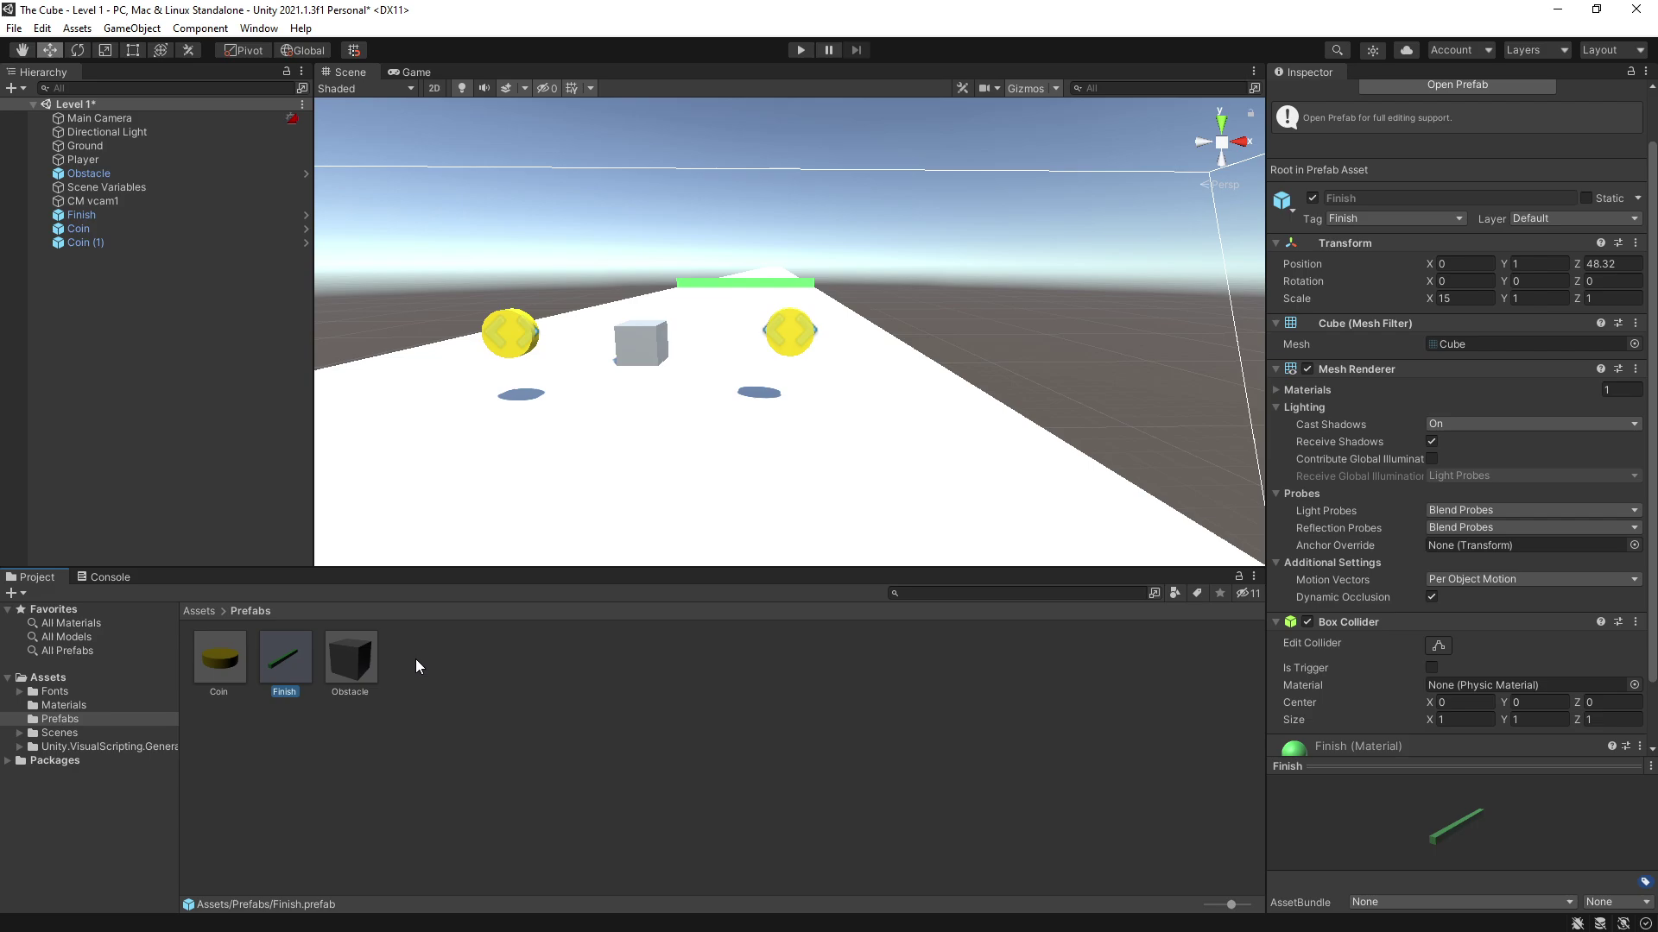
left_click_drag(83, 160, 494, 684)
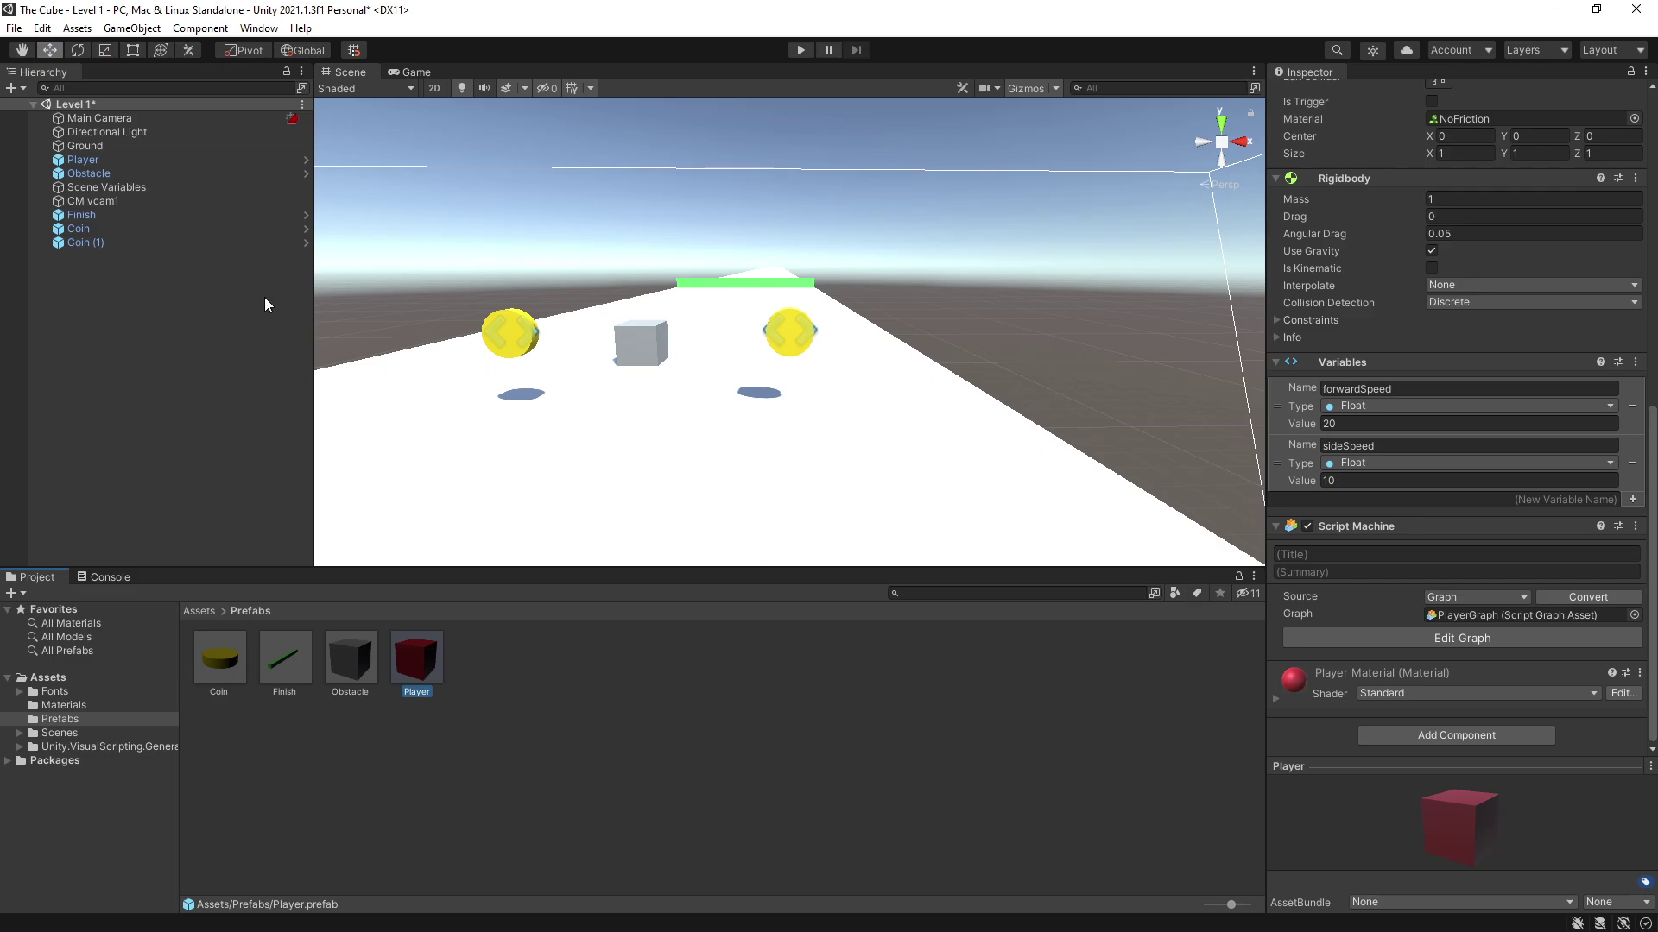
left_click(90, 176)
left_click_drag(75, 173, 542, 728)
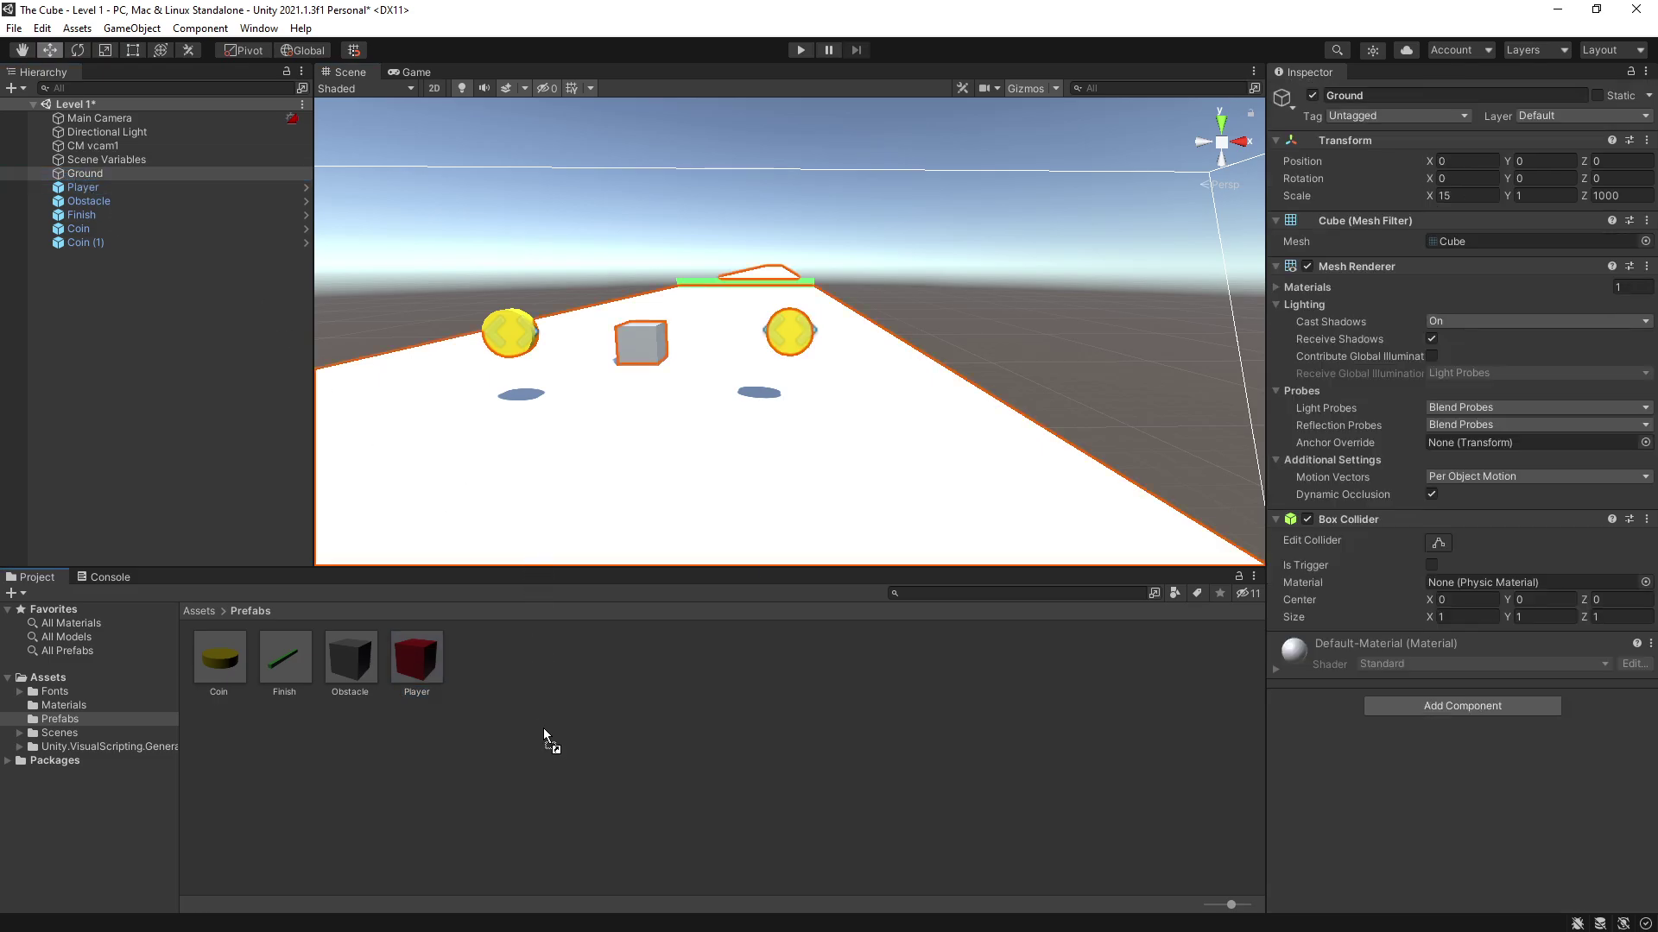
left_click_drag(560, 697, 559, 696)
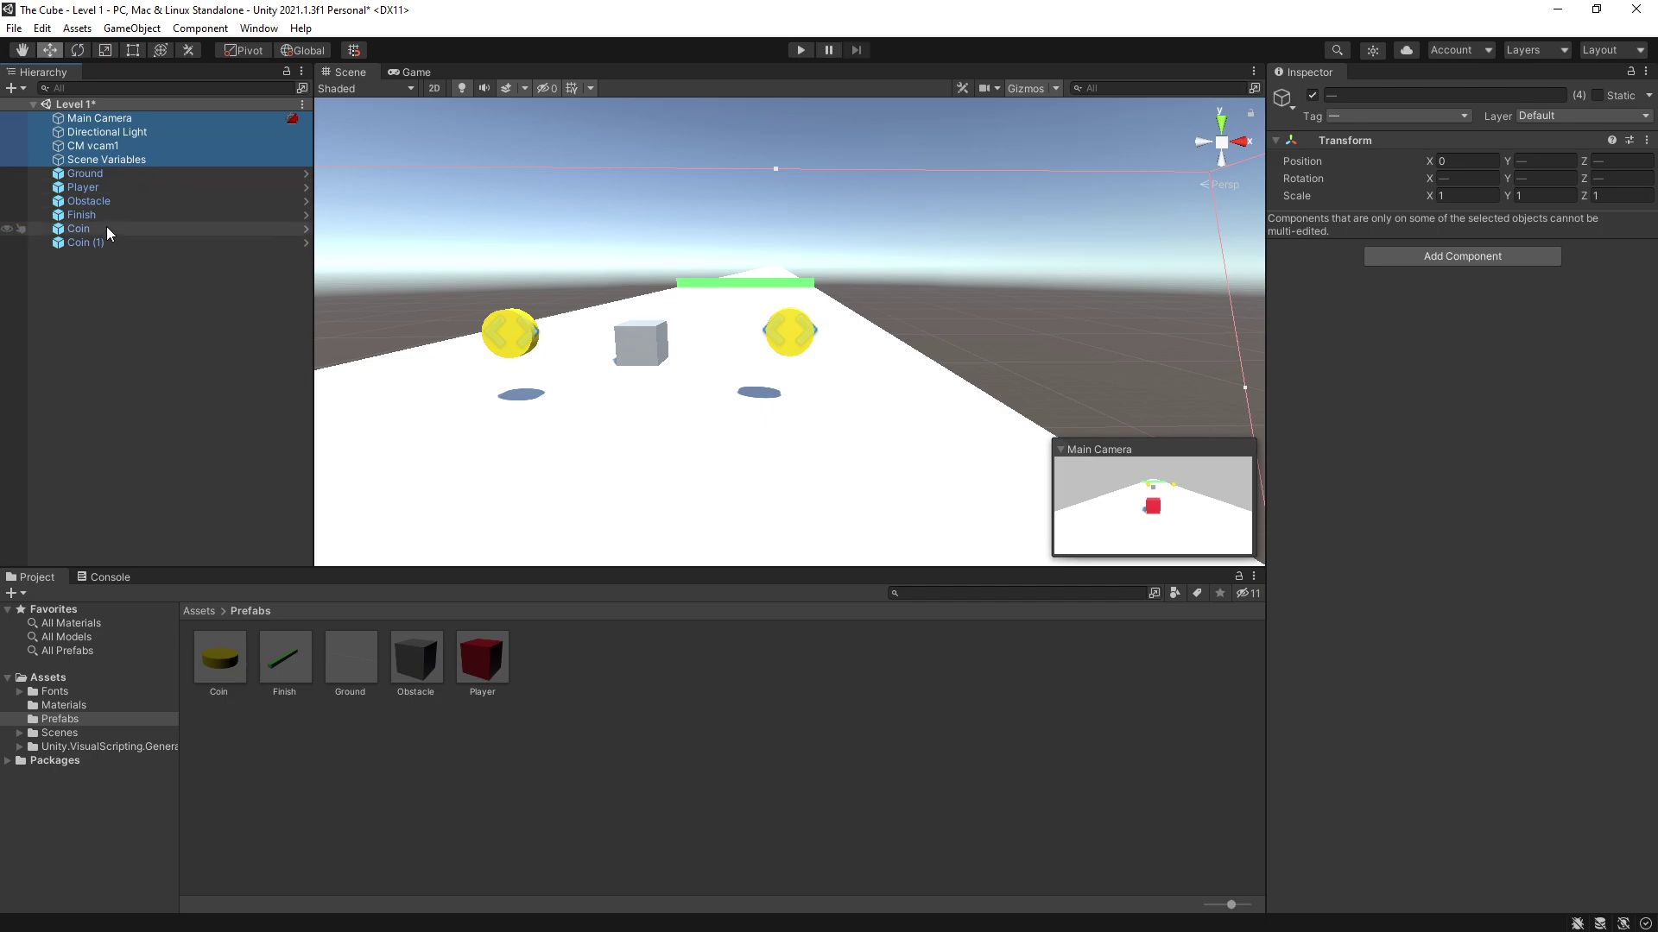
Create an empty game object named "Level Base" in the Level 1 scene
left_click(241, 285)
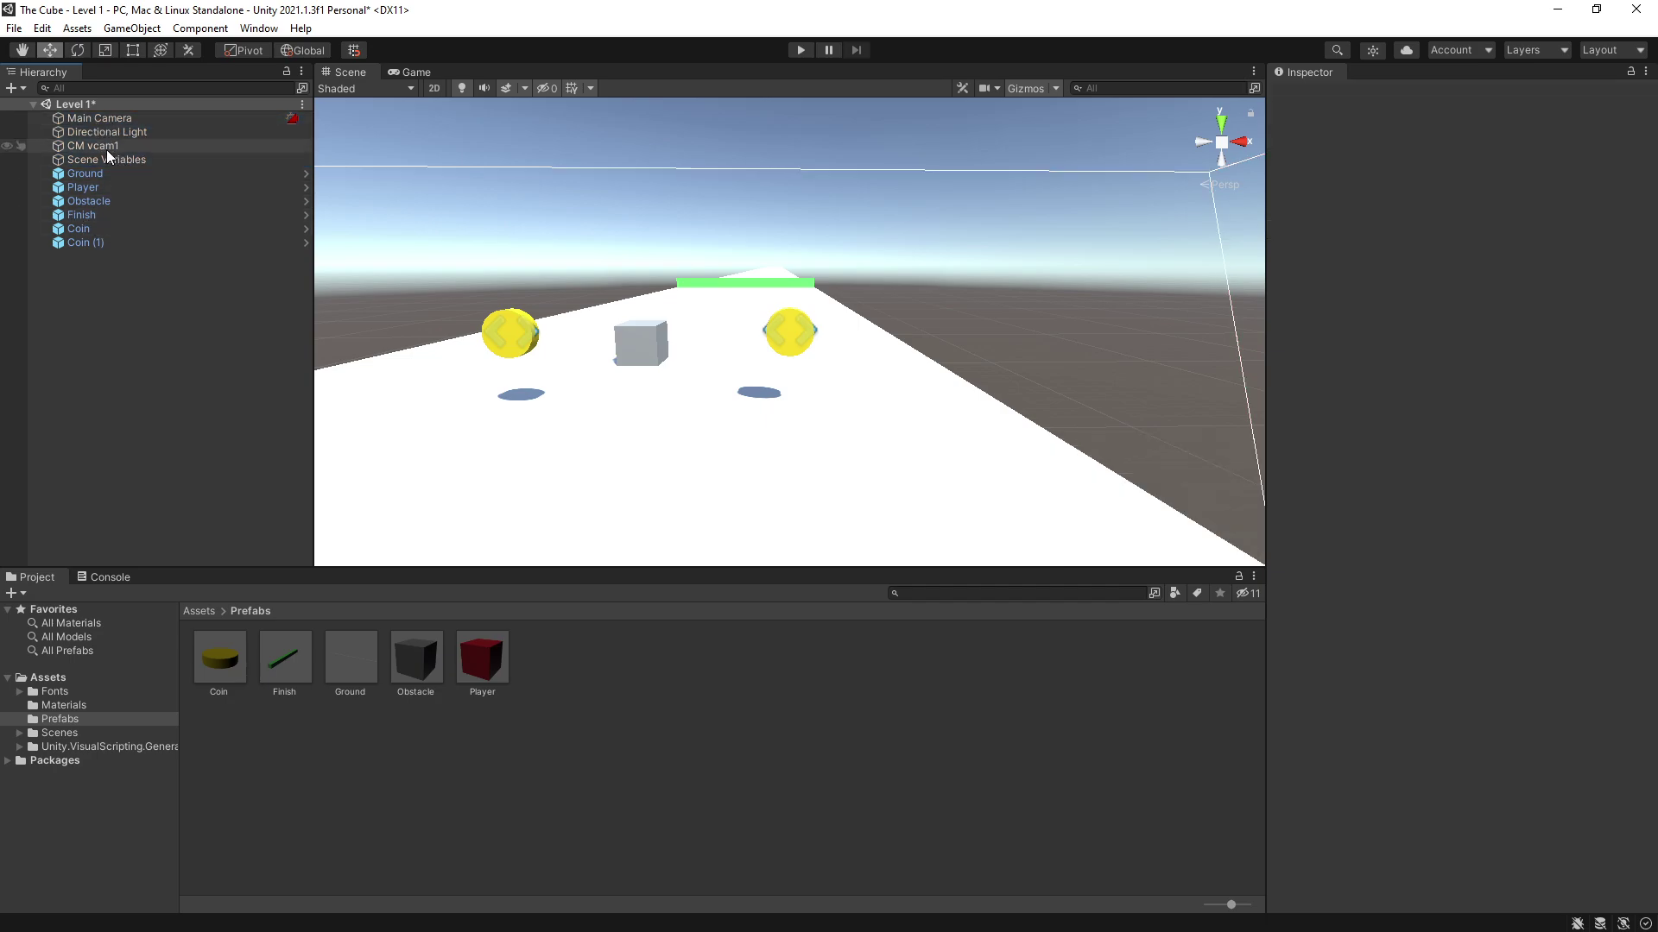
left_click(106, 115)
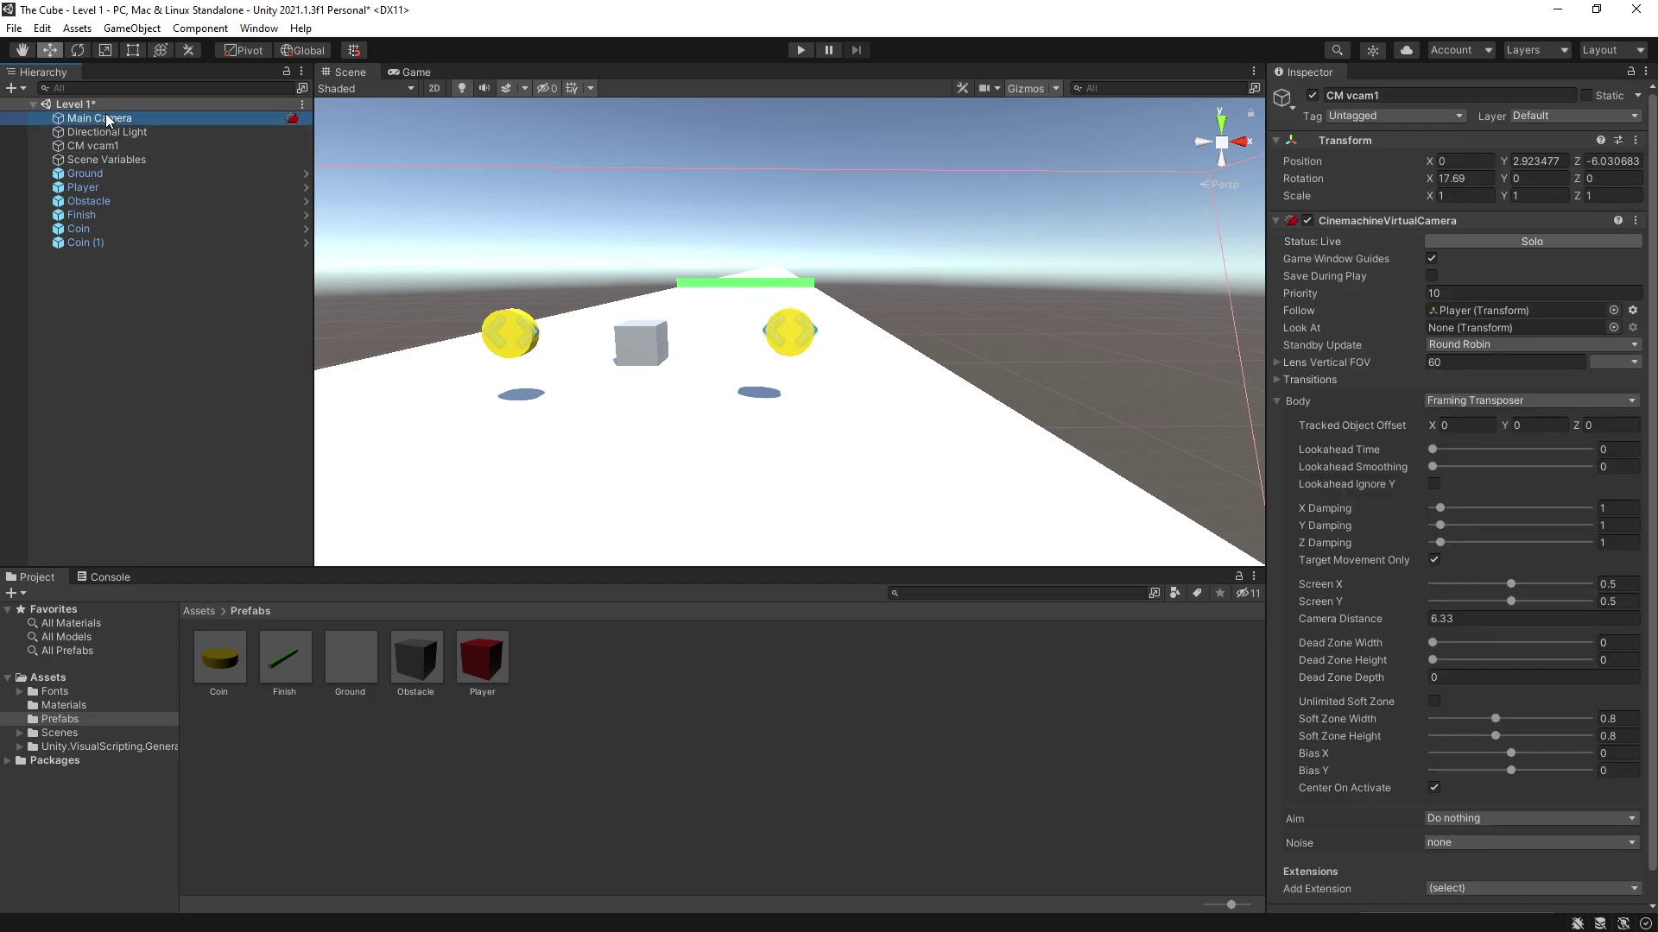
left_click(105, 133)
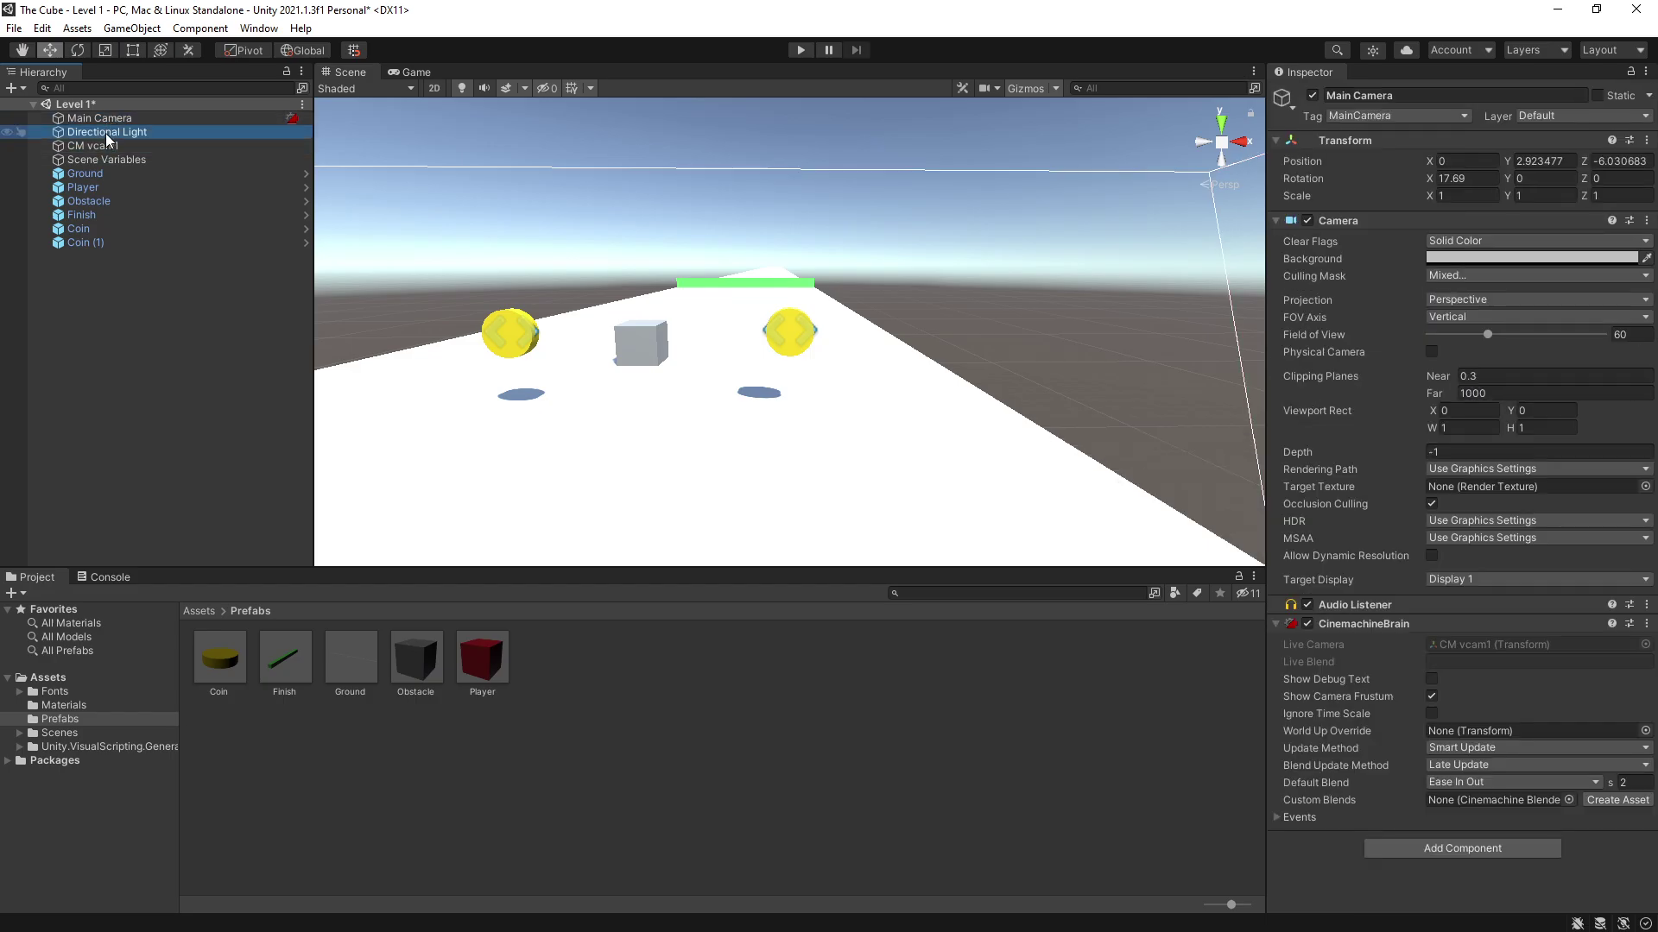
right_click(77, 267)
left_click(192, 479)
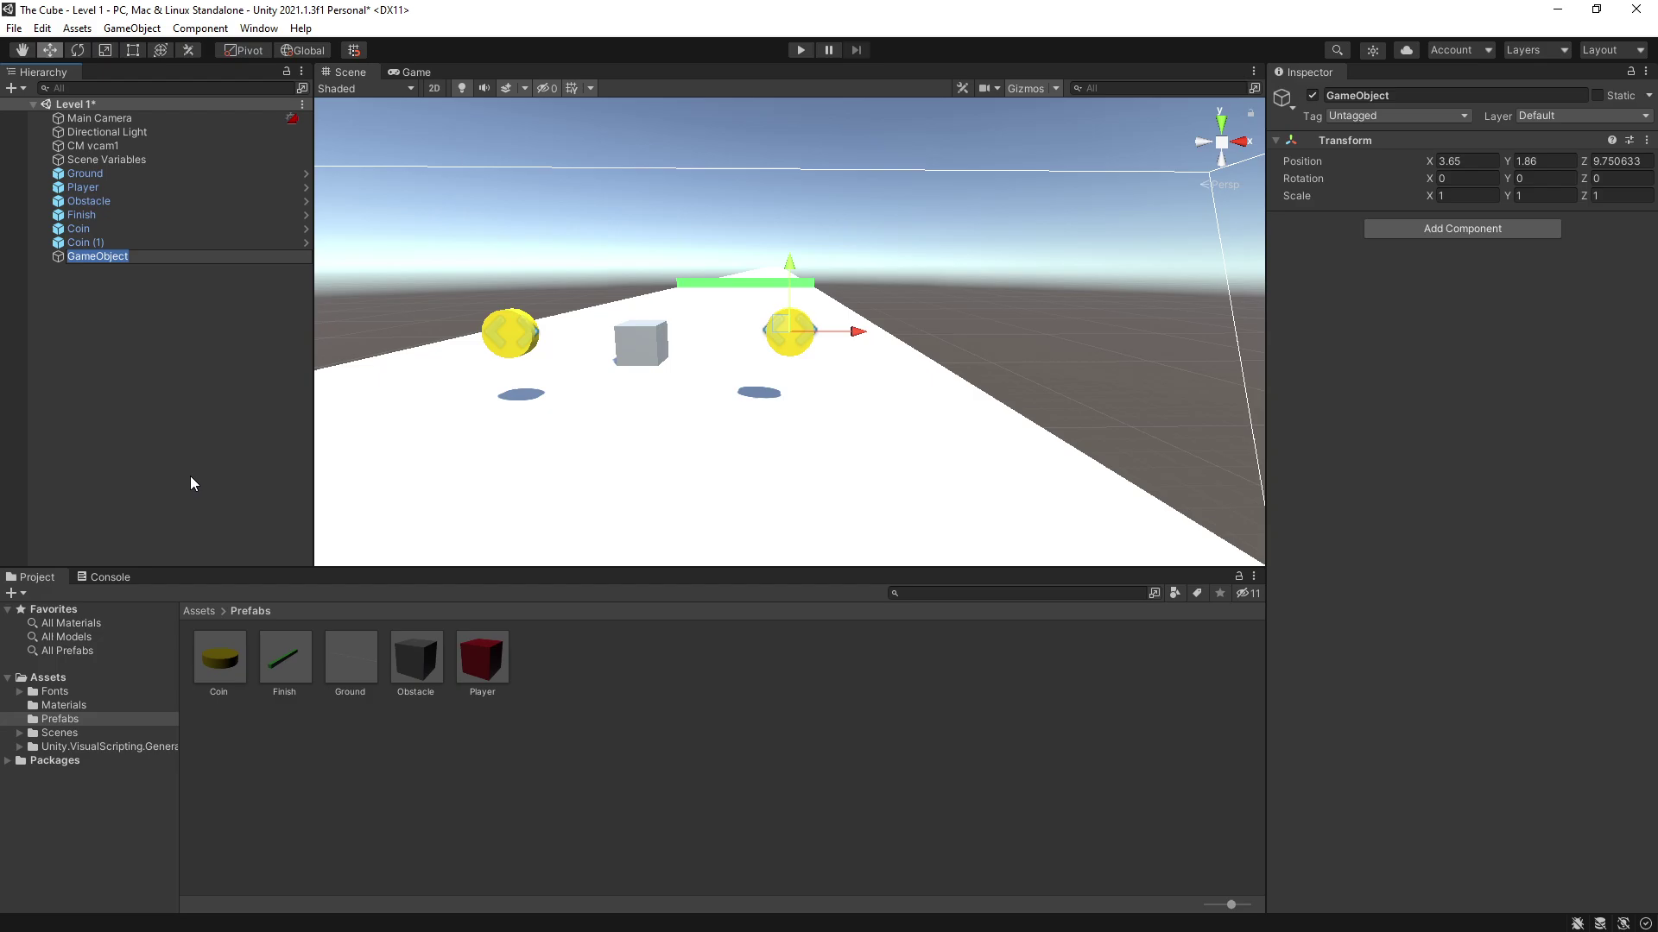
type("Level Base")
left_click(190, 483)
Group Main Camera, Directional Light and CM vcam1 under Level Base, and save Level Base as a prefab in the Prefabs folder
left_click(112, 145)
left_click(105, 120, "shift")
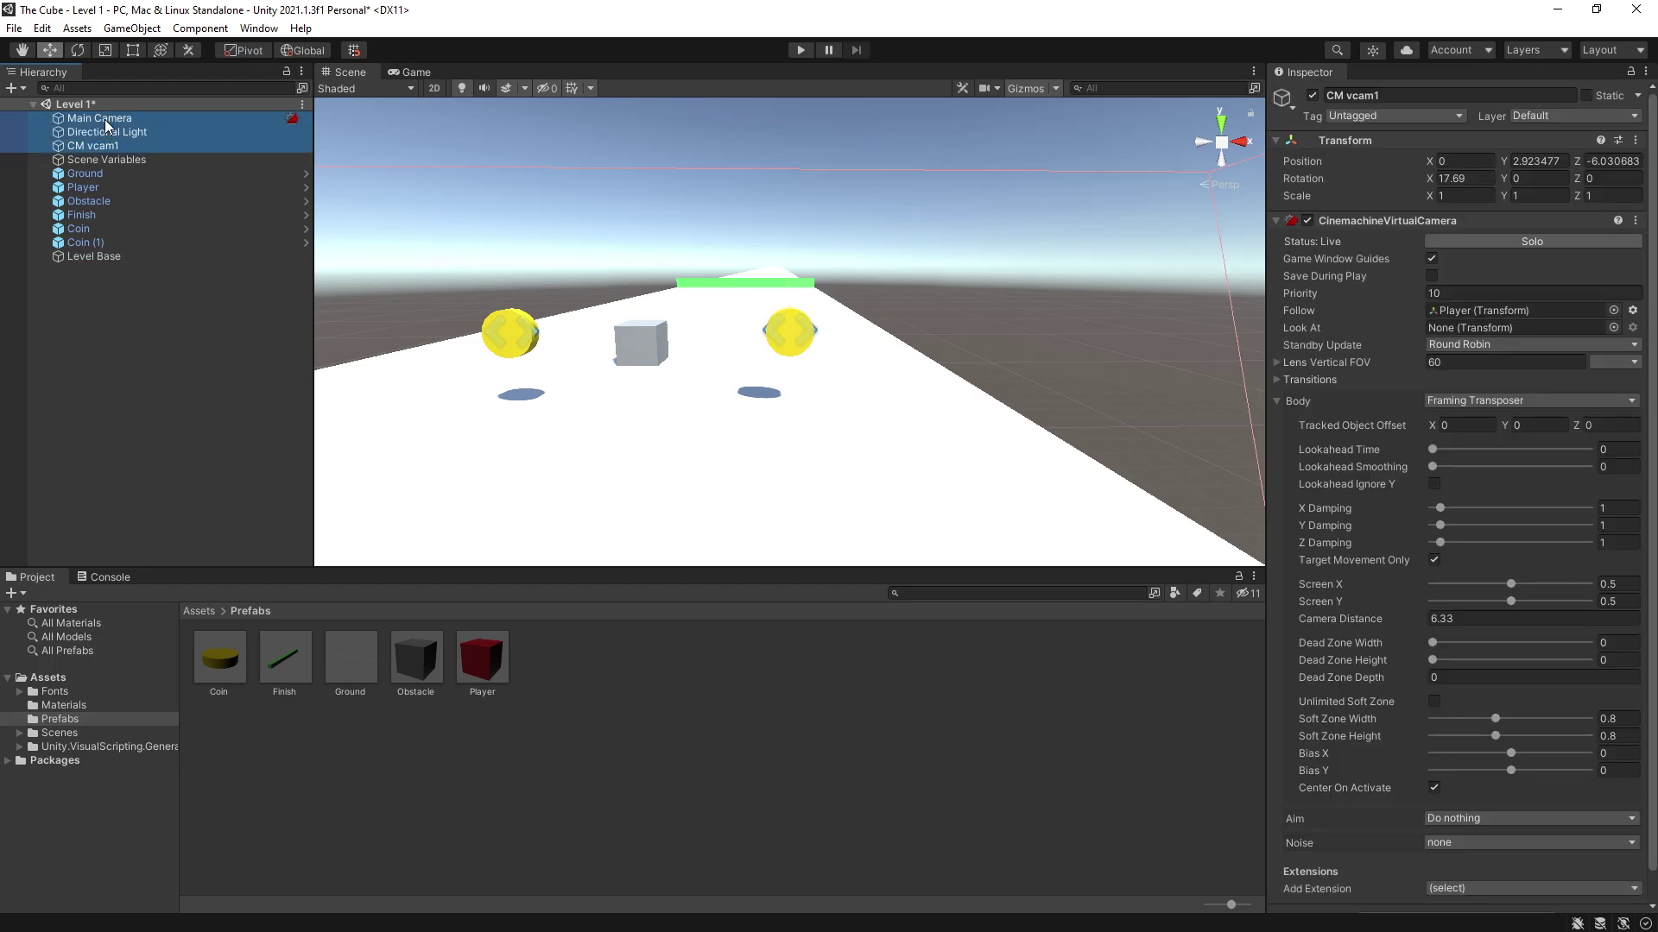
left_click_drag(106, 119, 623, 758)
left_click(80, 221)
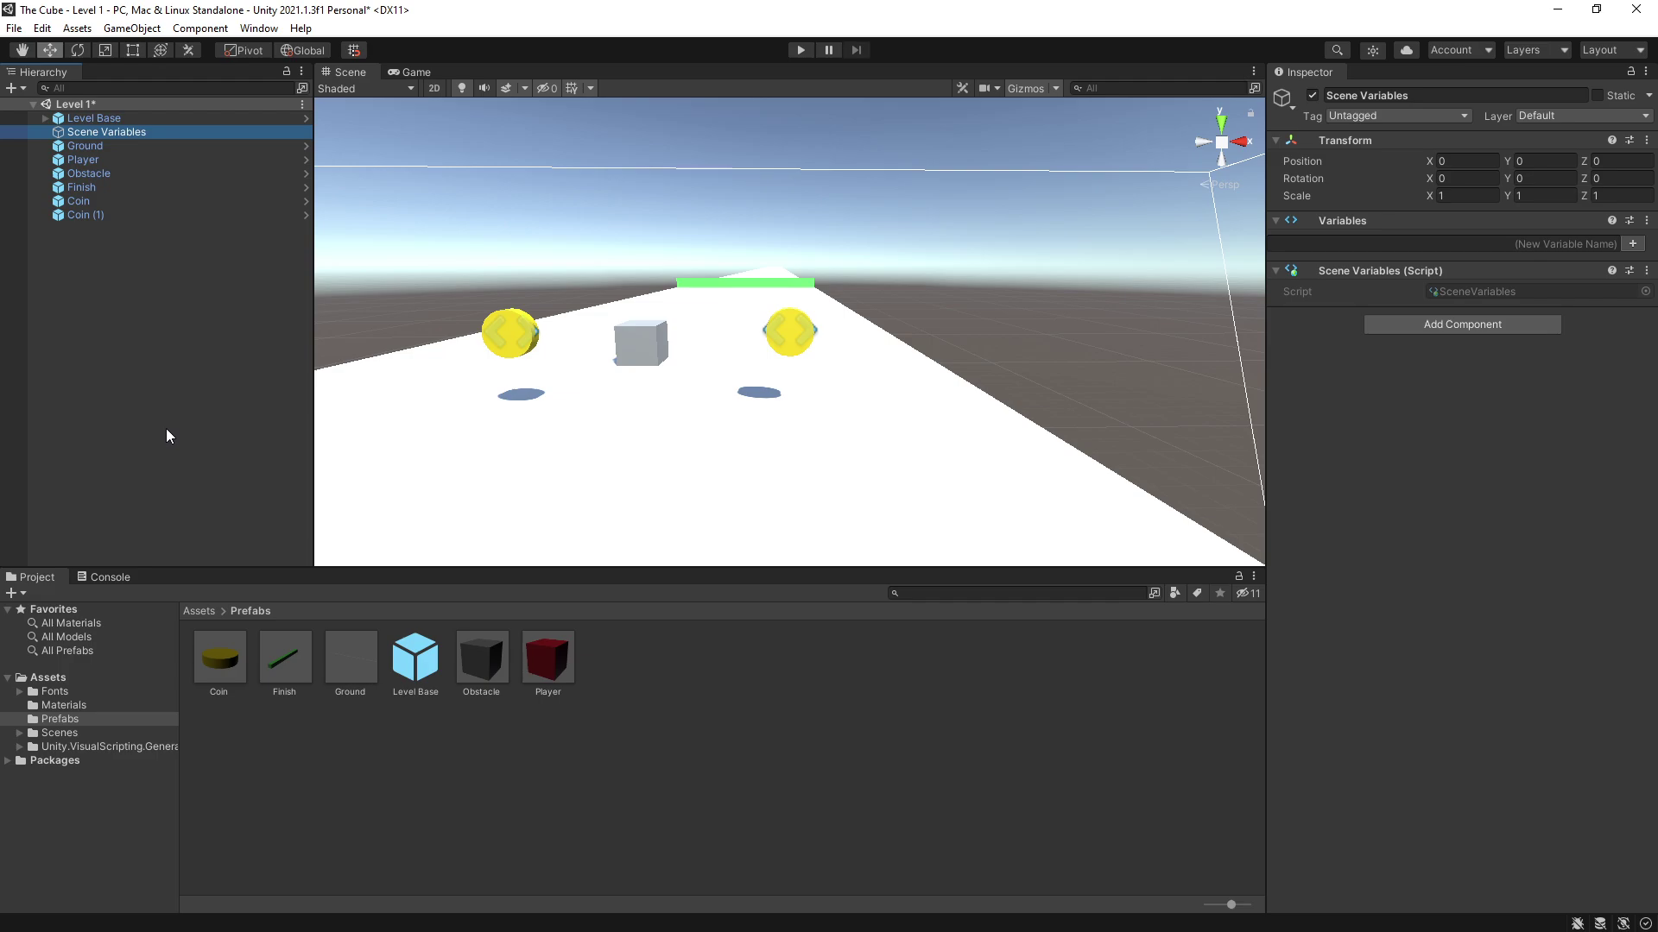
left_click(160, 399)
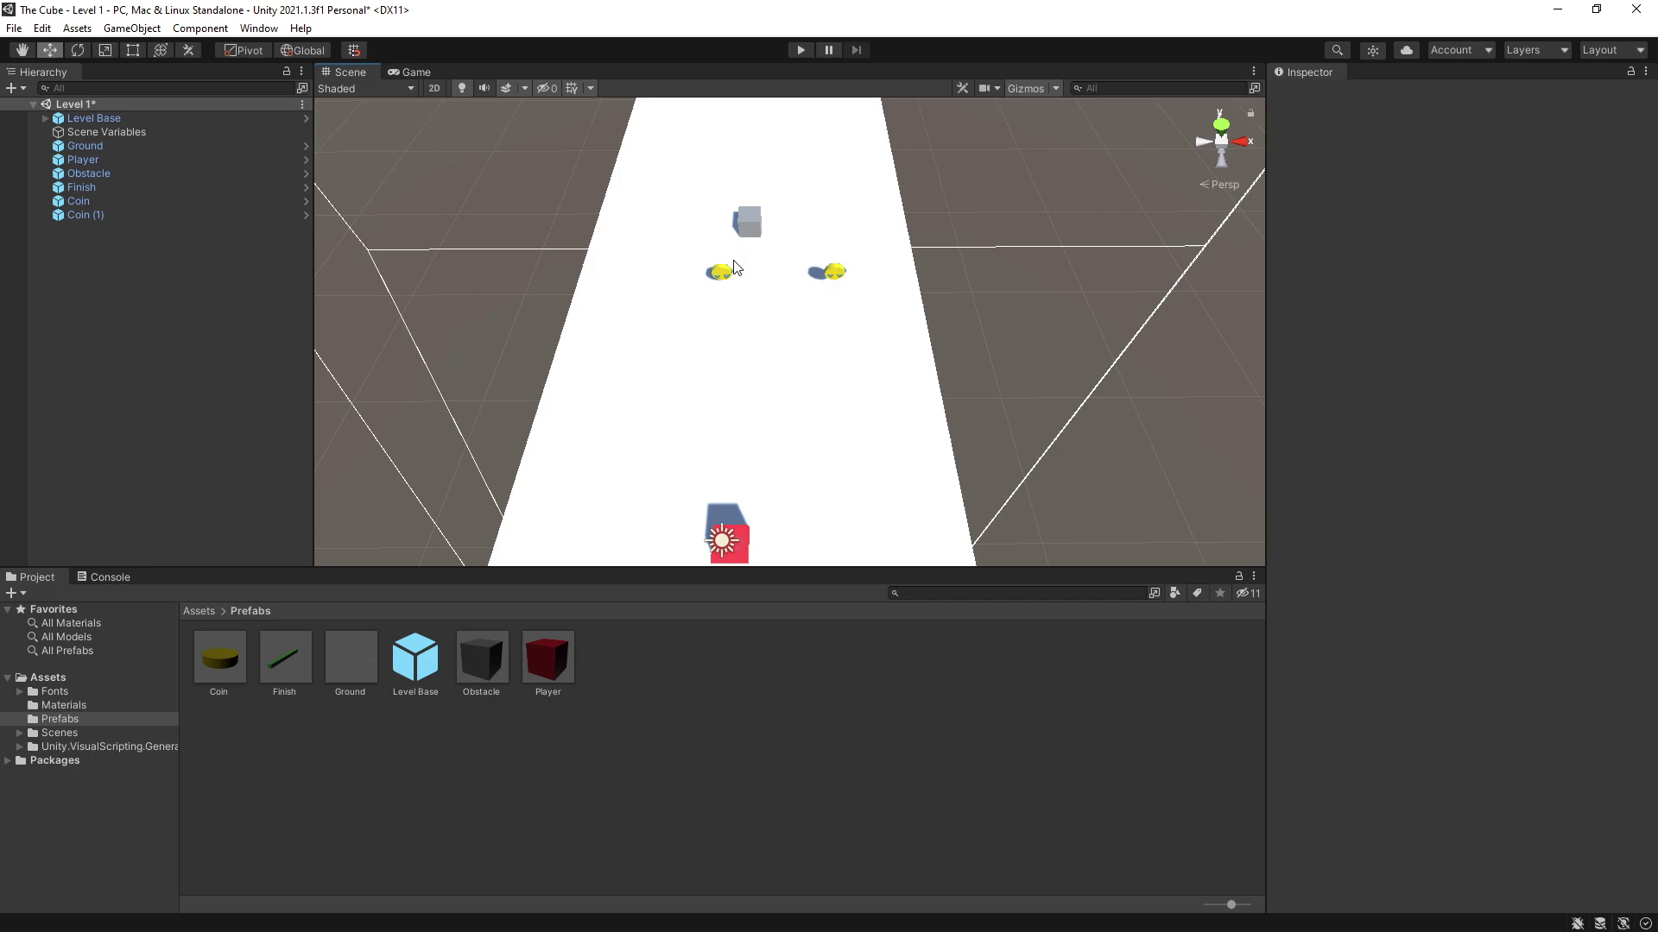
Duplicate the obstacle four times and scatter the copies along the track beyond the original
middle_click_drag(824, 196, 722, 315)
left_click(657, 357)
key("ctrl+d")
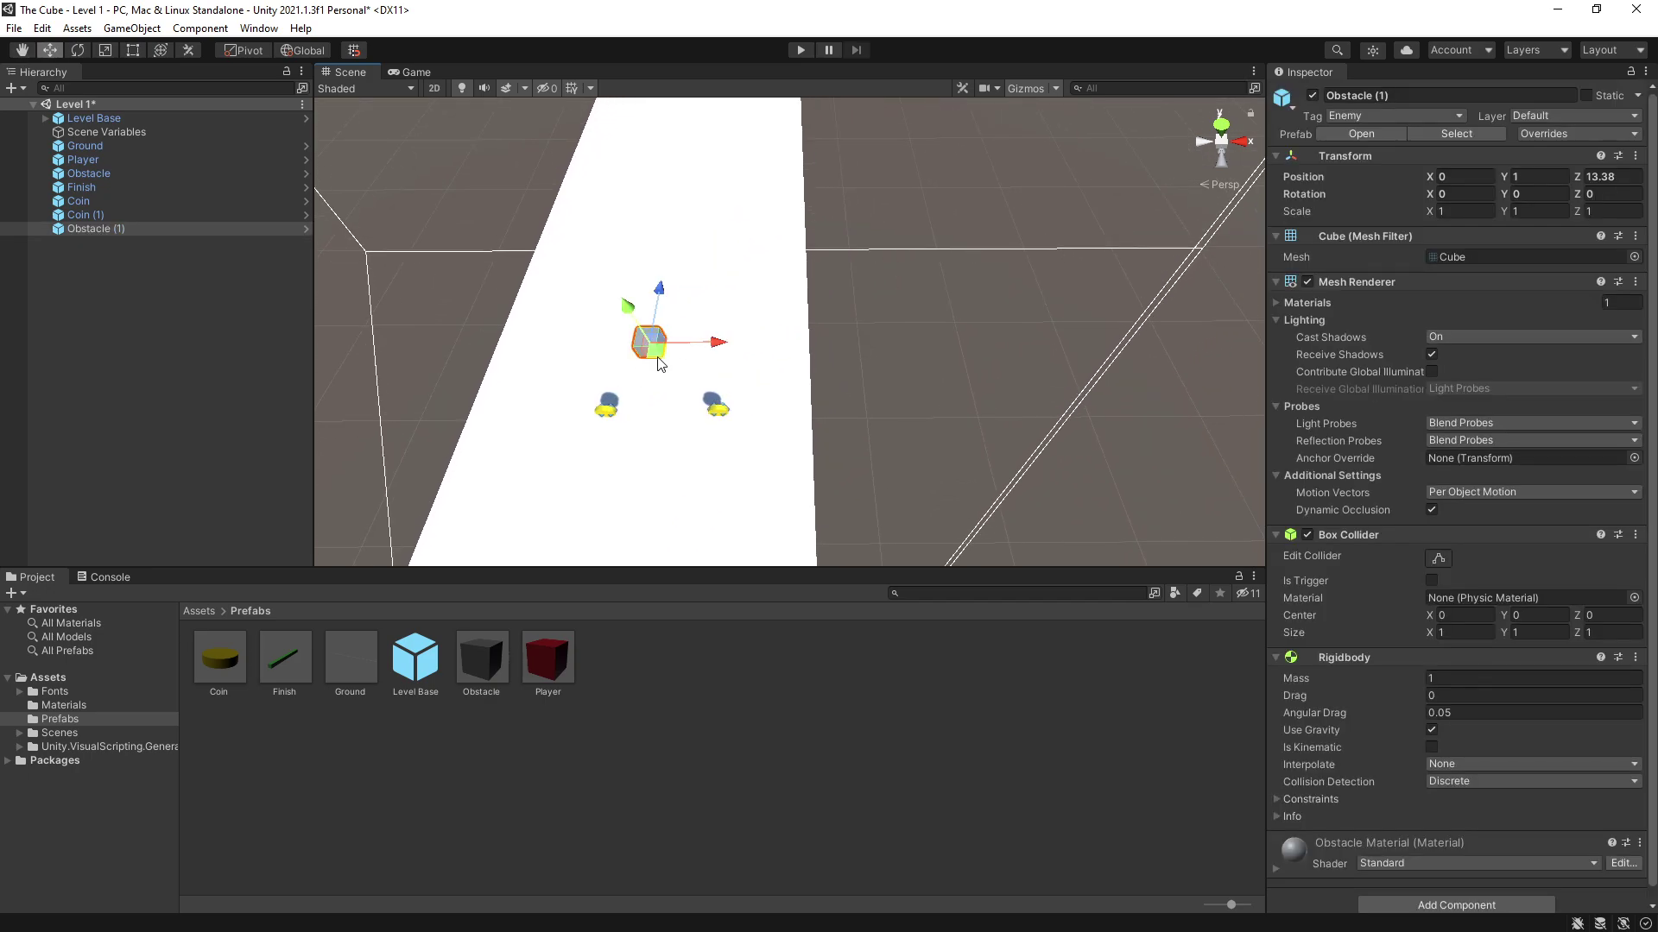
left_click_drag(658, 361, 674, 213)
key("ctrl+d")
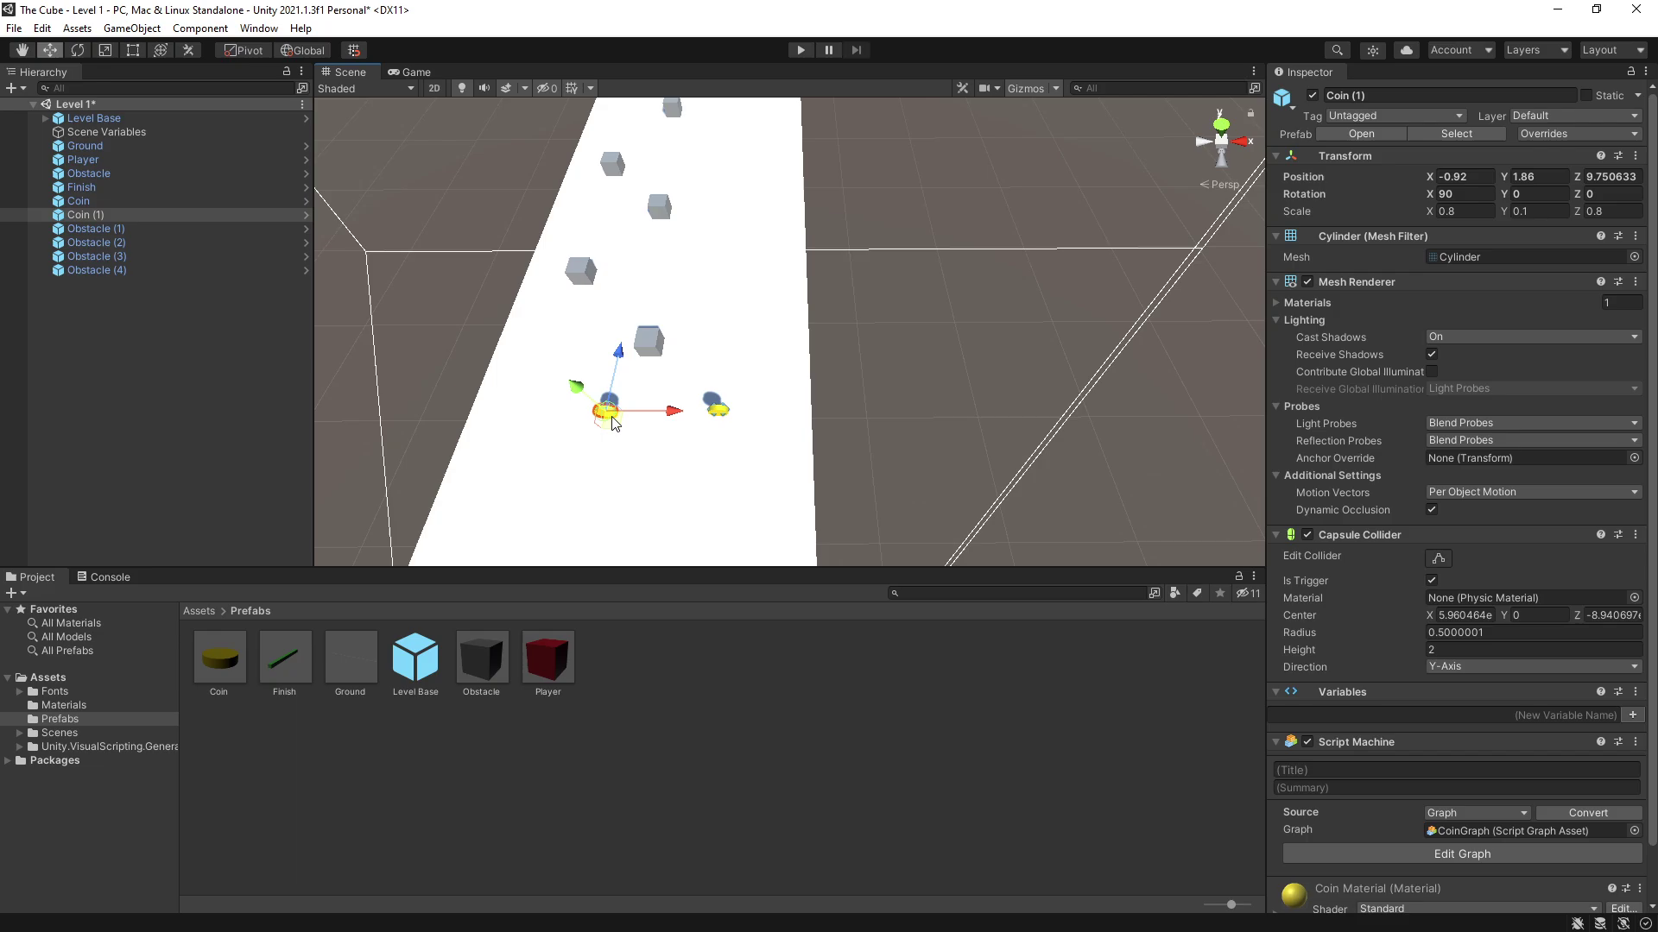
Add a third coin, spread all three beside the farther obstacles with Coin (1) at about X 2.83, Z 26.37, and save the scene
left_click_drag(612, 415, 710, 157)
left_click(718, 410)
key("ctrl+d")
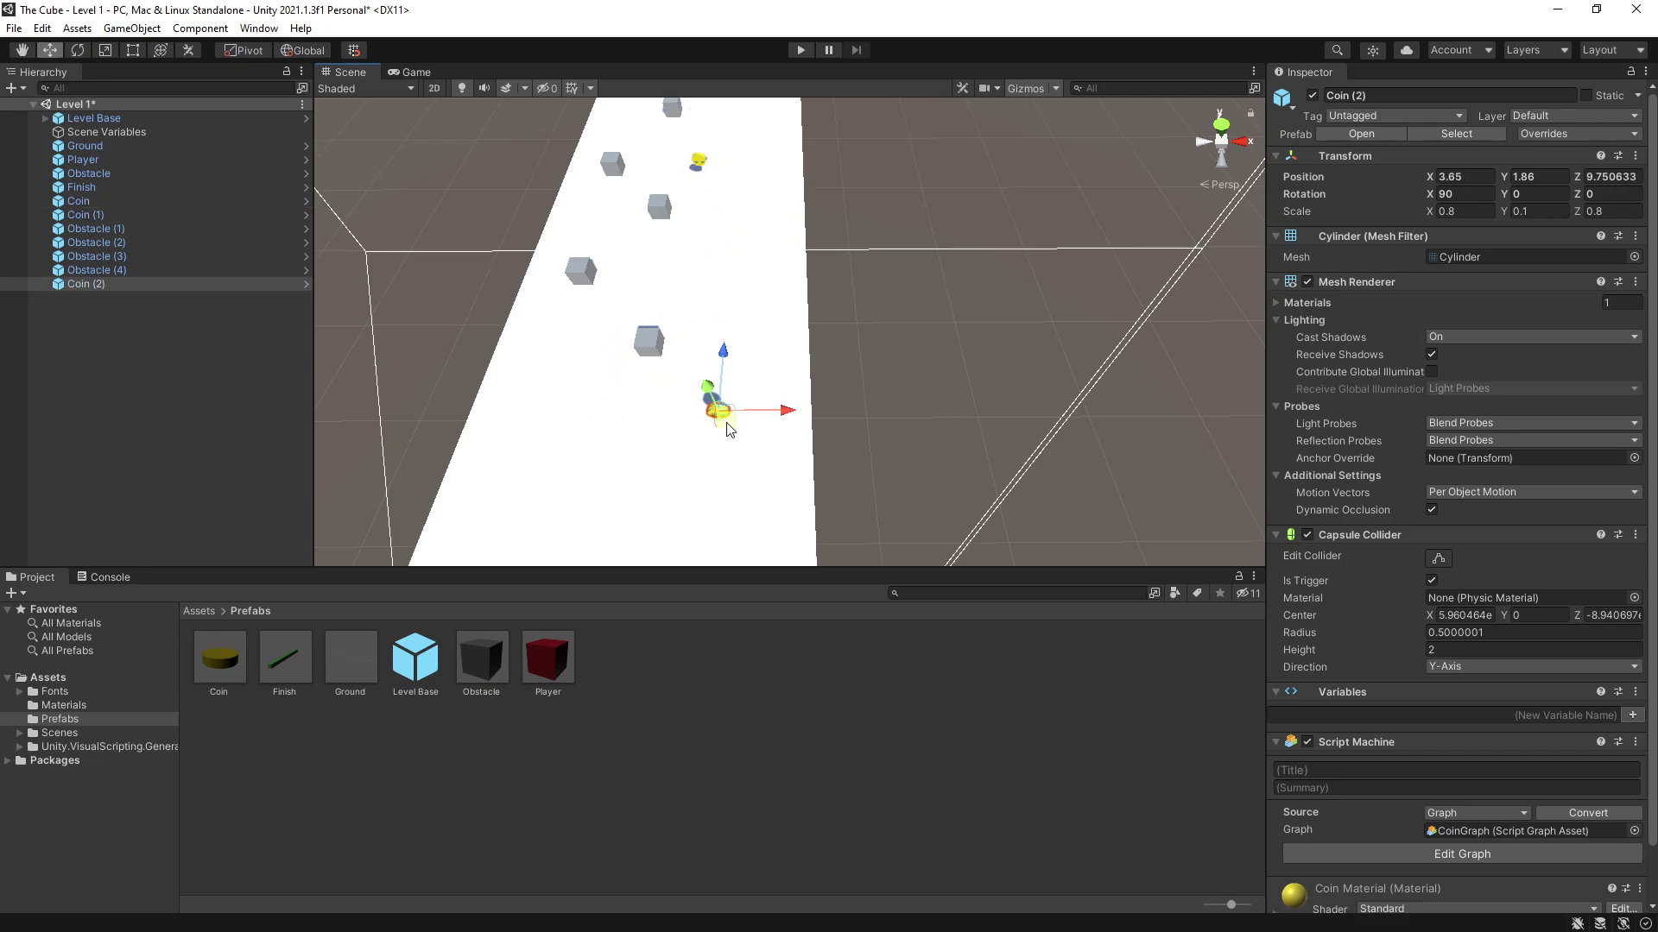
left_click_drag(730, 429, 736, 202)
left_click(718, 413)
left_click_drag(717, 413, 748, 128)
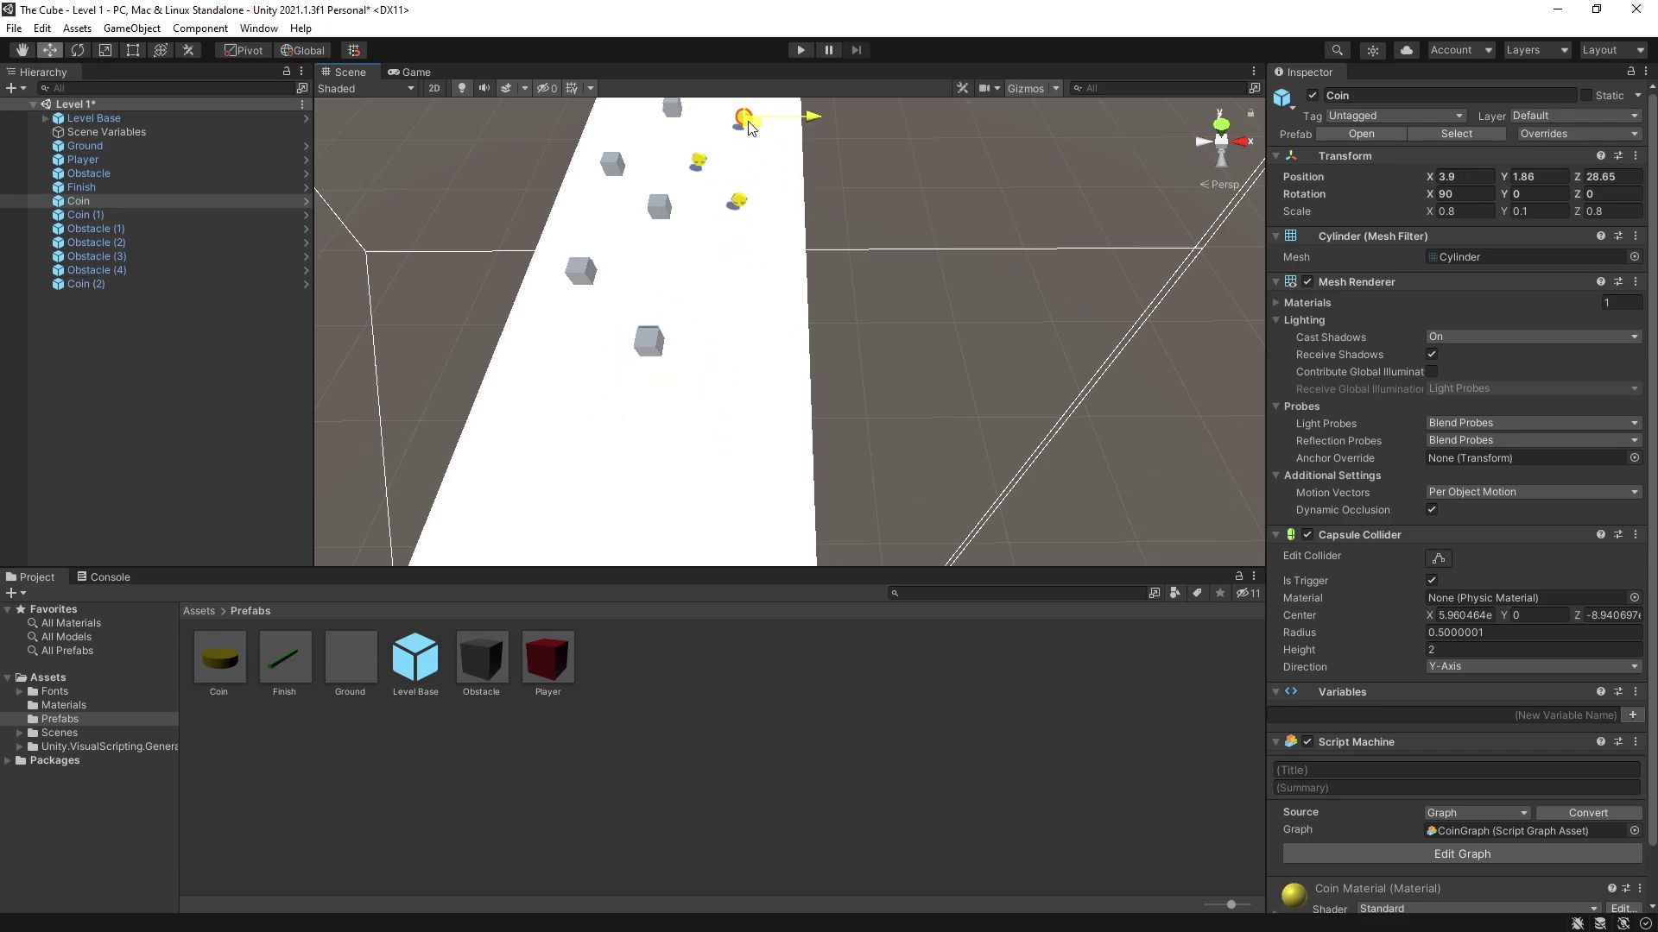
left_click_drag(750, 127, 748, 119)
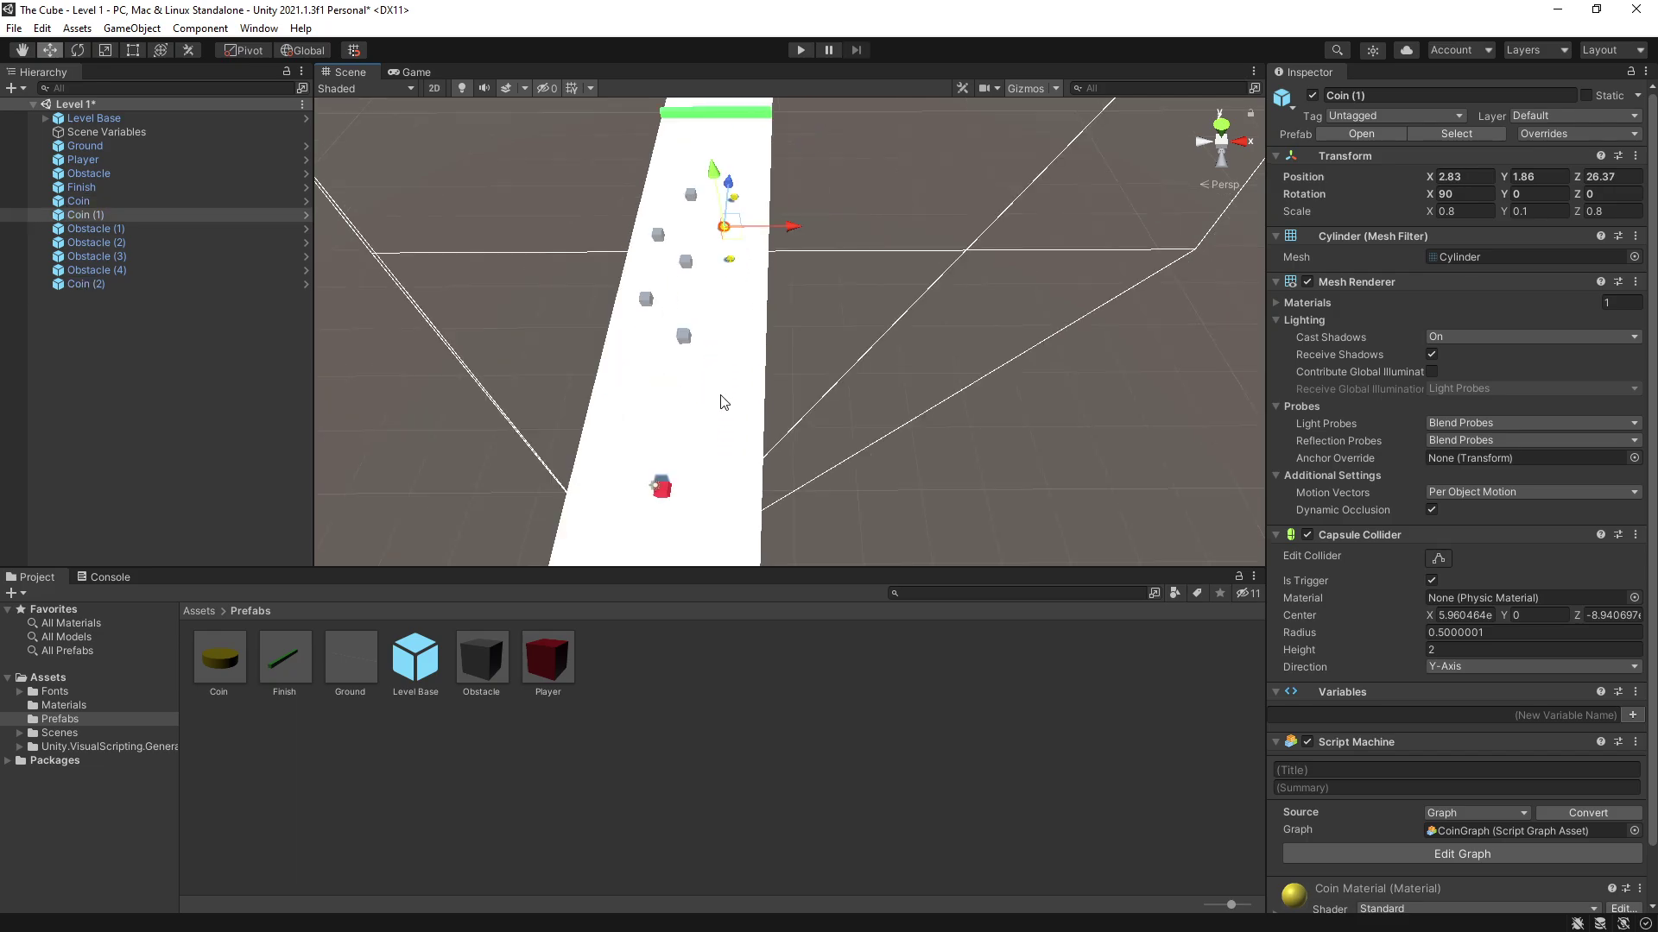
middle_click_drag(712, 350, 713, 370)
middle_click_drag(668, 468, 689, 425)
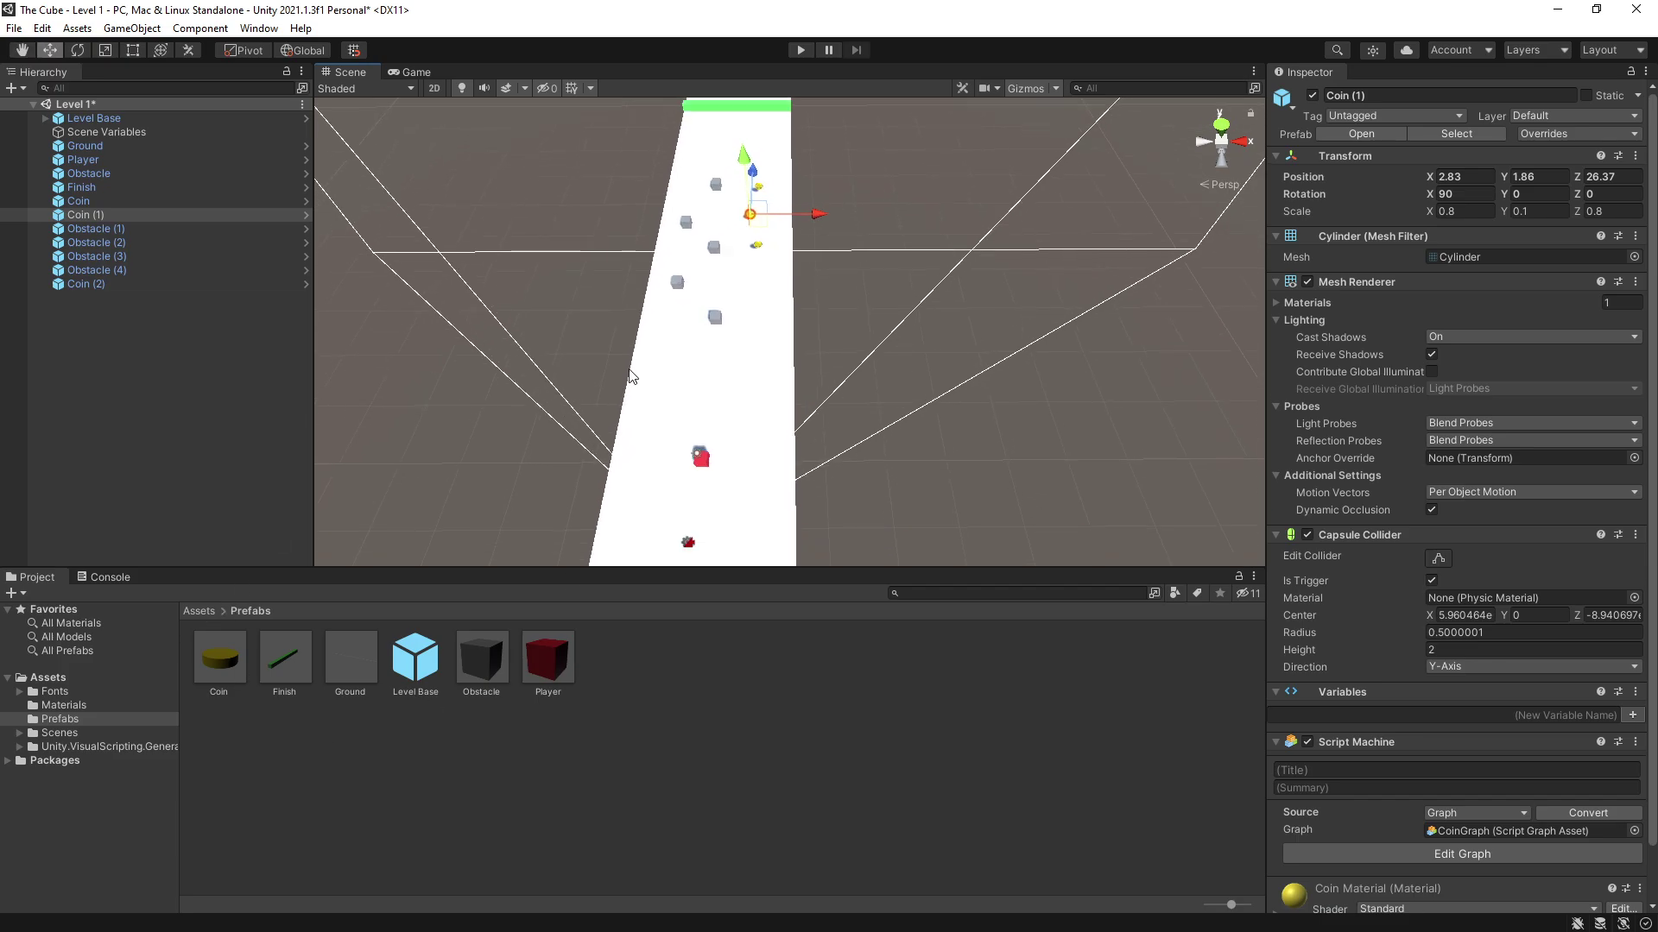
key("ctrl+s")
Duplicate the Level 1 scene in the Scenes folder as Level 2 and open the copy
left_click(199, 612)
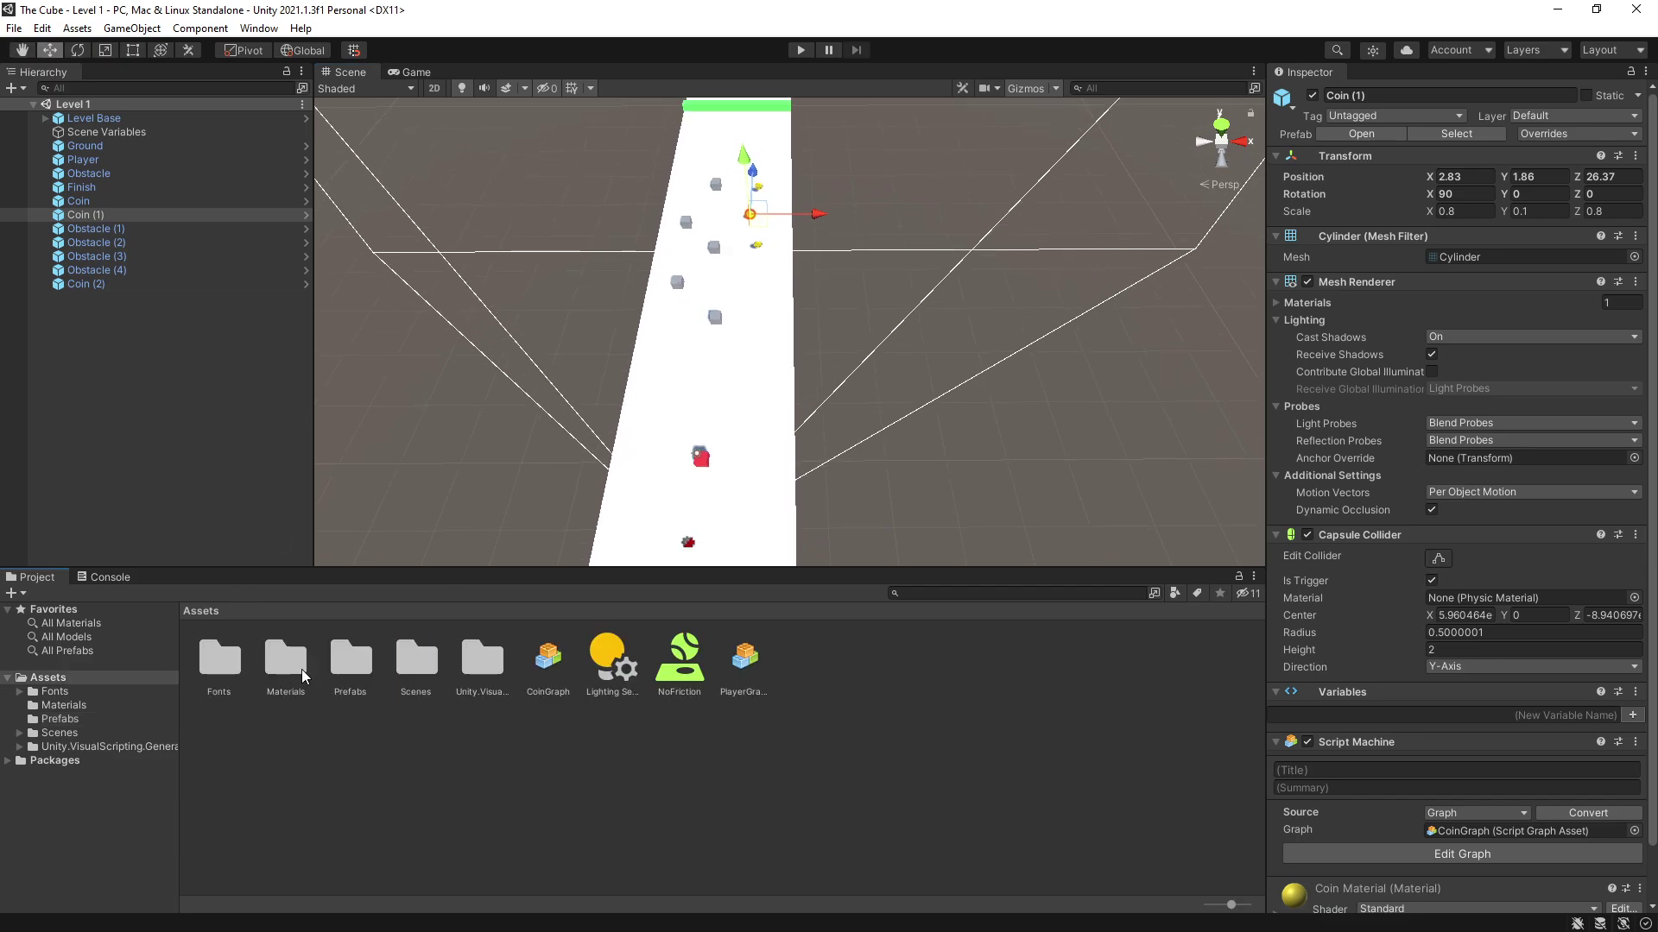
double_click(416, 661)
left_click(302, 695)
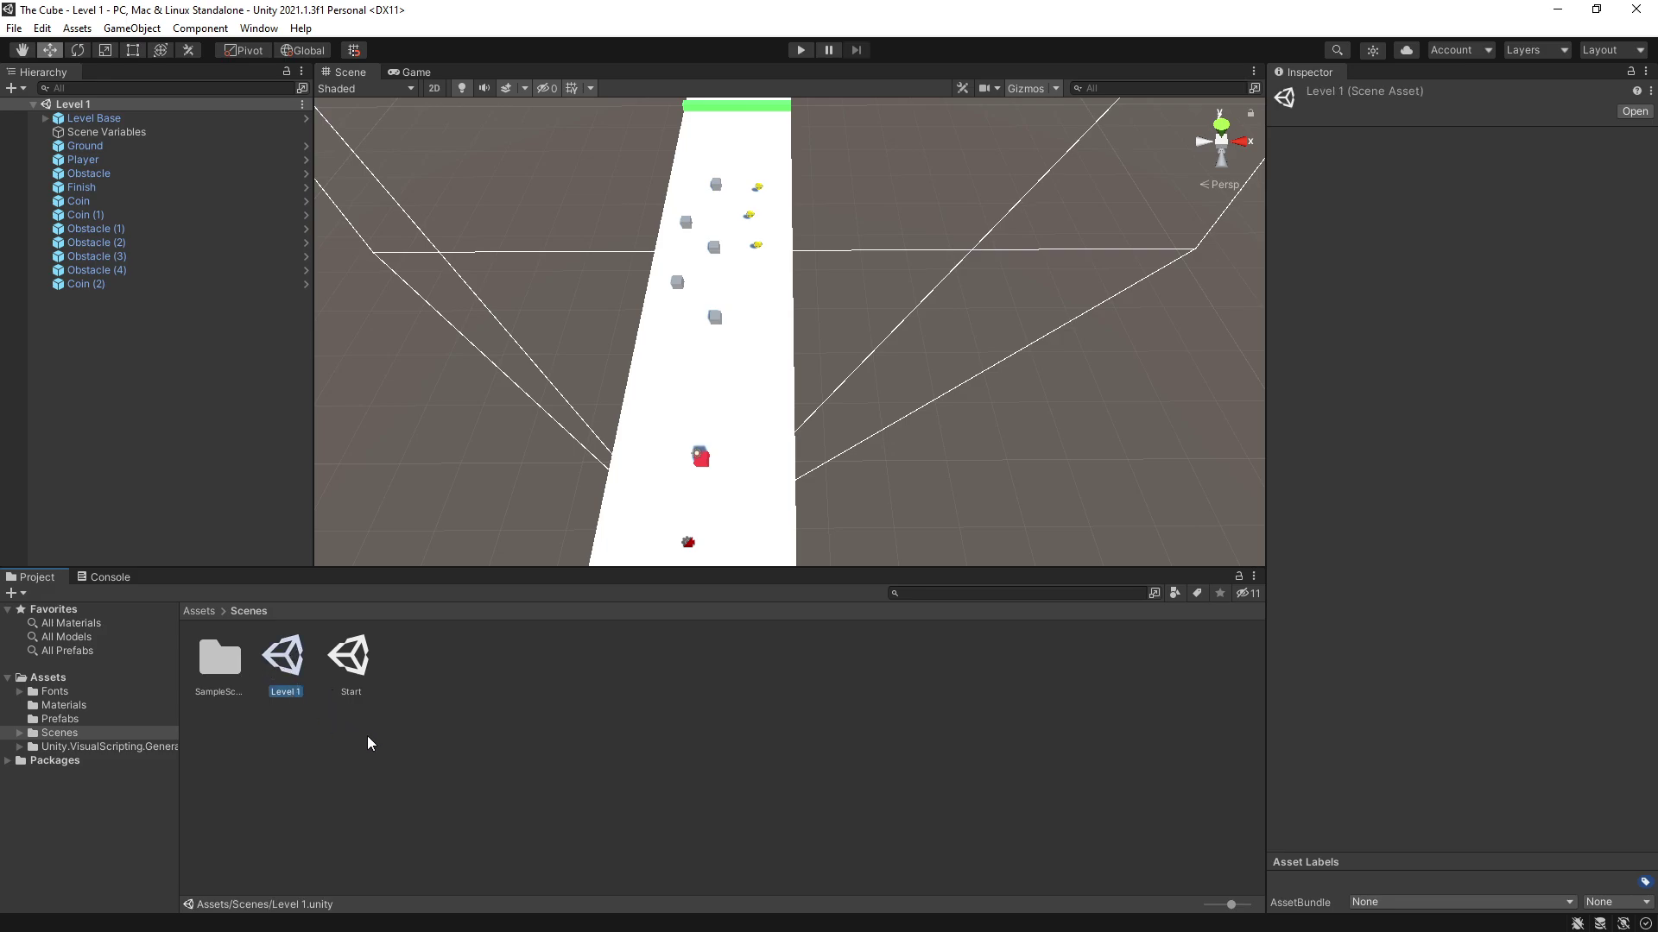
key("ctrl+d")
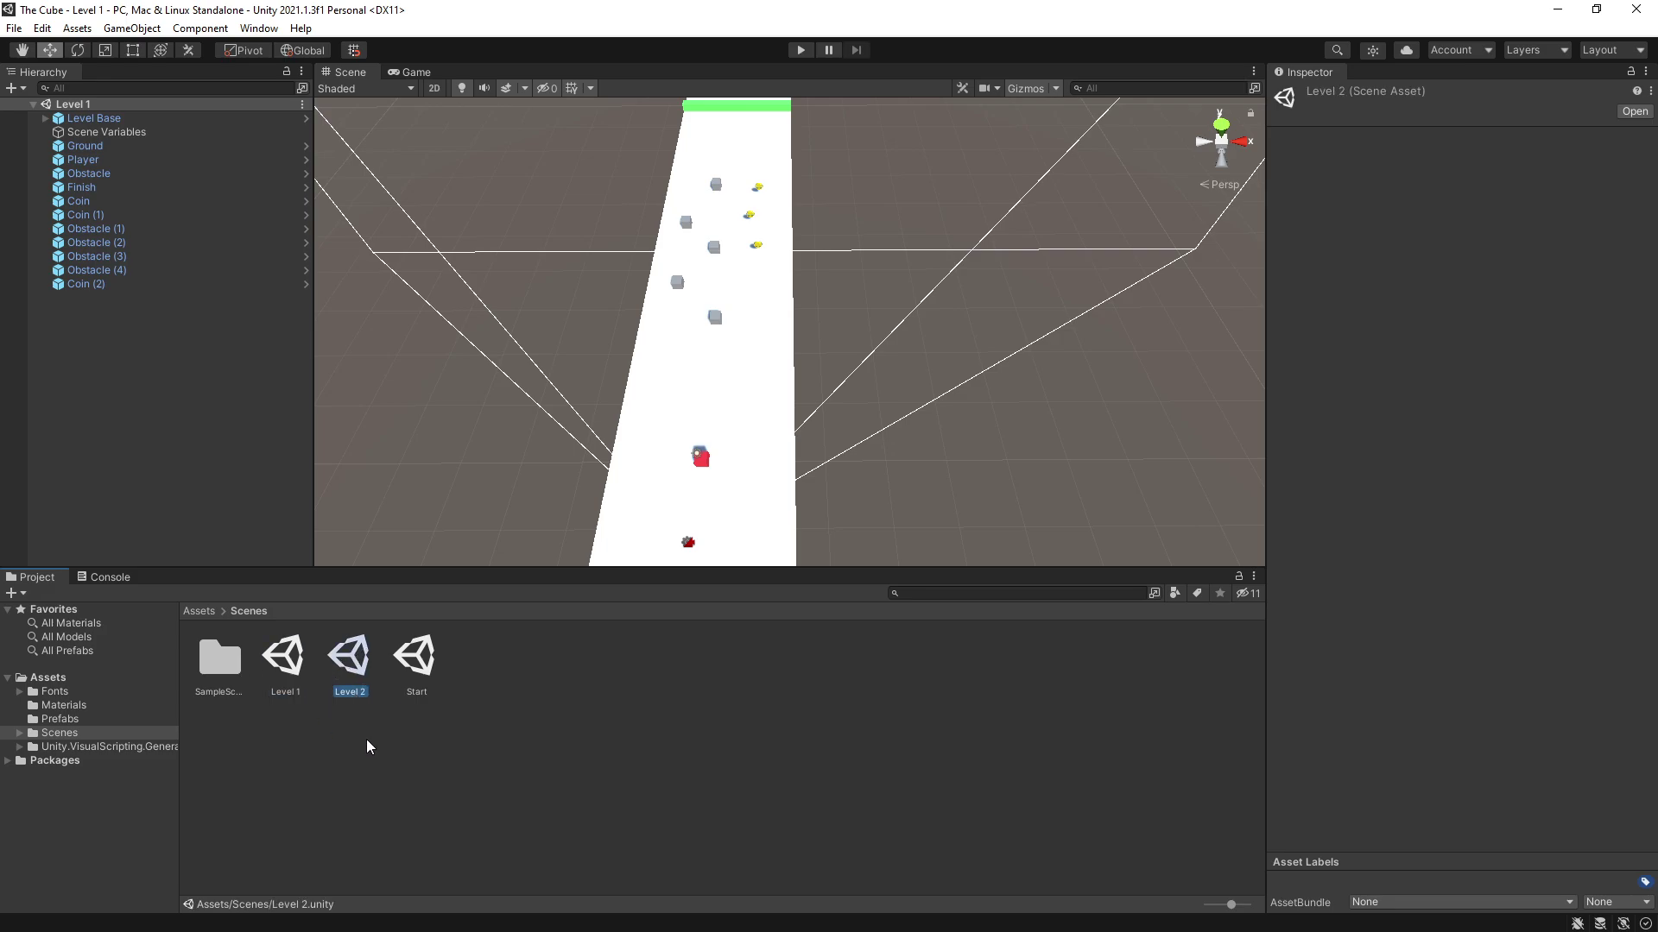
double_click(351, 660)
Set the Level 2 scene view to an orthographic top view
left_click_drag(717, 285, 731, 240, "alt")
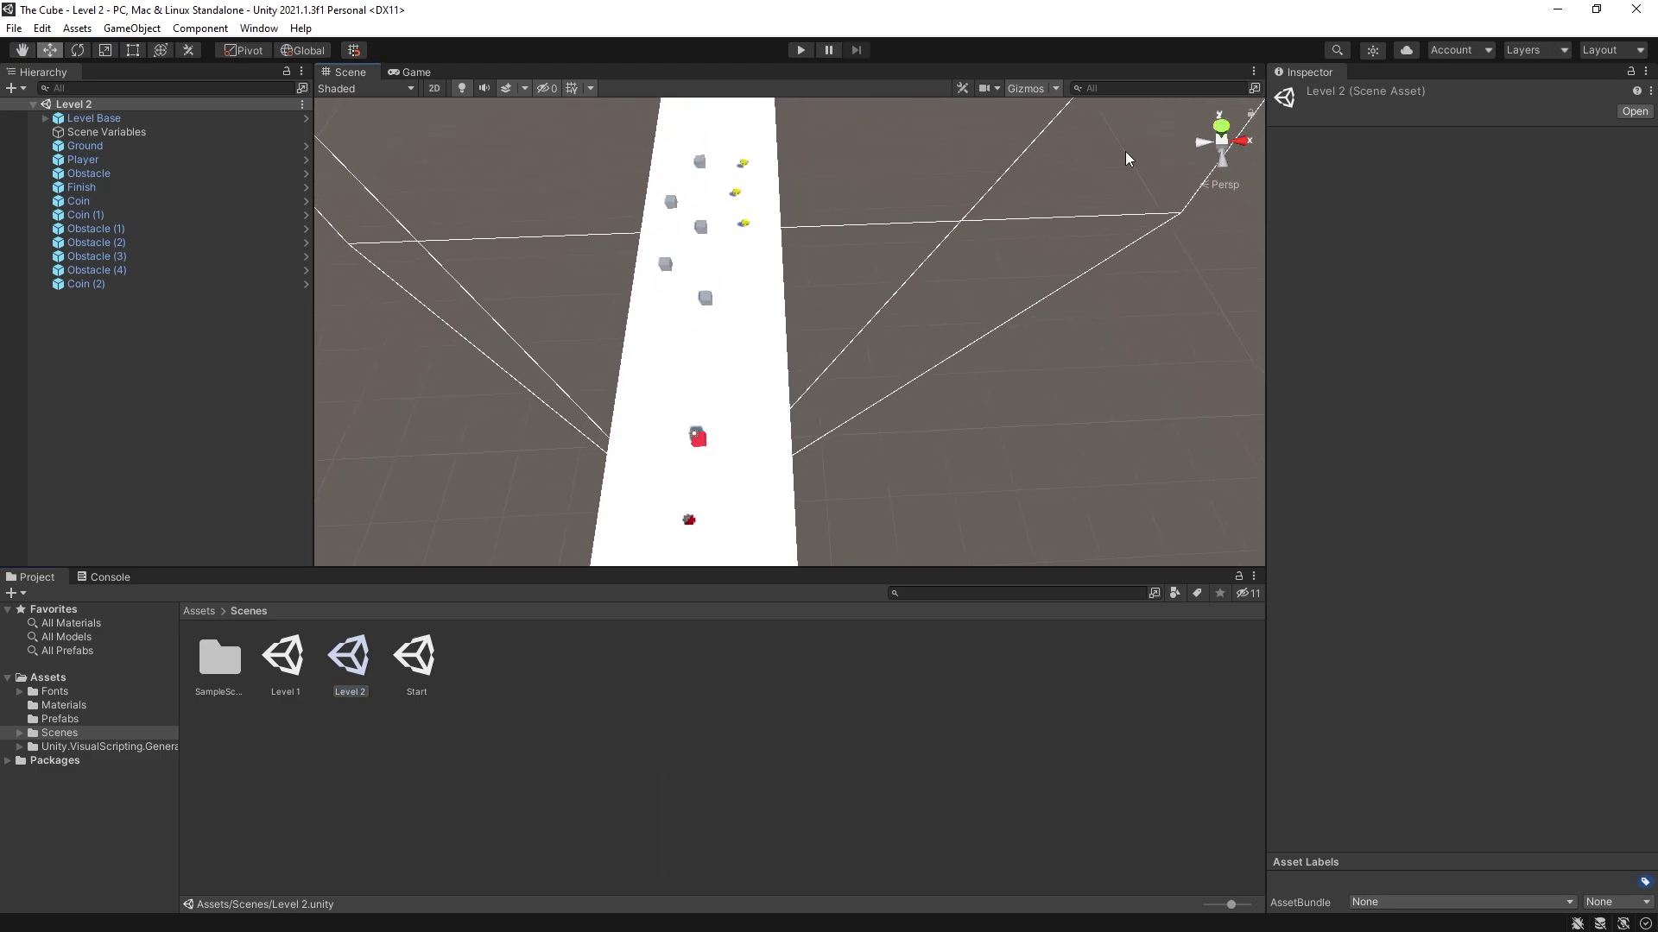
left_click(1223, 128)
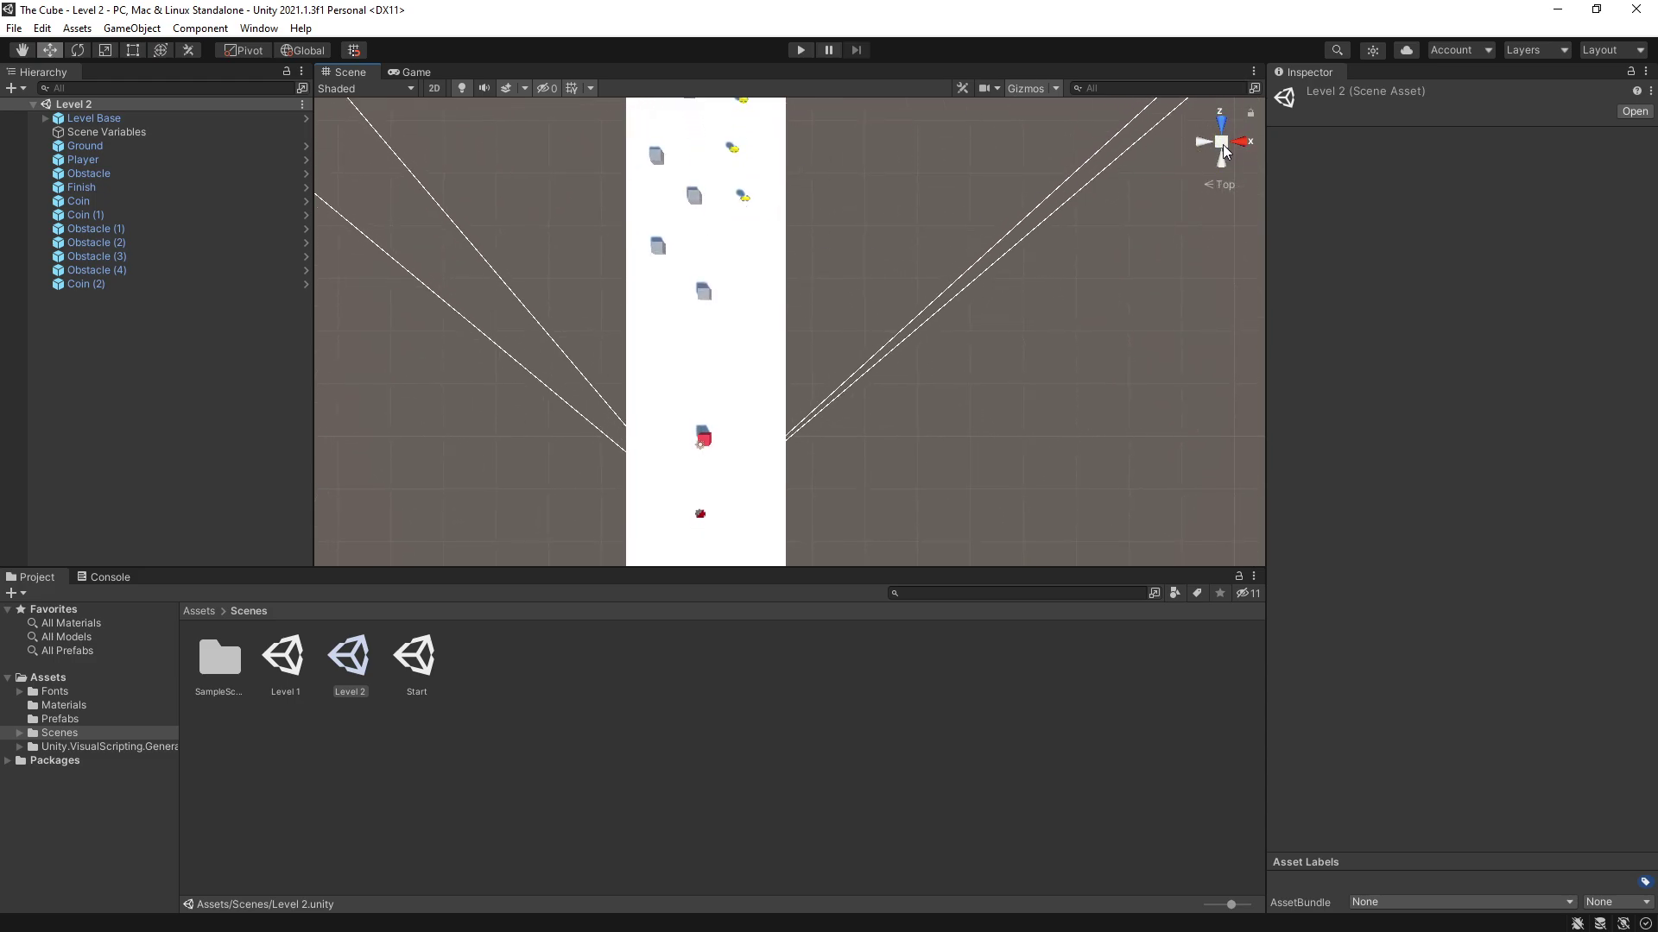
left_click(1223, 145)
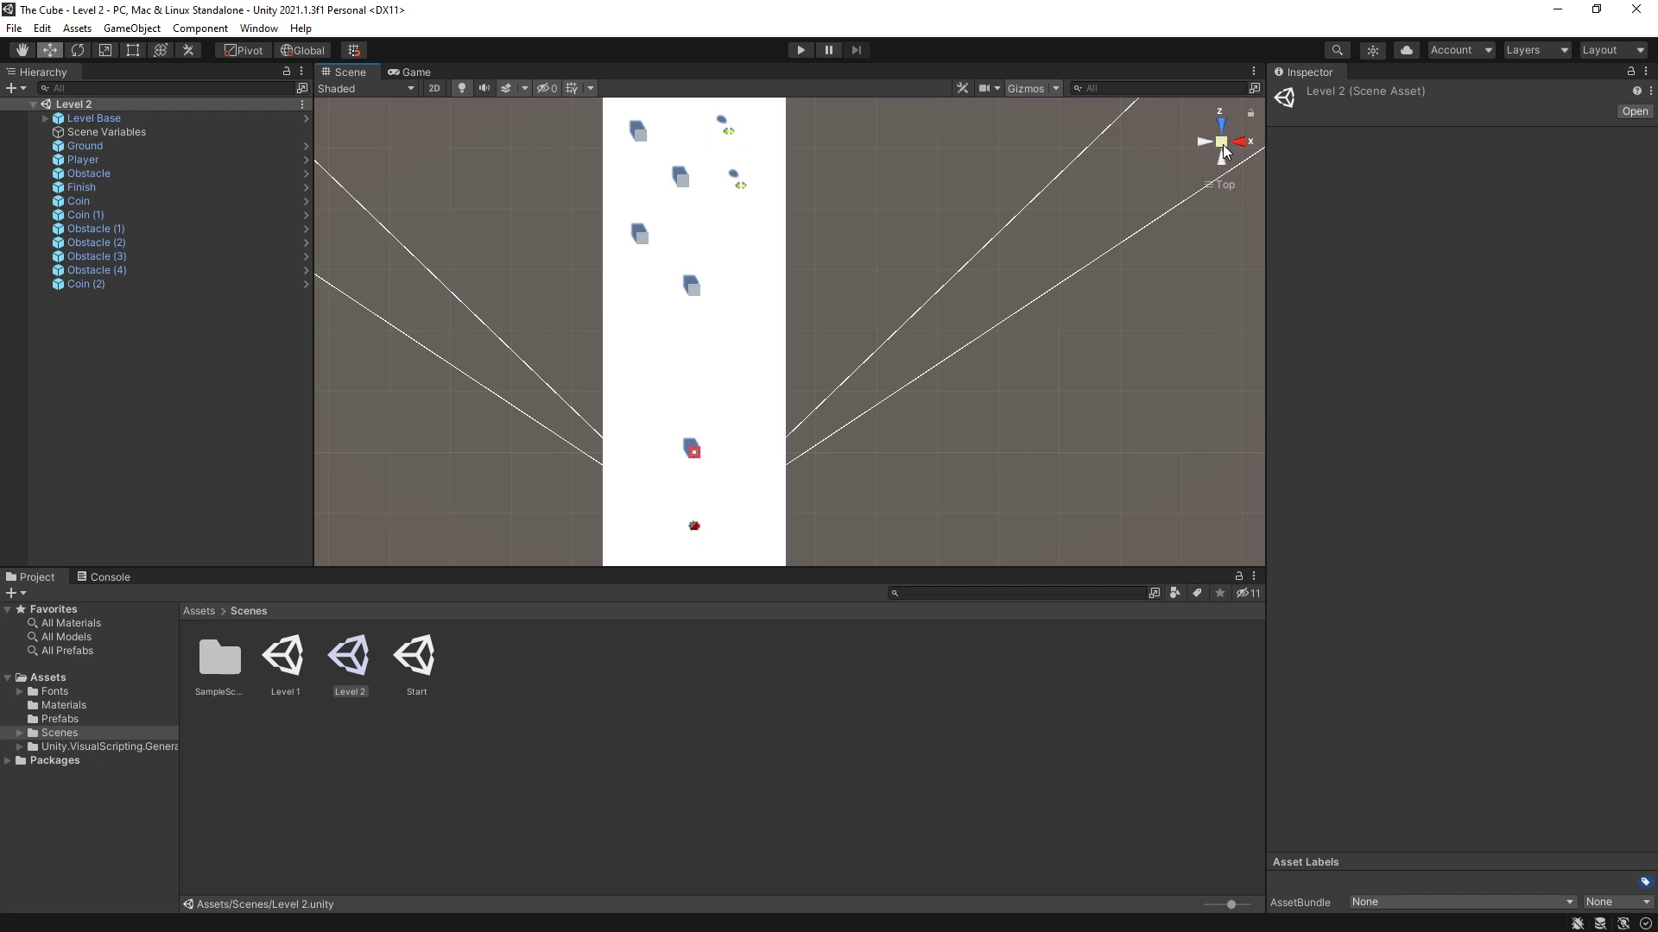
left_click(1223, 145)
left_click(1222, 145)
Move the green Finish object much farther along the track in Level 2
scroll(707, 319, "up", 3)
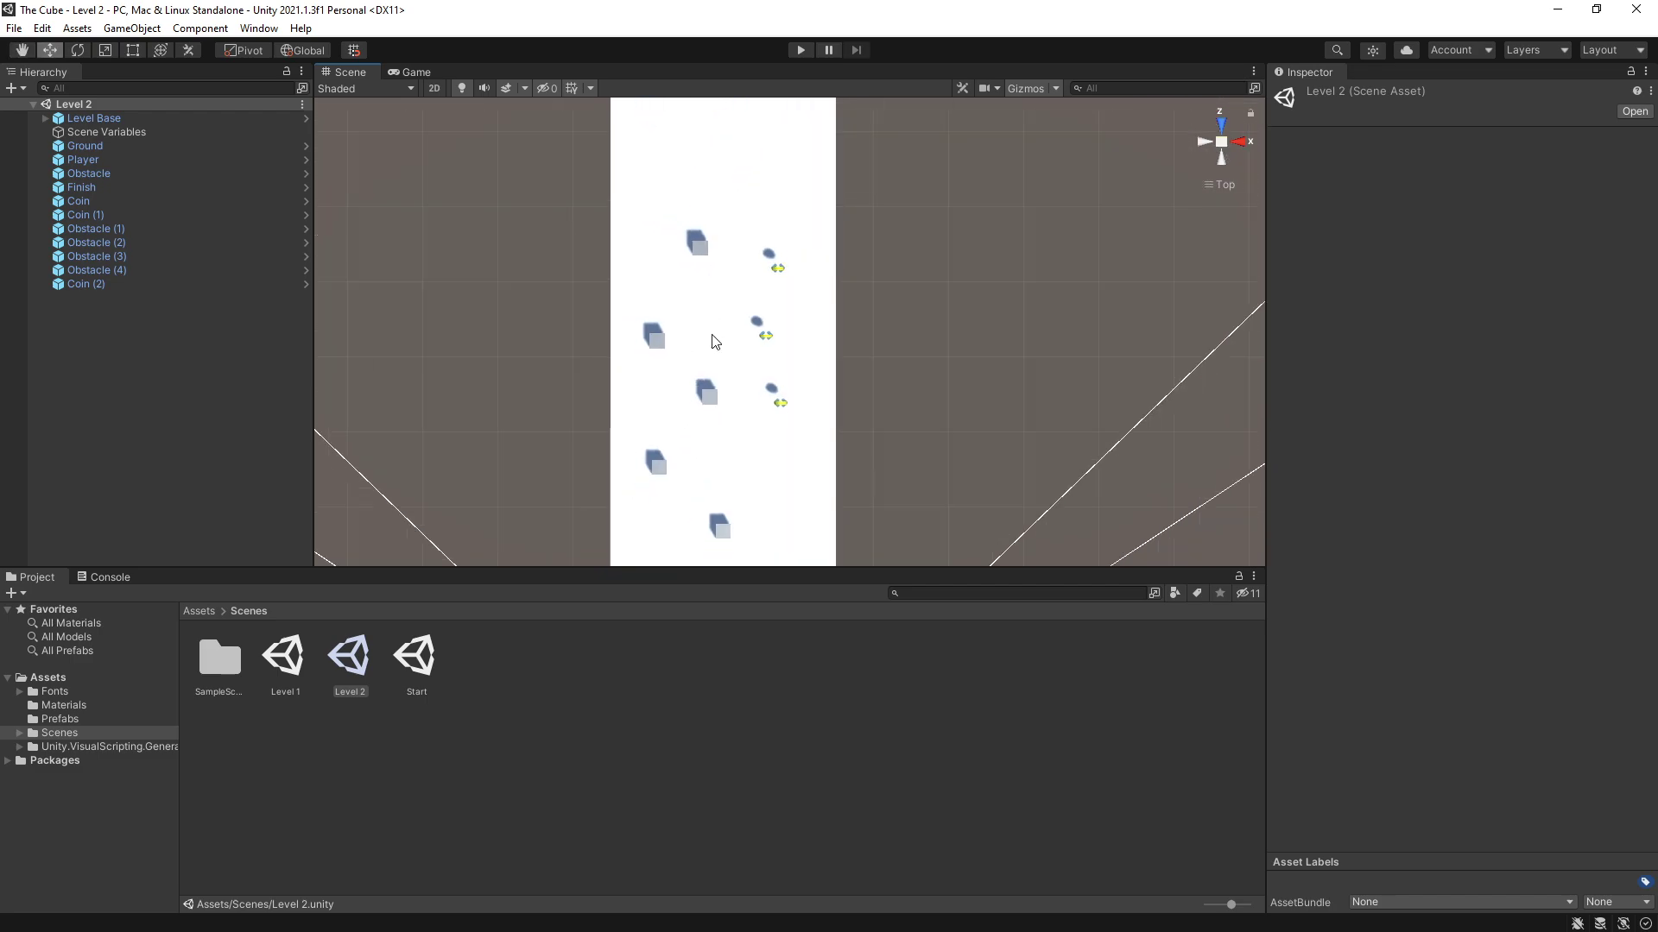
scroll(715, 341, "down", 4)
middle_click_drag(754, 204, 604, 277)
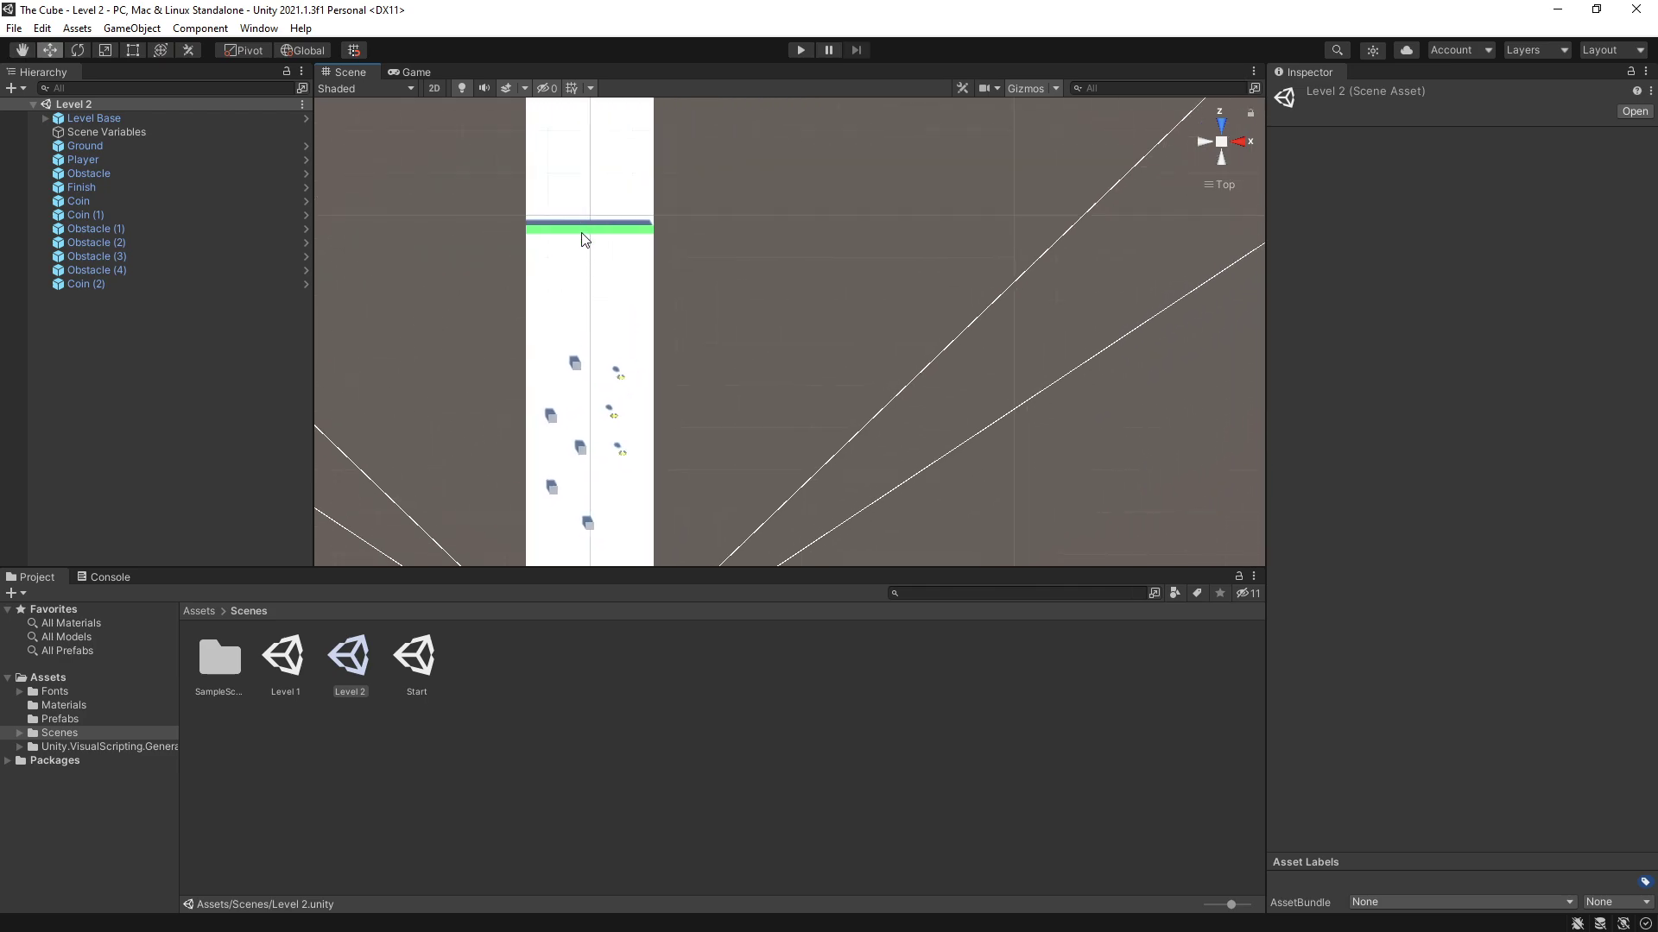
left_click(584, 239)
left_click_drag(588, 173, 584, 3)
scroll(575, 380, "down", 4)
Spread the obstacles farther along the Level 2 track and add four copies, placing Obstacle (1) at about X -1.1, Z 28.7
middle_click_drag(602, 437, 628, 306)
scroll(627, 308, "up", 3)
left_click(605, 299)
left_click_drag(611, 294, 595, 171)
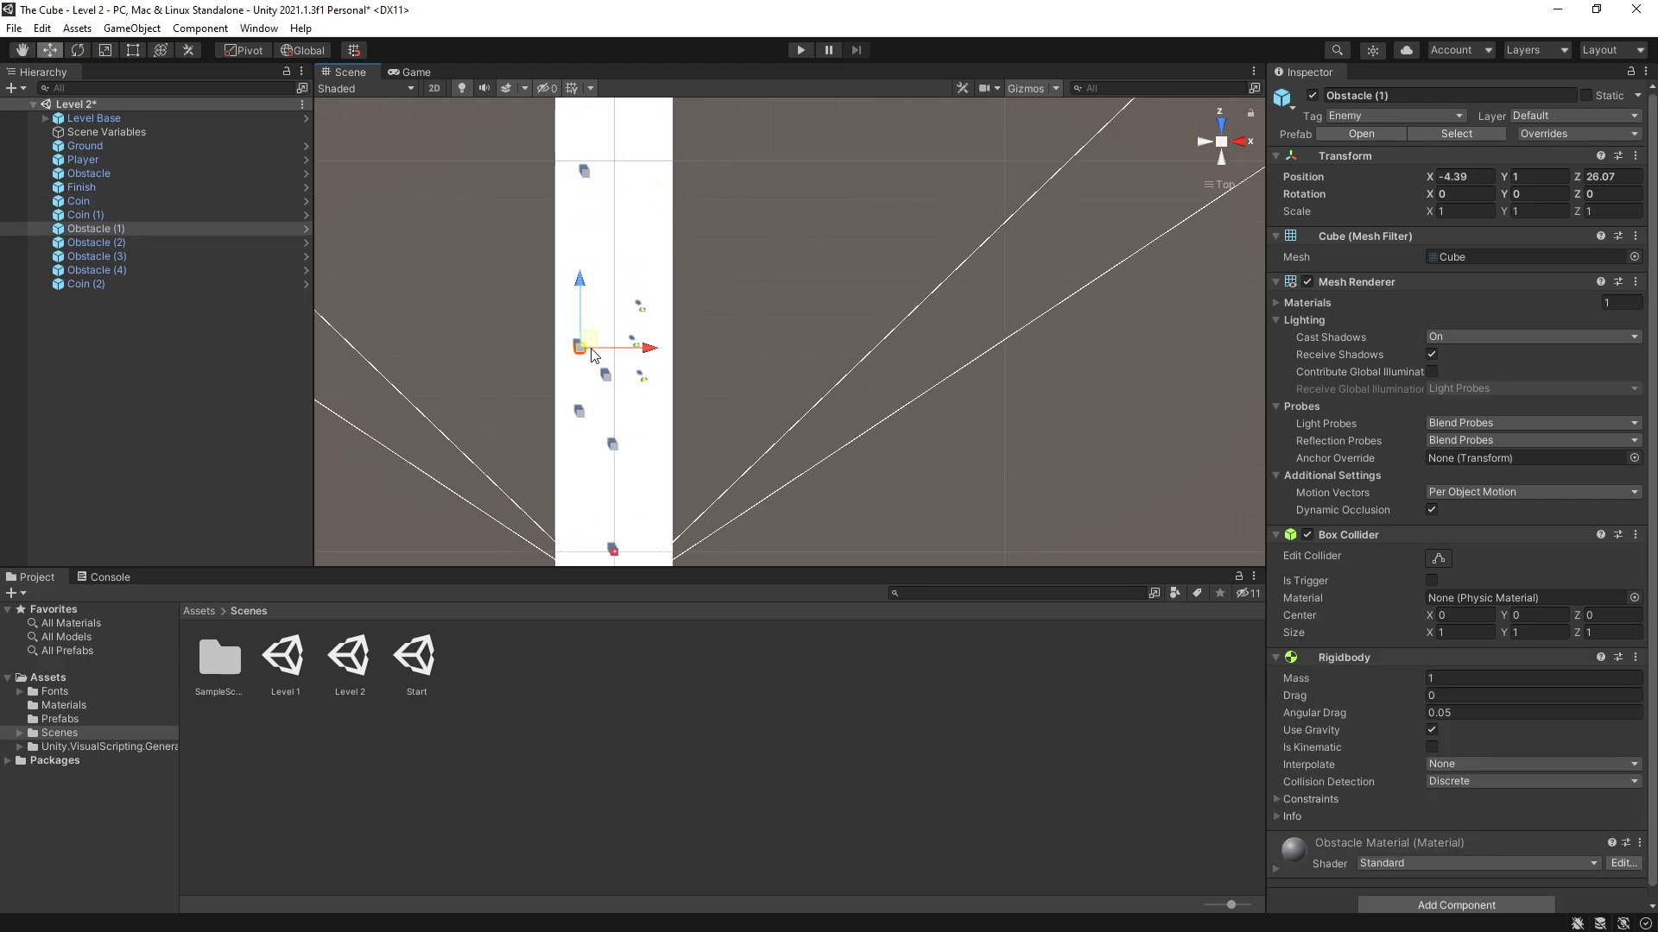
left_click_drag(594, 354, 591, 290)
key("ctrl+d")
key("ctrl+d")
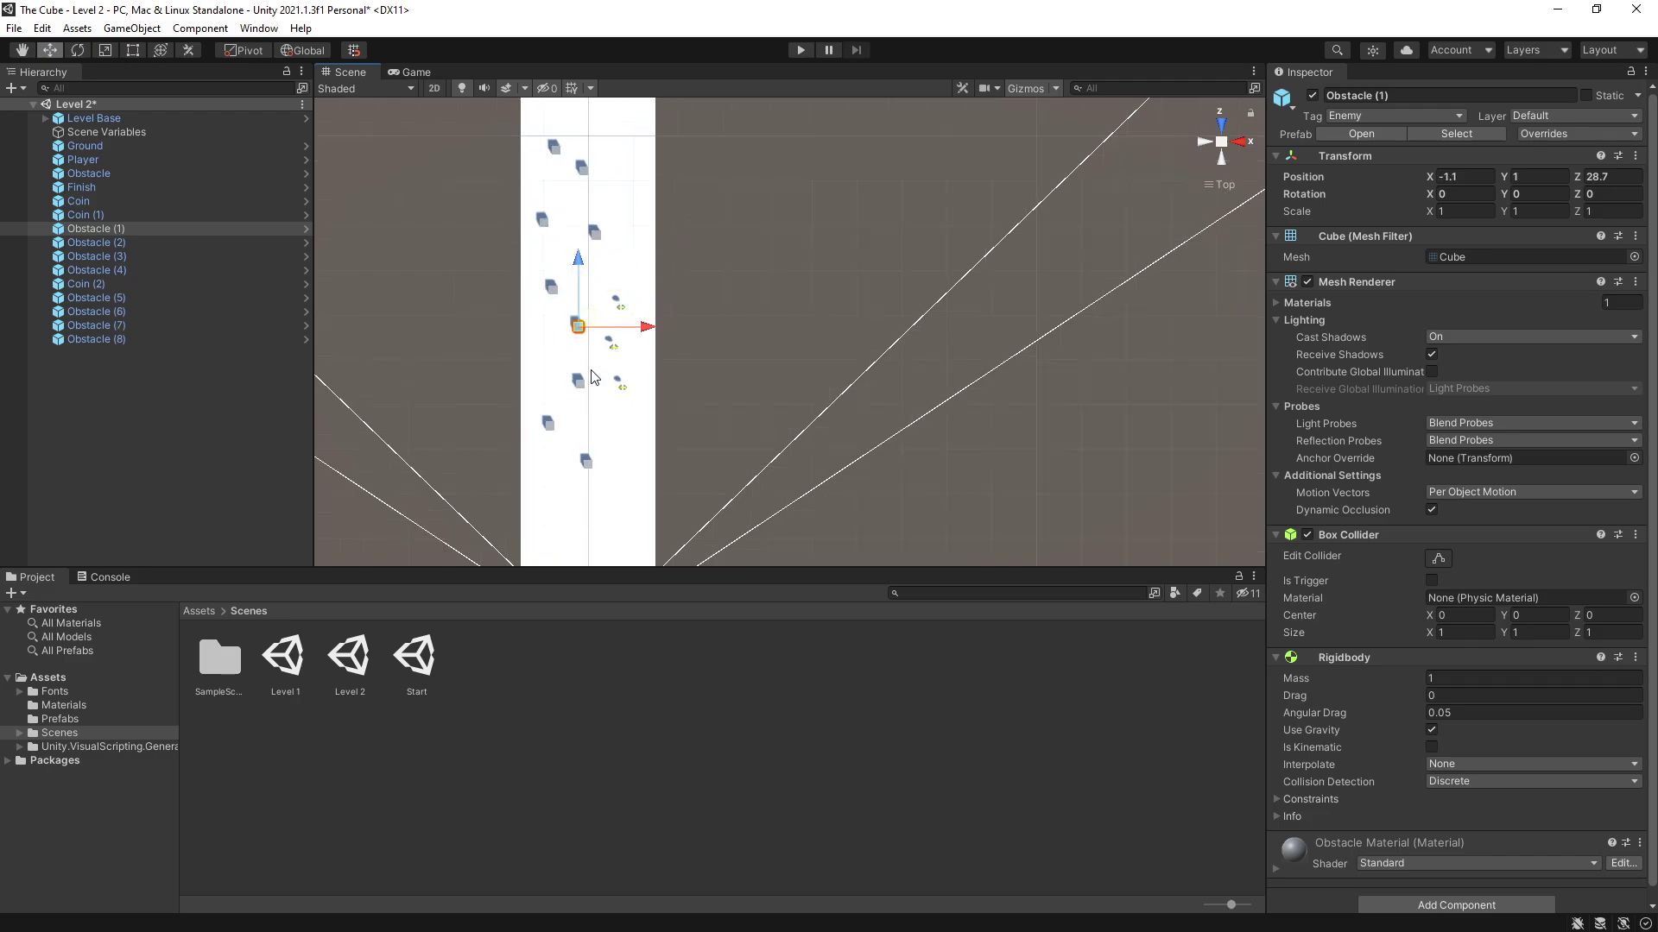
scroll(592, 370, "up", 4)
middle_click_drag(554, 364, 585, 386)
scroll(584, 385, "up", 2)
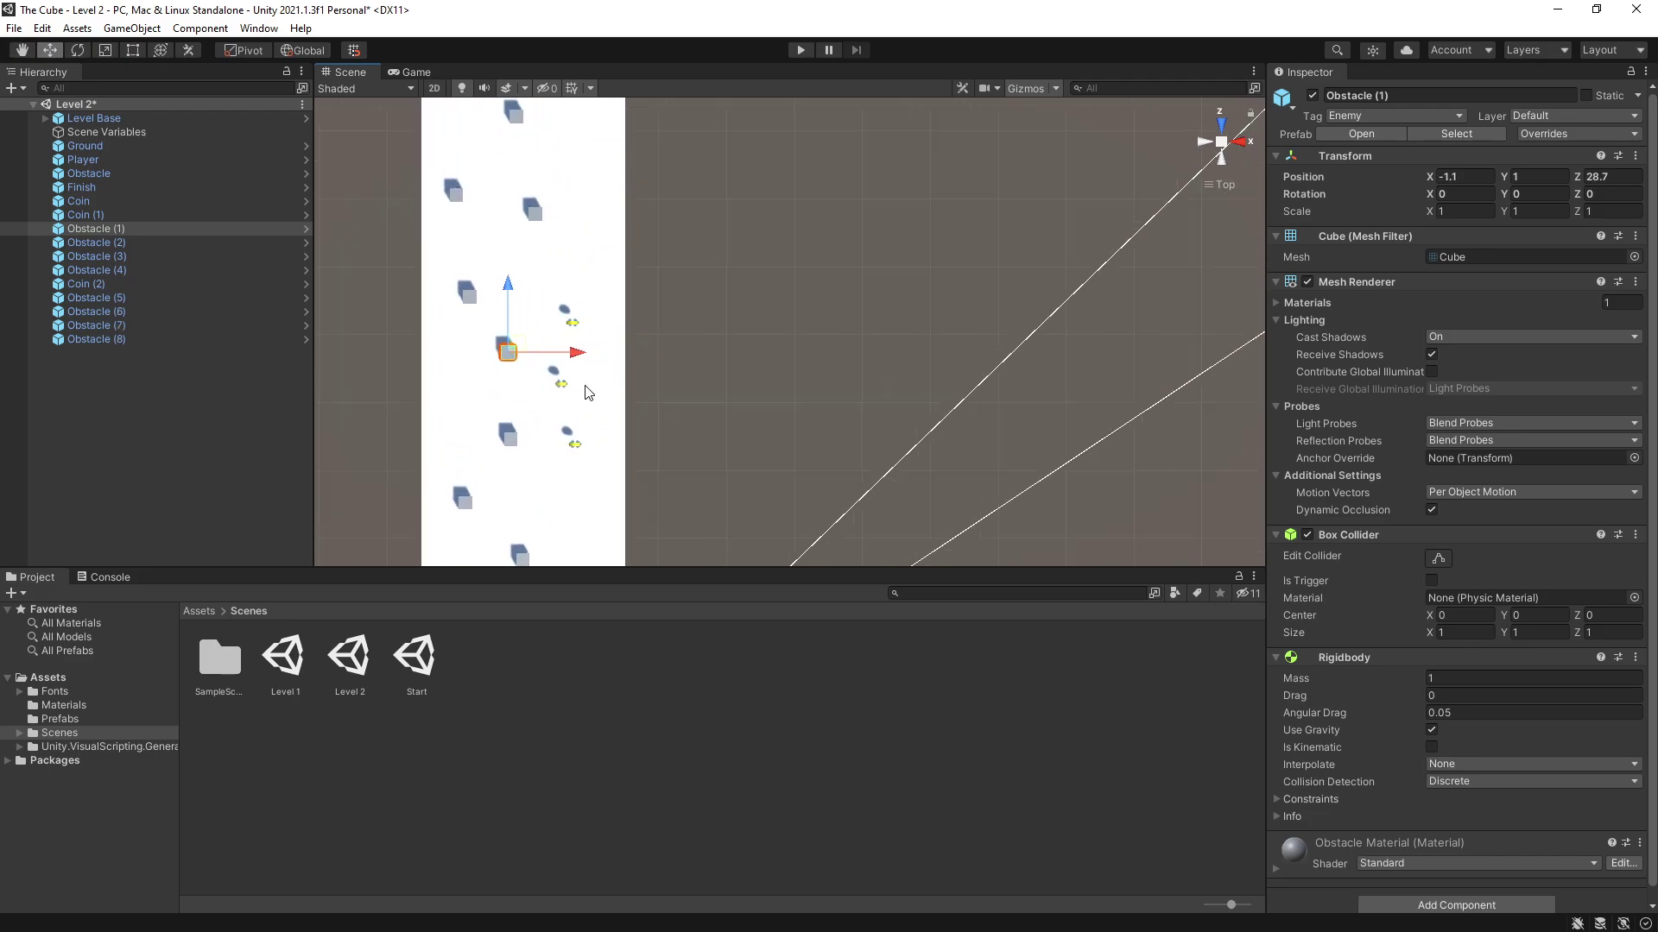
Add five more coins spaced along the Level 2 track beside the obstacles, and save the scene
left_click(565, 382)
left_click_drag(573, 376, 581, 259)
key("ctrl+d")
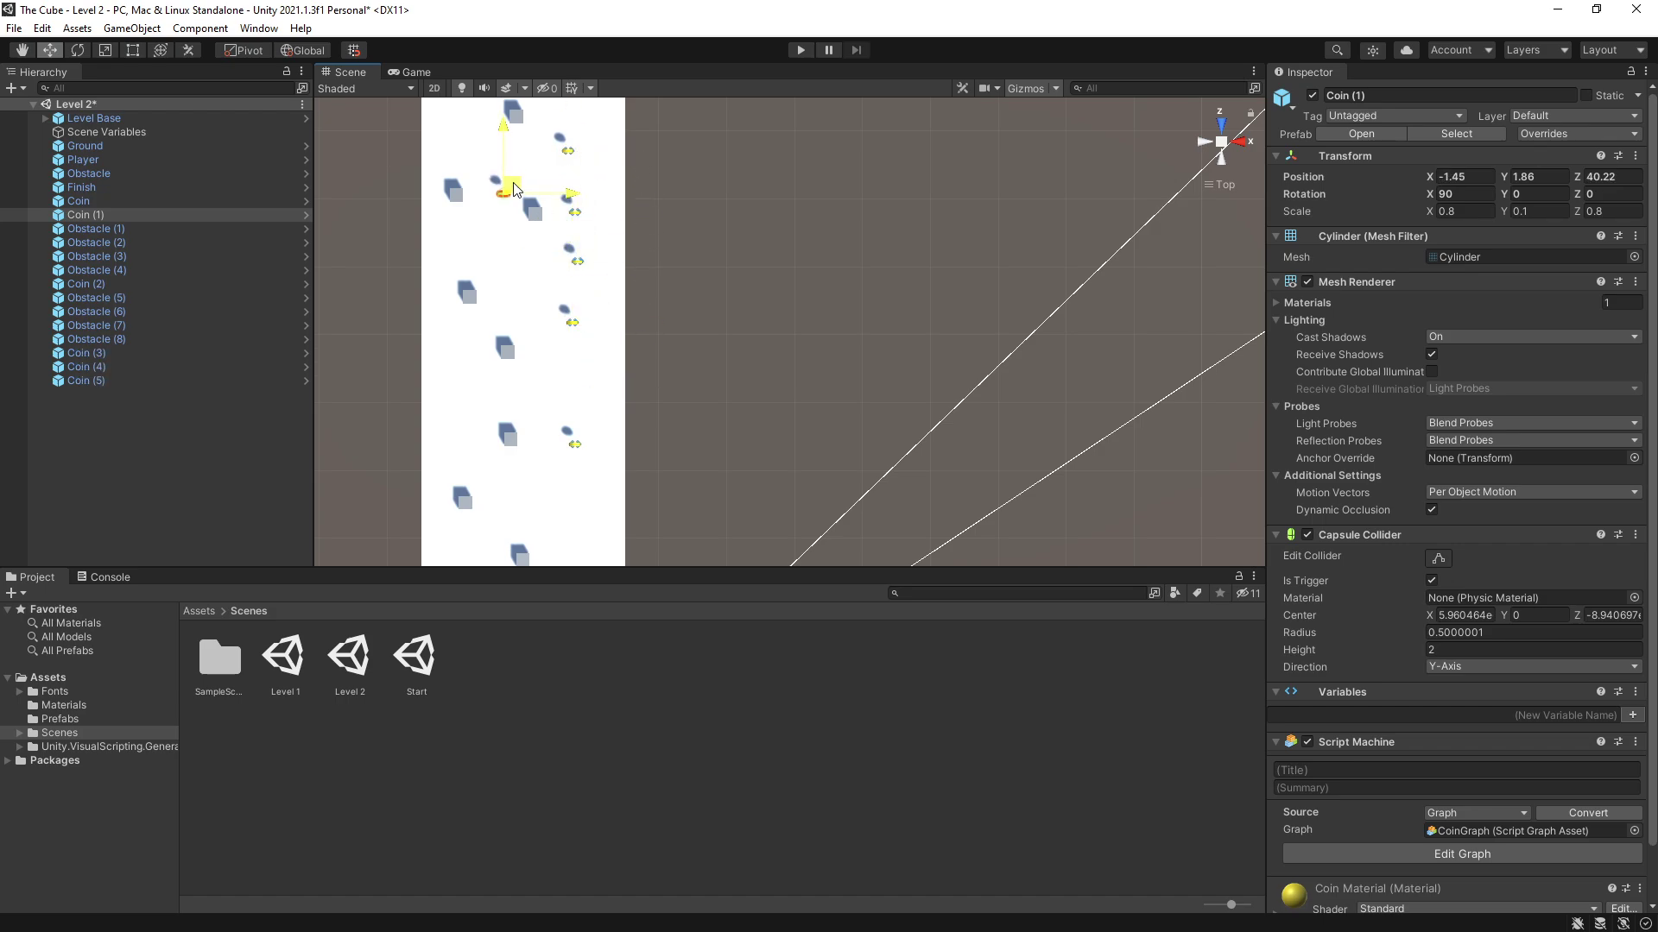
key("ctrl+s")
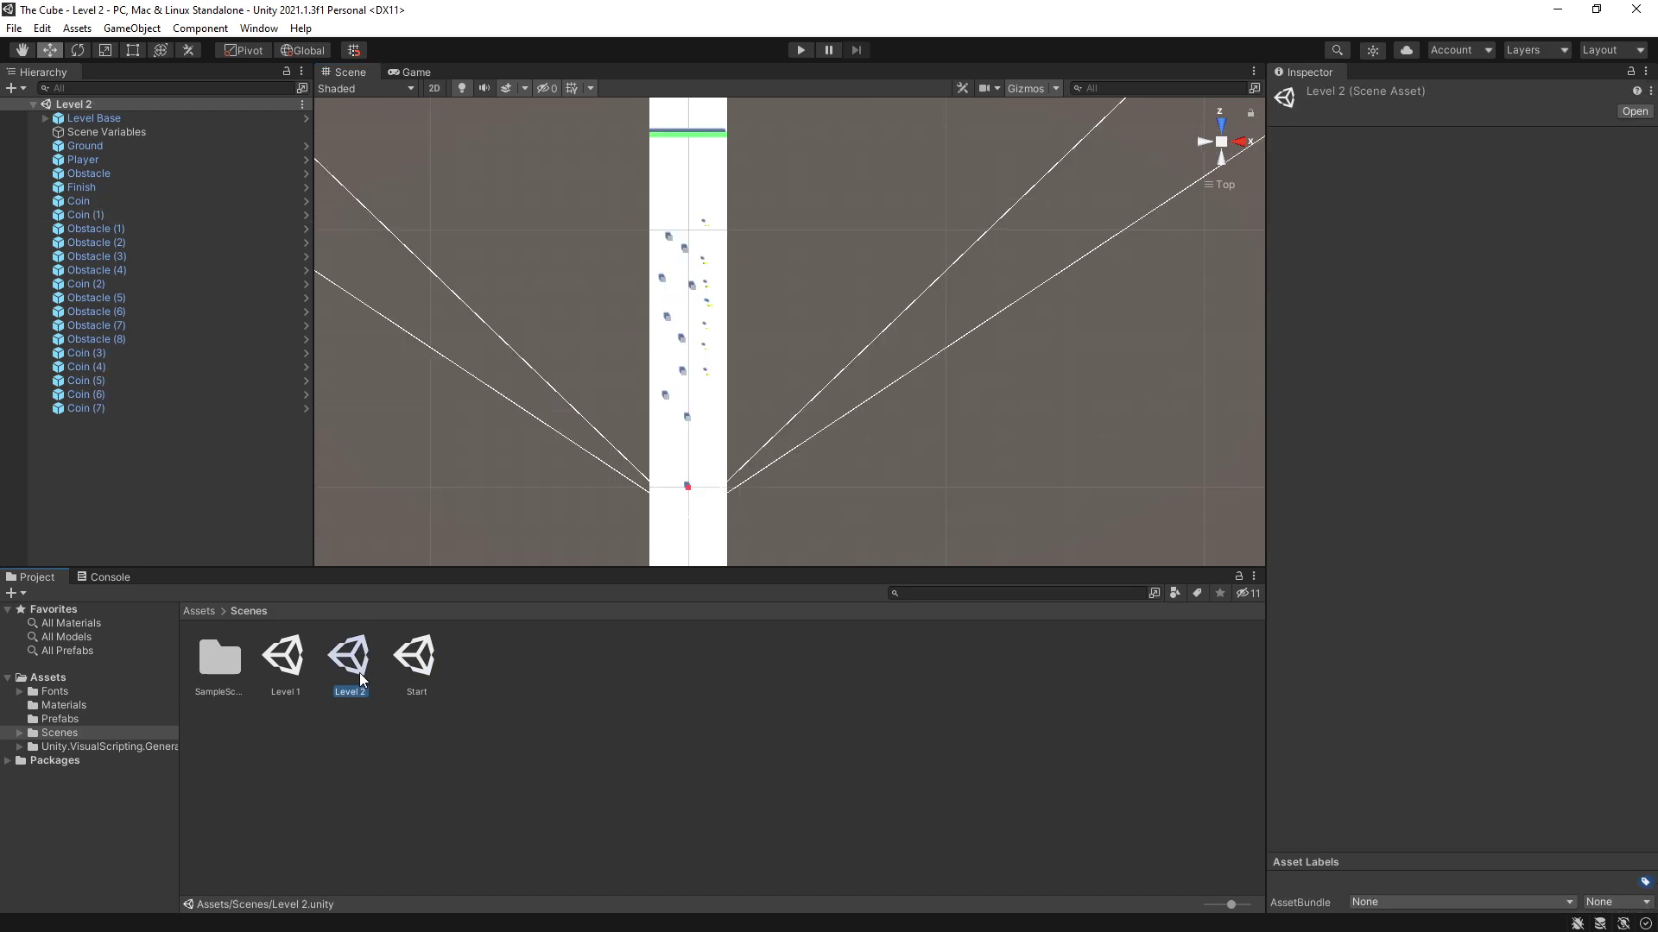
Duplicate the Level 2 scene as Level 3, open it, and move its Finish object out to about Z 93.4
key("ctrl+d")
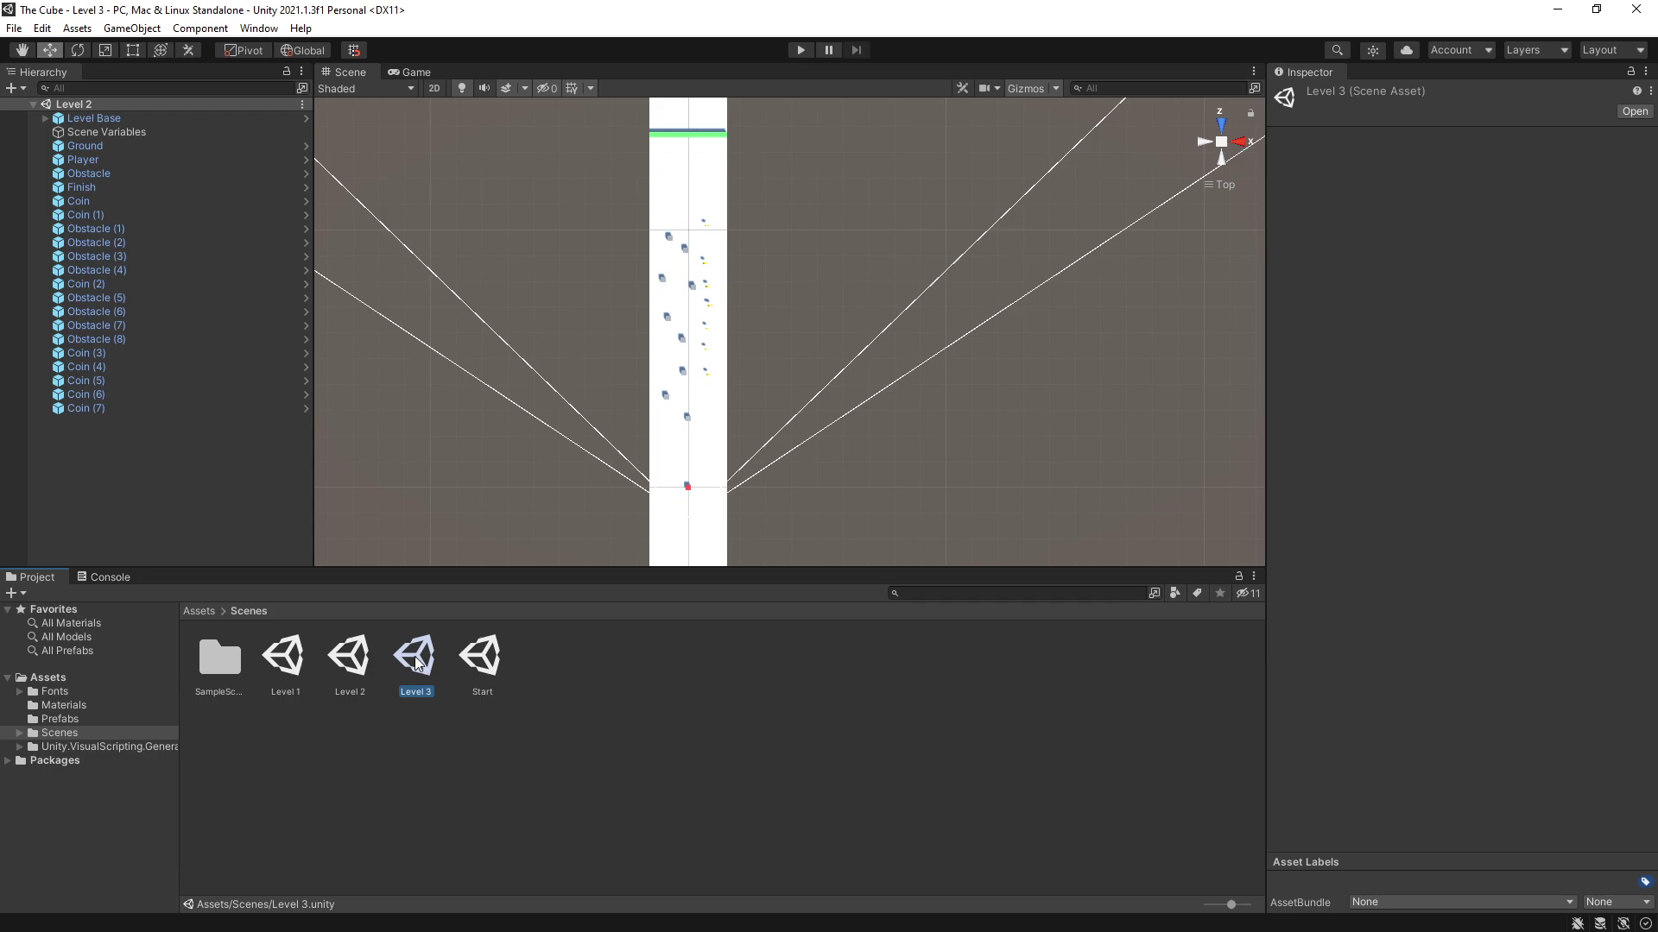
left_click(711, 132)
scroll(709, 121, "down", 4)
left_click_drag(705, 109, 696, 1)
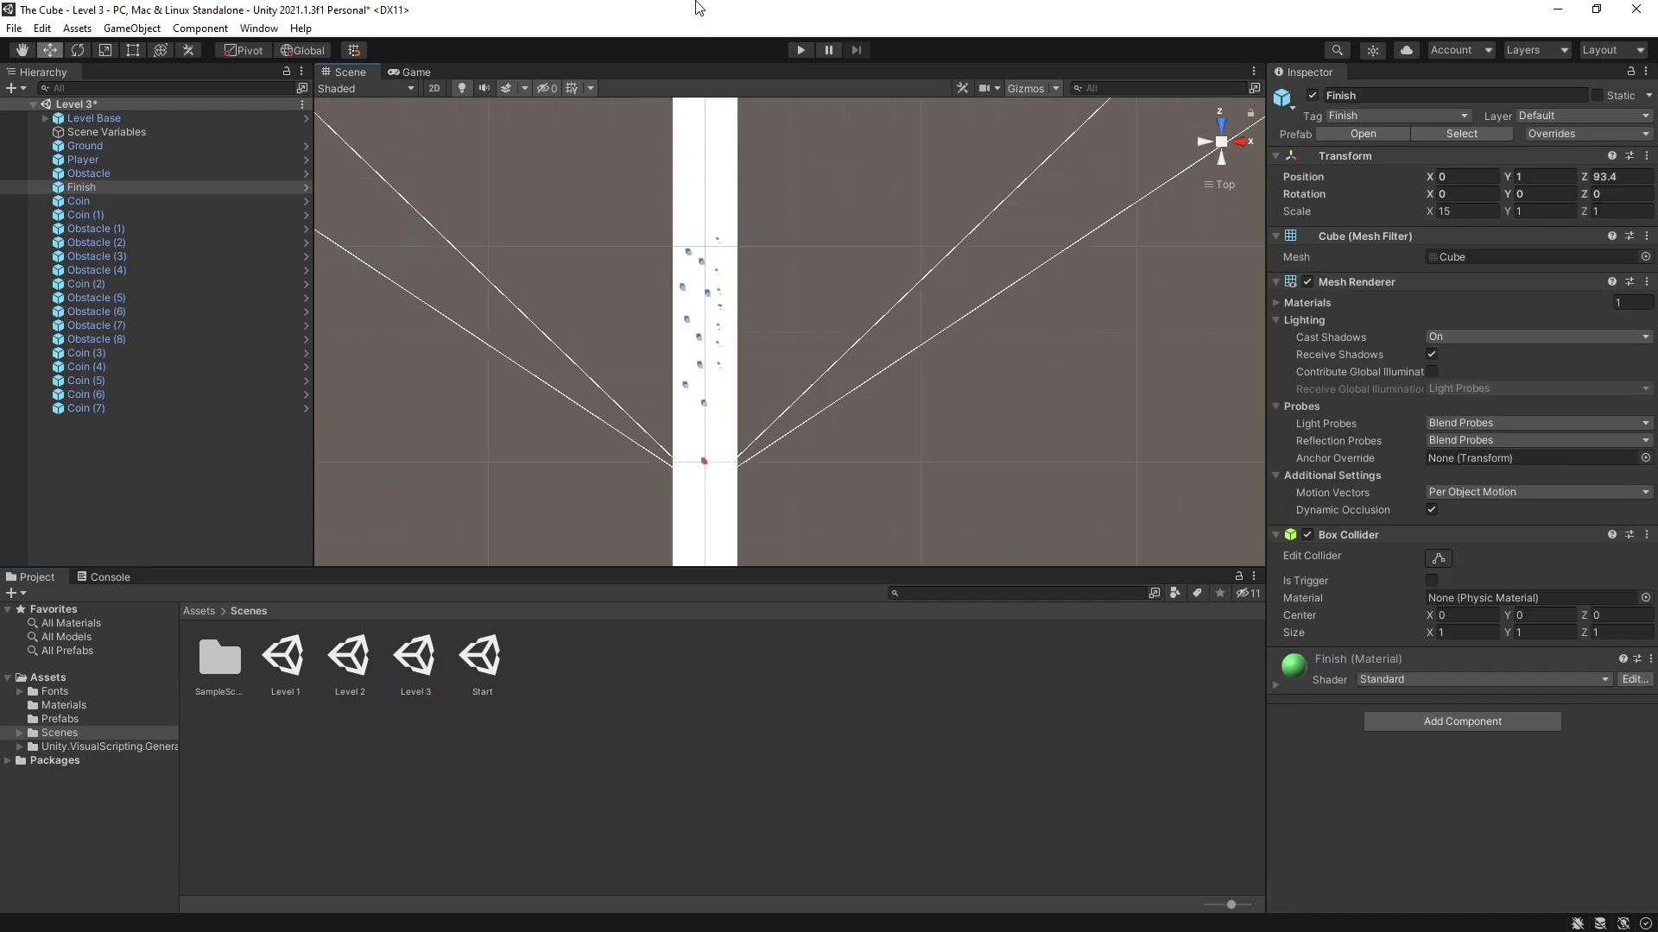
Disable scene picking for the Ground object in Level 3 so obstacles can be selected without it
middle_click_drag(727, 209, 697, 363)
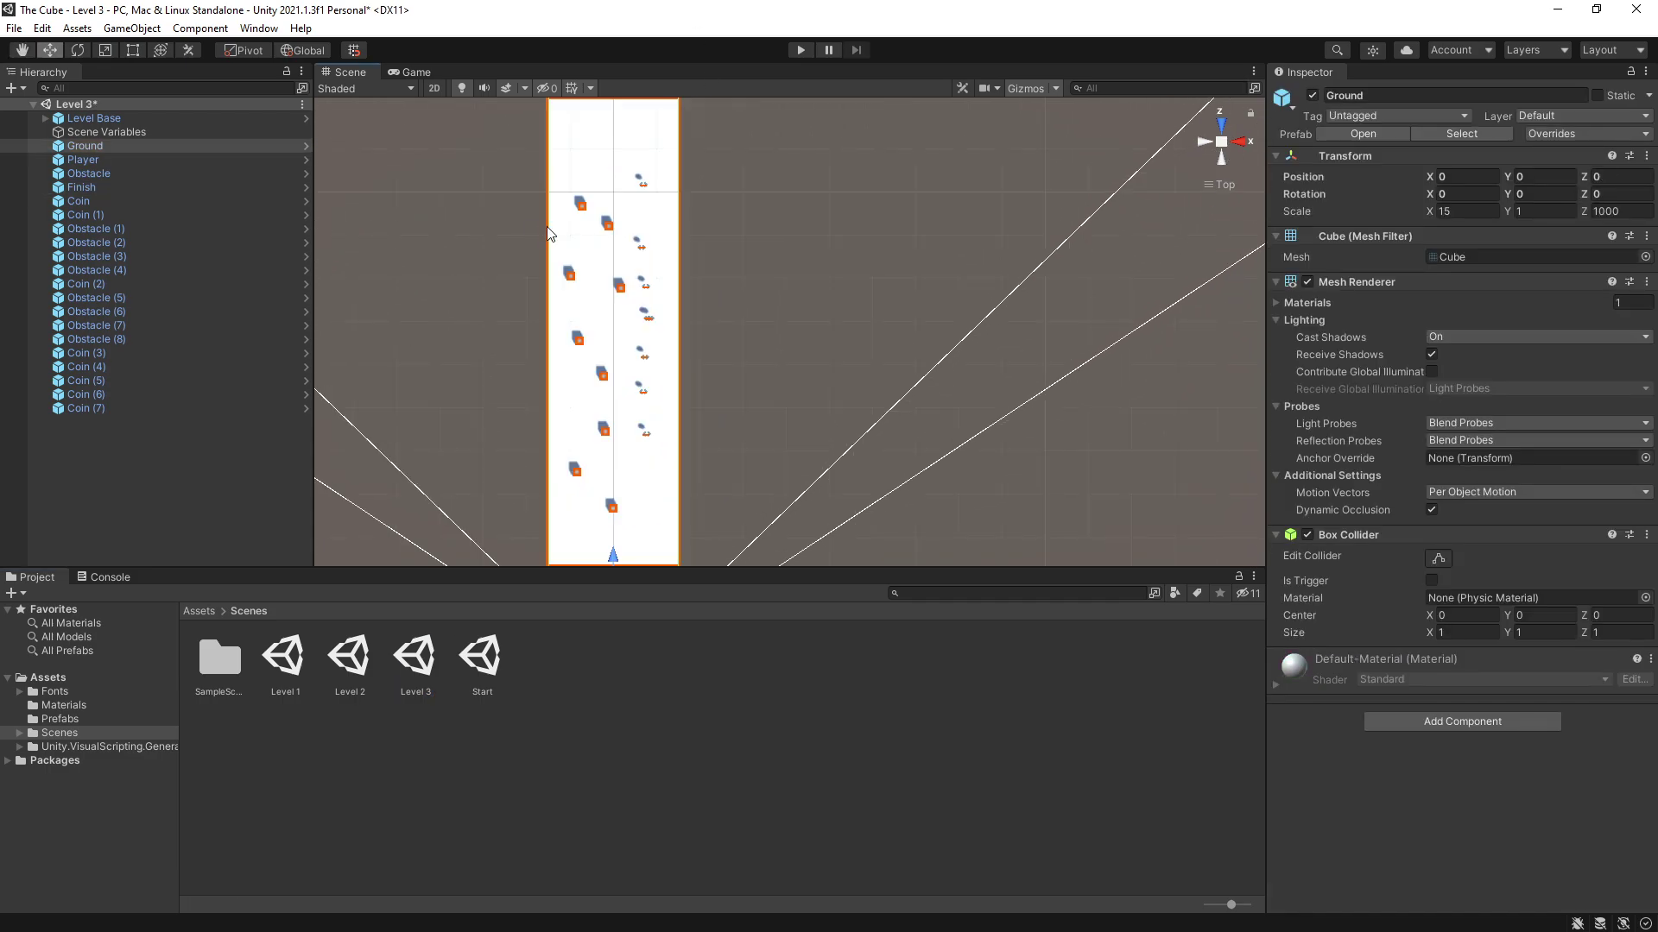
left_click(580, 205)
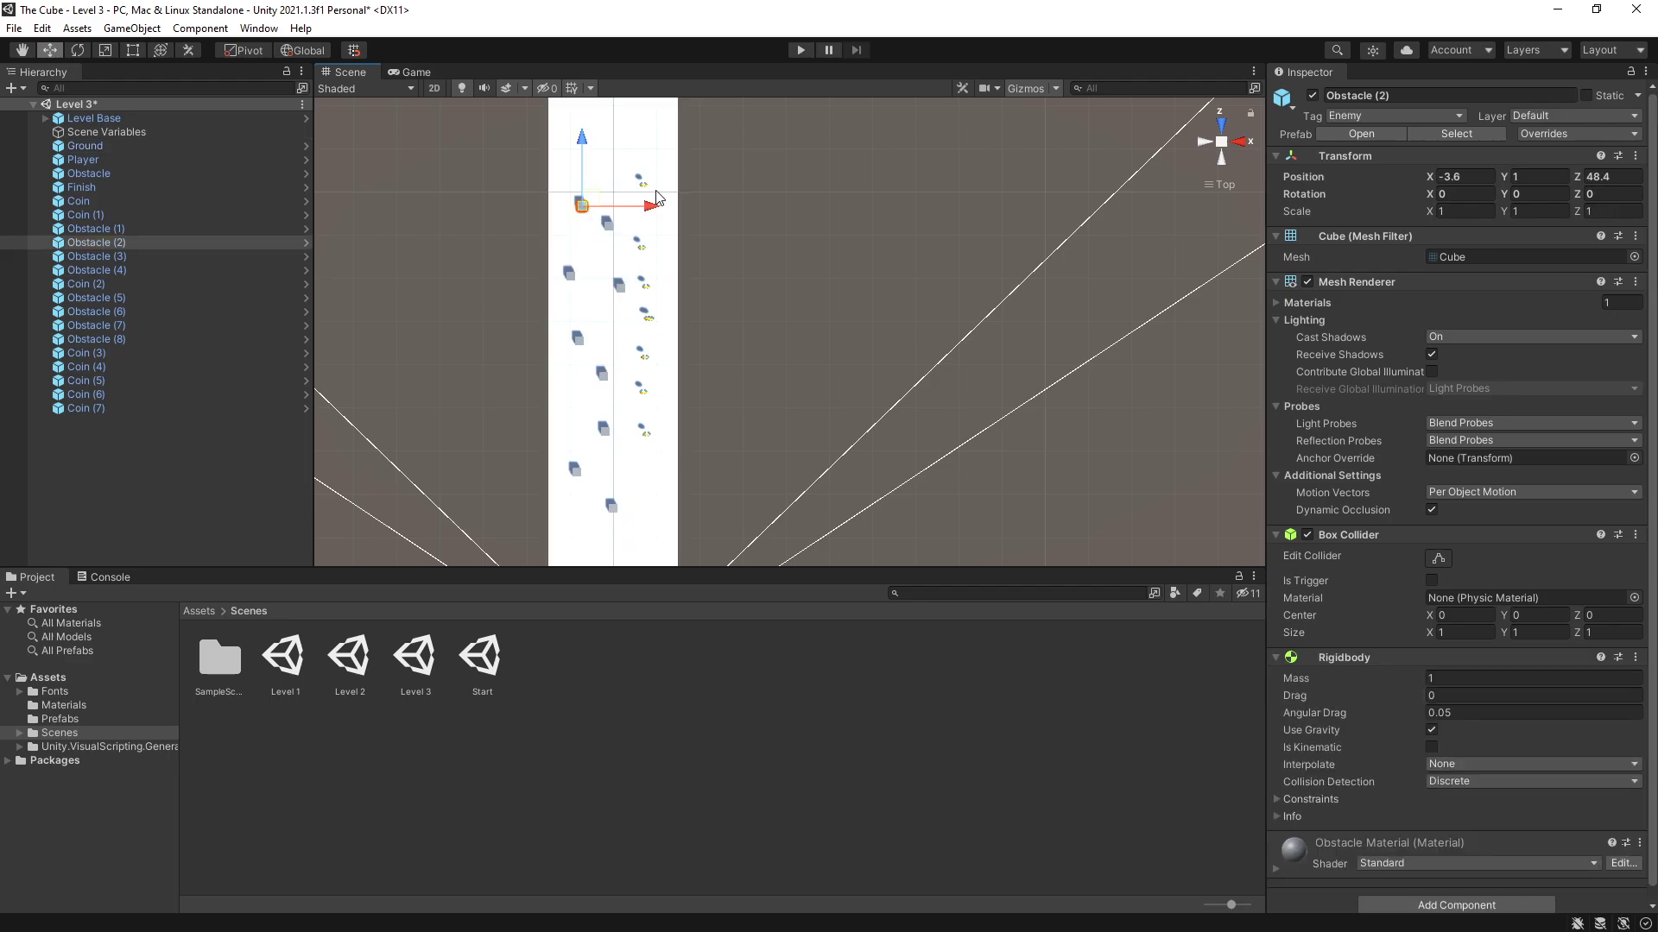
left_click(612, 149)
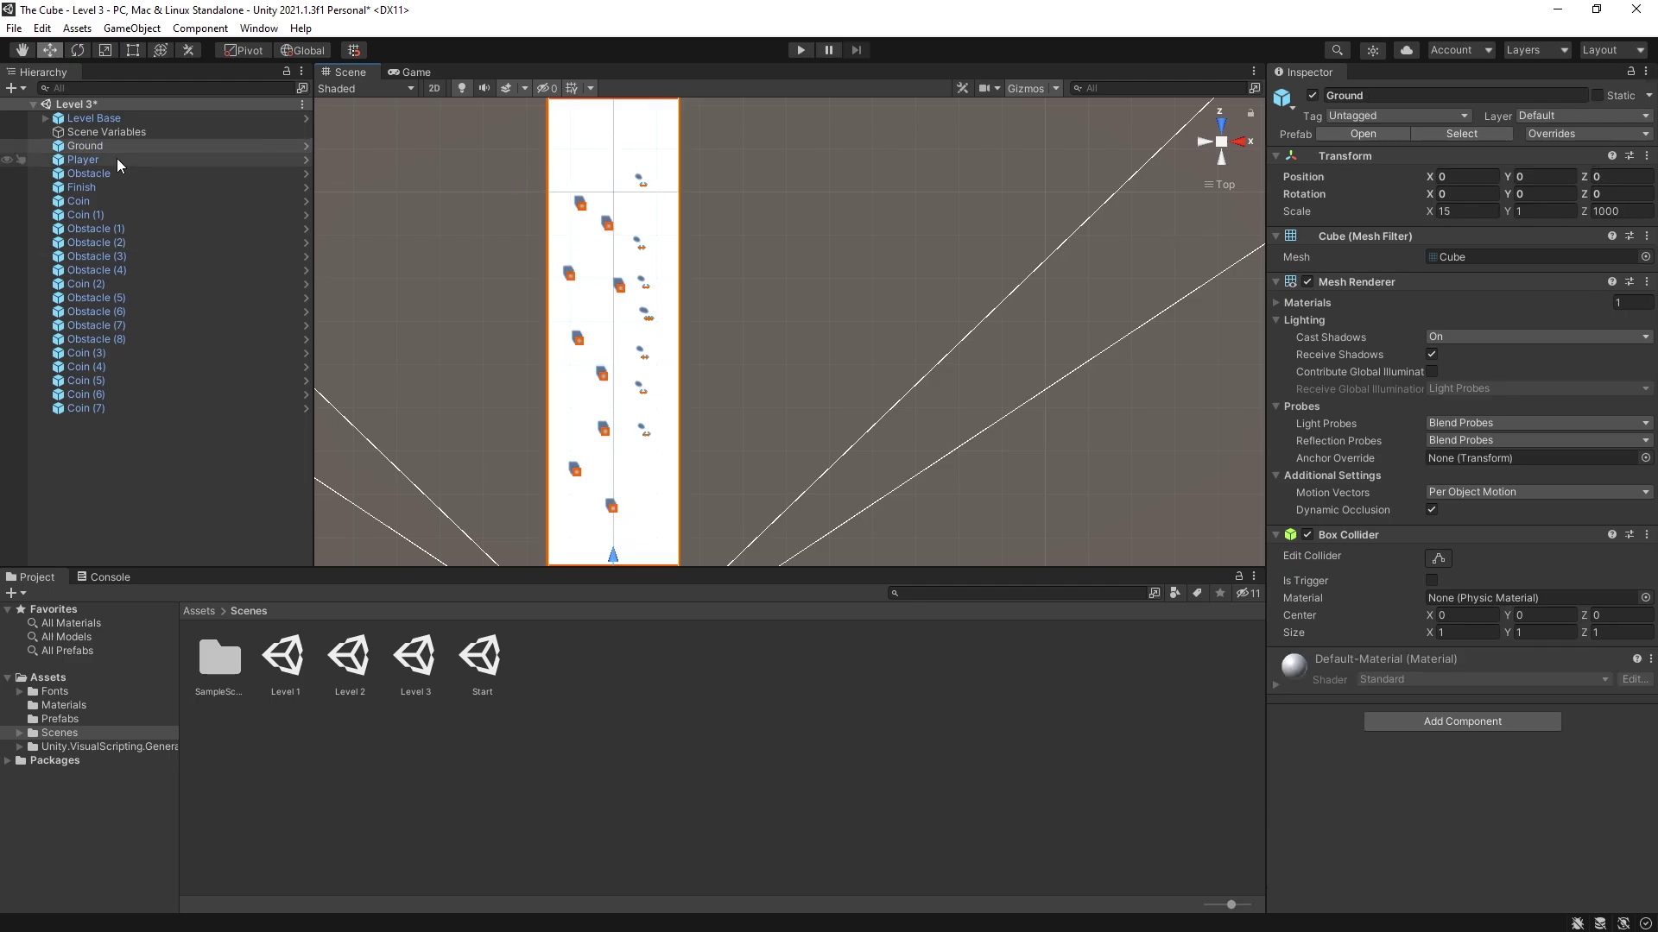
left_click(21, 146)
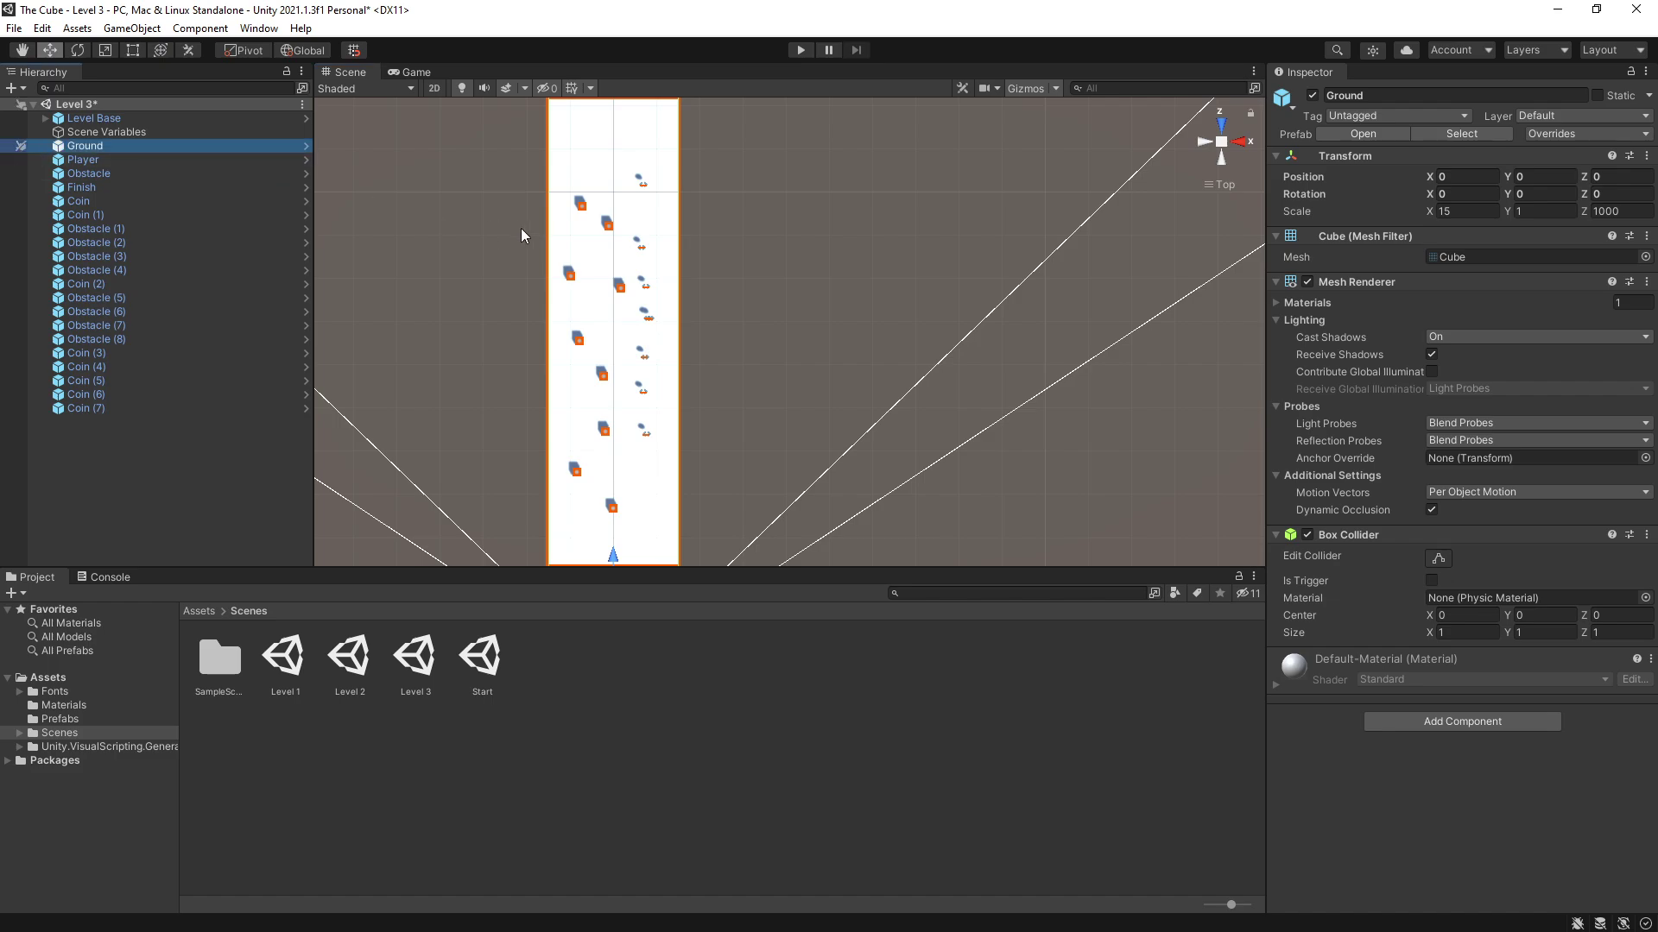
left_click(699, 204)
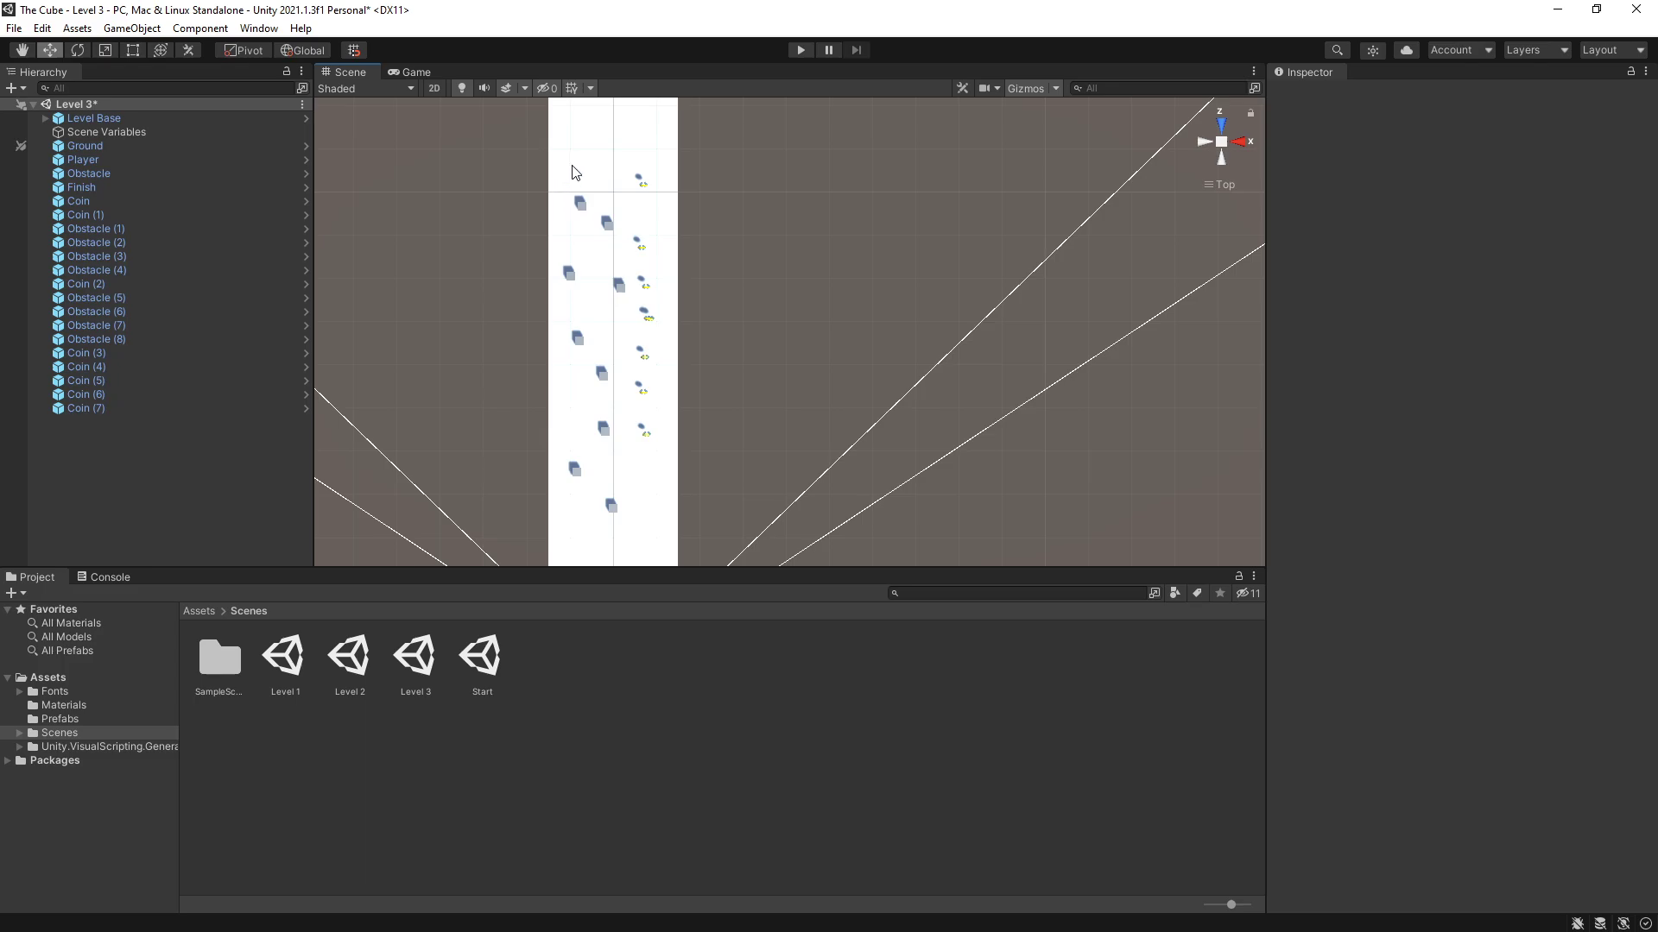
Swap the track sides of the far obstacles and coins, and add one obstacle beyond them at about X -0.3, Z 64.8
left_click(581, 203)
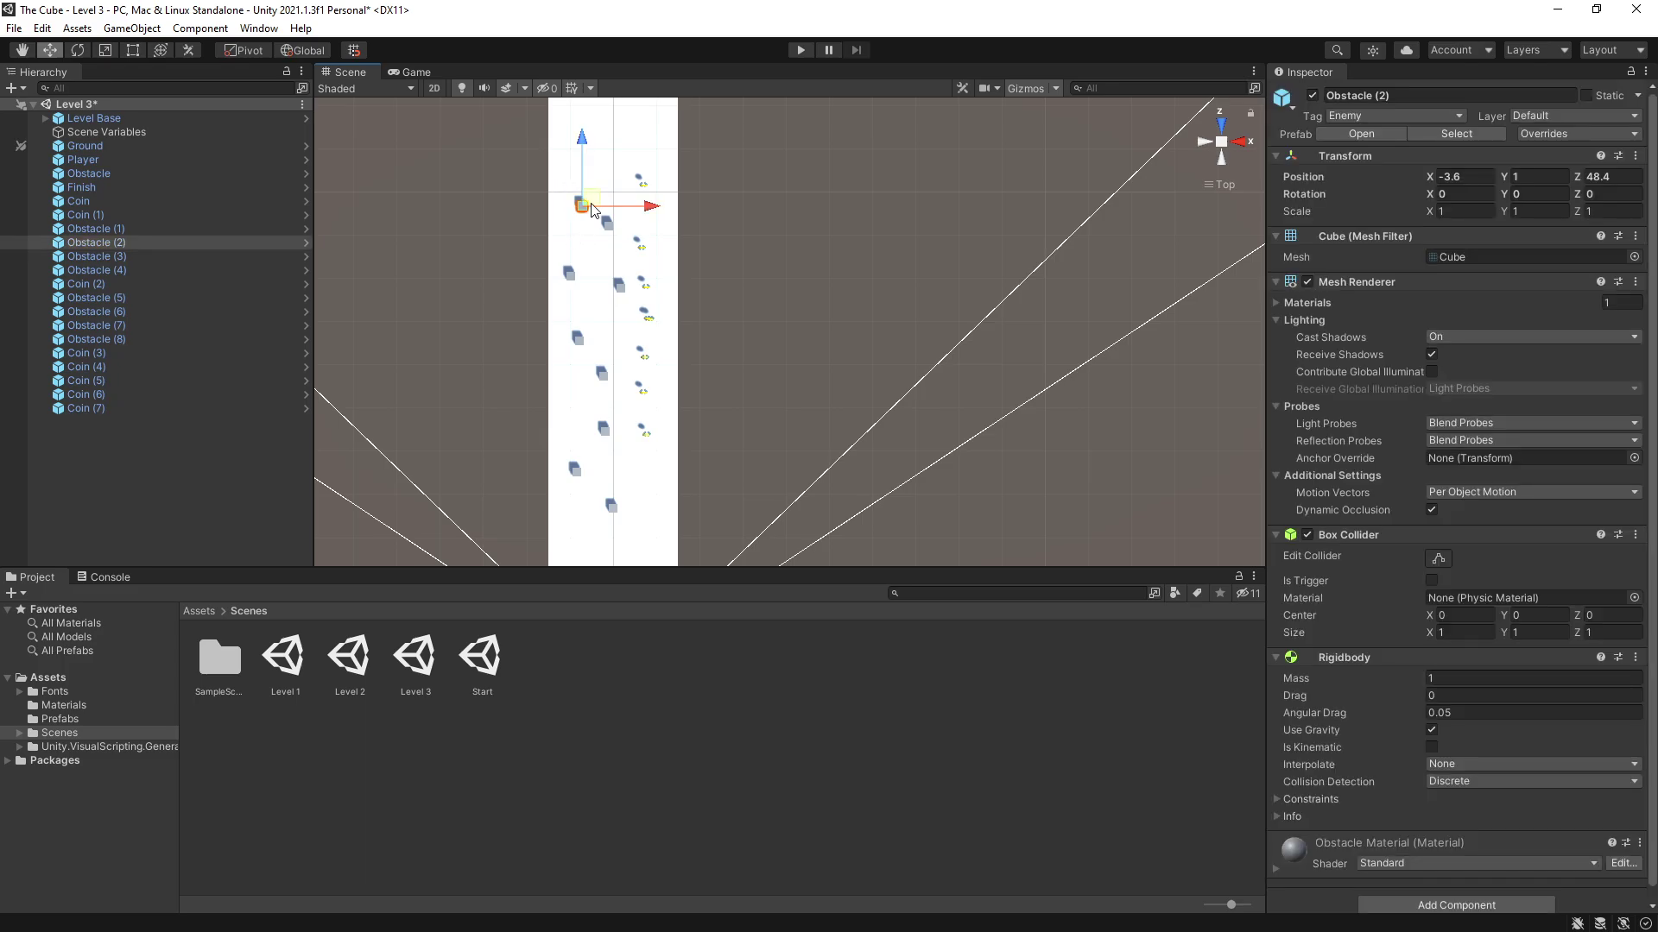
left_click(609, 224, "shift")
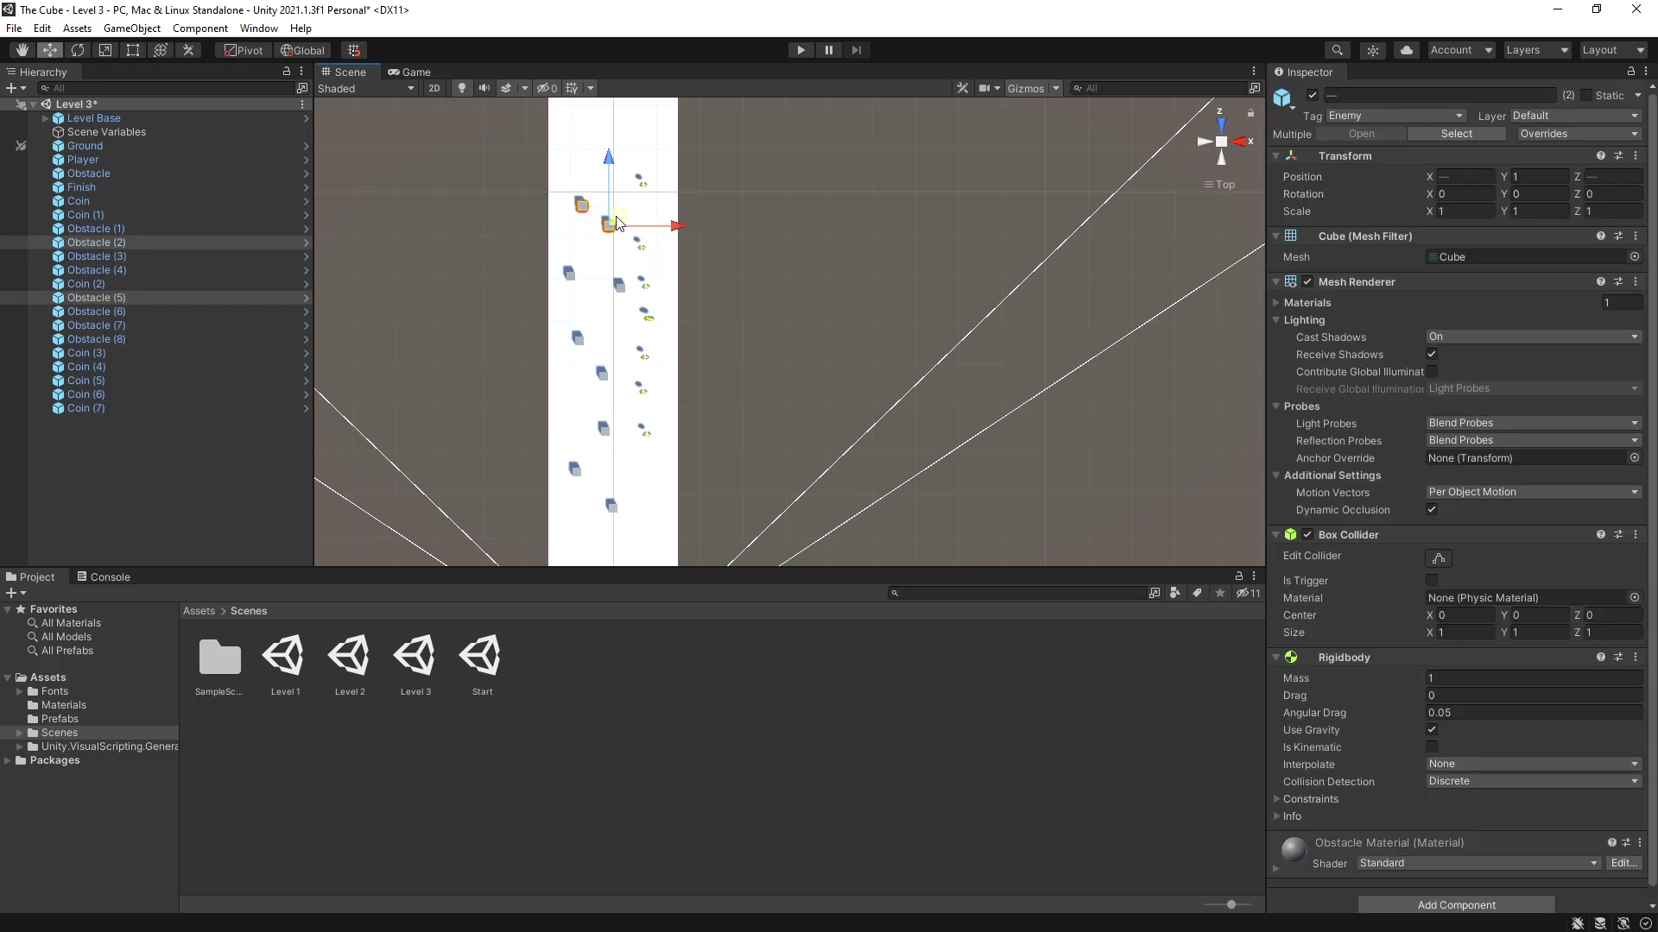
left_click_drag(614, 223, 663, 214)
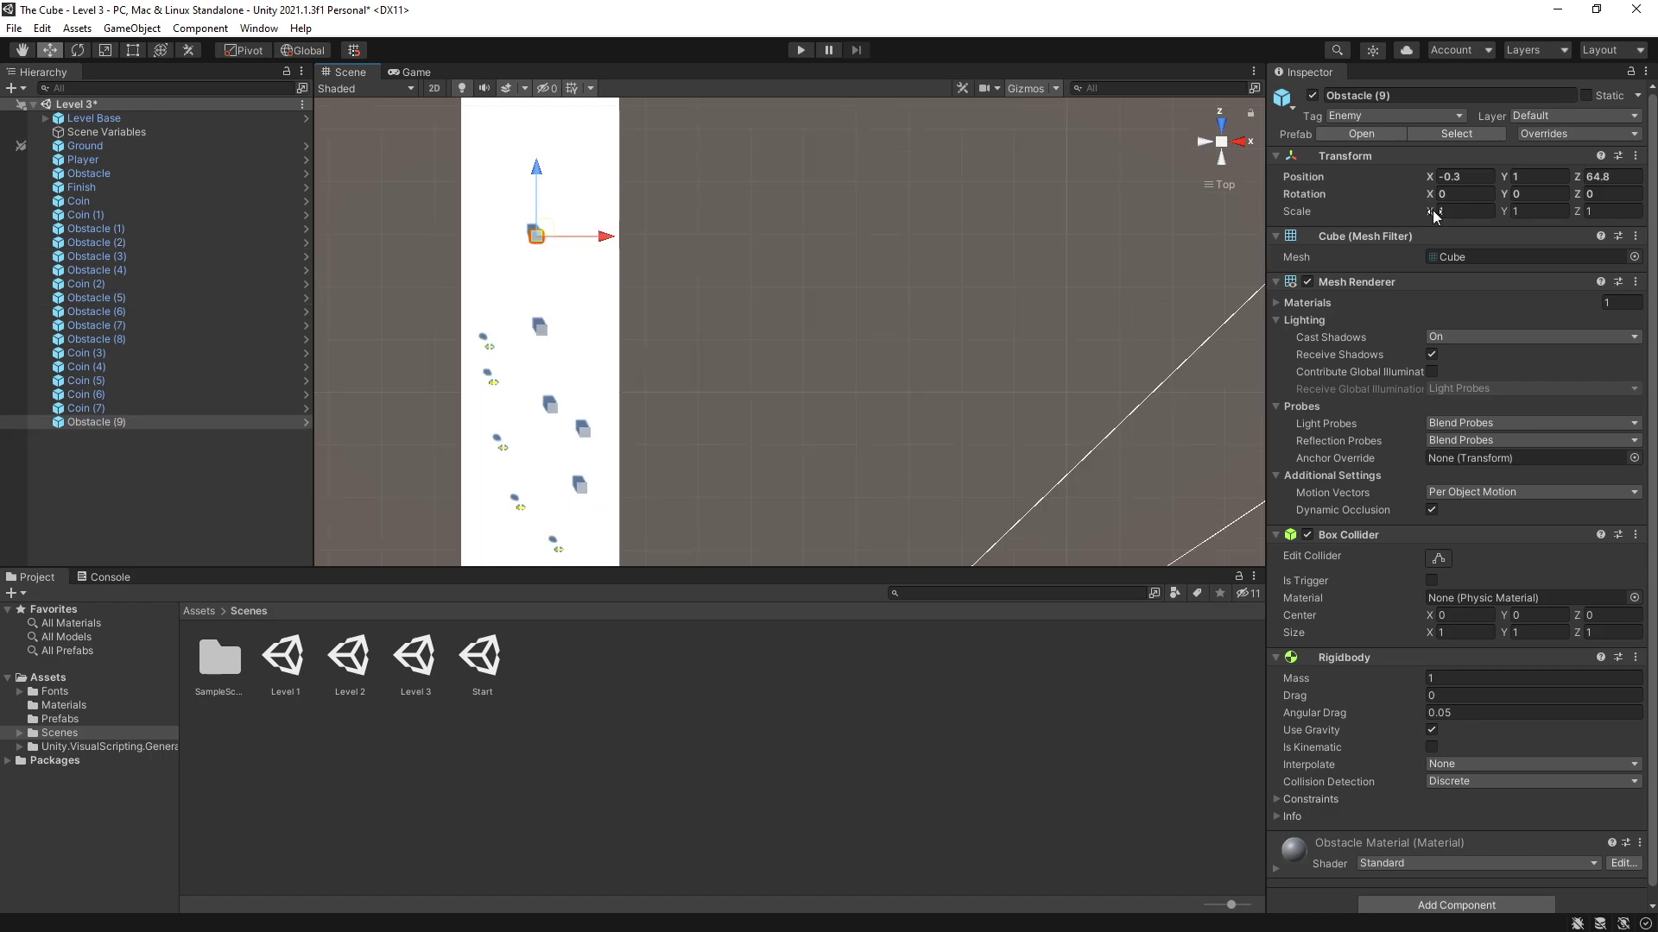
Widen Obstacle (9) to an X scale of 5.43 and move it to about X 1.1, Z 63.57
left_click(1459, 212)
type("5.43")
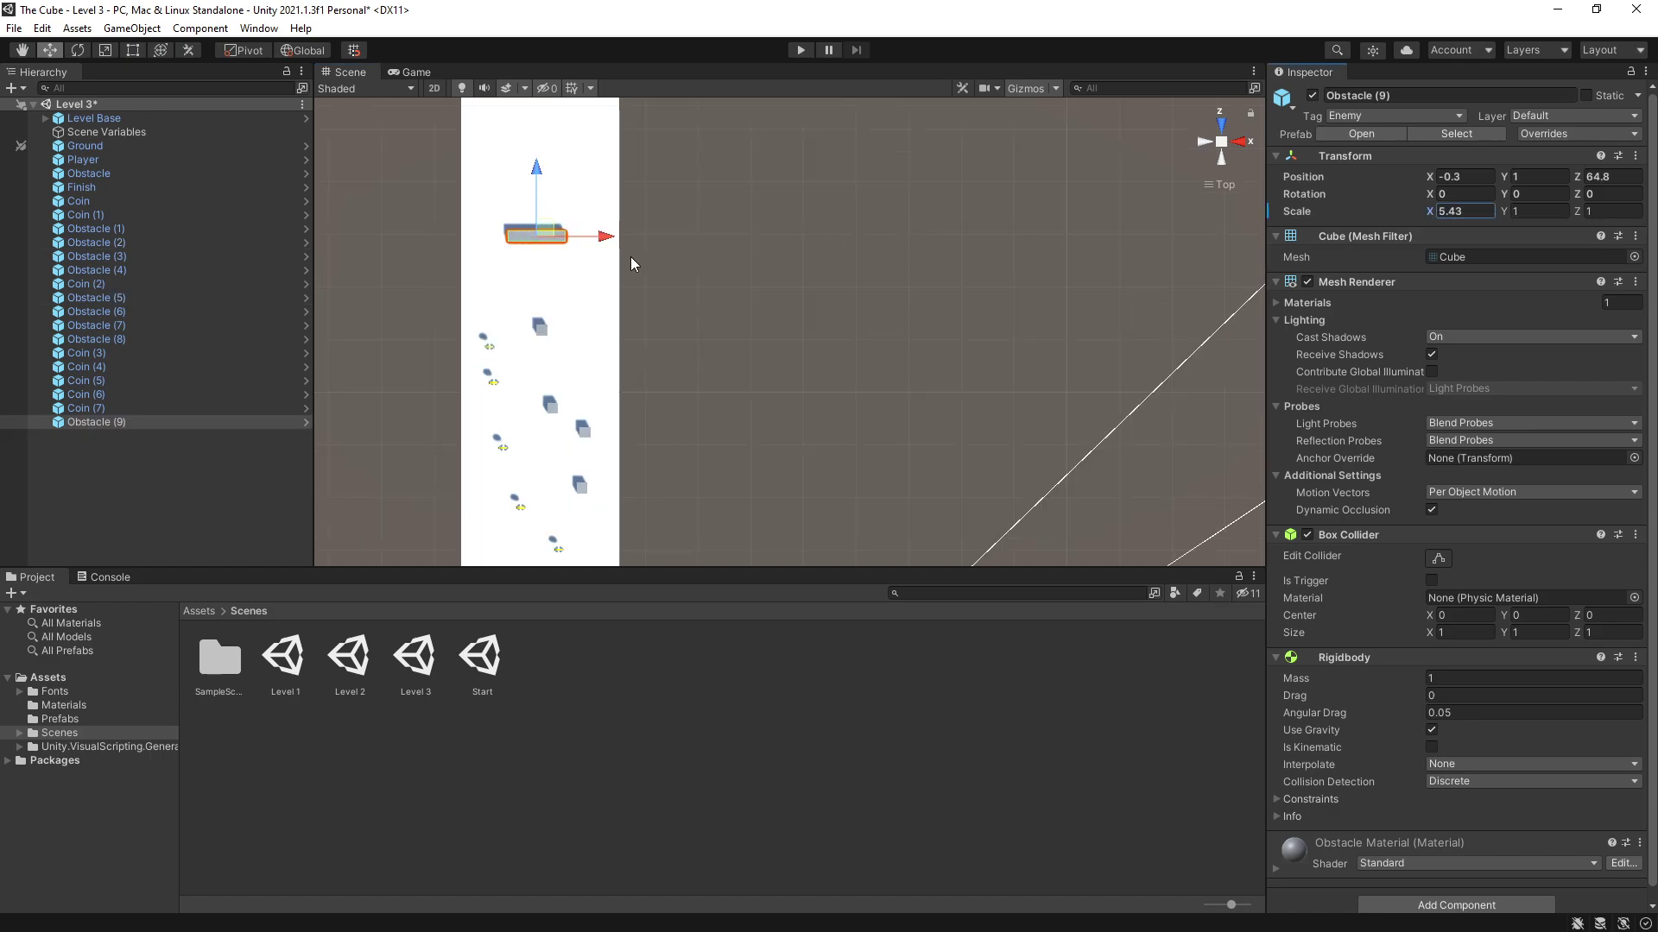
left_click_drag(553, 235, 566, 248)
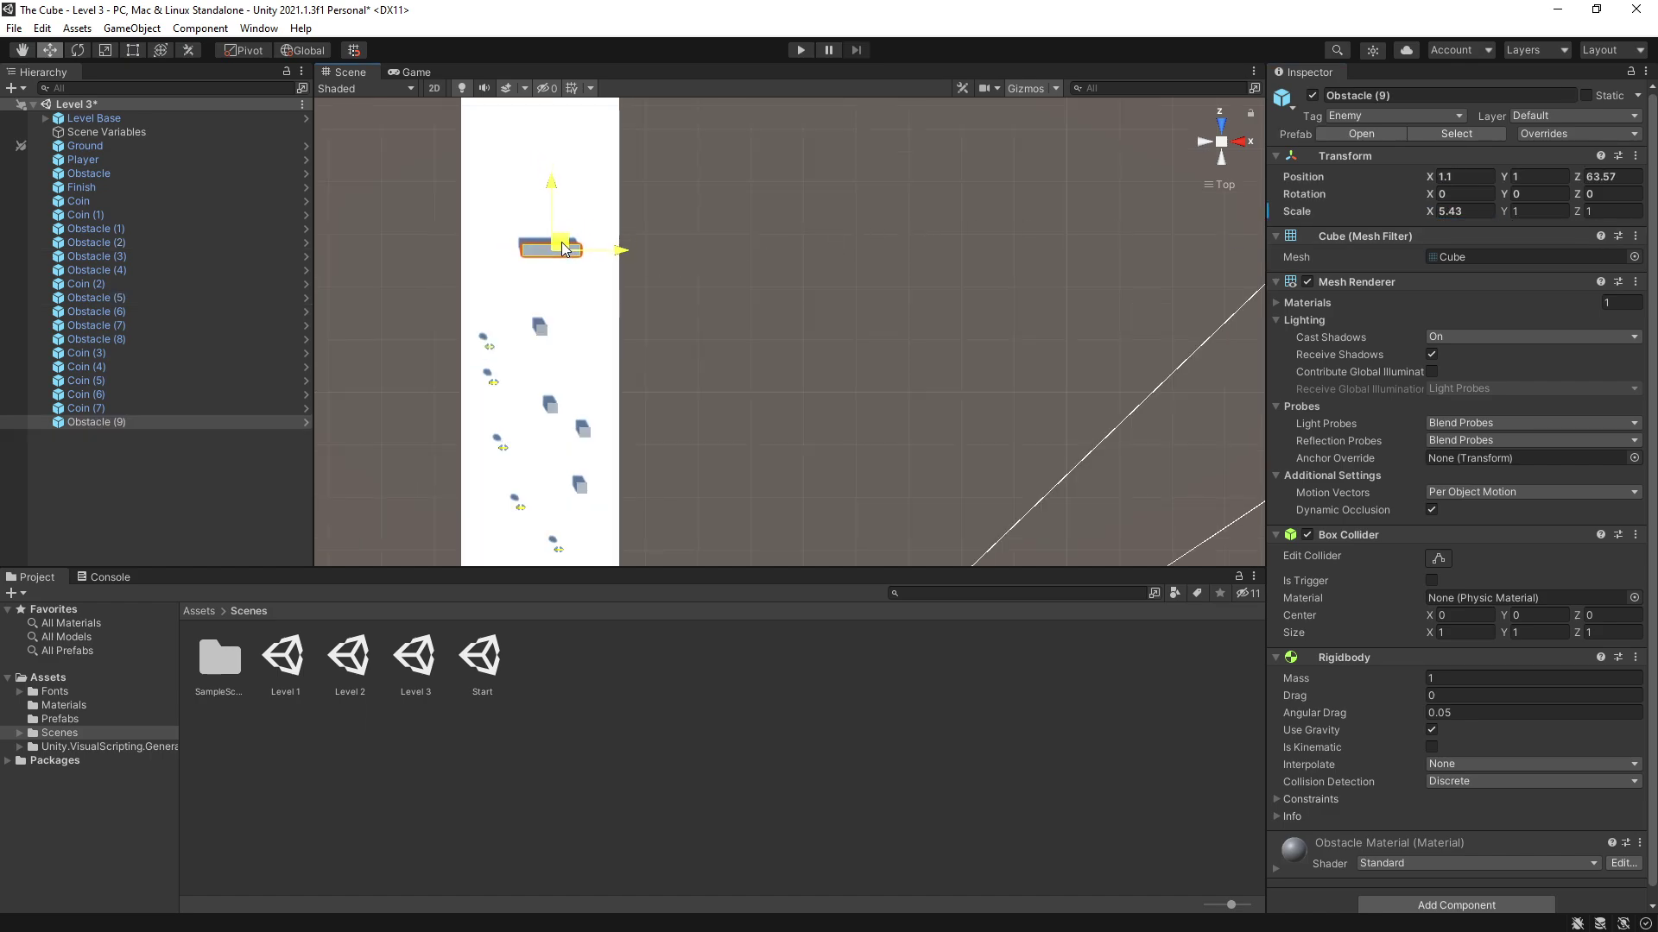
left_click(734, 256)
Save the finished Level 3 layout and reopen the Level 1 scene
scroll(604, 388, "down", 1)
middle_click_drag(611, 420, 643, 317)
scroll(644, 354, "down", 4)
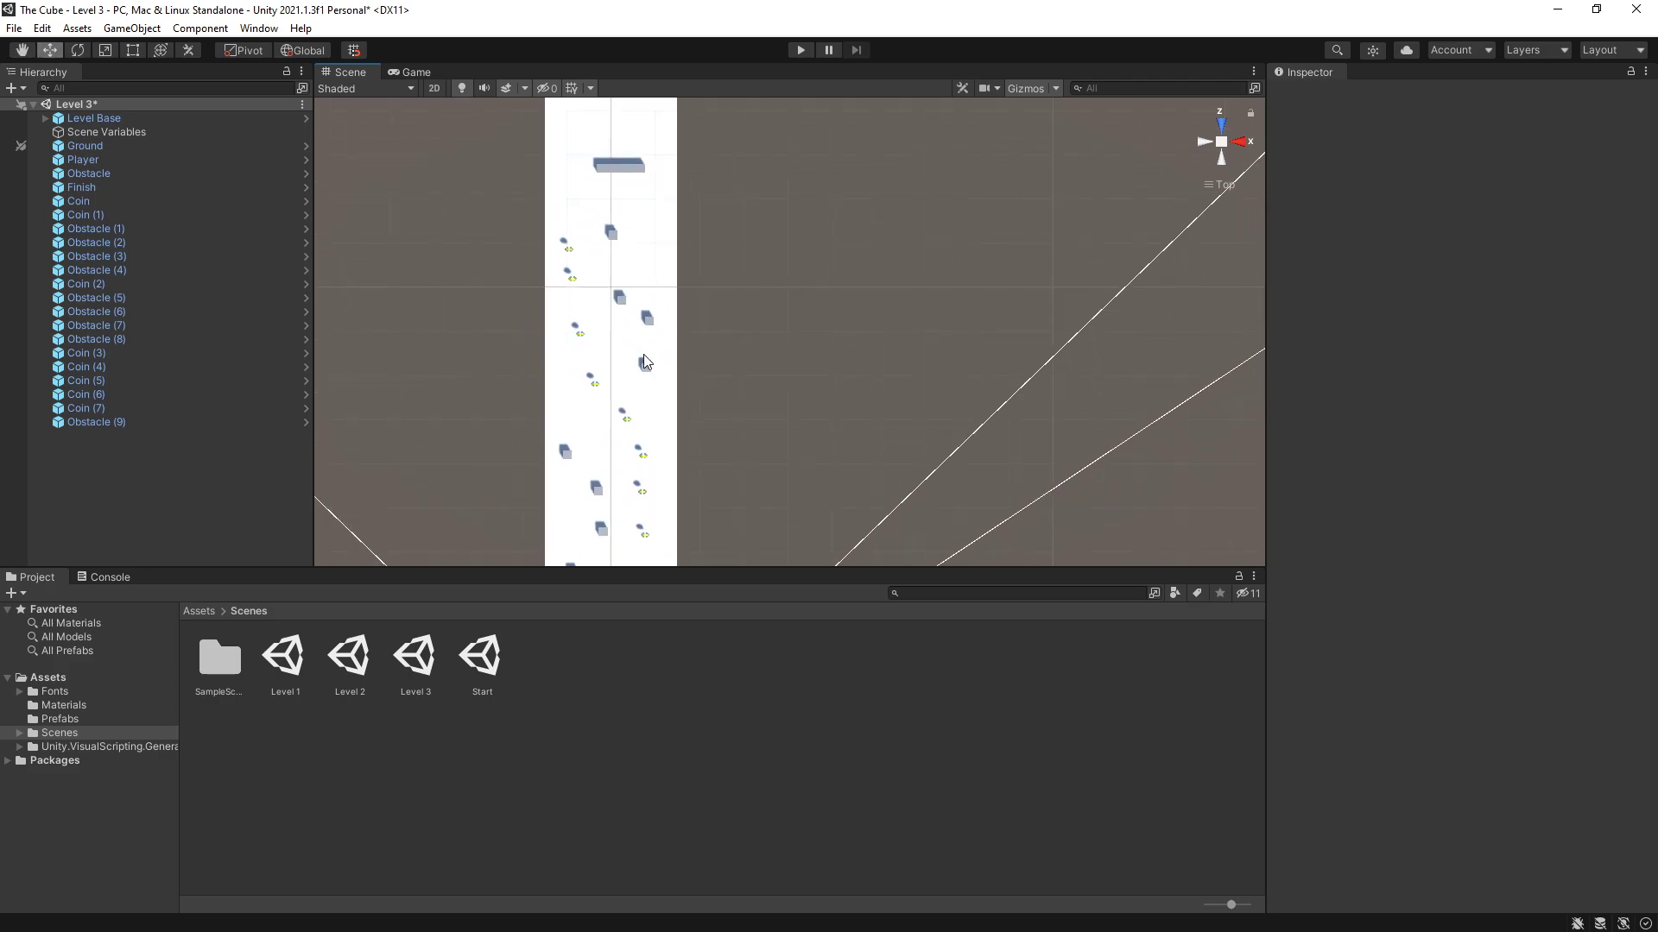
middle_click_drag(666, 437, 657, 300)
scroll(656, 307, "up", 1)
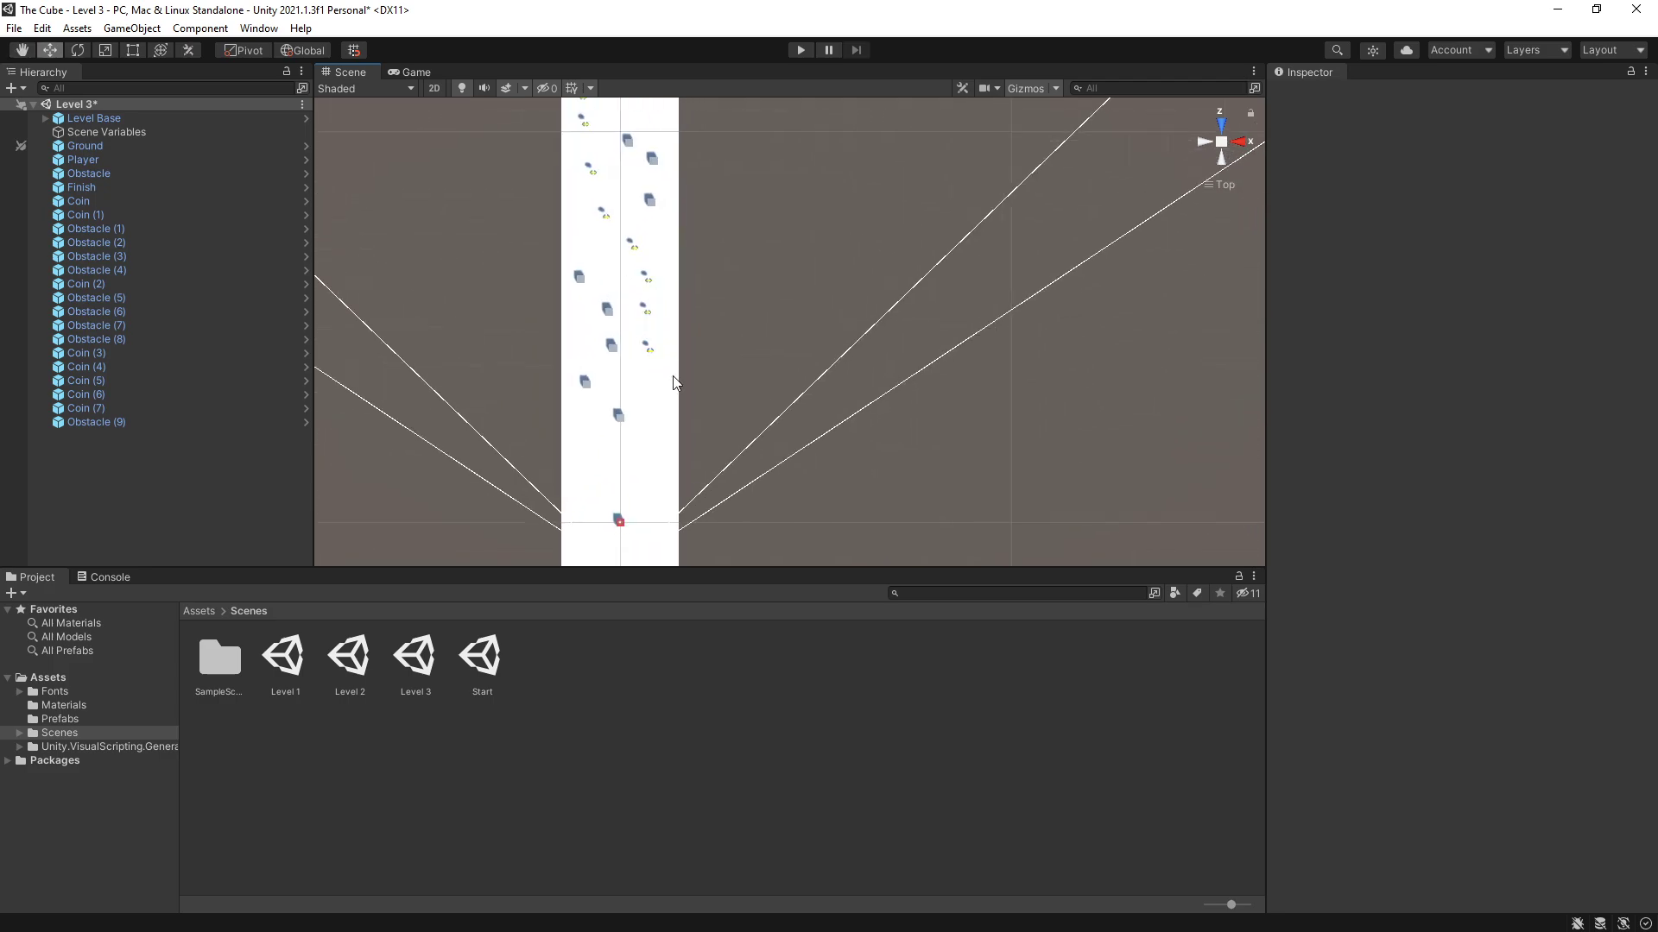
key("ctrl+s")
Add the Level 2 and Level 3 scenes to the build's scene list after Level 1
left_click(14, 28)
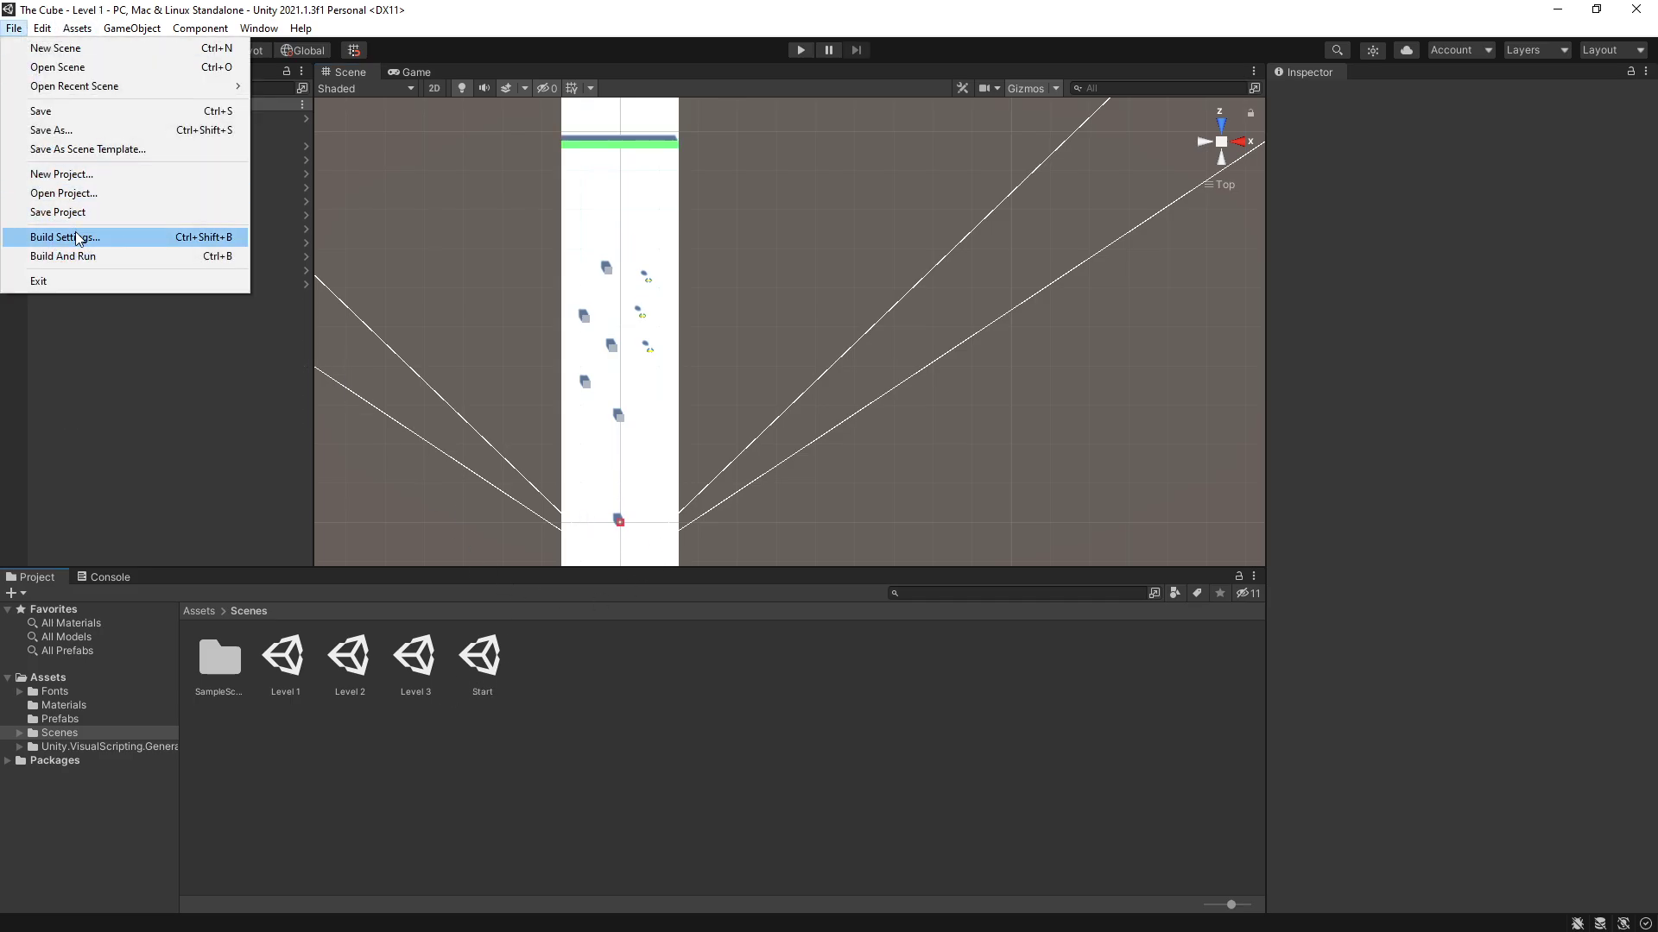
left_click(77, 238)
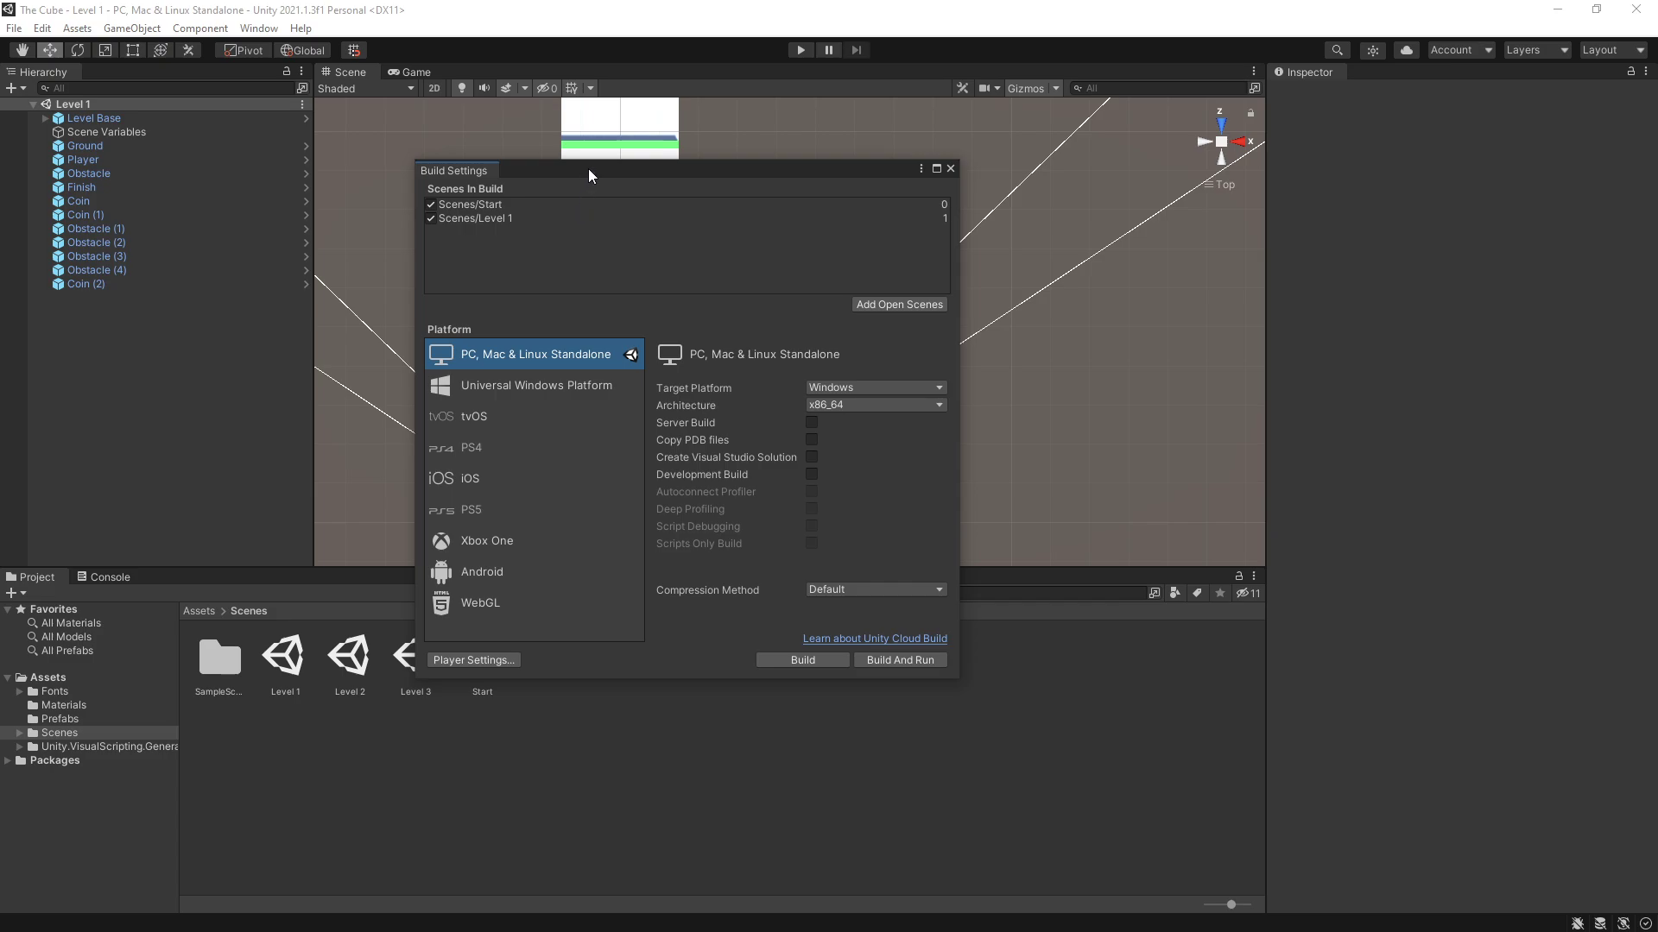
left_click_drag(588, 176, 599, 98)
left_click(345, 651)
left_click(406, 658, "ctrl")
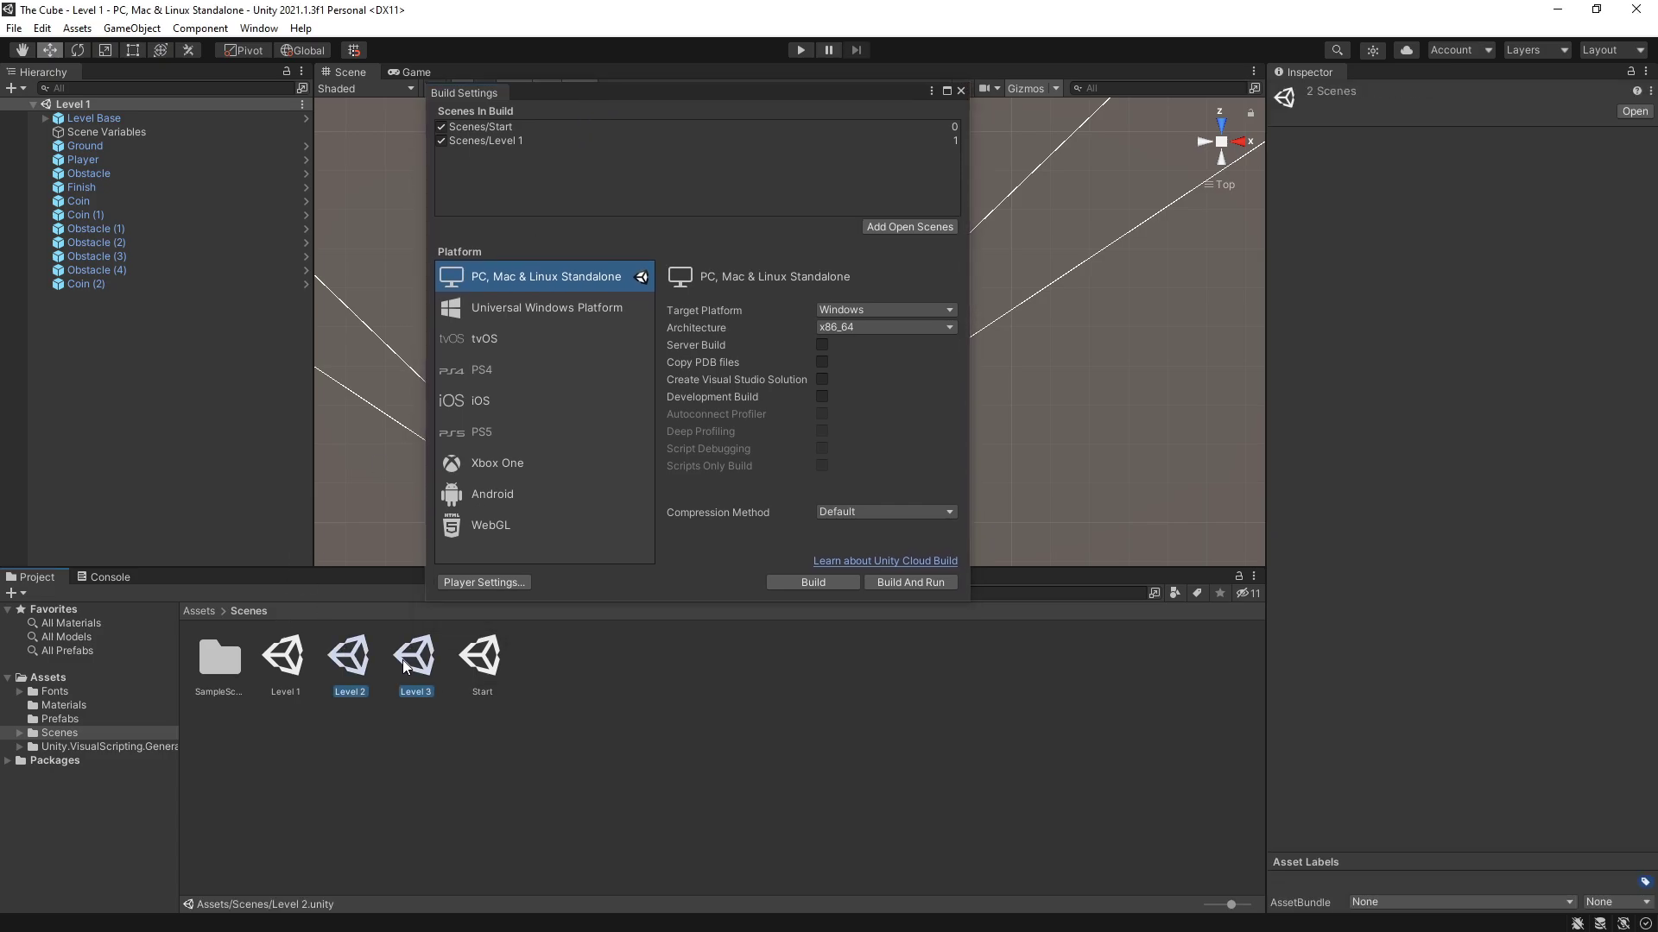
left_click_drag(406, 658, 500, 176)
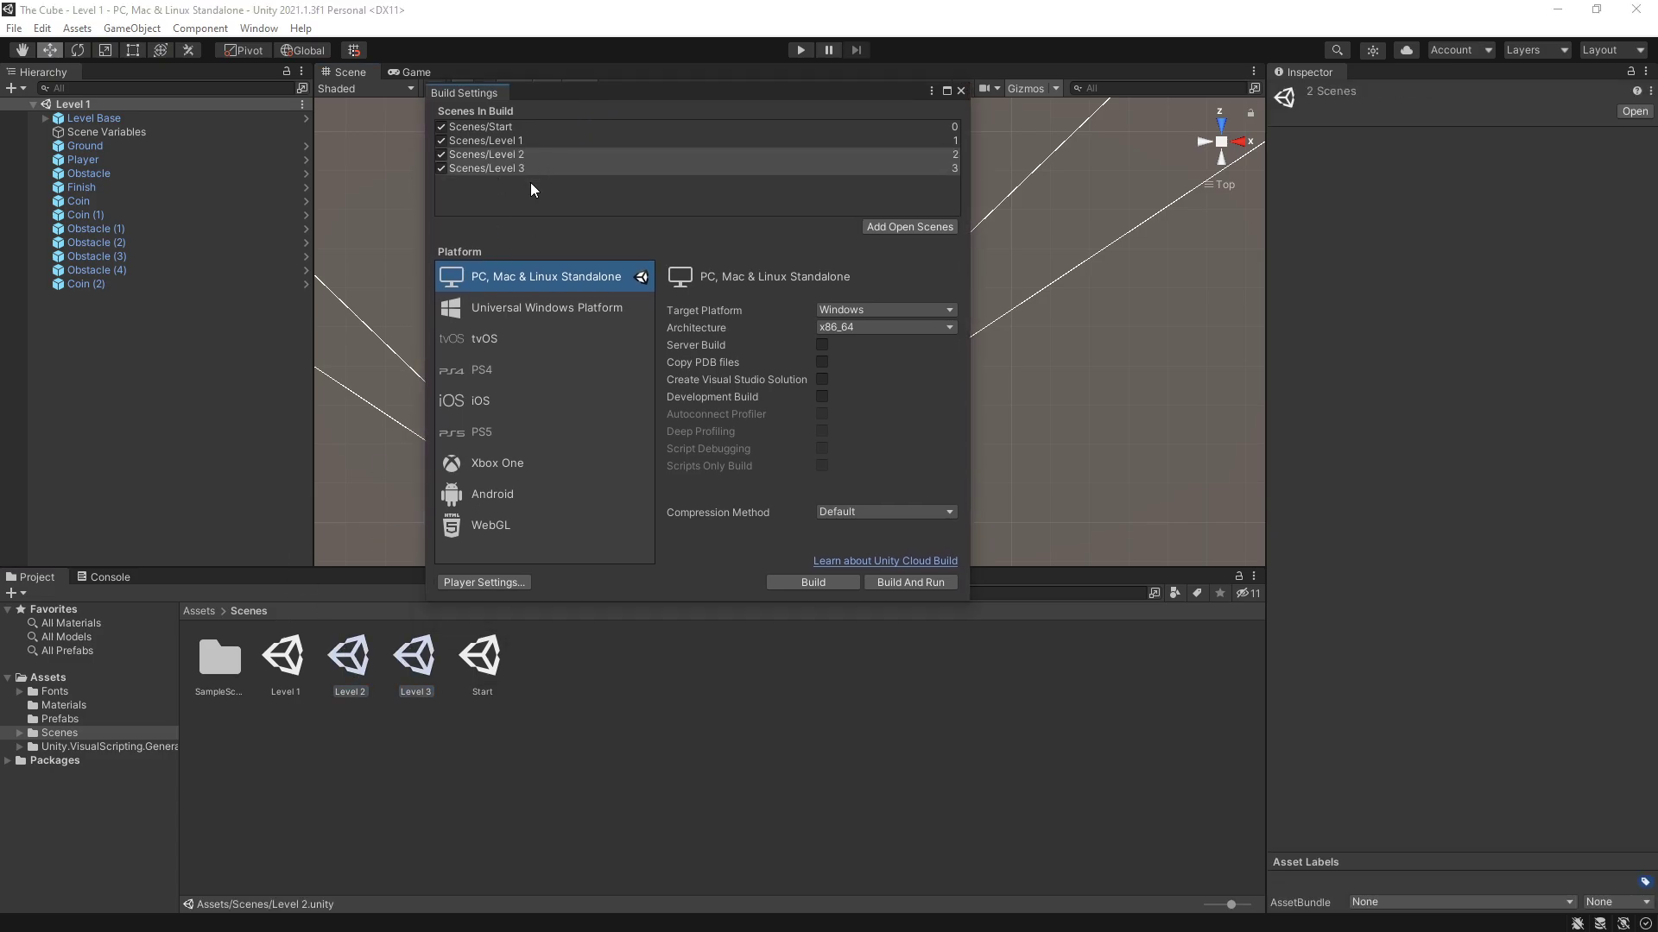
left_click(961, 90)
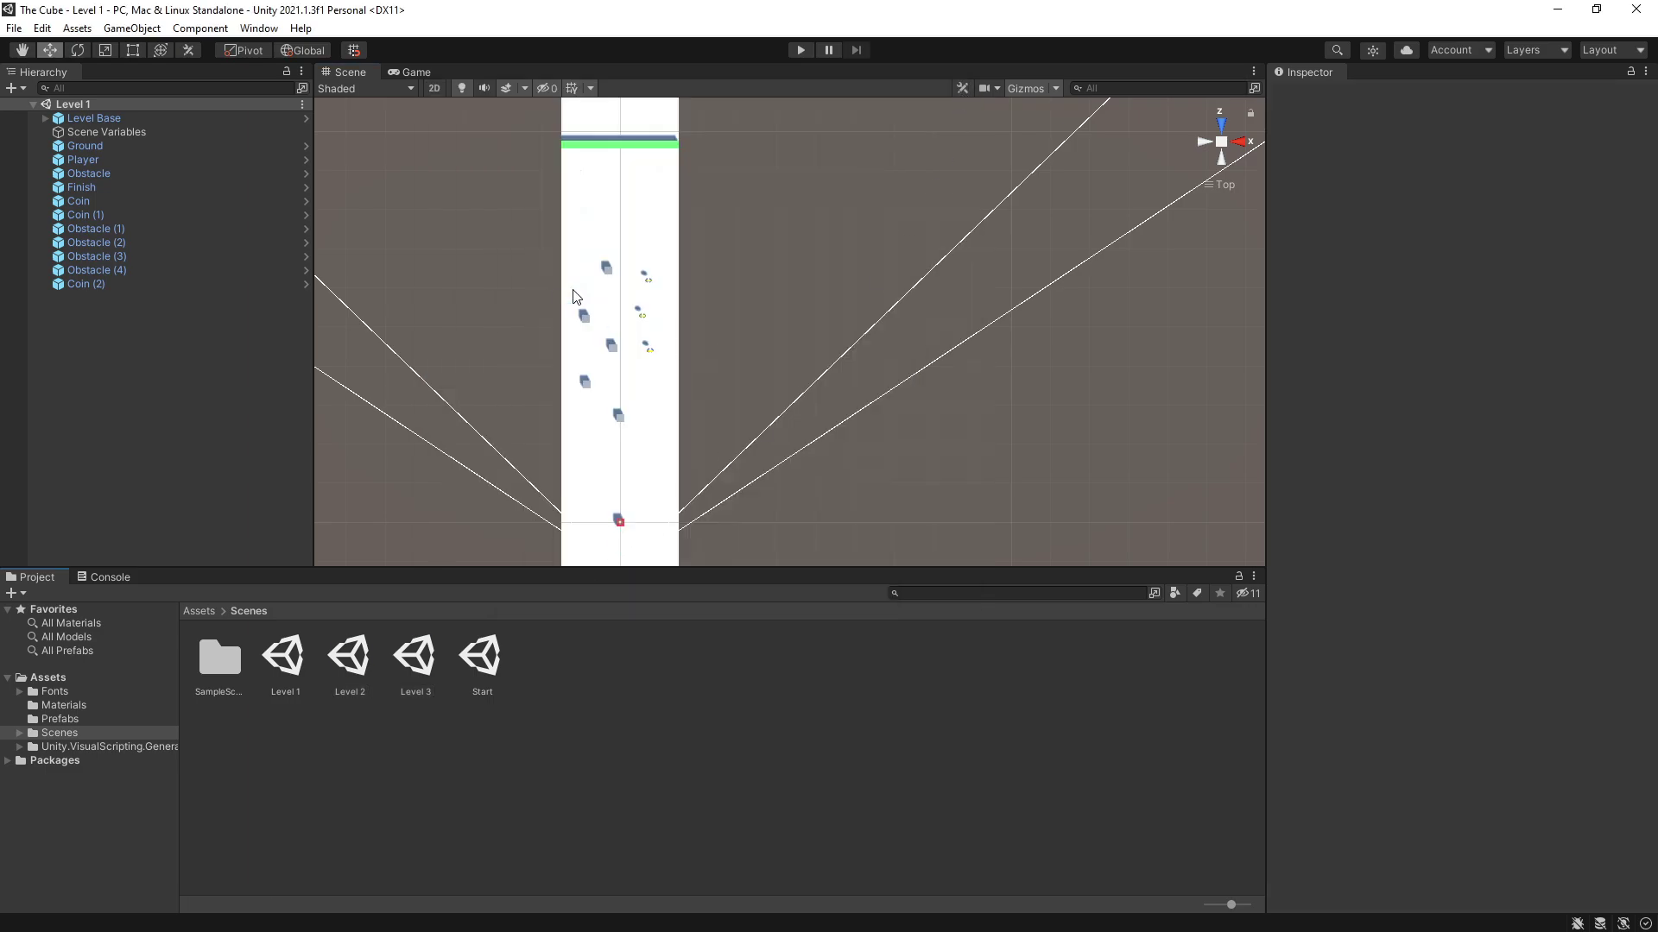
Open the Player's script graph, PlayerGraph, and select the Compare Tag node that checks for the Finish tag
left_click(168, 160)
scroll(1307, 713, "down", 5)
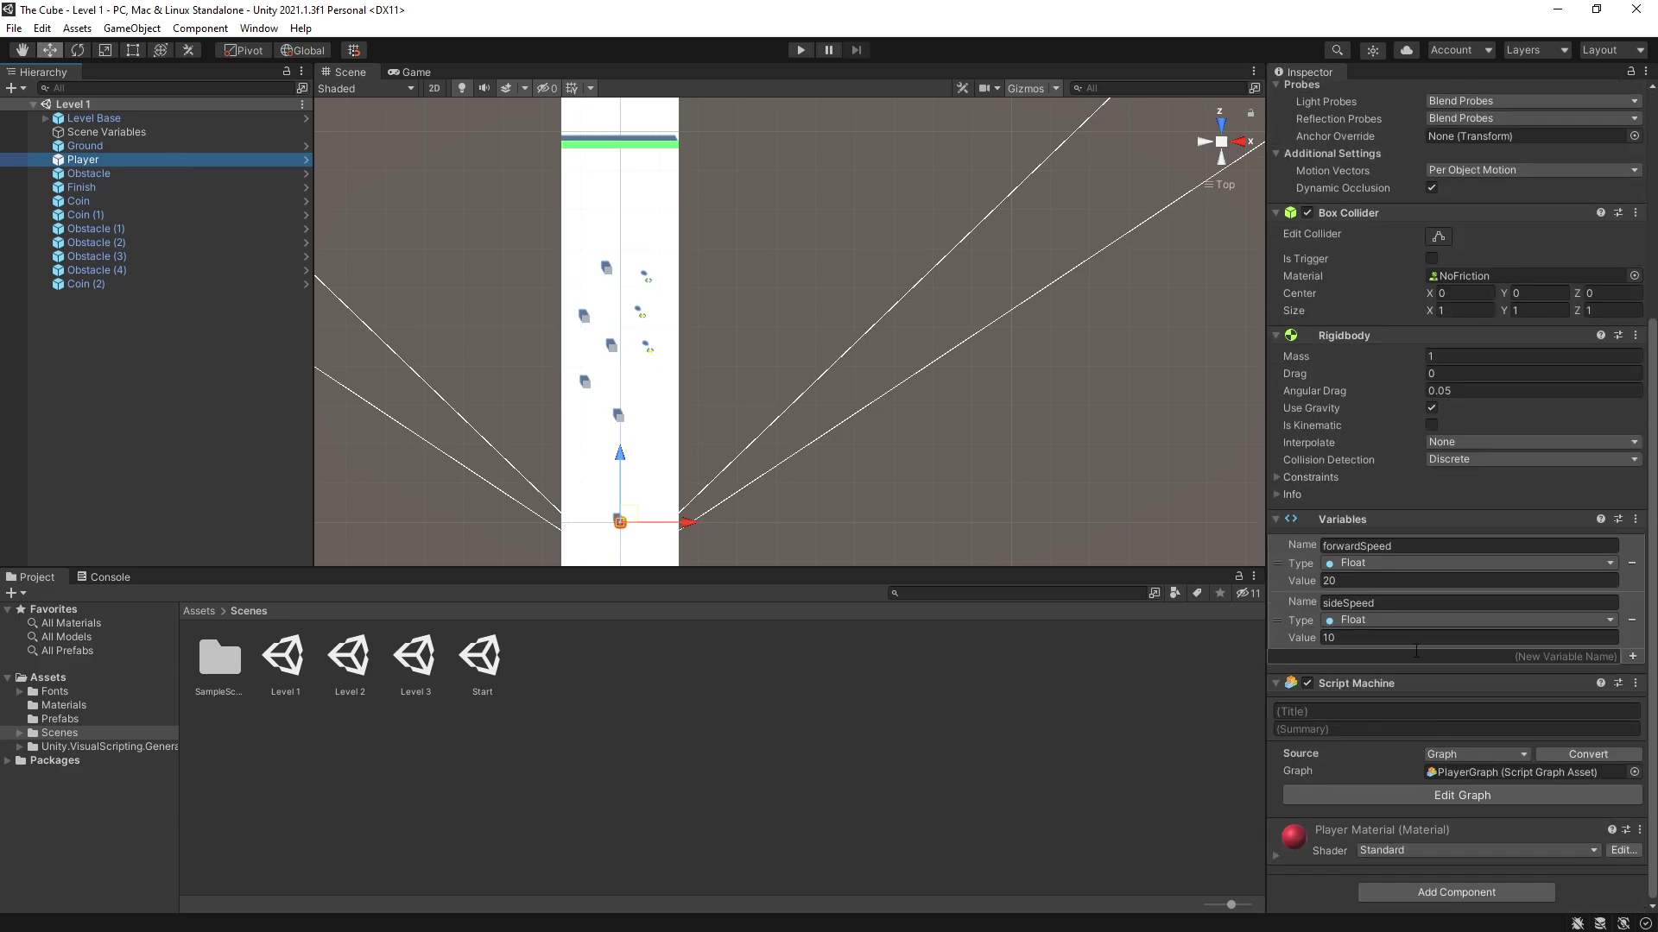
left_click(1437, 787)
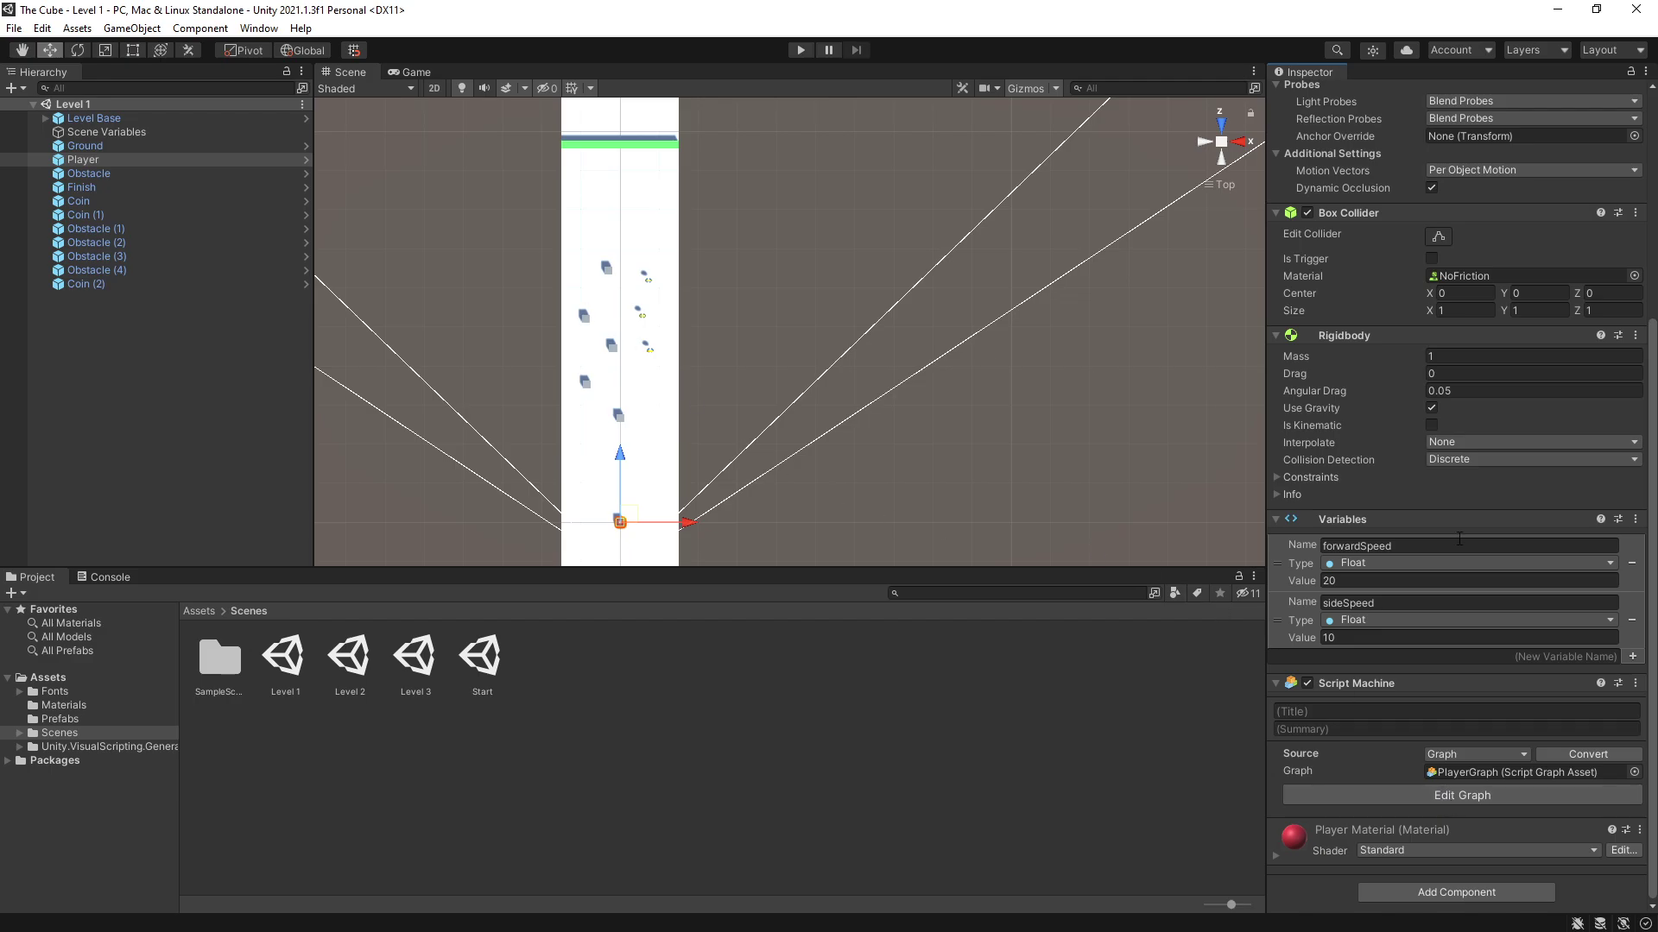
left_click(1454, 798)
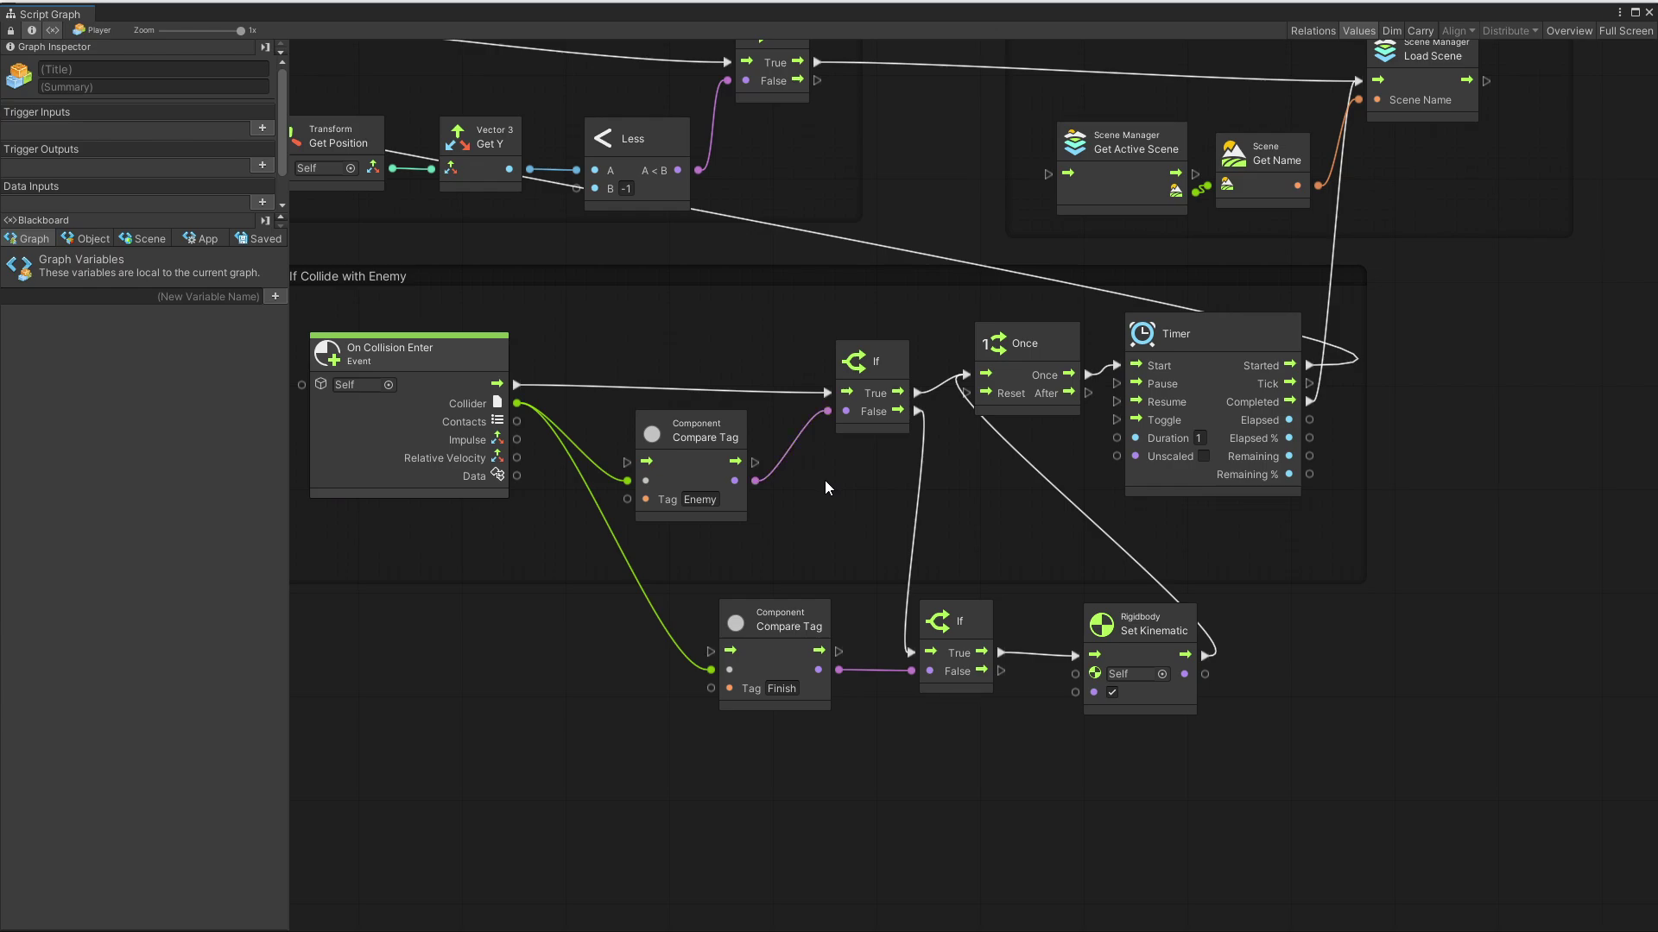
left_click(788, 614)
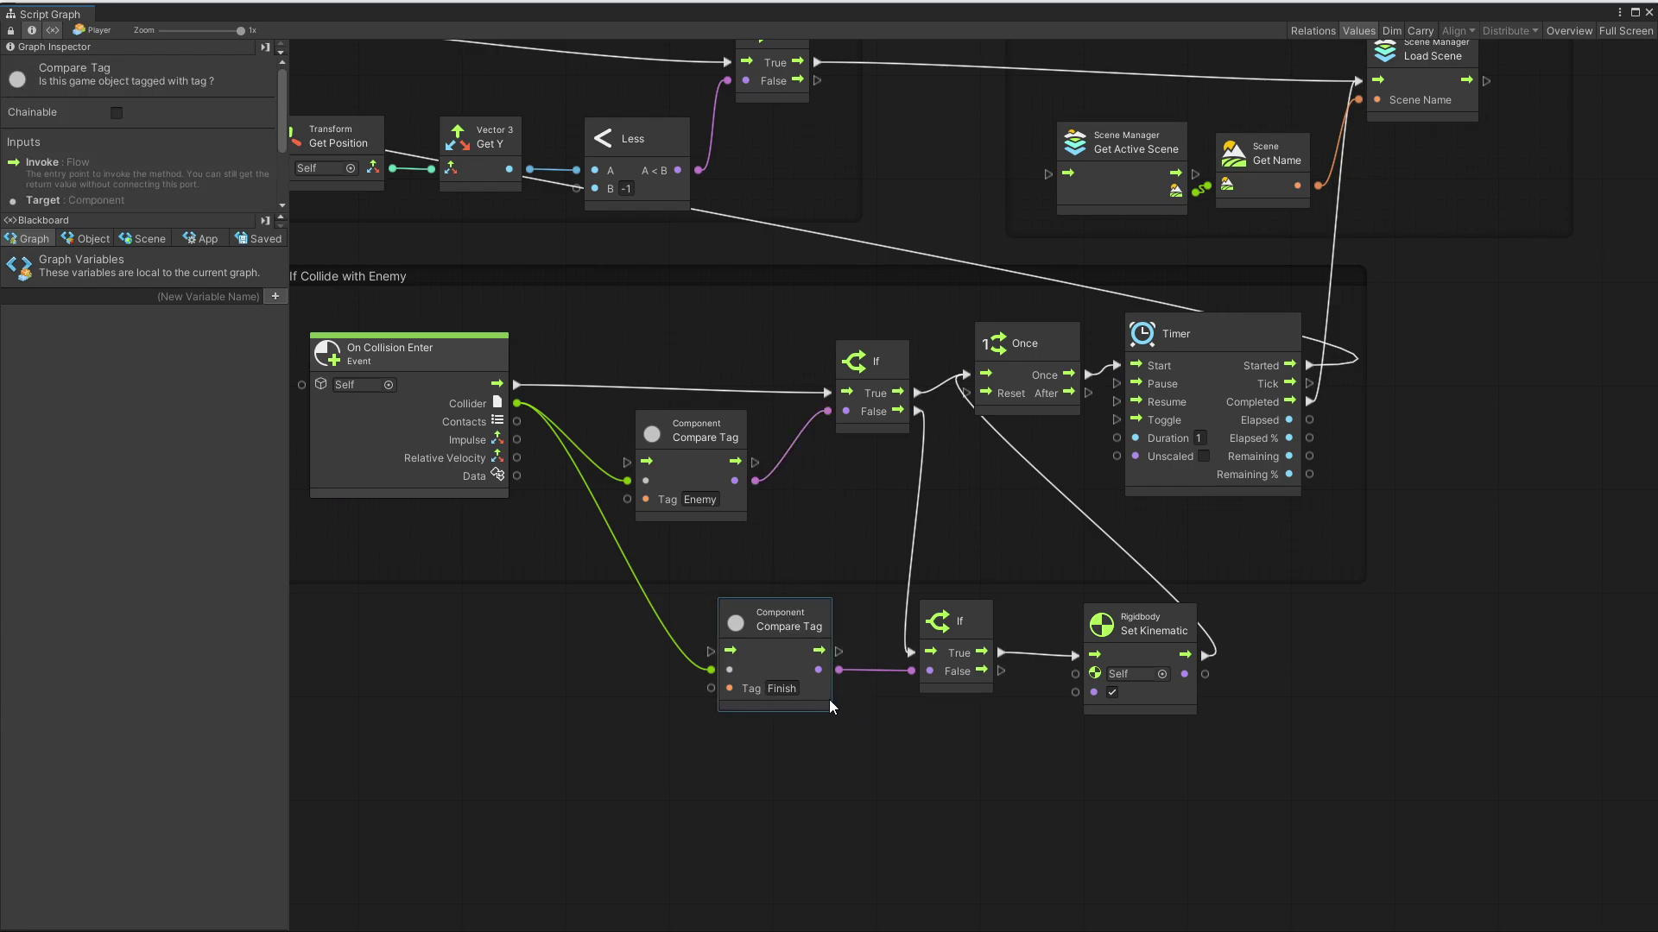
Replace the Set Kinematic node's link to the Once node with a new Load Scene node that takes a scene build index
left_click(1142, 614)
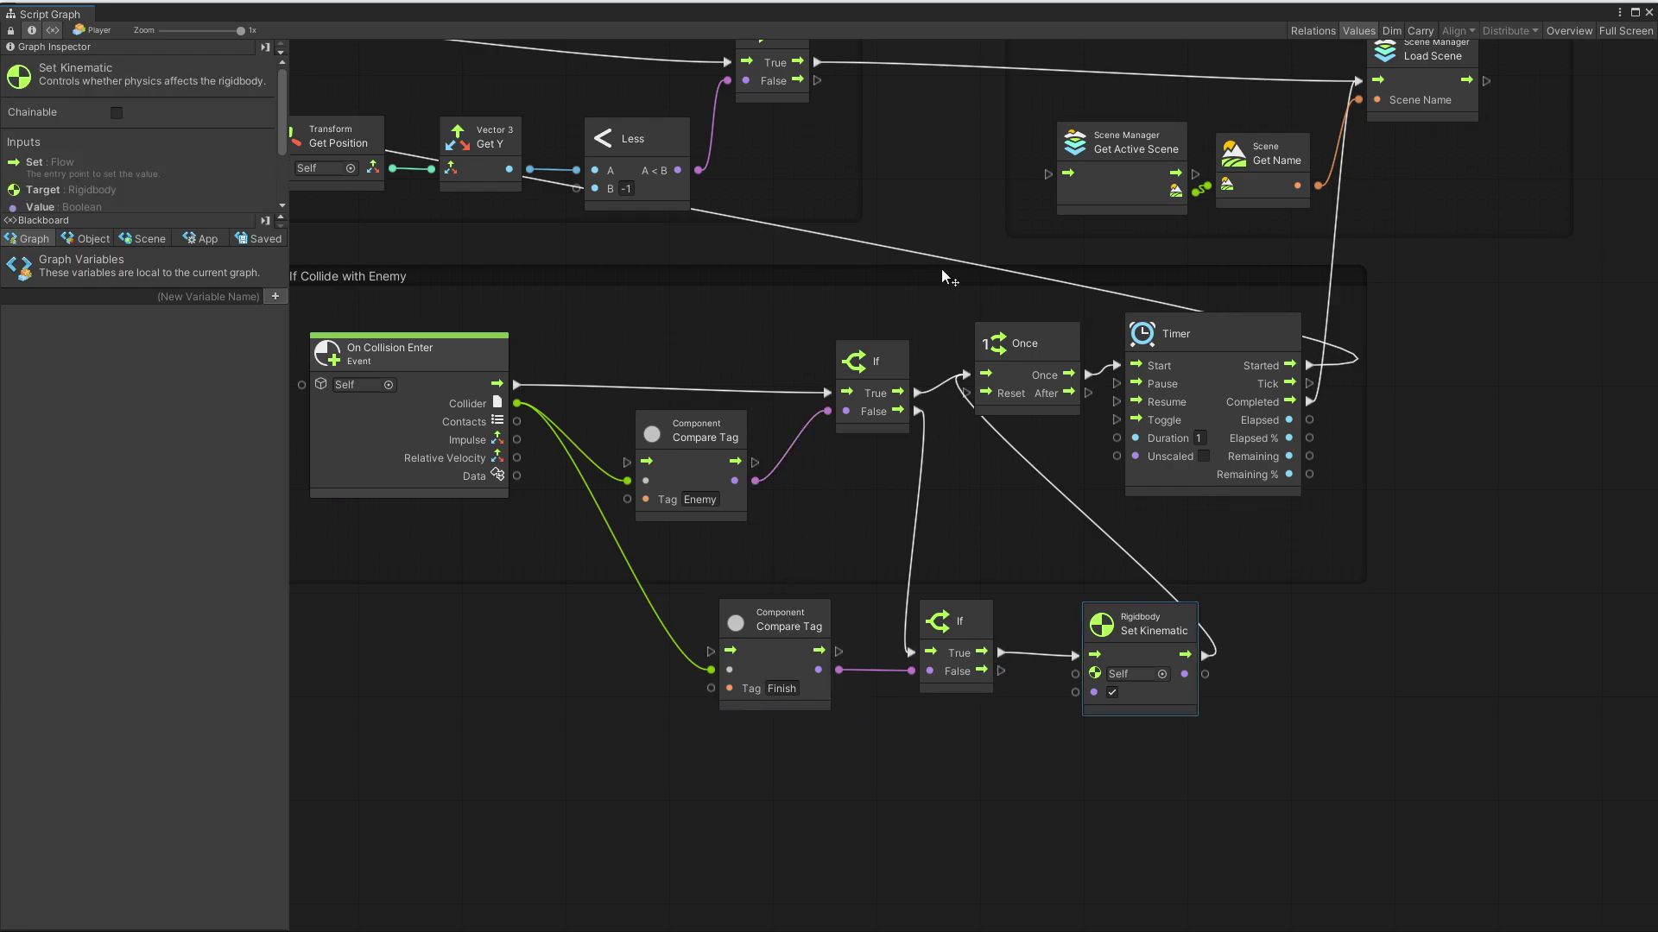
right_click(952, 390)
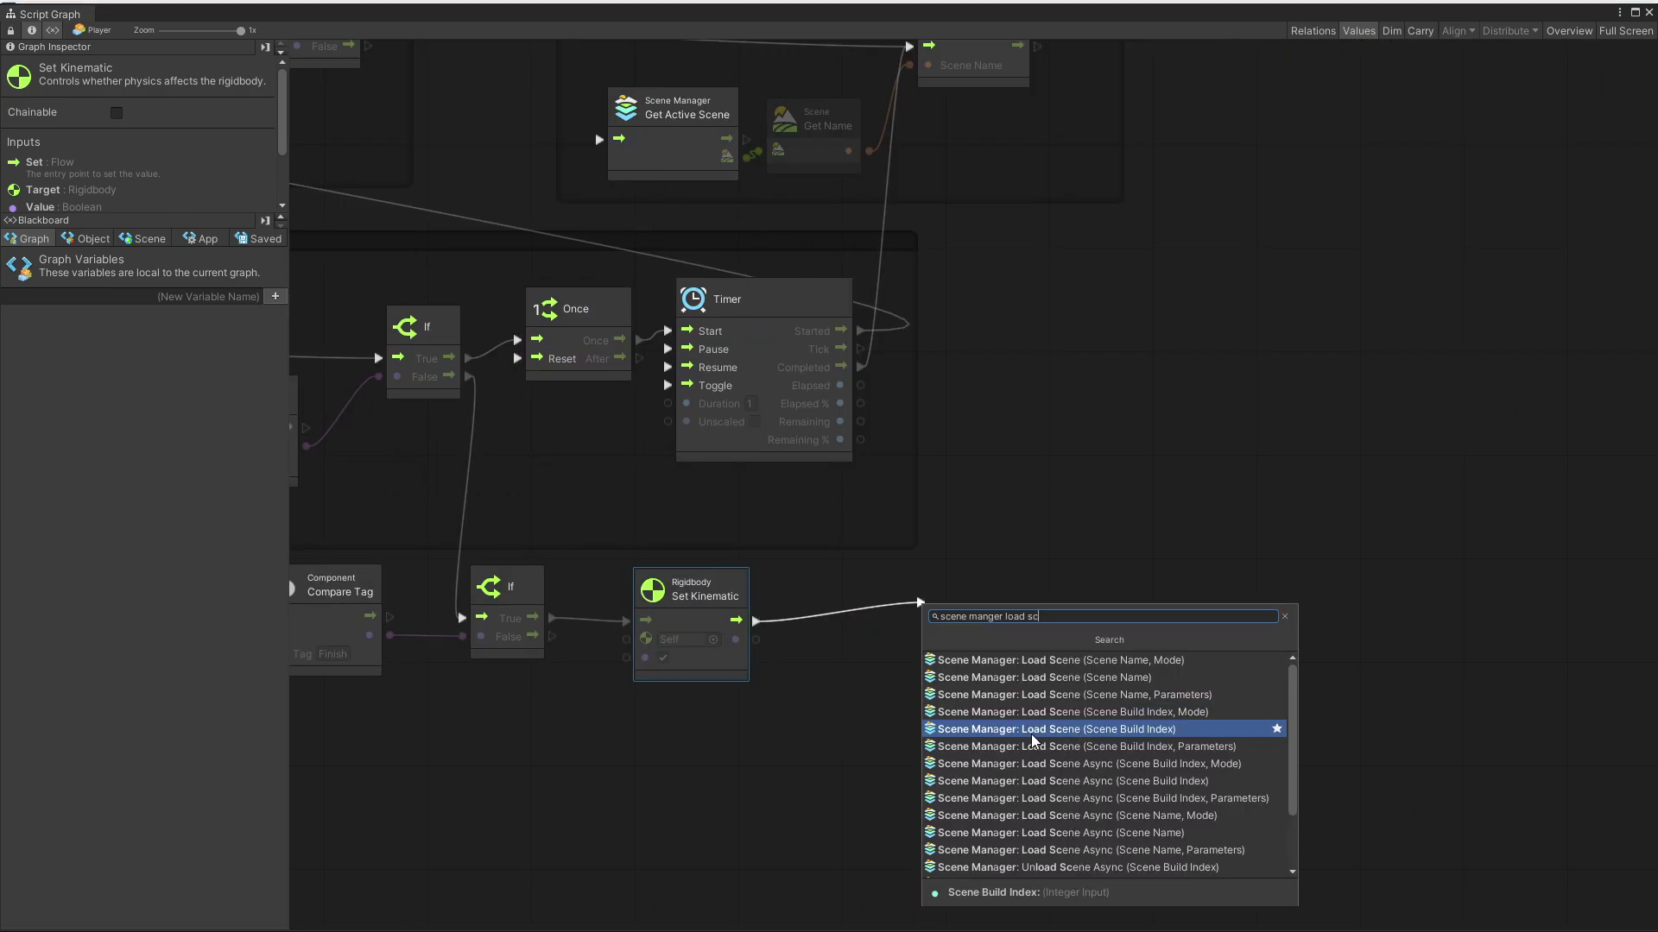
left_click(1081, 729)
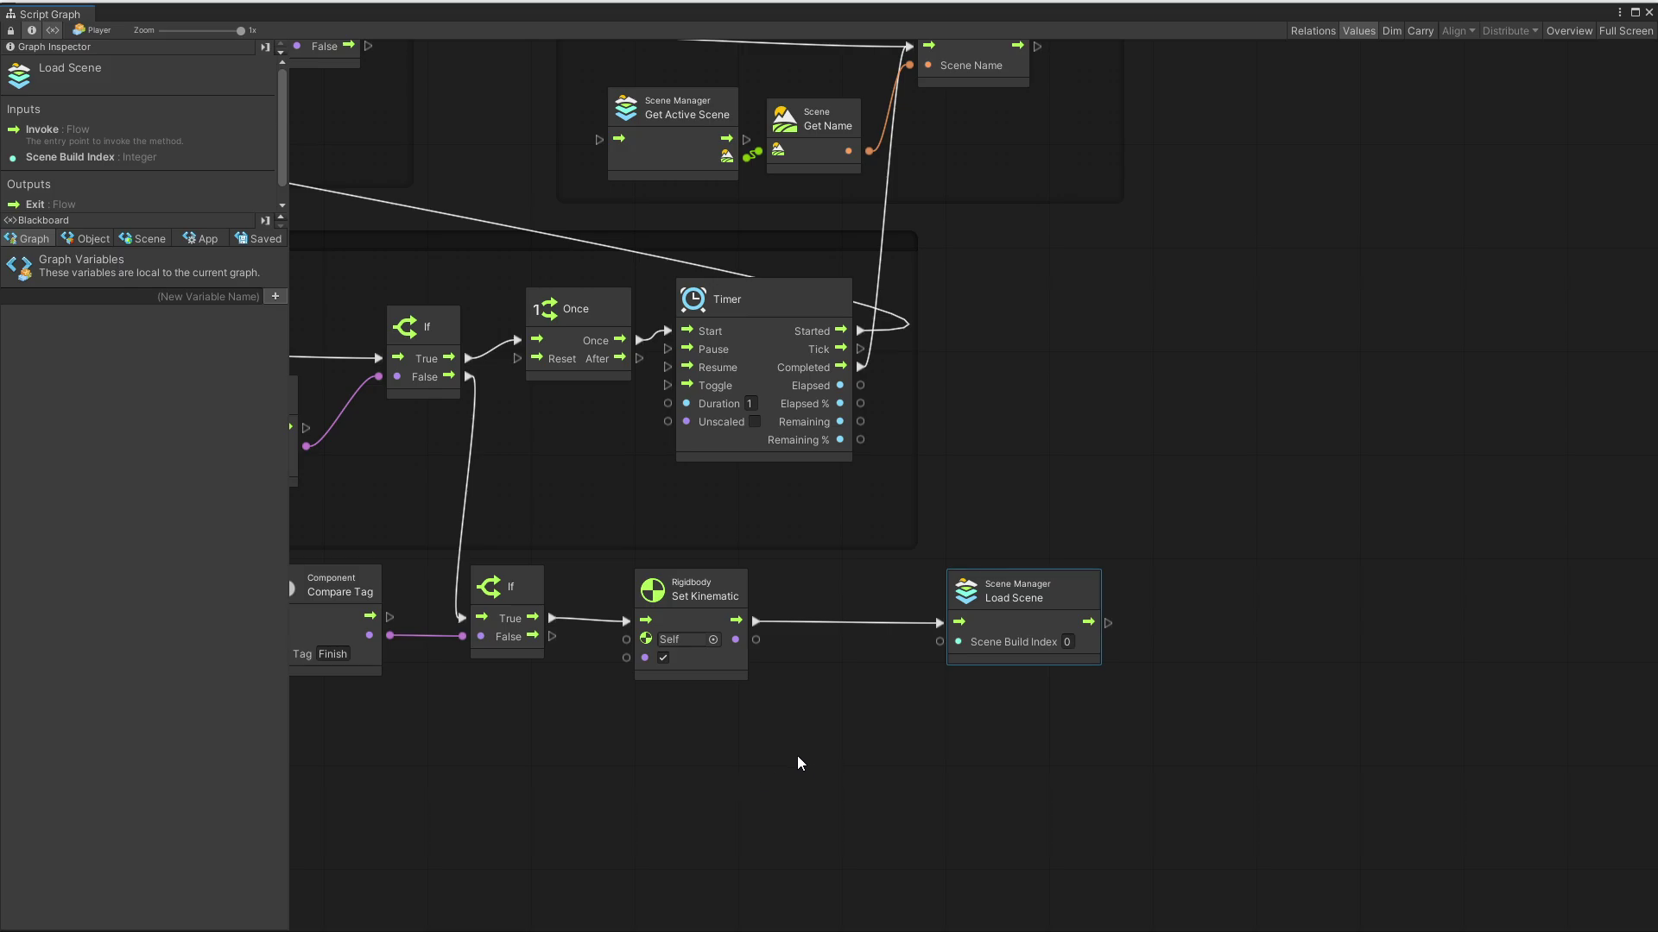
Add a Get Active Scene node below Set Kinematic and feed its result into a Get Build Index node
right_click(587, 779)
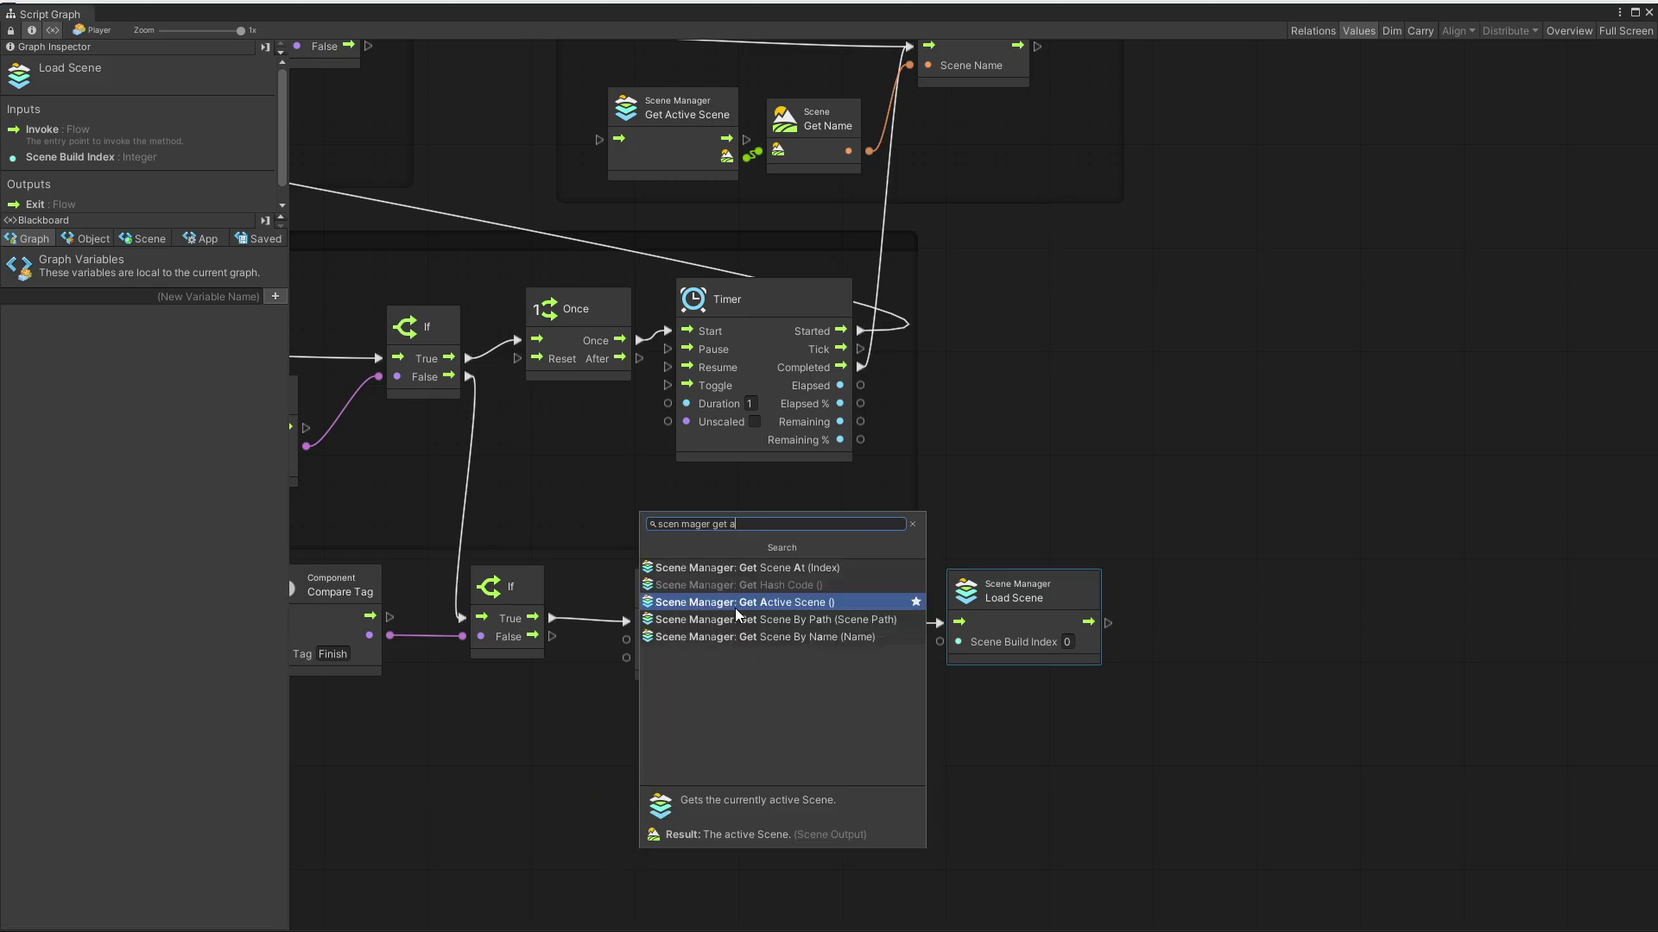
left_click(733, 607)
left_click_drag(649, 785, 620, 780)
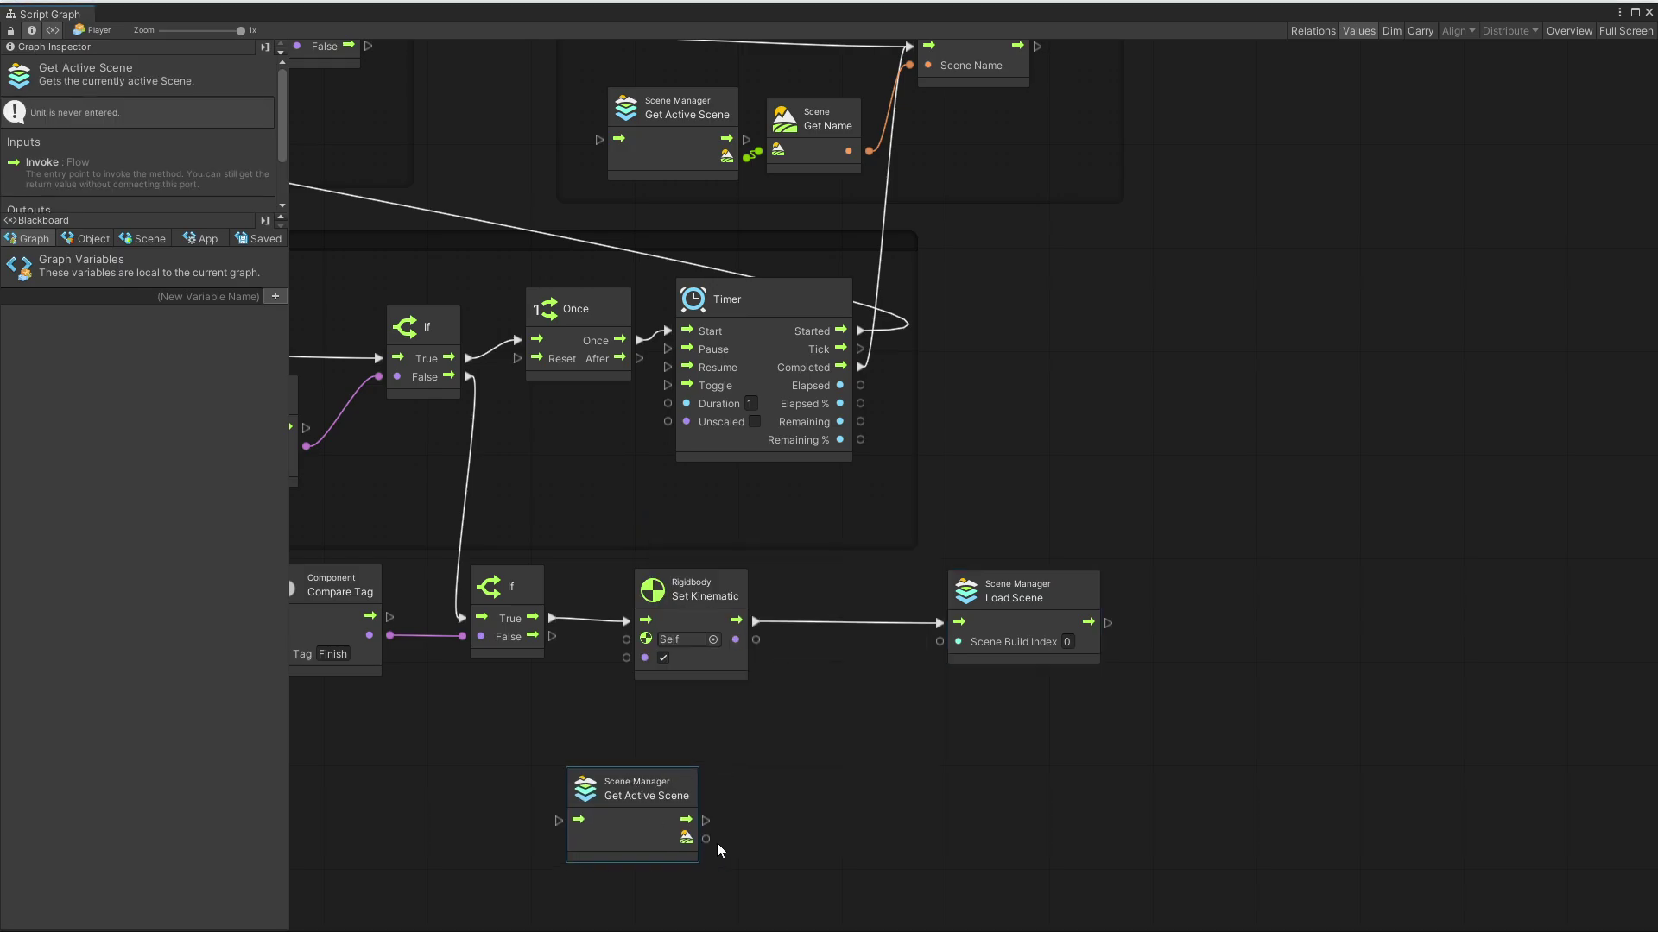
left_click_drag(707, 838, 754, 799)
type("get ind")
key("Return")
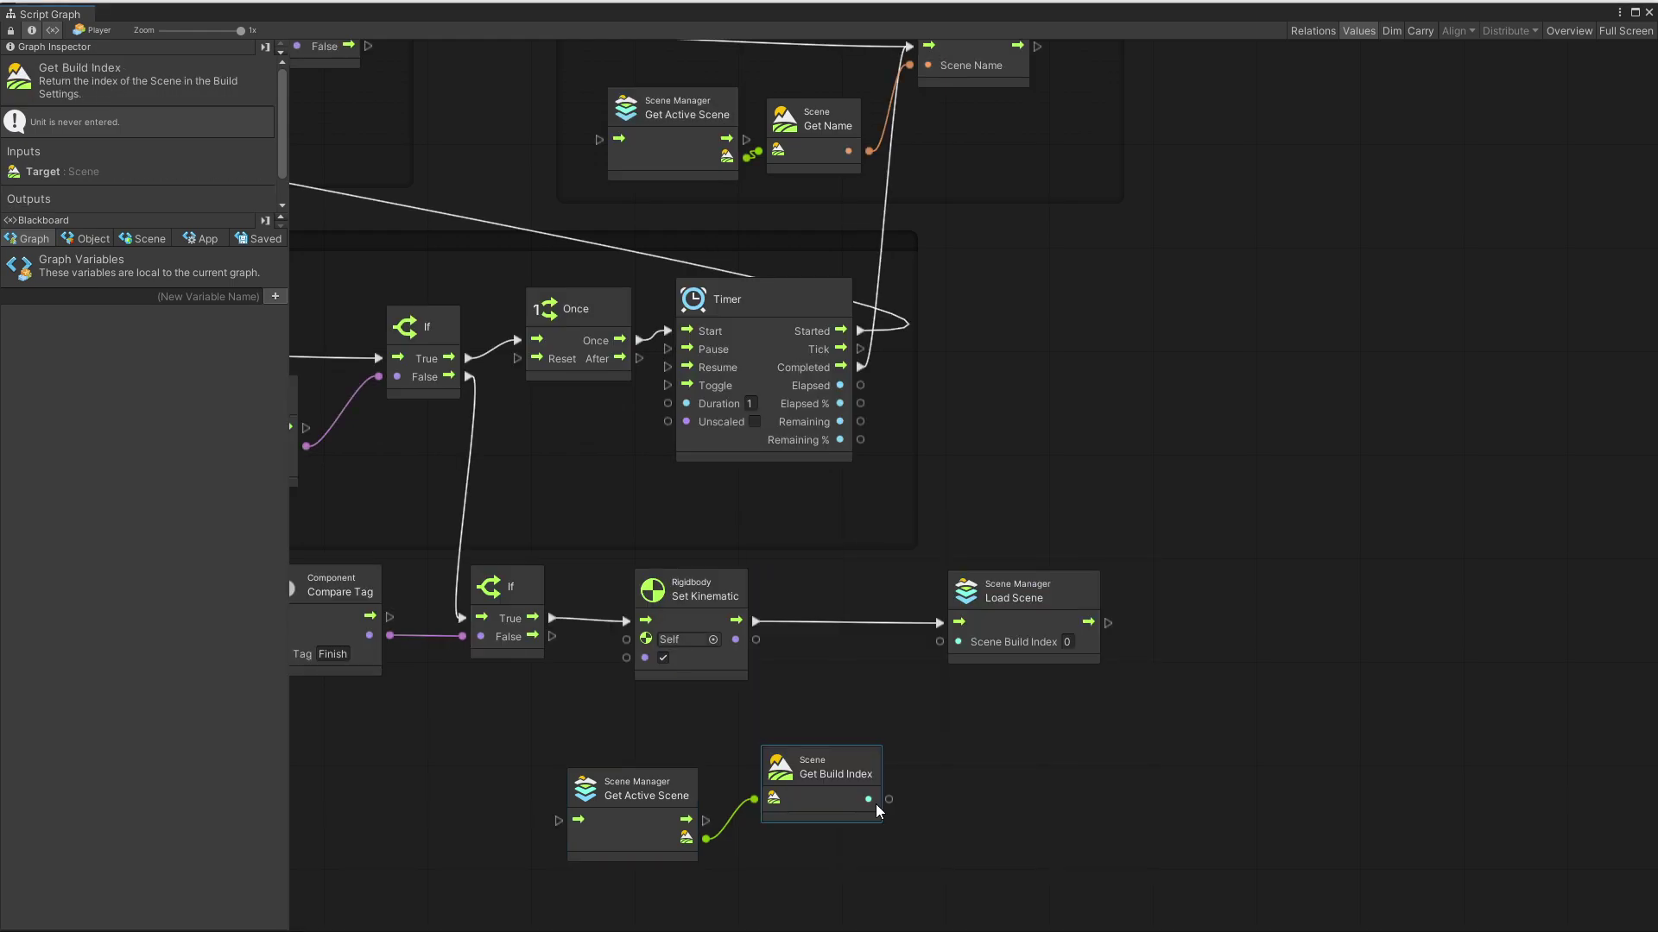
Add 1 to the active scene's build index with an Add node and connect the sum to Load Scene's Scene Build Index
left_click_drag(889, 799, 924, 727)
type("add")
key("Return")
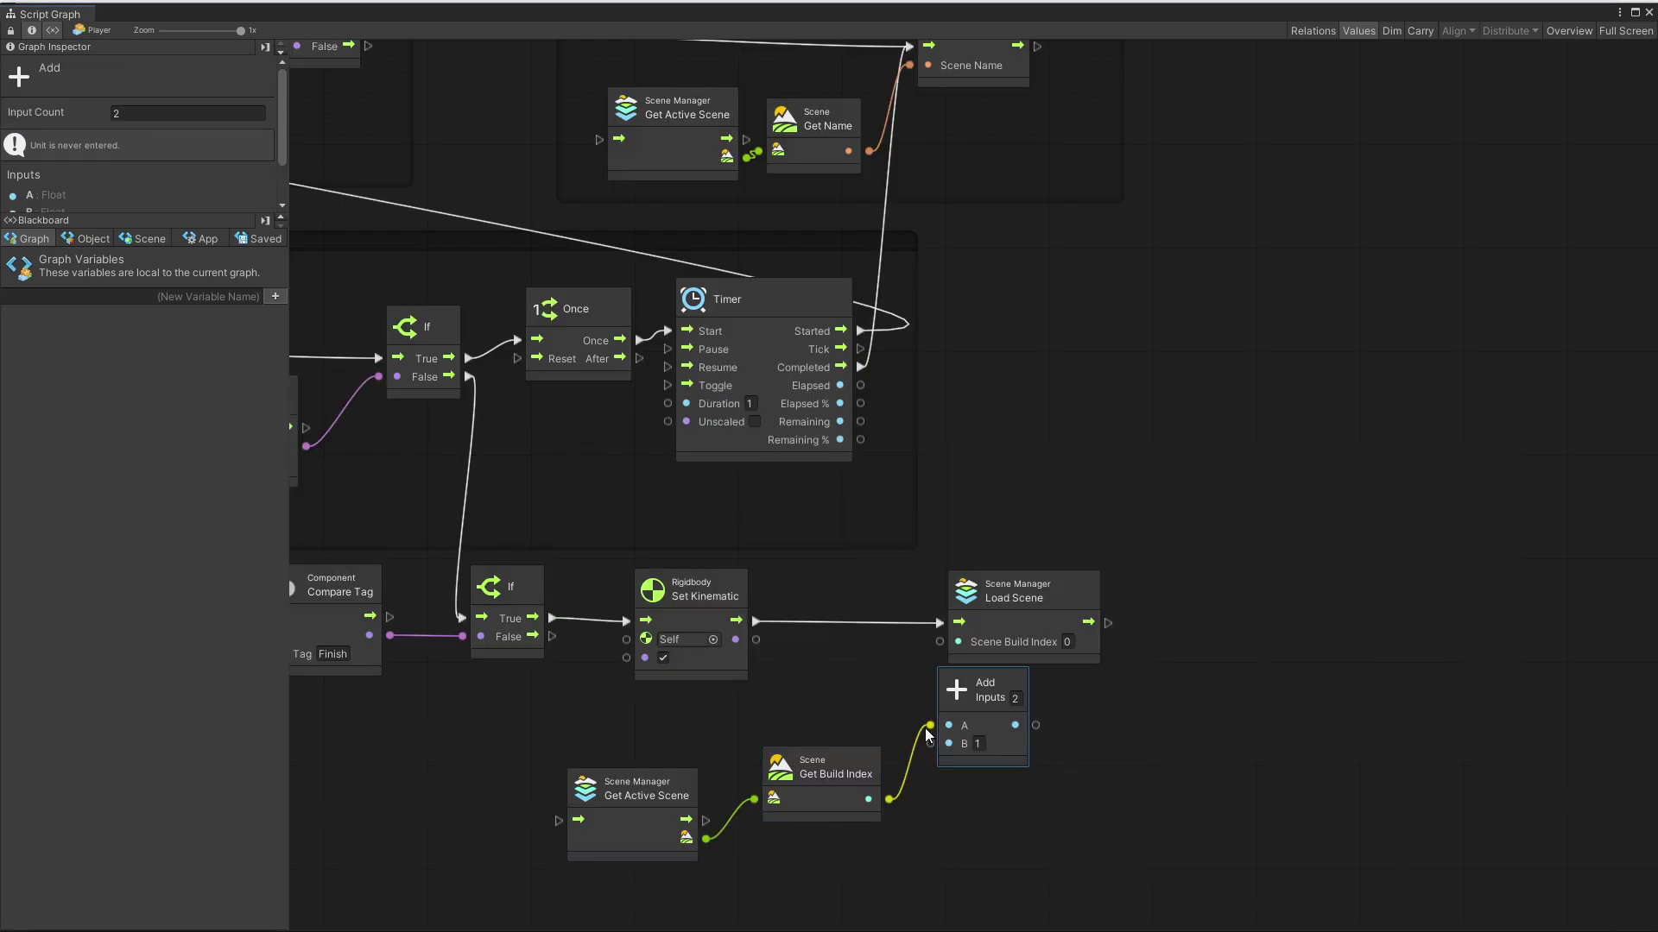
left_click_drag(1035, 725, 939, 642)
left_click(1027, 594)
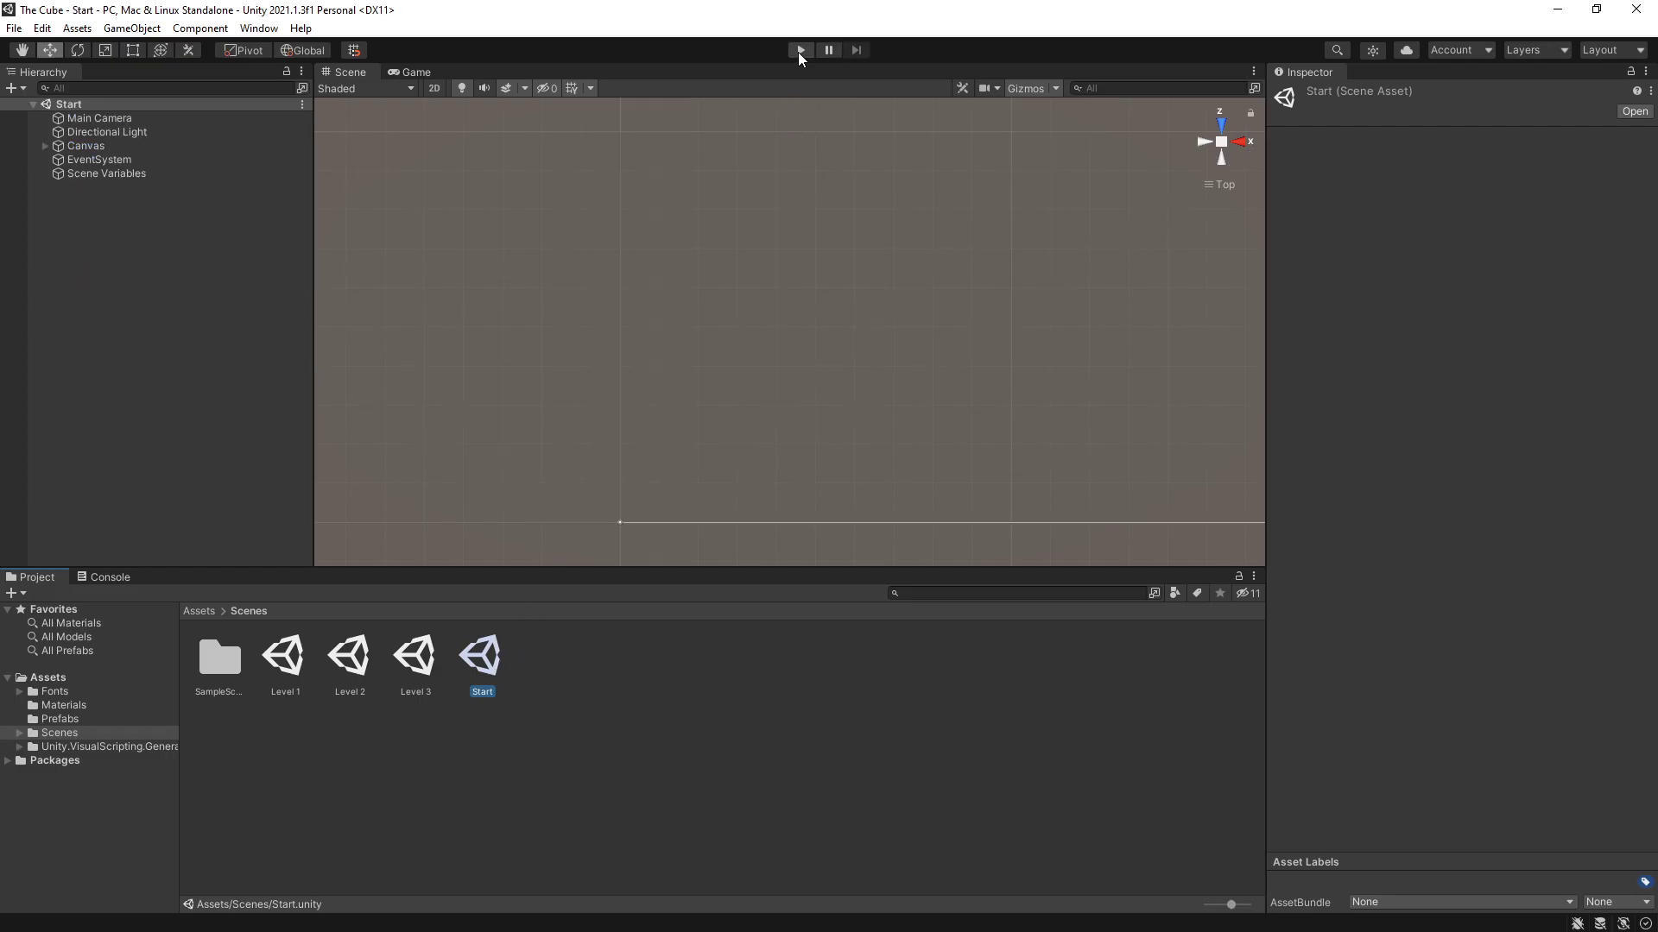
Playtest the game from the Start scene through Level 3 to check that each finish loads the following level, and stop playing
left_click(800, 50)
left_click(782, 345)
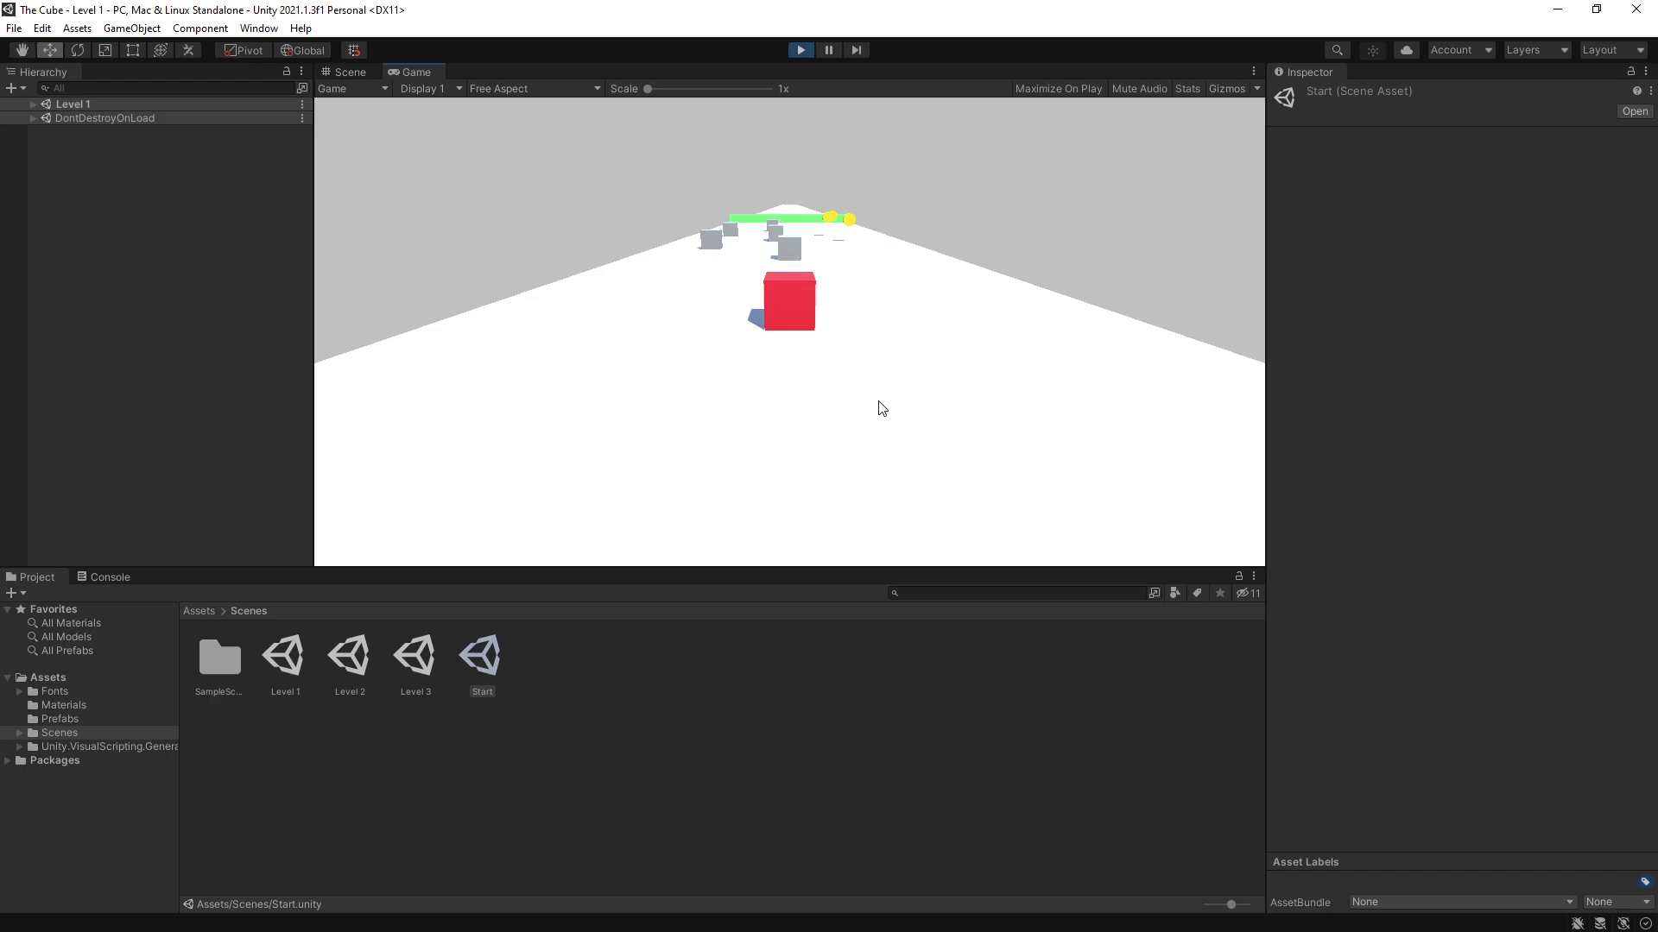
key("d")
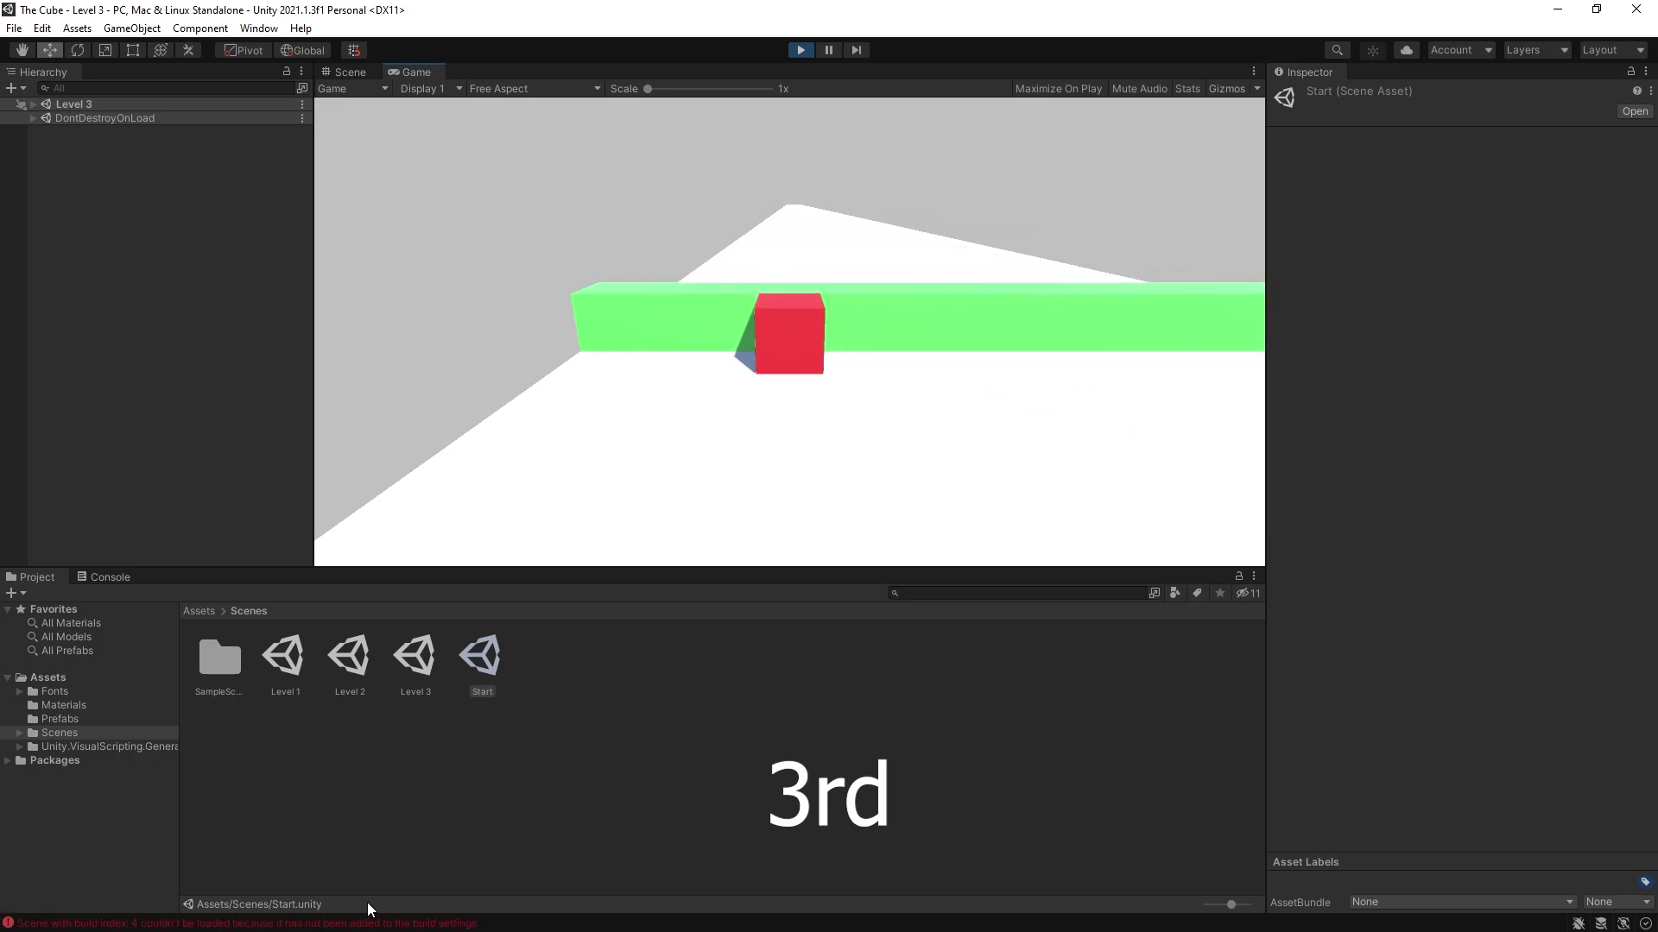
key("ctrl+p")
Duplicate the Start scene as End, open the copy and show its Game view
left_click(436, 673)
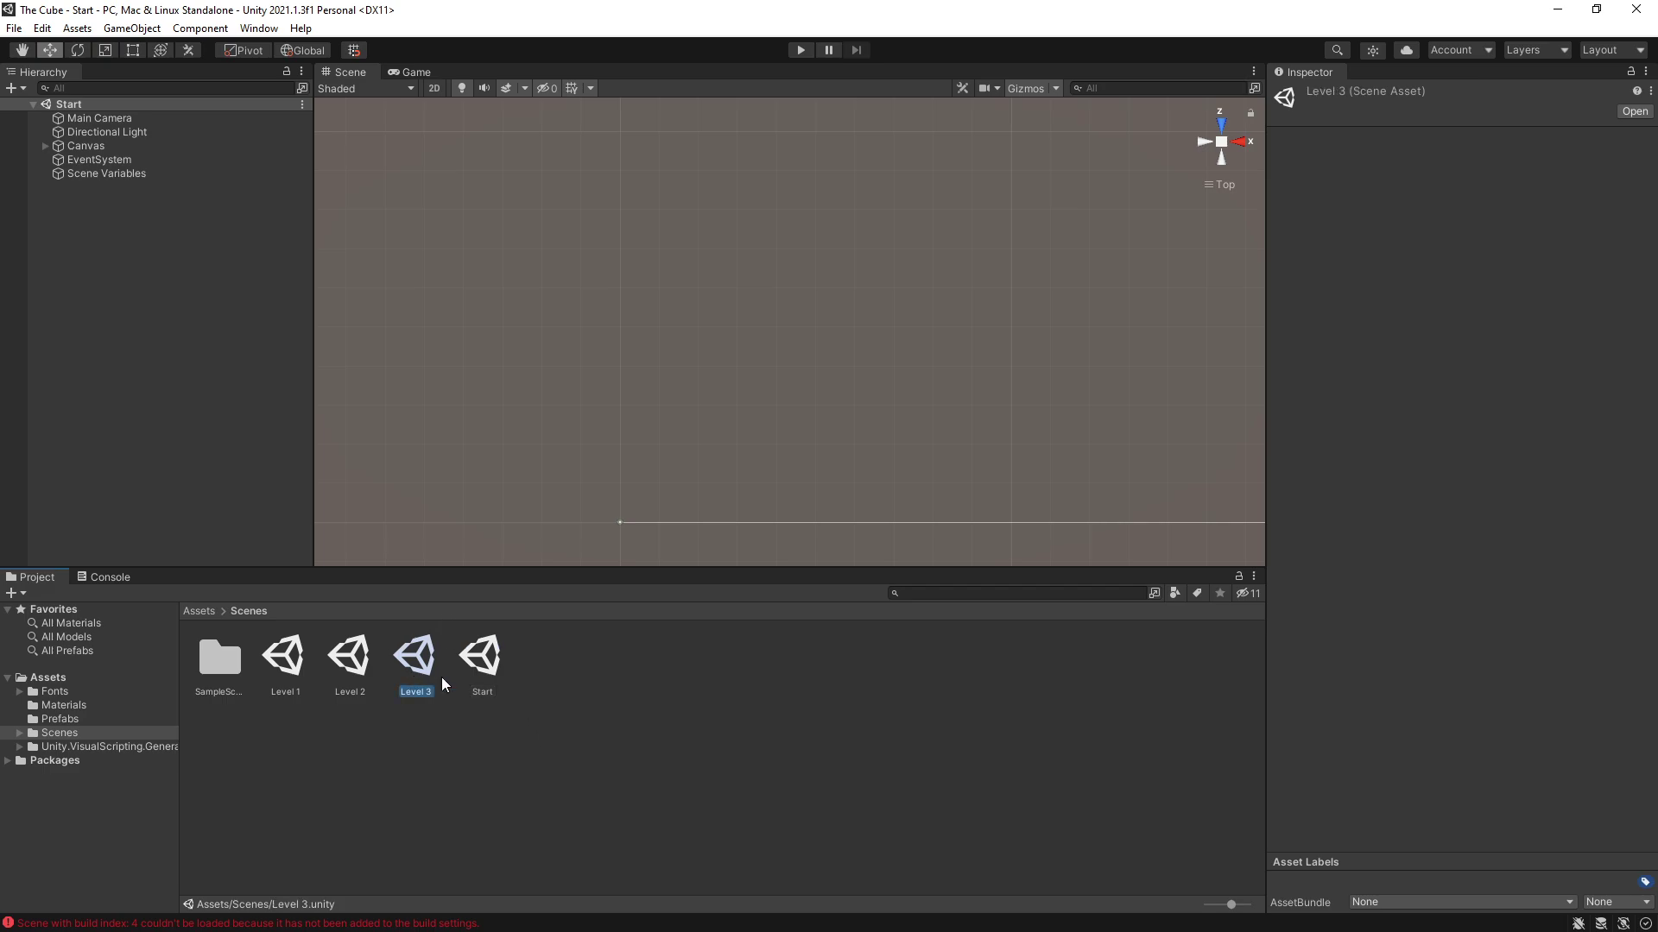
left_click(487, 671)
key("ctrl+d")
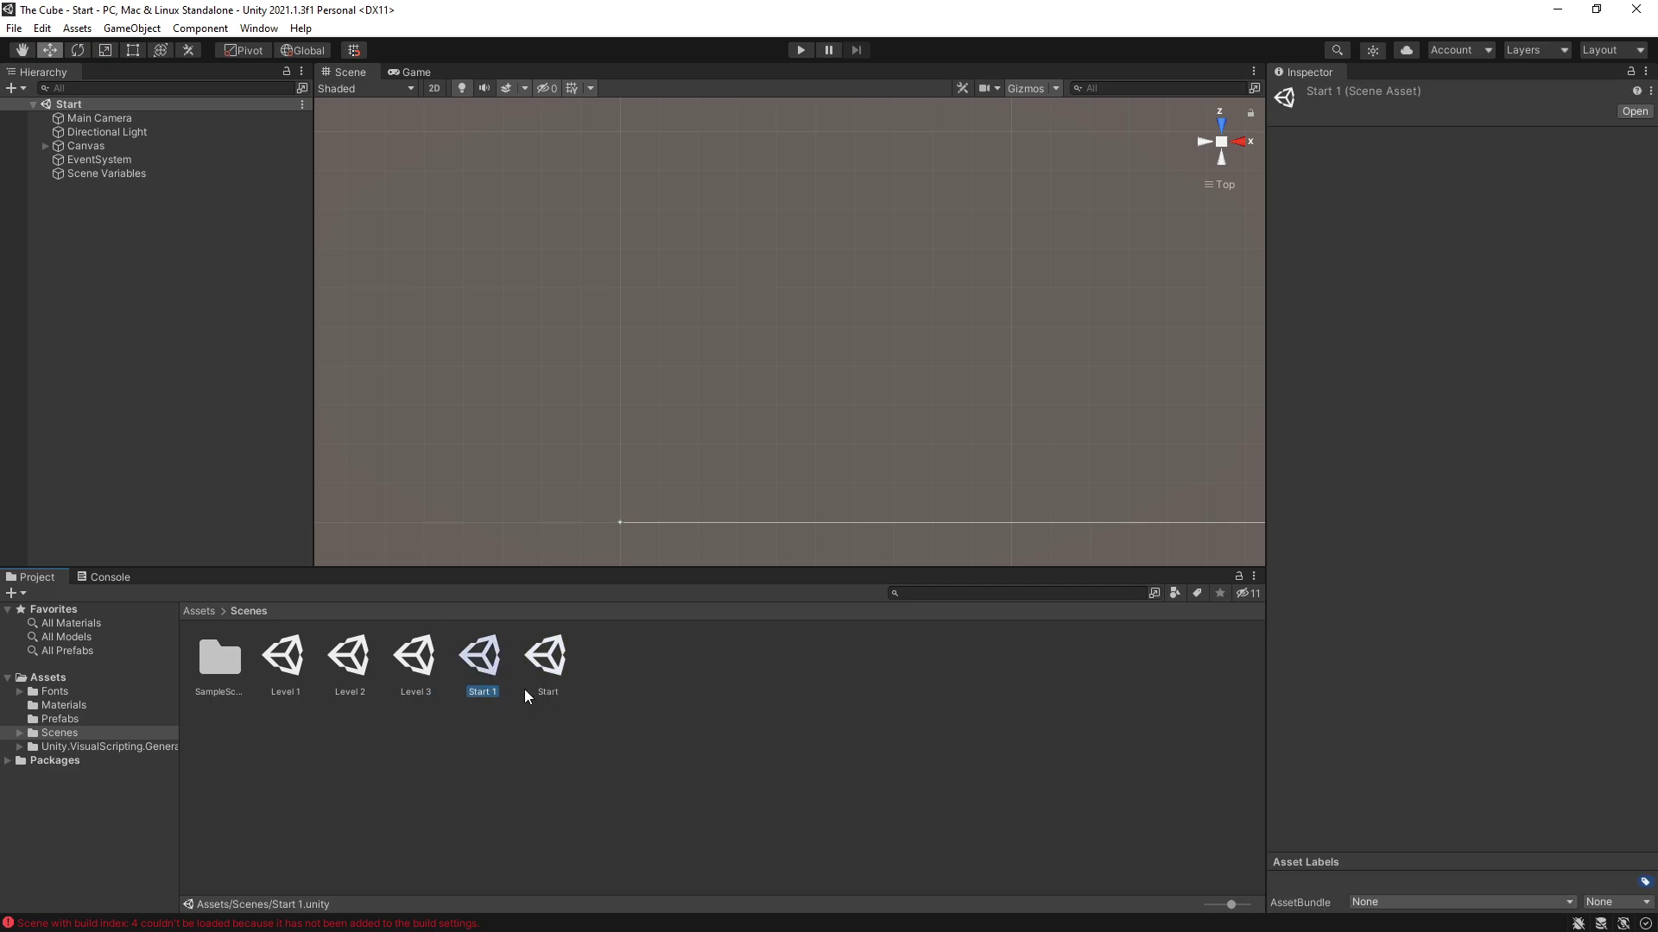
left_click(485, 691)
type("End")
key("Return")
key("Return")
left_click(412, 71)
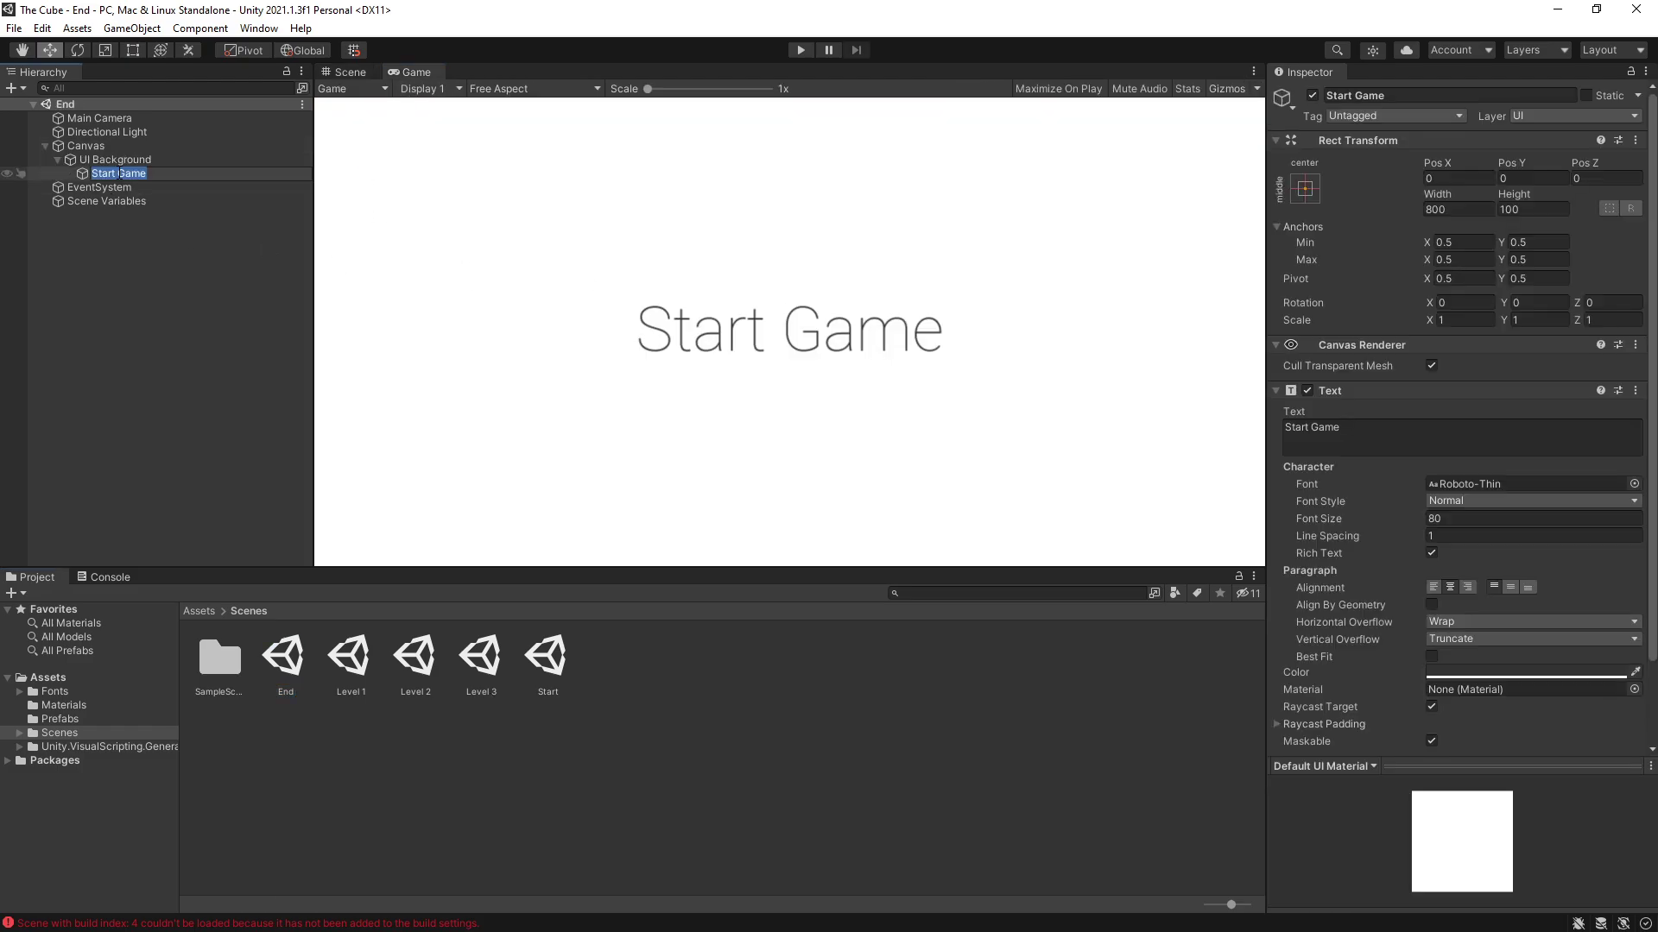
Rename the End scene's Start Game object to Text and change its wording to "Thanks For Playing!"
type("Text")
key("Return")
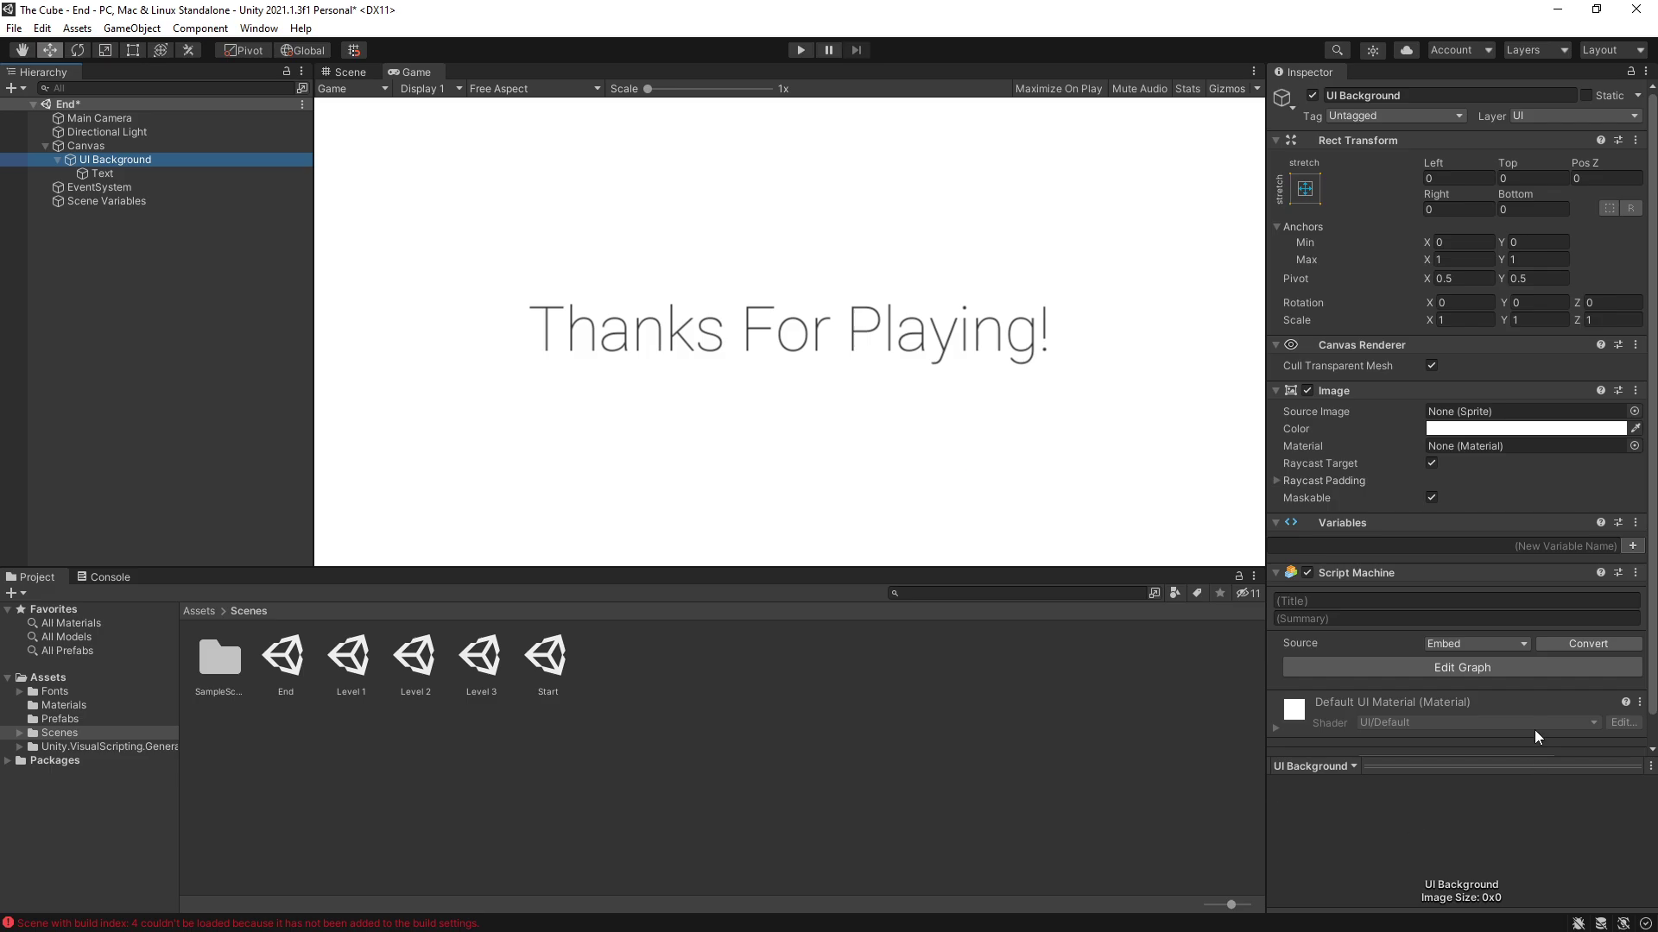
In the End scene's UI Background graph, replace the Load Scene node after On Mouse Input with Application Quit without an exit code
left_click(1471, 670)
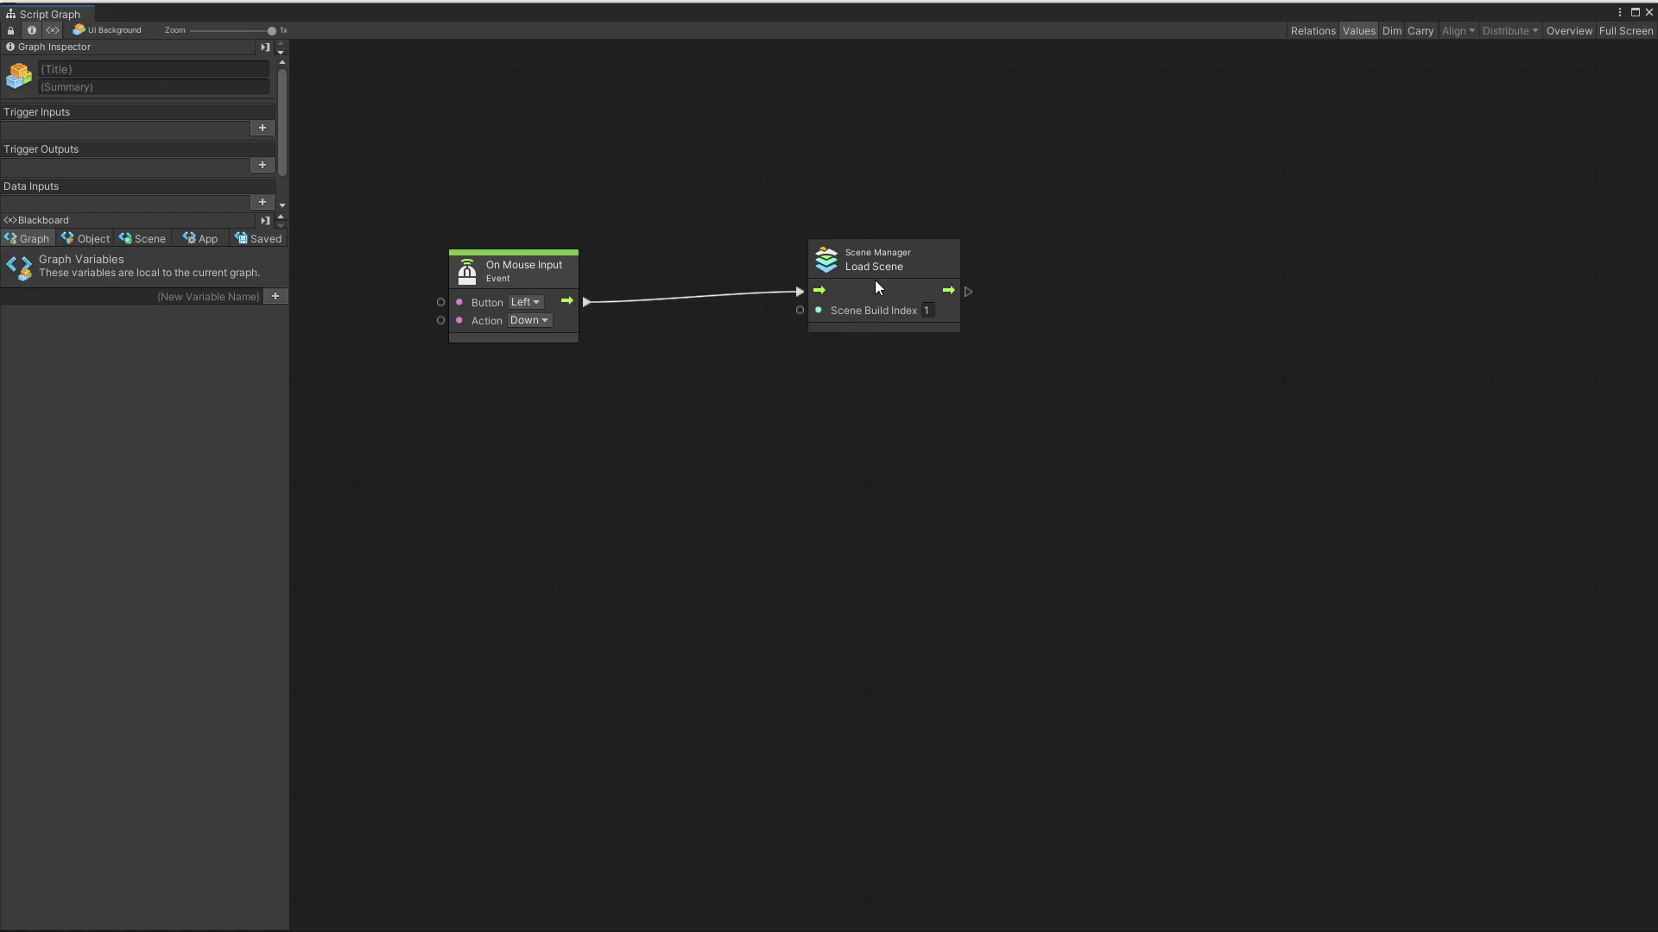
left_click(863, 293)
key("Delete")
left_click_drag(567, 301, 830, 272)
type("quit")
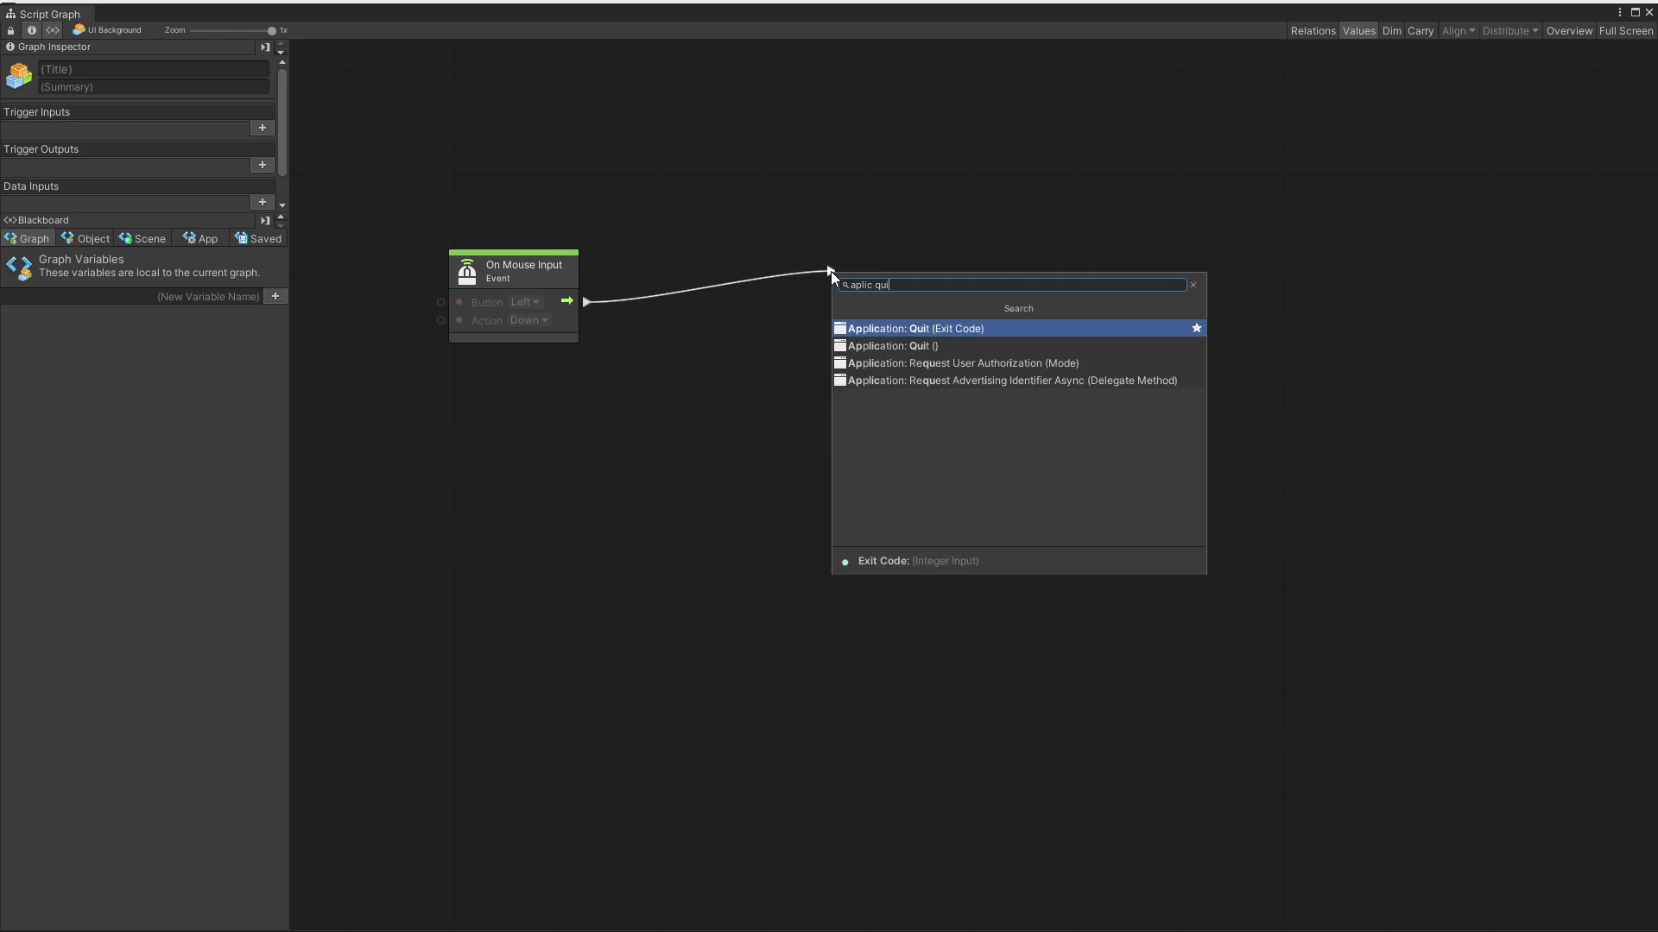
key("Down")
key("Return")
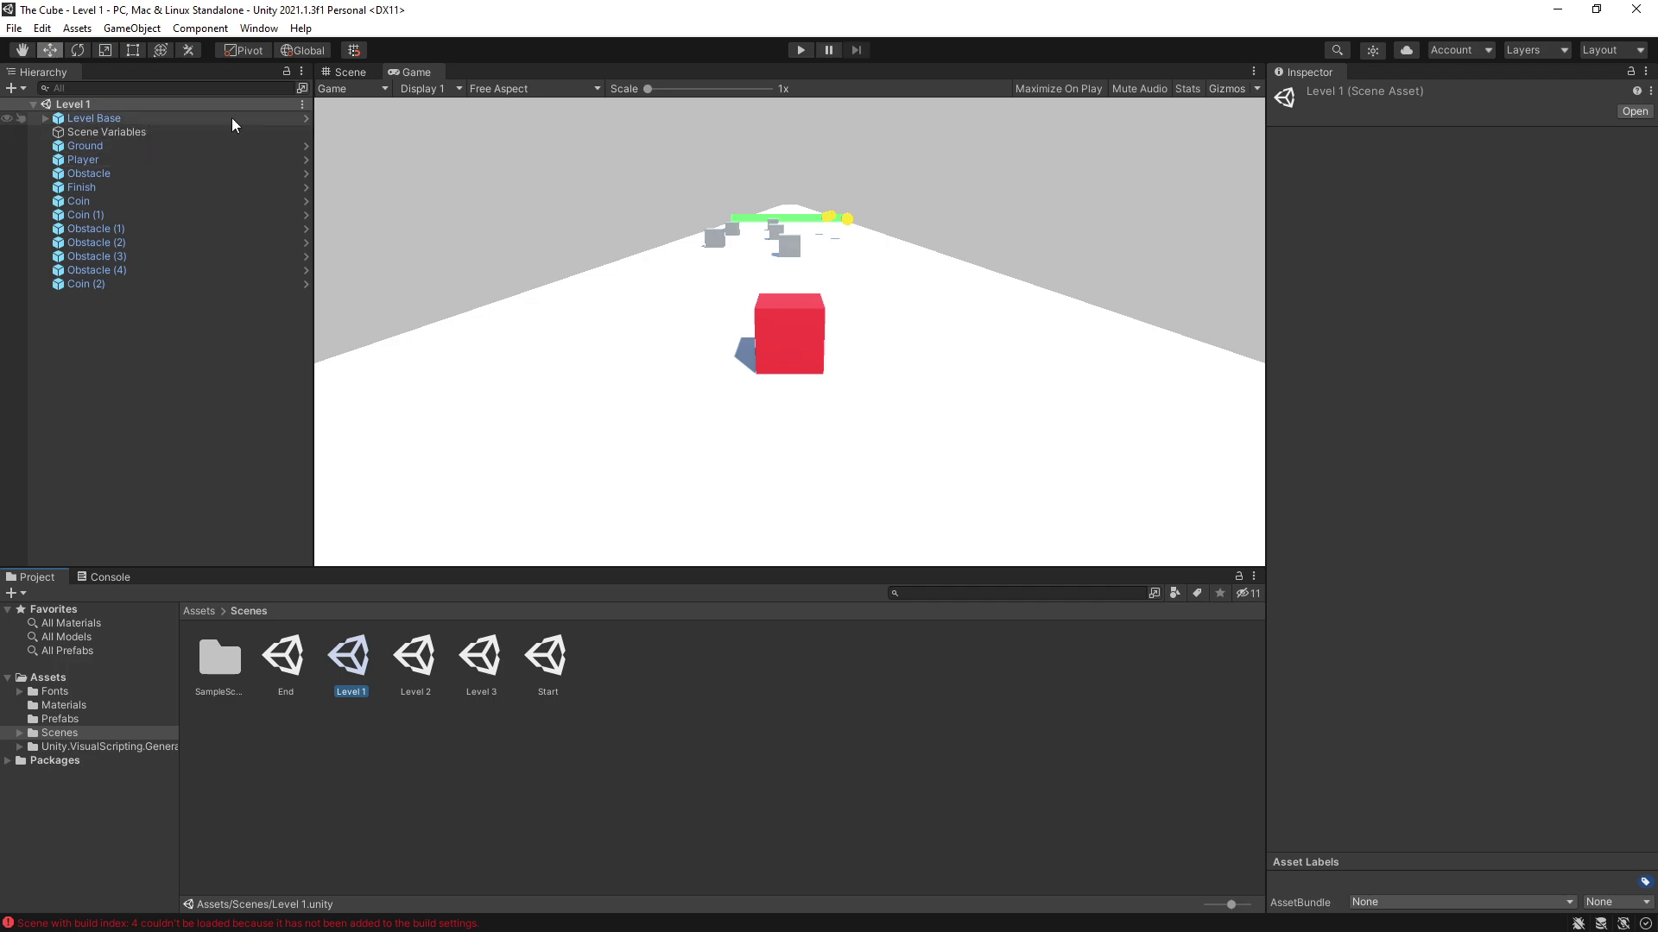
Open the Level Base prefab from Level 1 and add a UI Image on a new Canvas
left_click(304, 118)
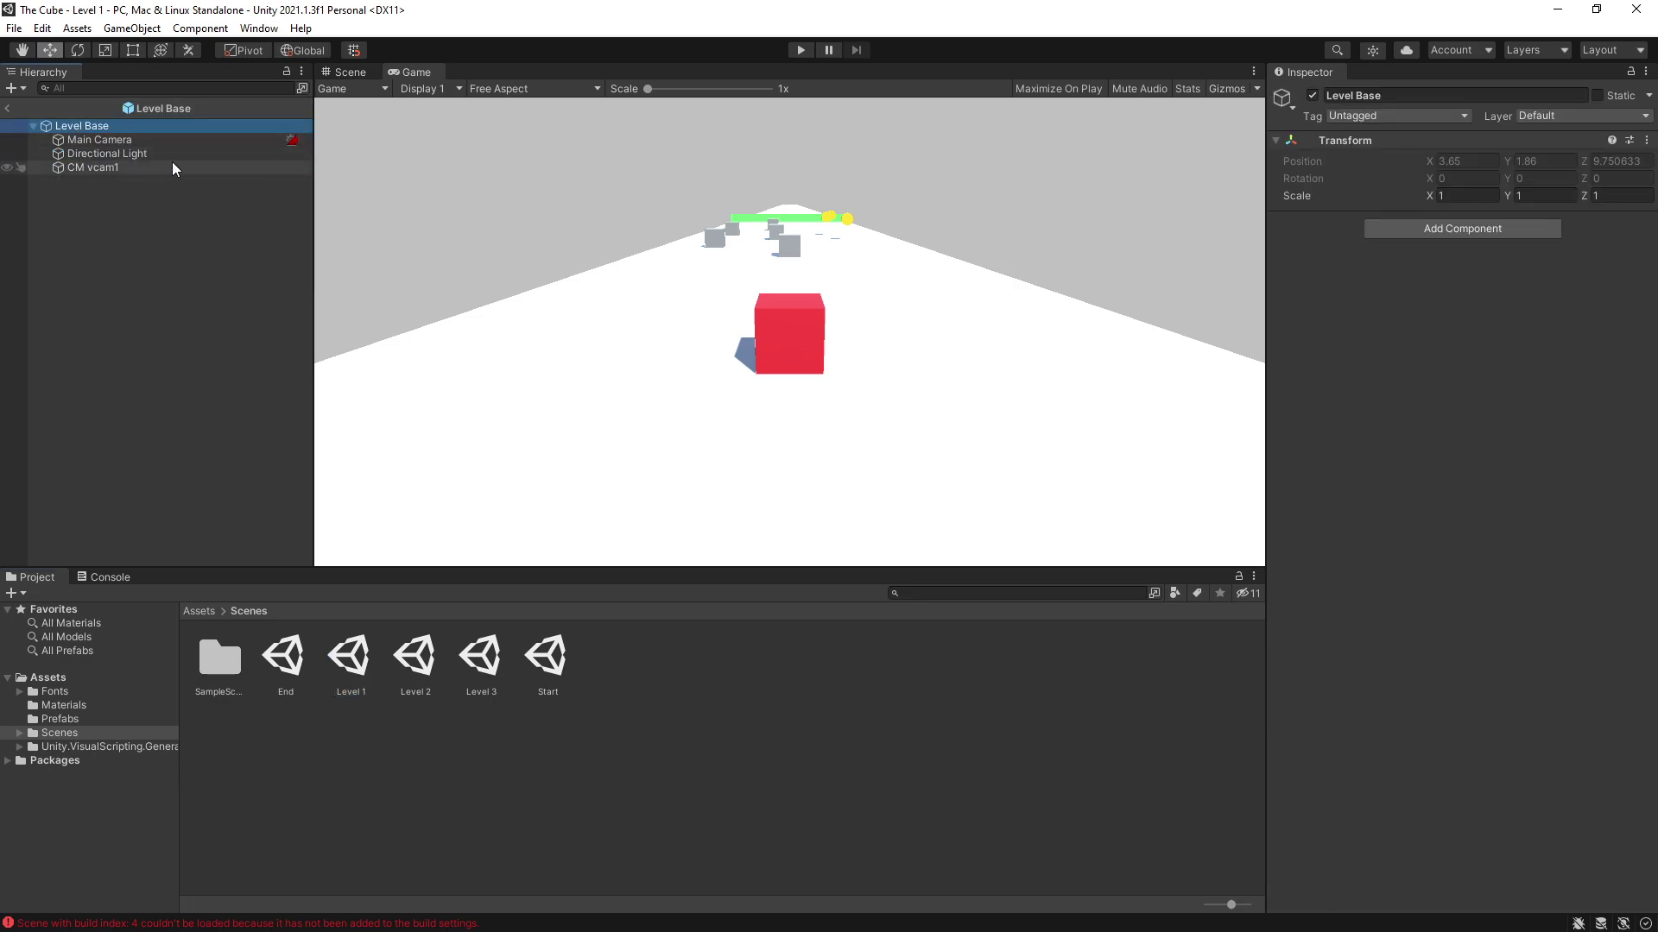
left_click(8, 110)
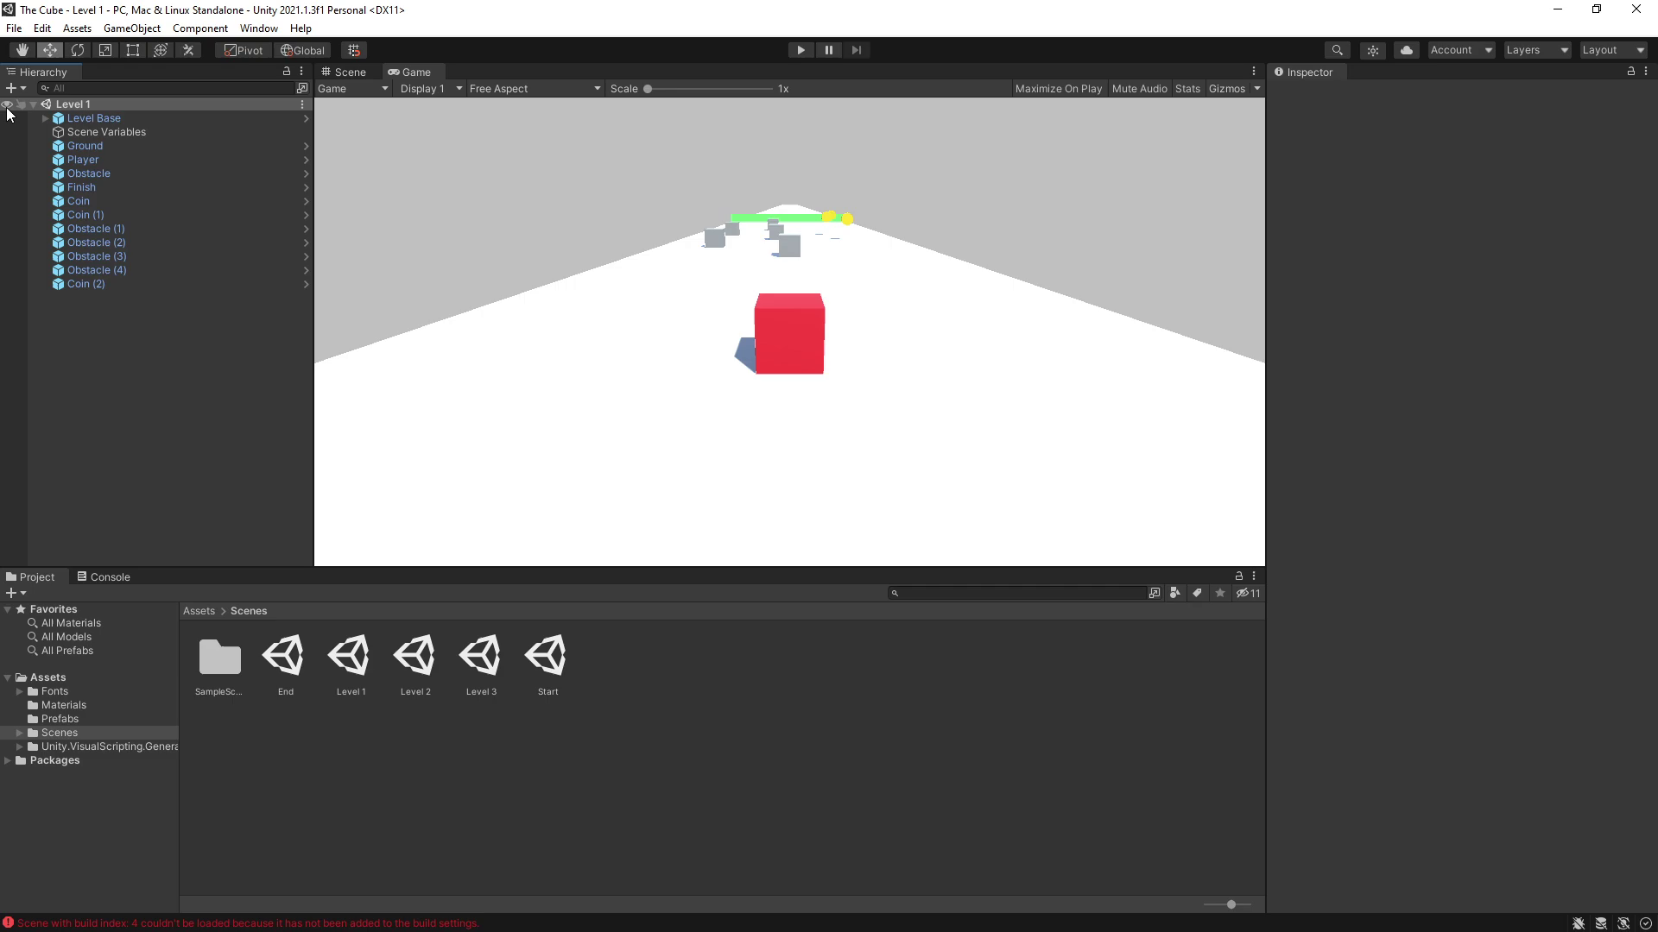
left_click(305, 121)
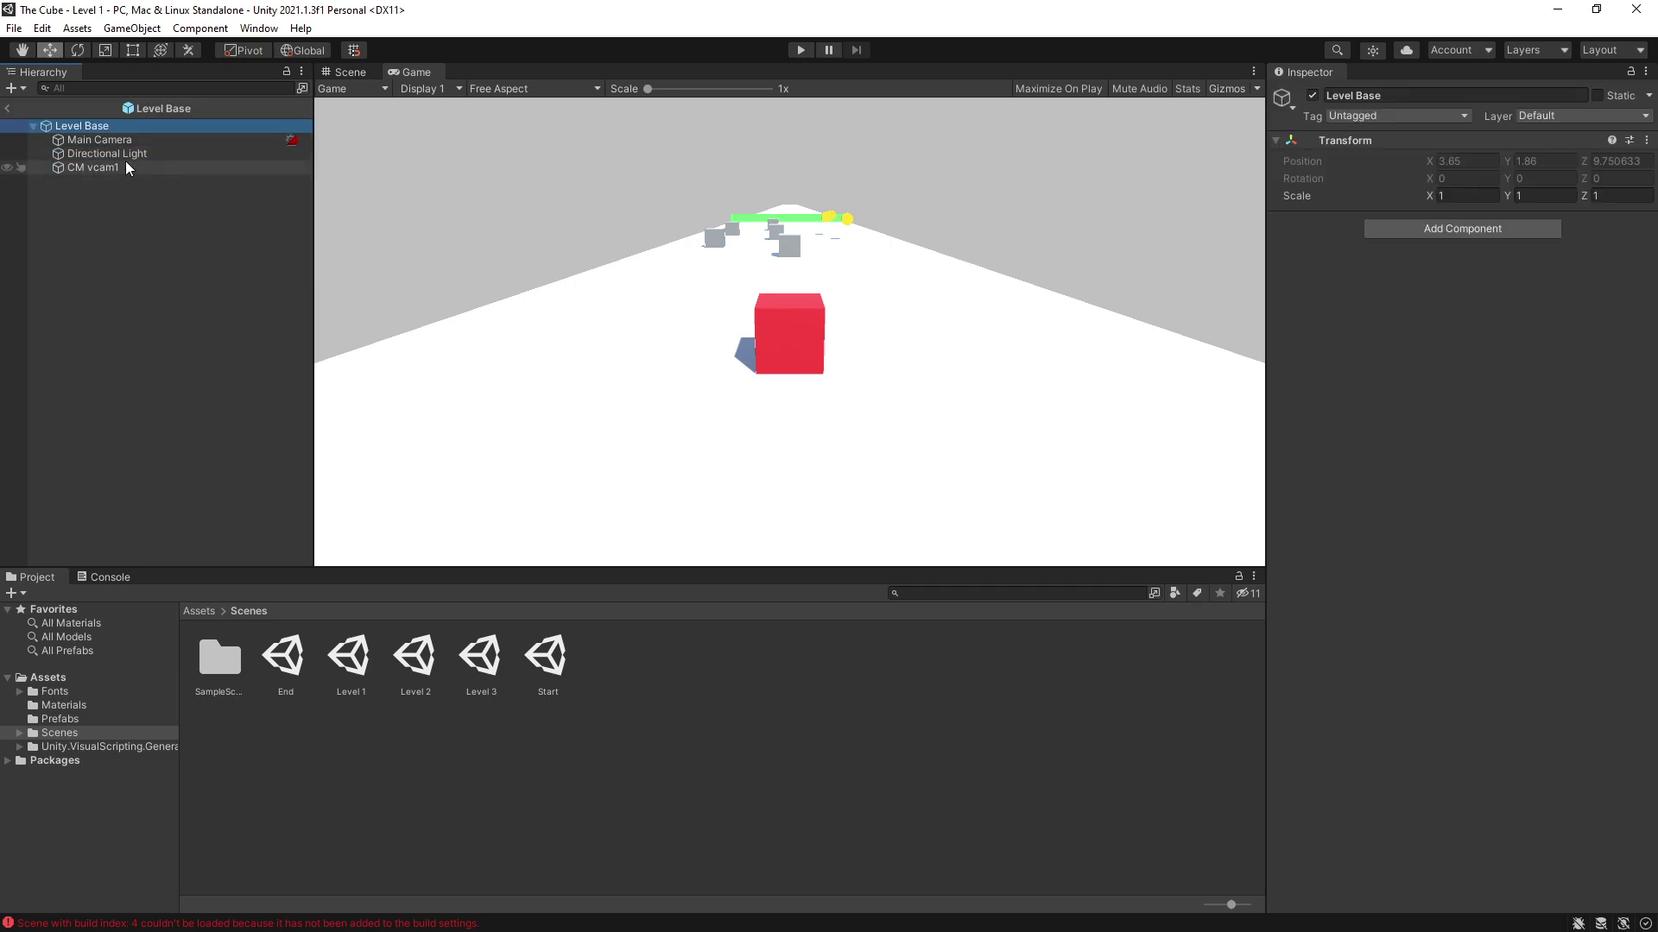
right_click(98, 215)
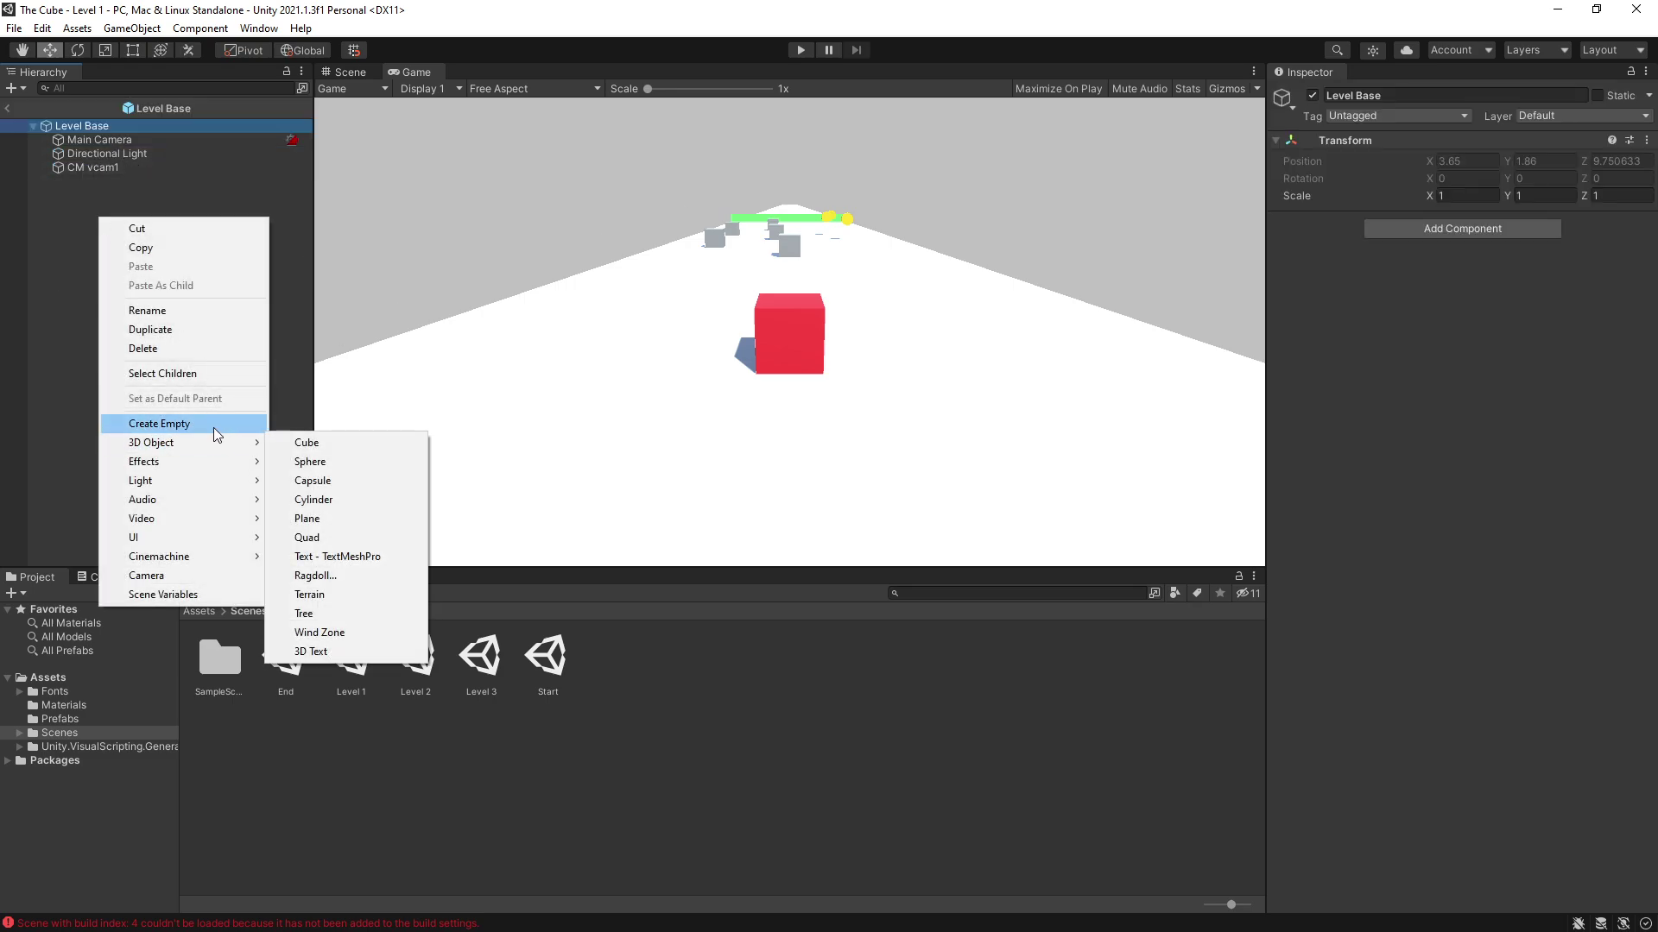
mouse_move(190, 537)
left_click(308, 575)
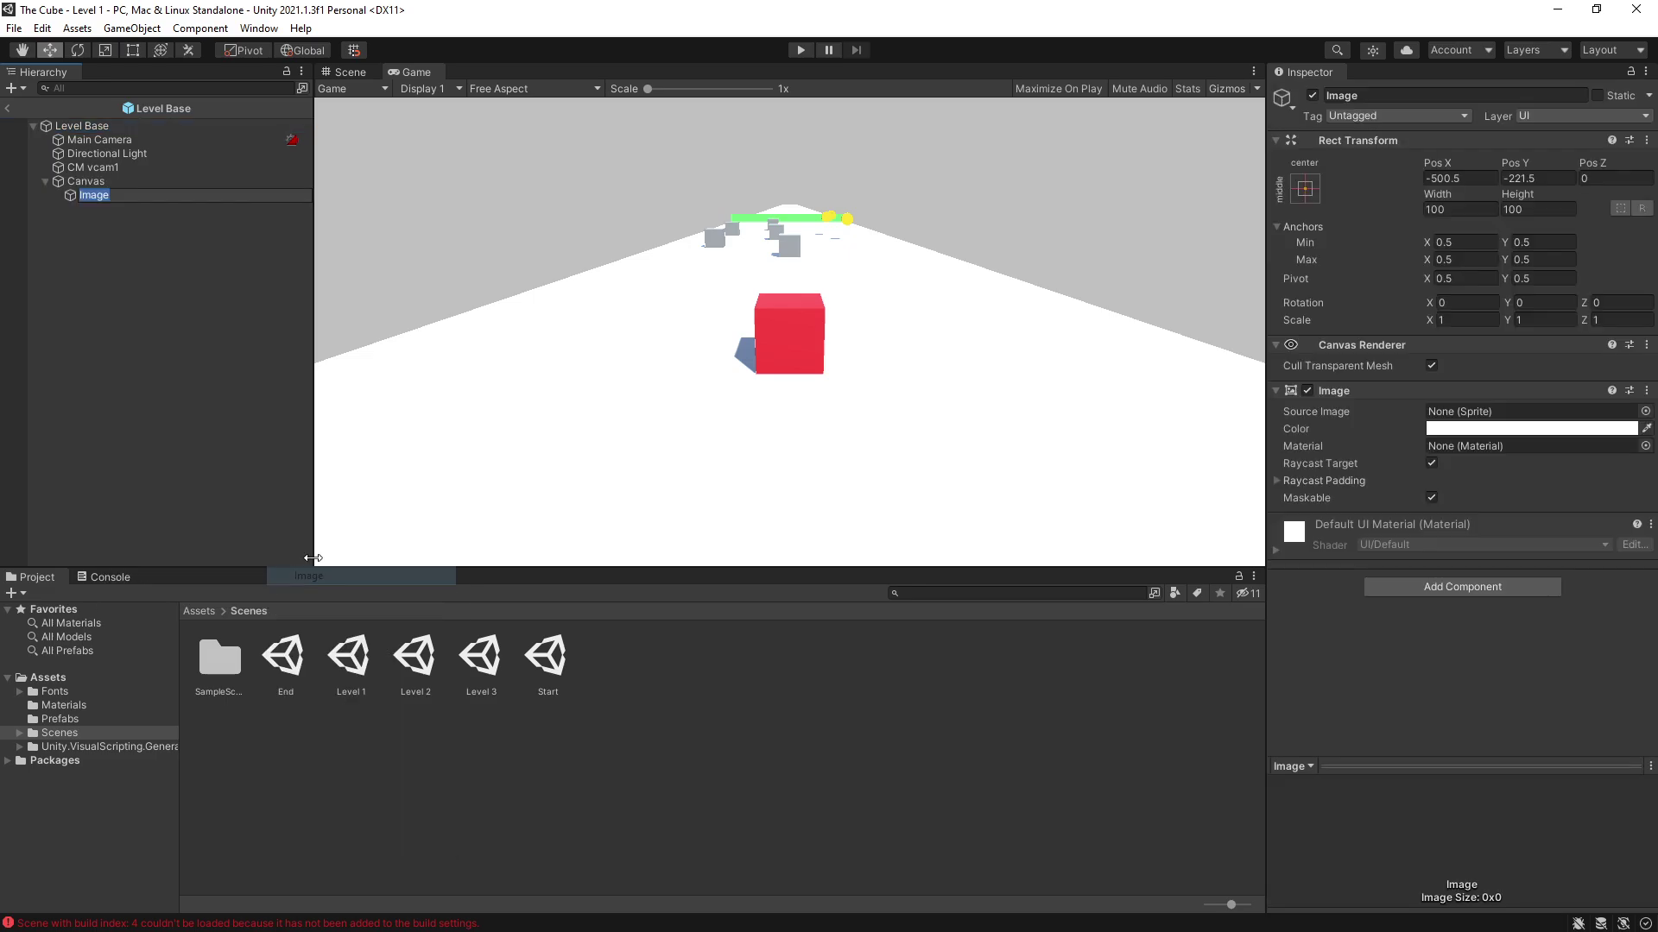
Give the Image the Knob sprite as its source and colour it coin yellow
left_click(1644, 417)
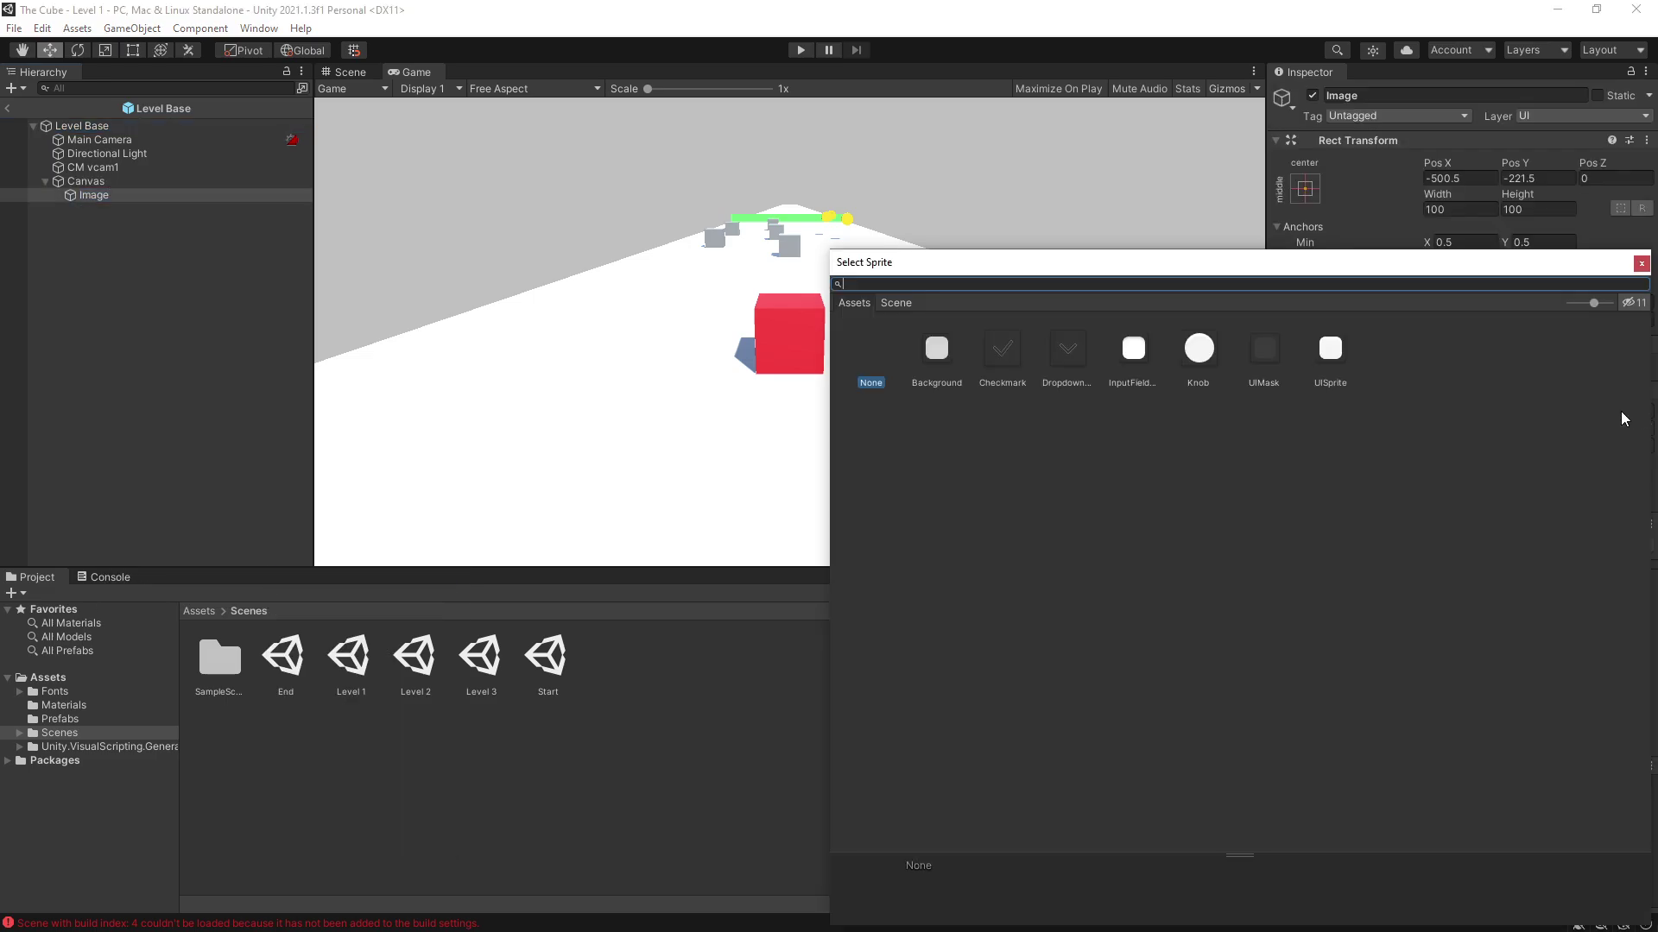
double_click(1200, 350)
left_click(1528, 428)
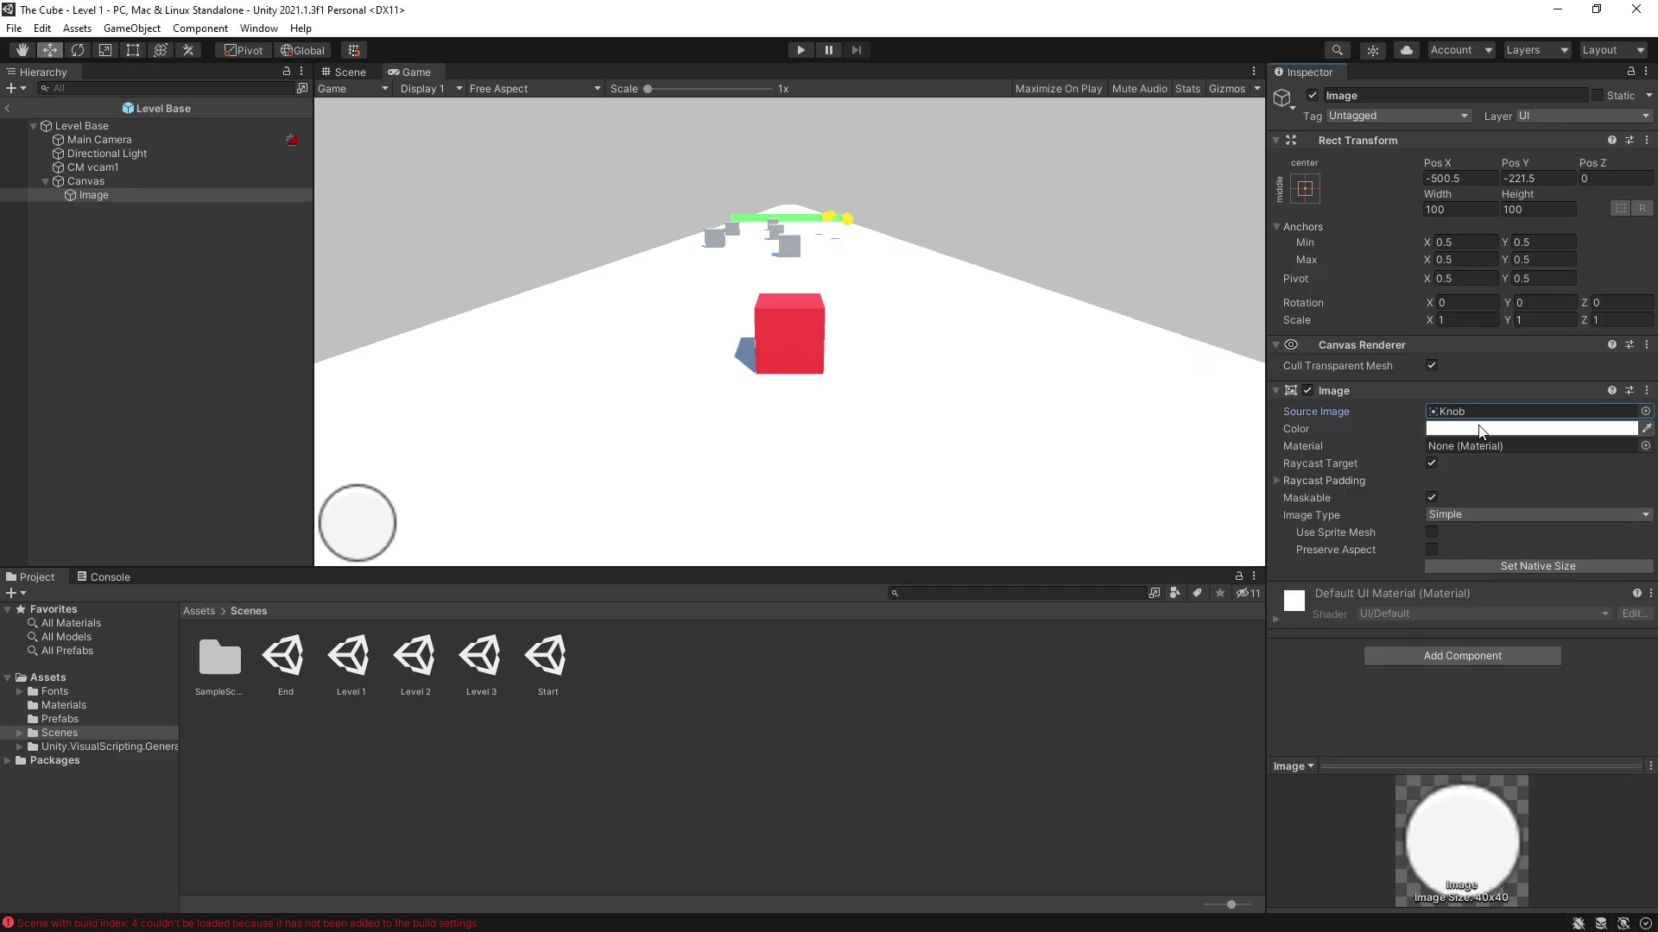
left_click(1588, 490)
left_click(1593, 520)
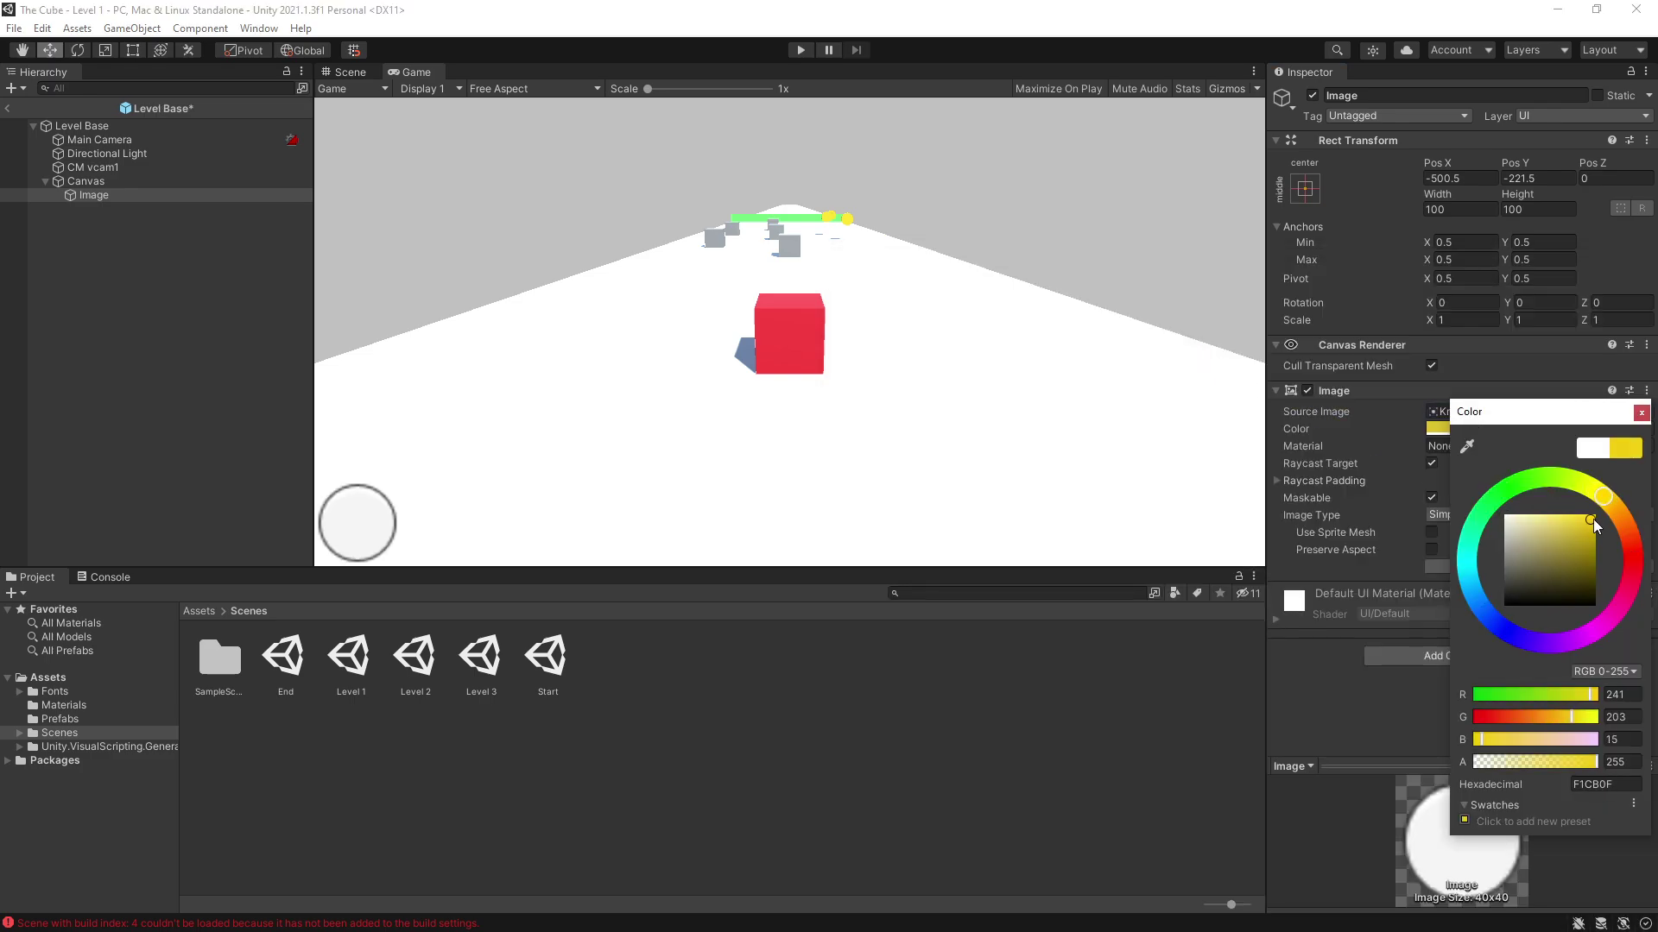
left_click(135, 224)
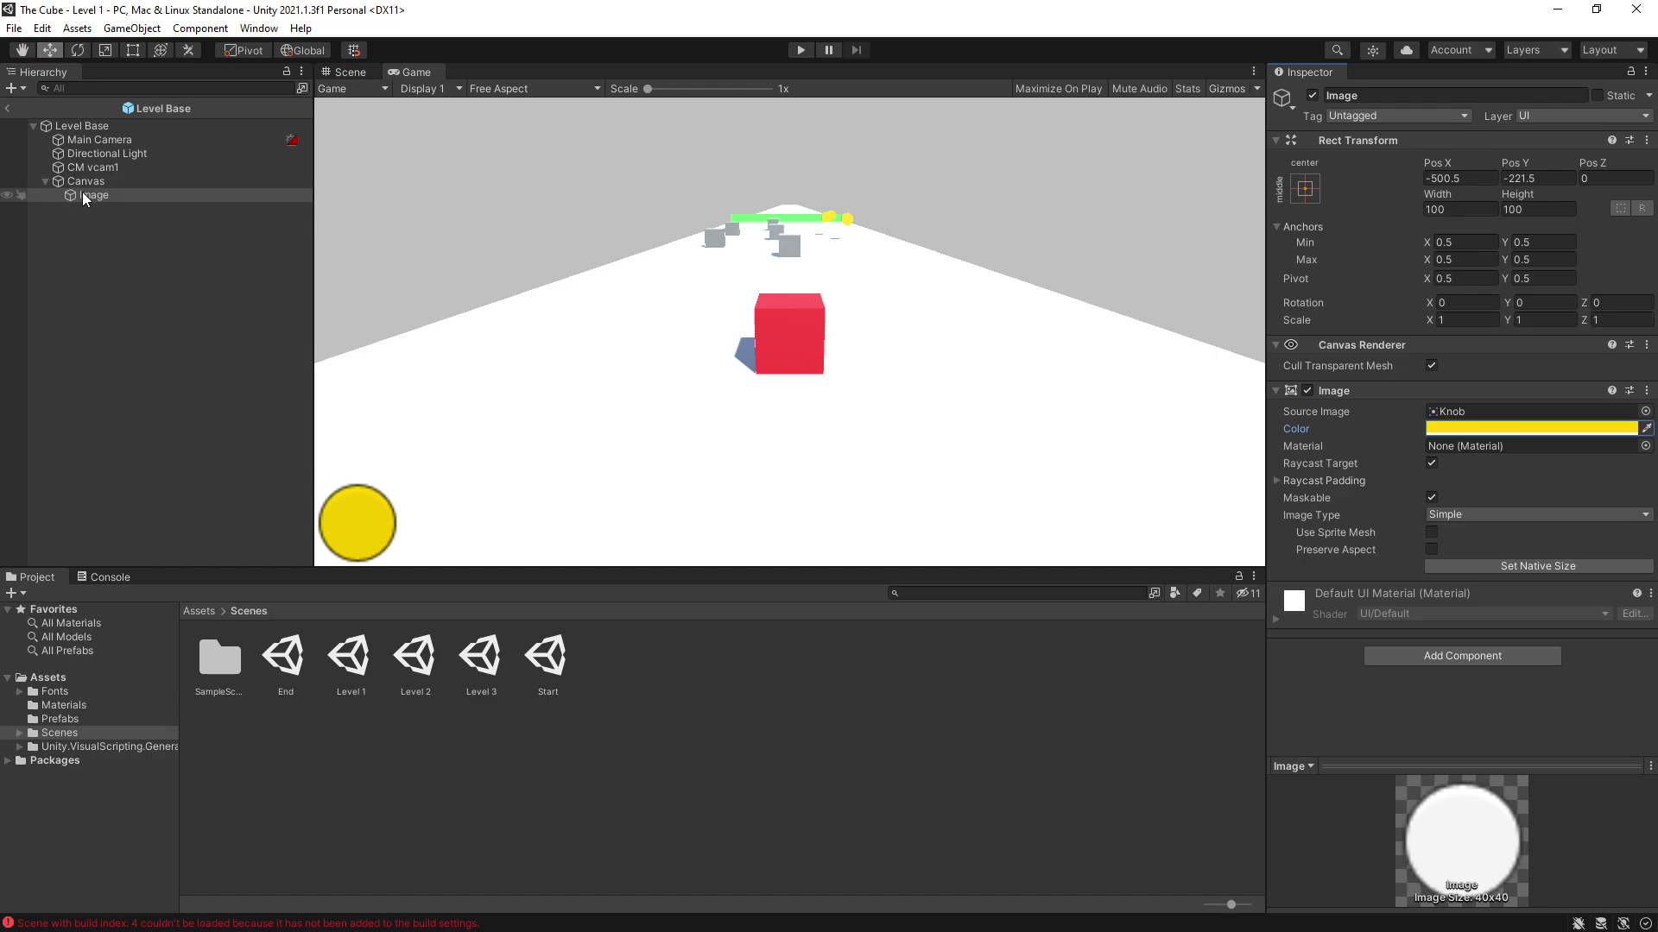
Set the Canvas Scaler to Scale With Screen Size and move its Match slider to the Height end
left_click(117, 182)
left_click(1467, 497)
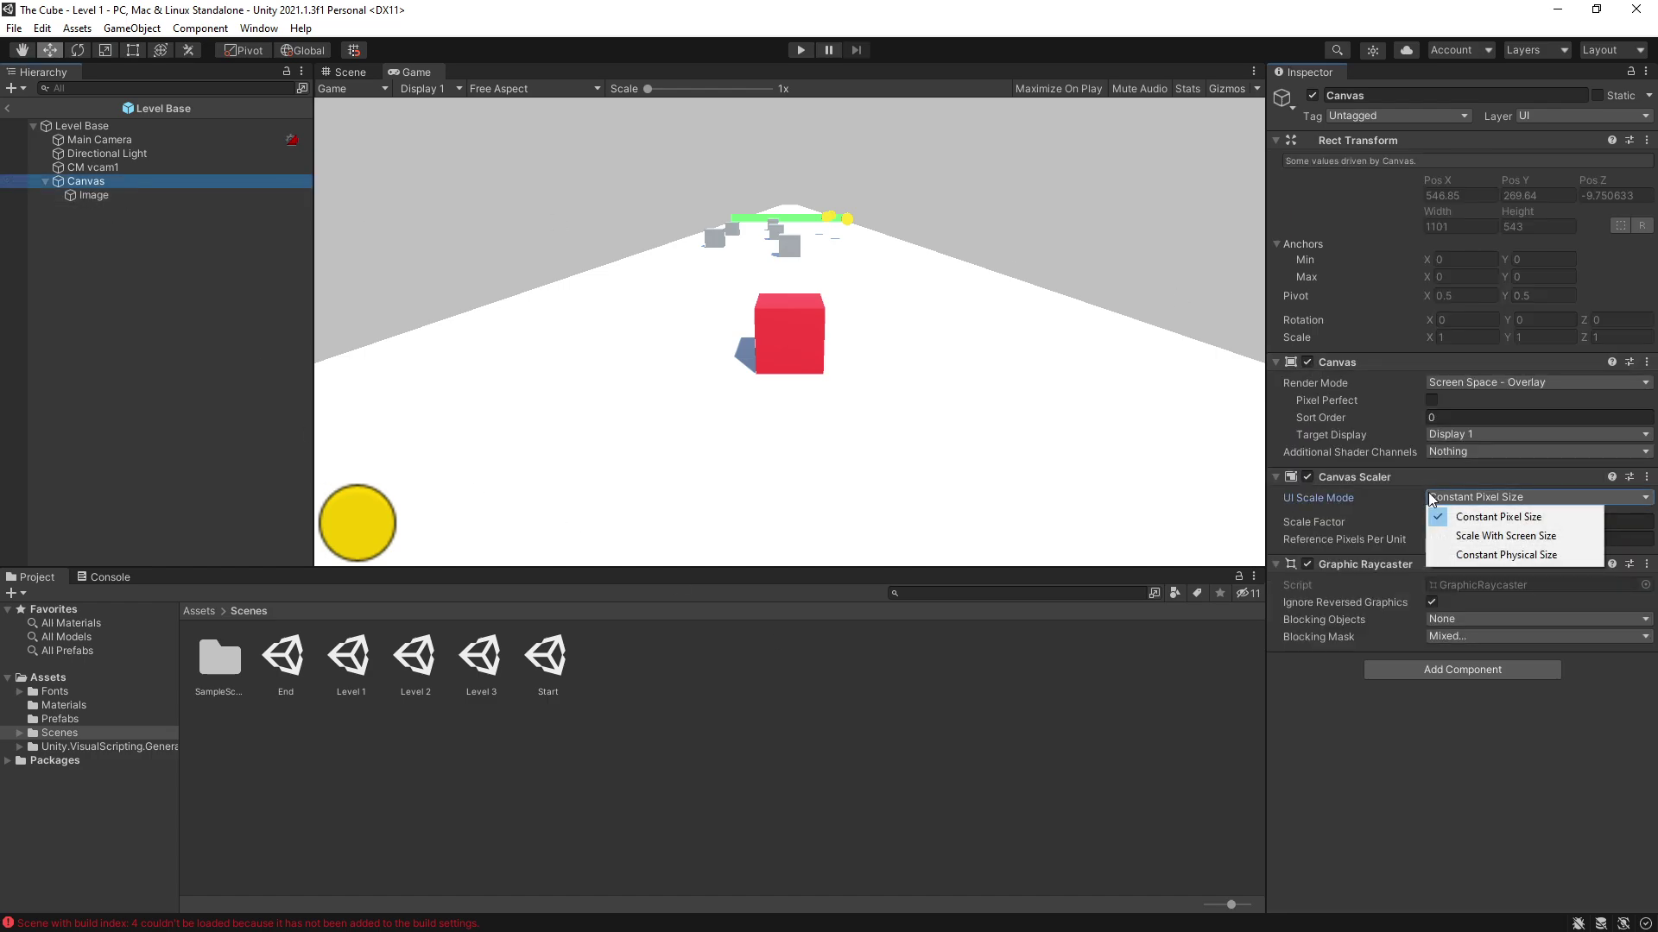
left_click(1476, 536)
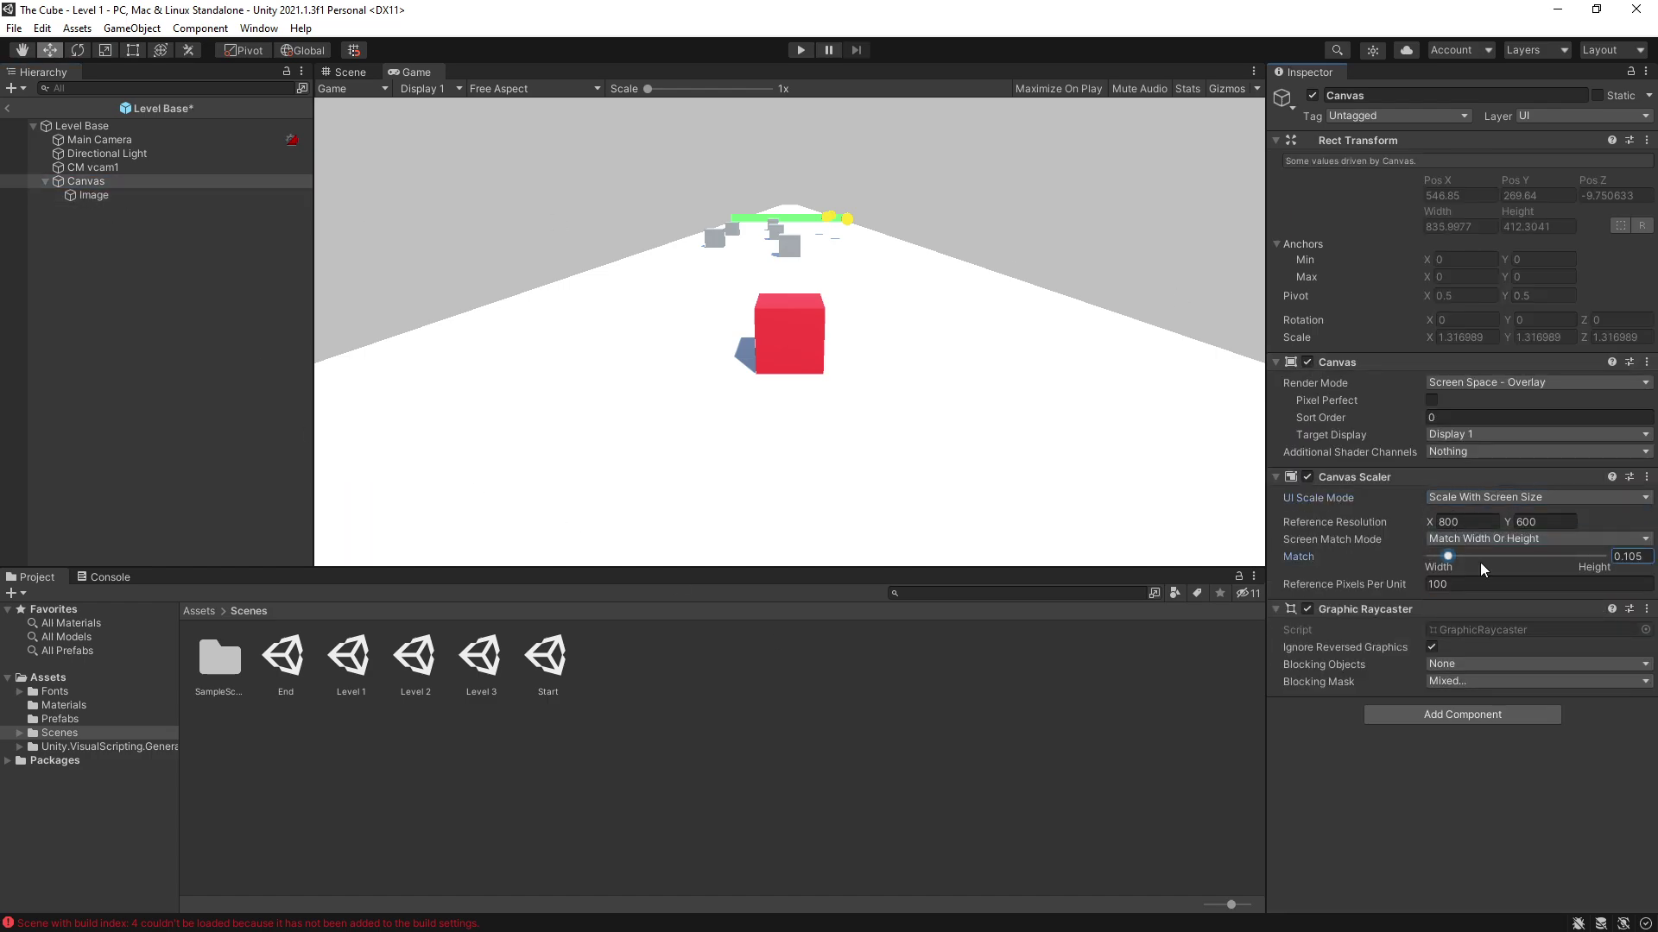
left_click_drag(1480, 555, 1615, 556)
Anchor and position the yellow Image at the top-left corner of the Canvas
left_click(94, 195)
left_click(1304, 188)
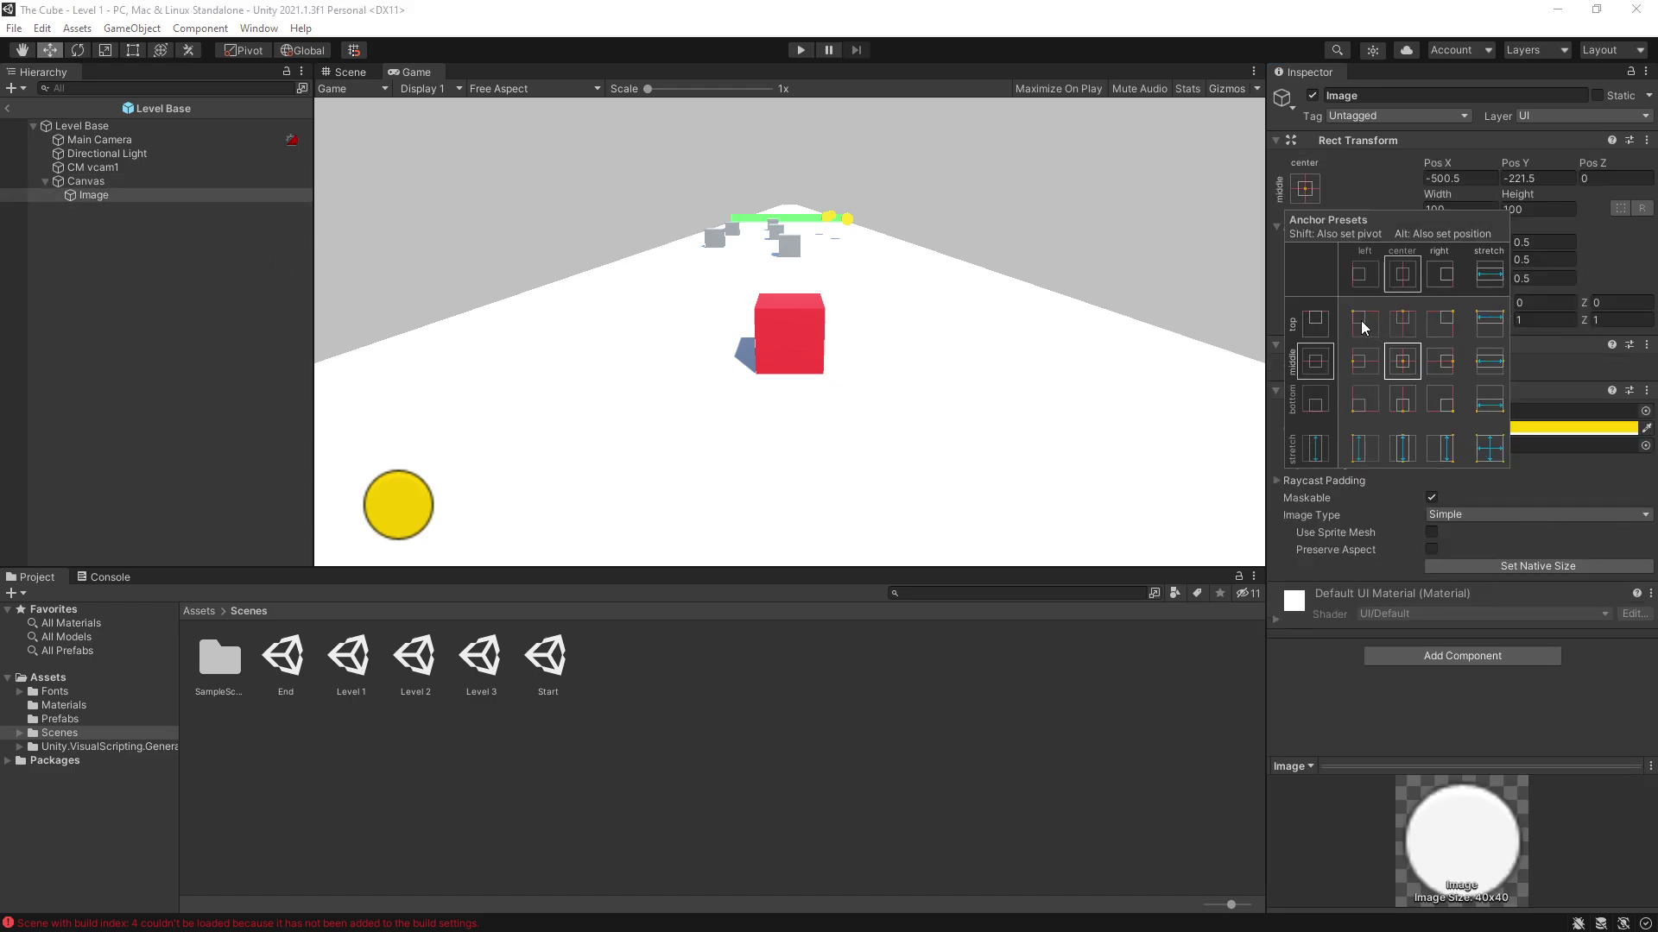
left_click(1360, 319, "alt")
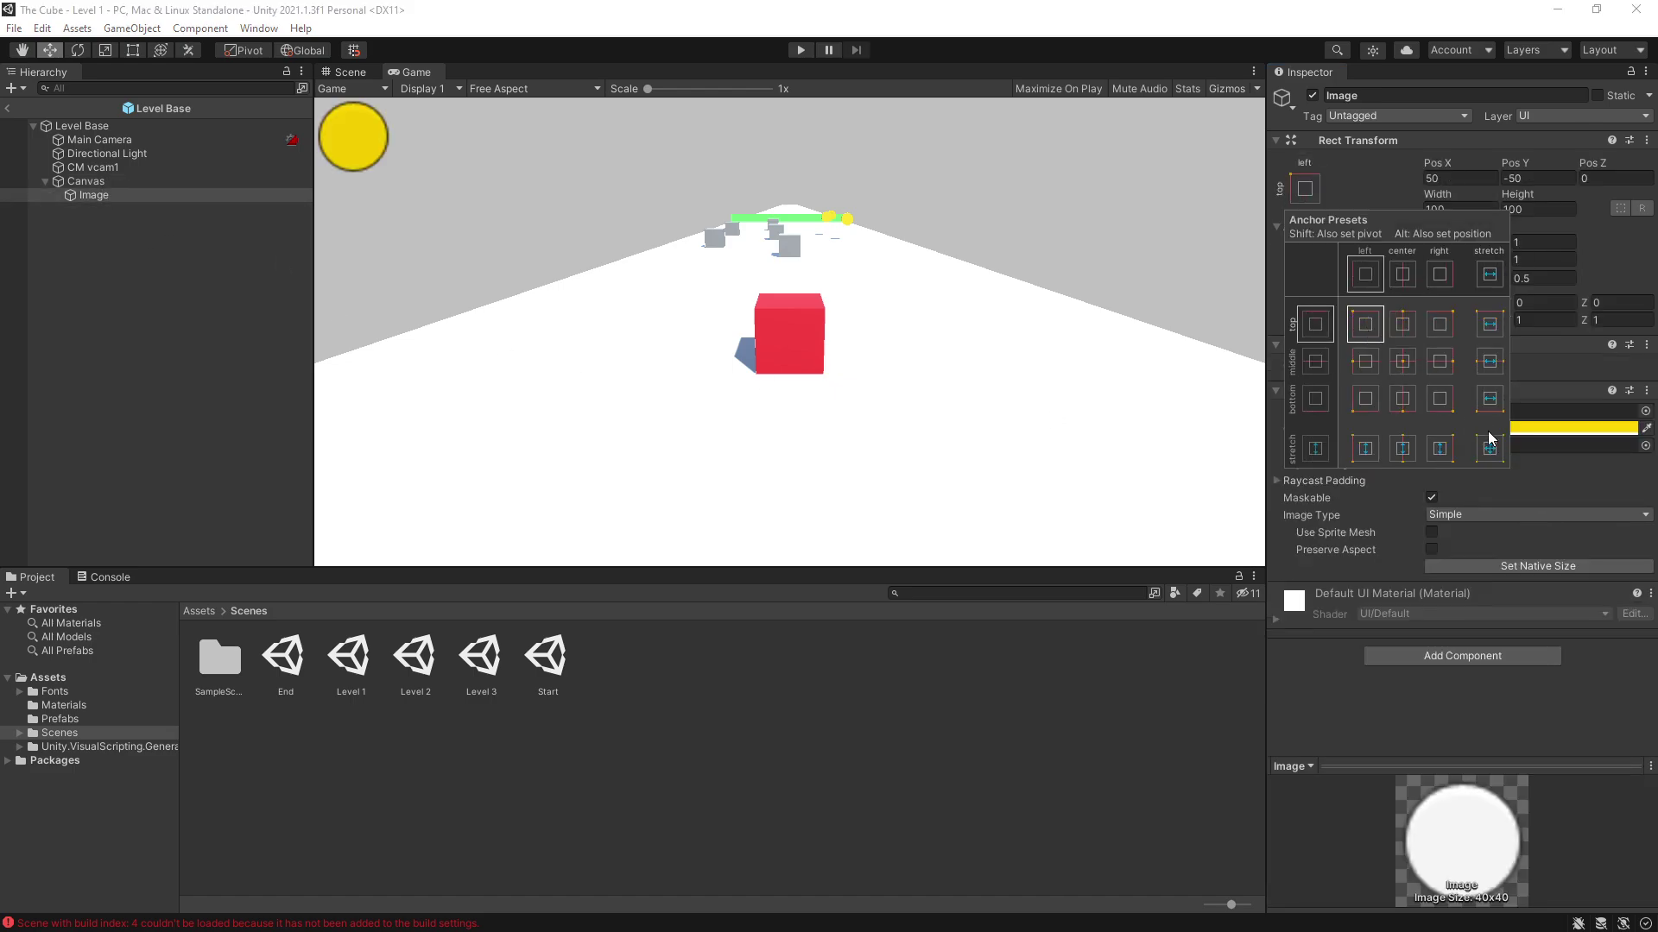
Set the Image's width and height to 50 and save the Level Base prefab
left_click(1454, 209)
type("50")
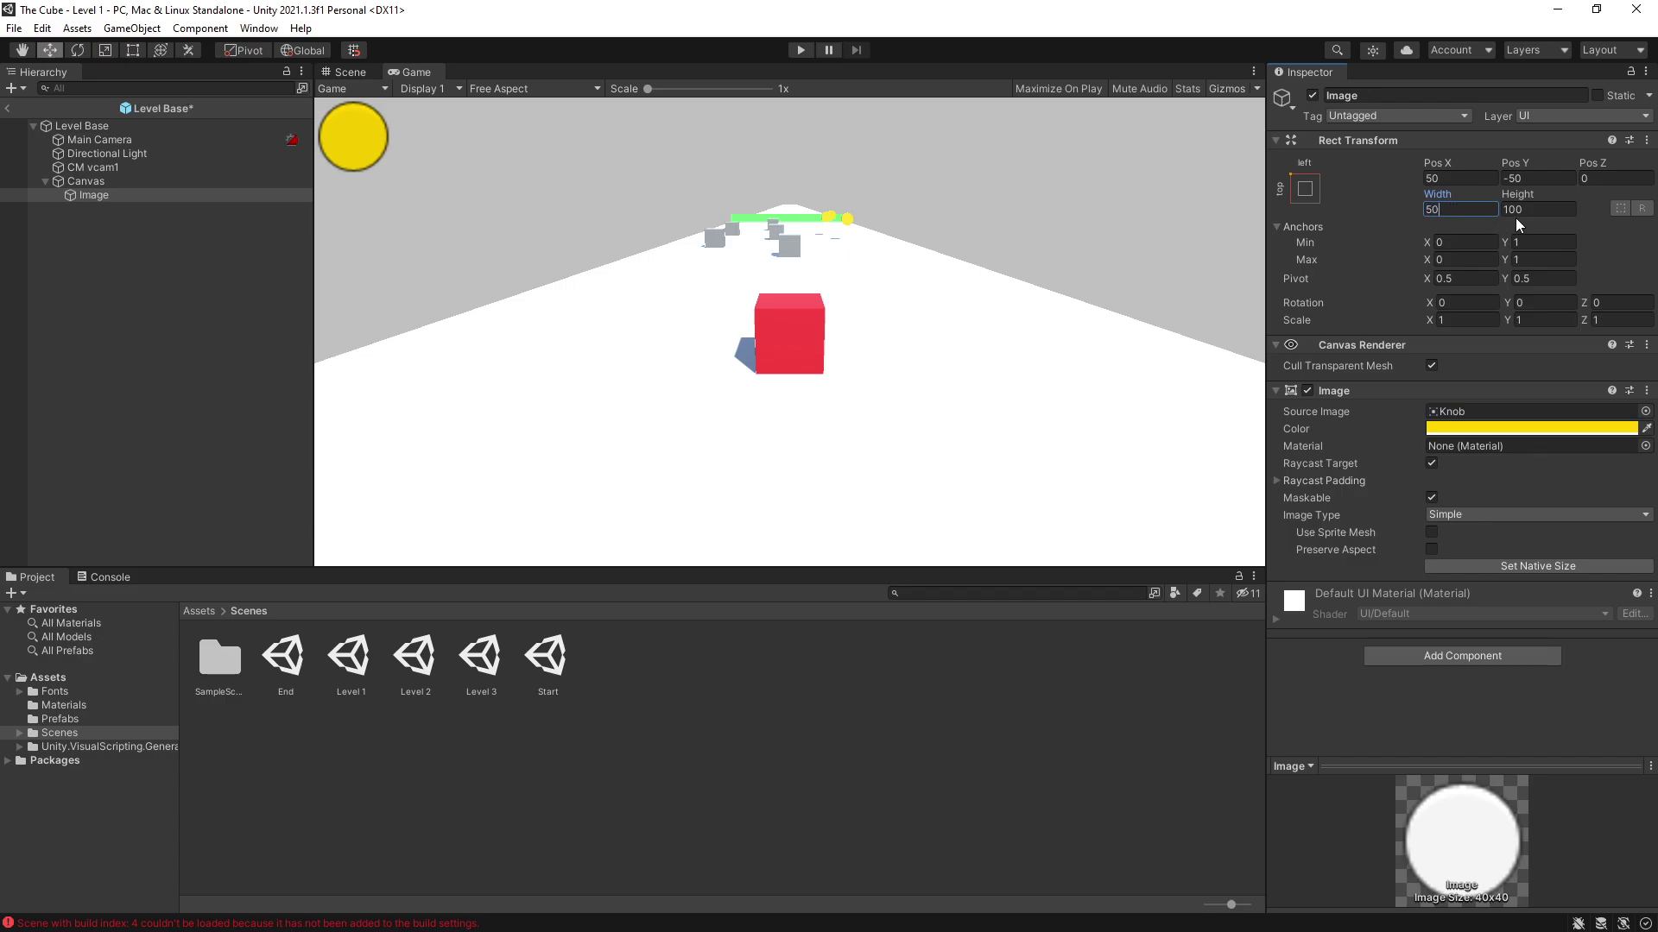
left_click(1516, 213)
type("50")
left_click(1459, 213)
key("ctrl+s")
Add a UI Text object as a child of the coin Image
right_click(95, 195)
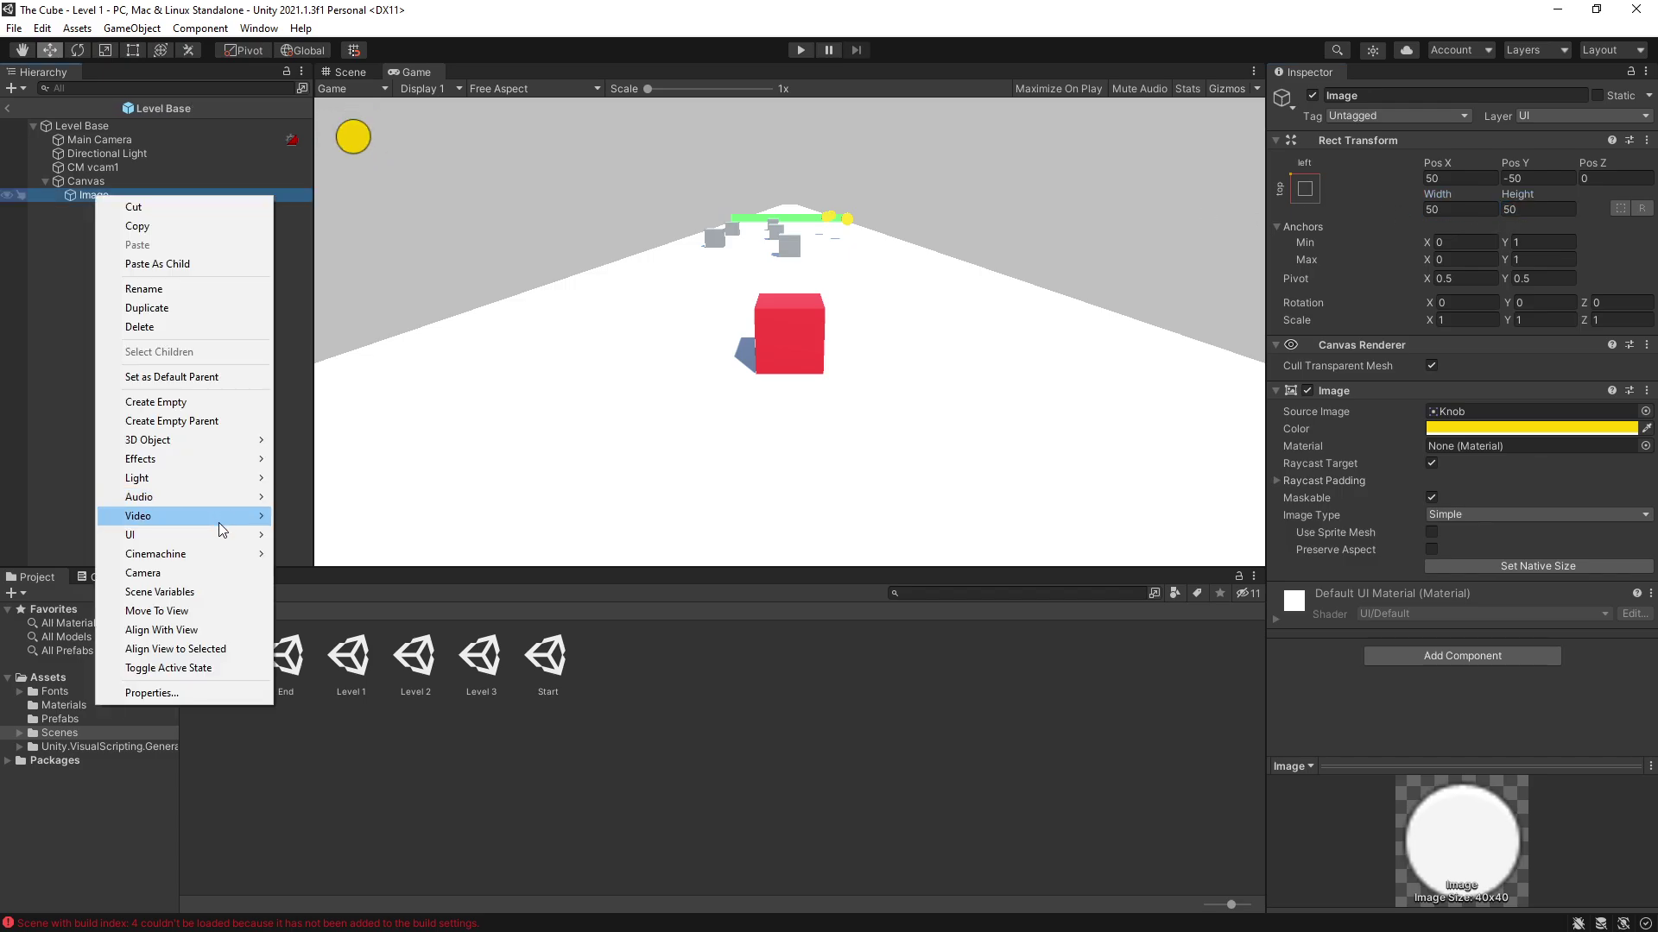
mouse_move(219, 534)
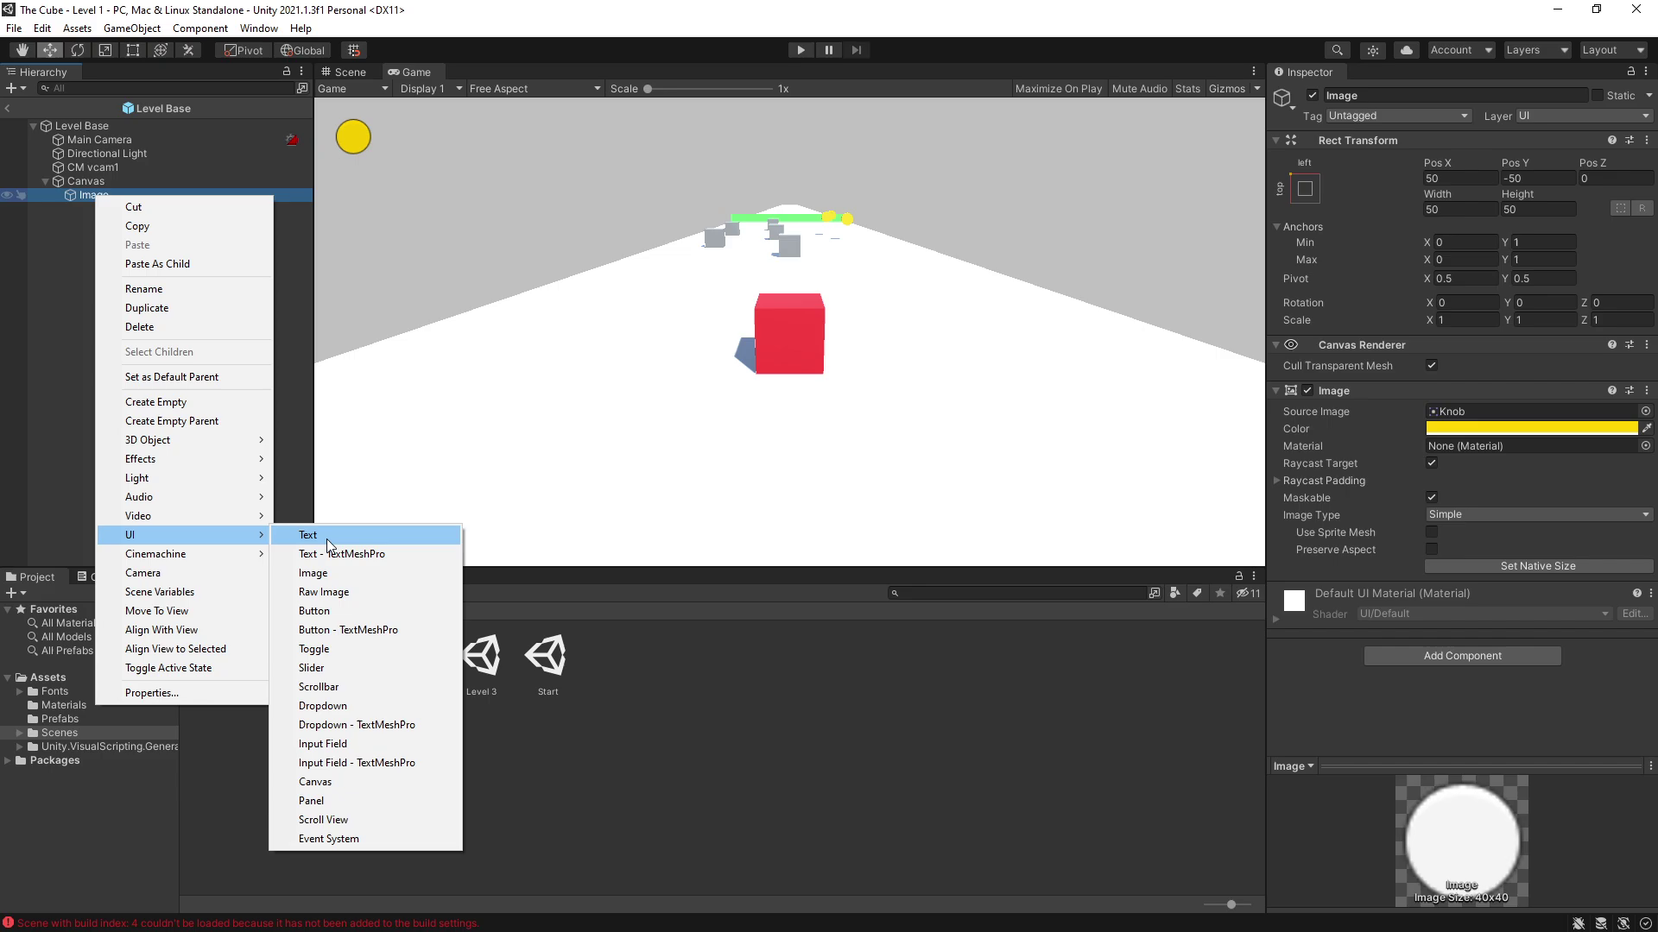
left_click(328, 541)
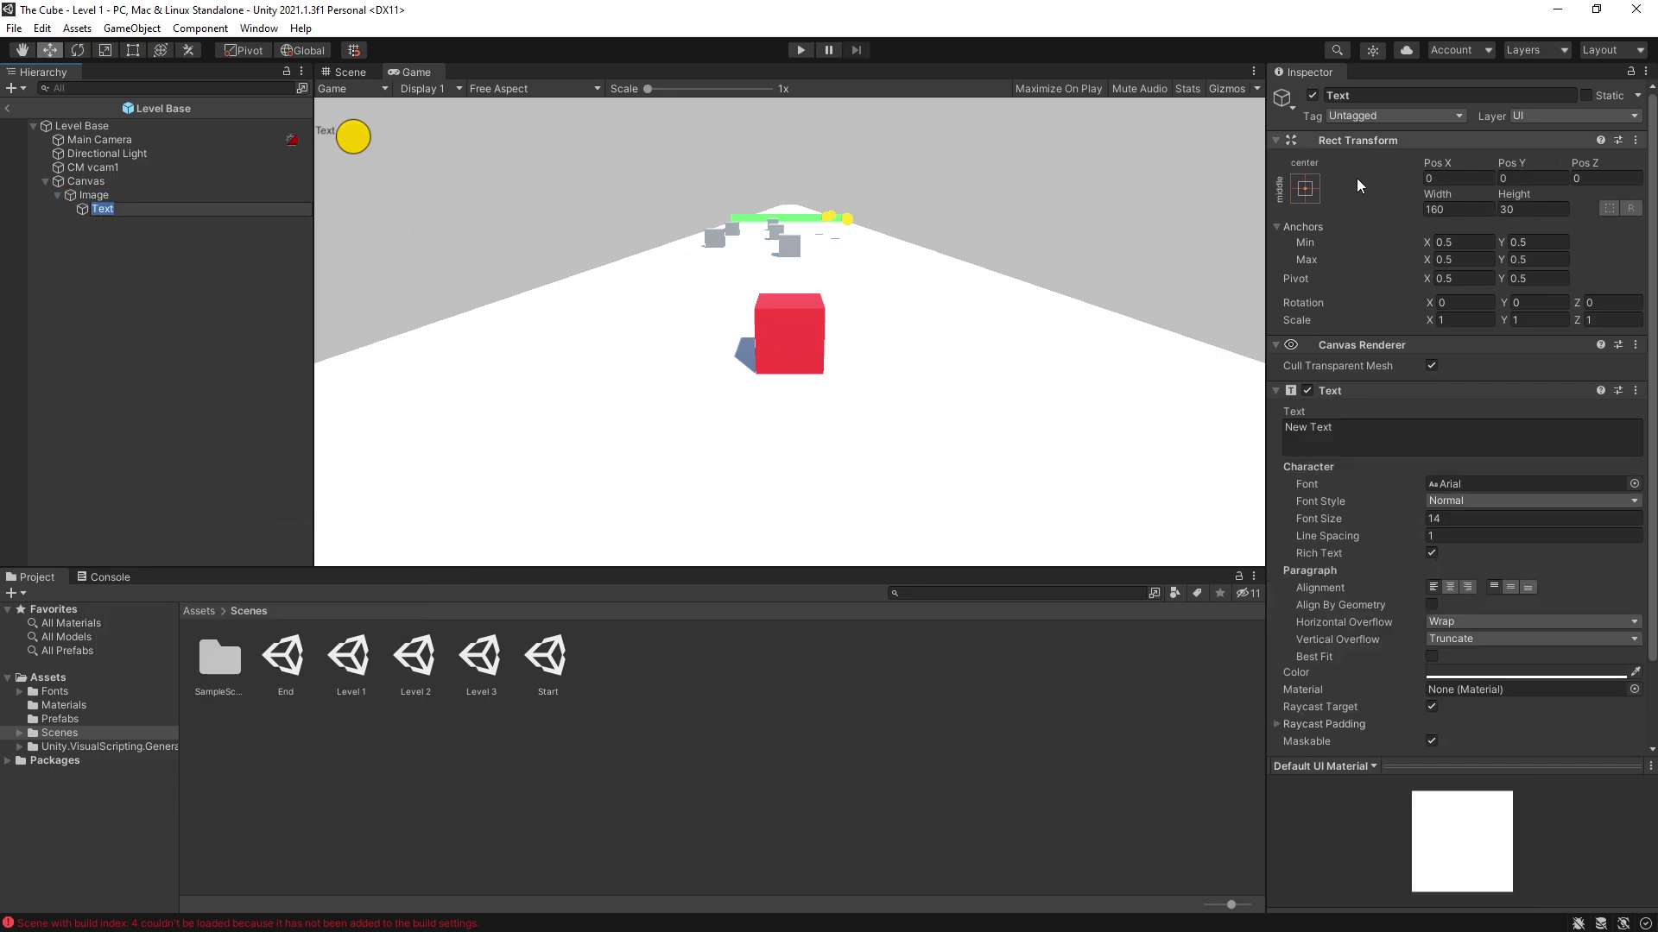
Anchor the Text to the middle left of the coin Image, with Pos X 140 and height 60
left_click(1304, 188)
left_click(1365, 361)
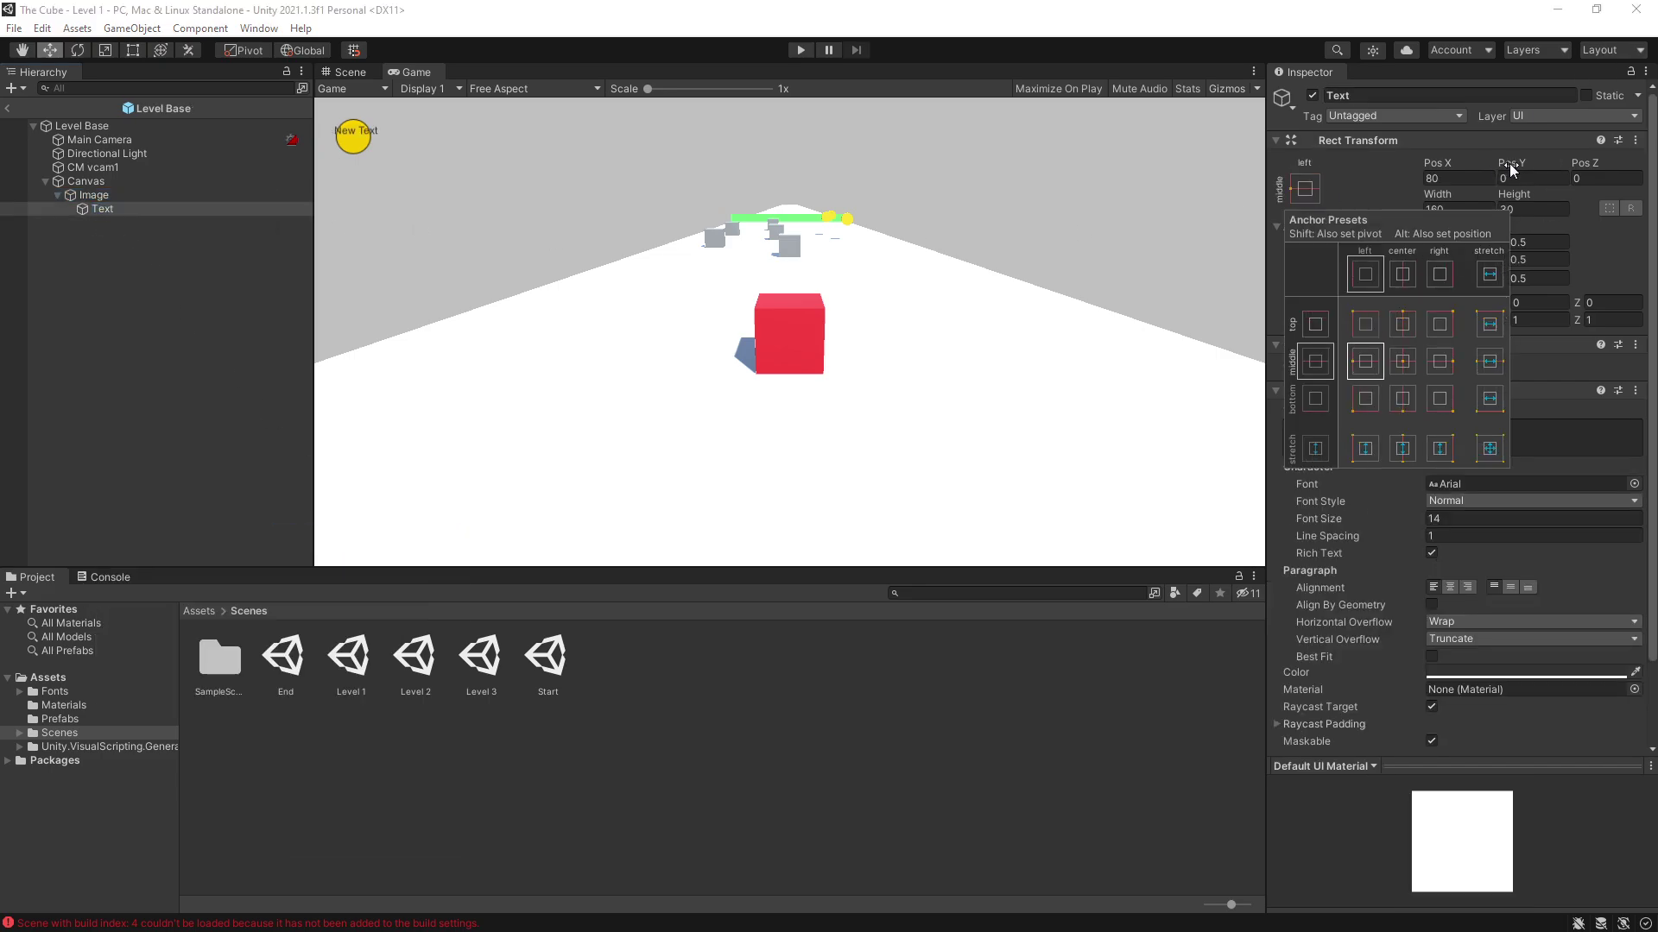
left_click(1459, 178)
type("140")
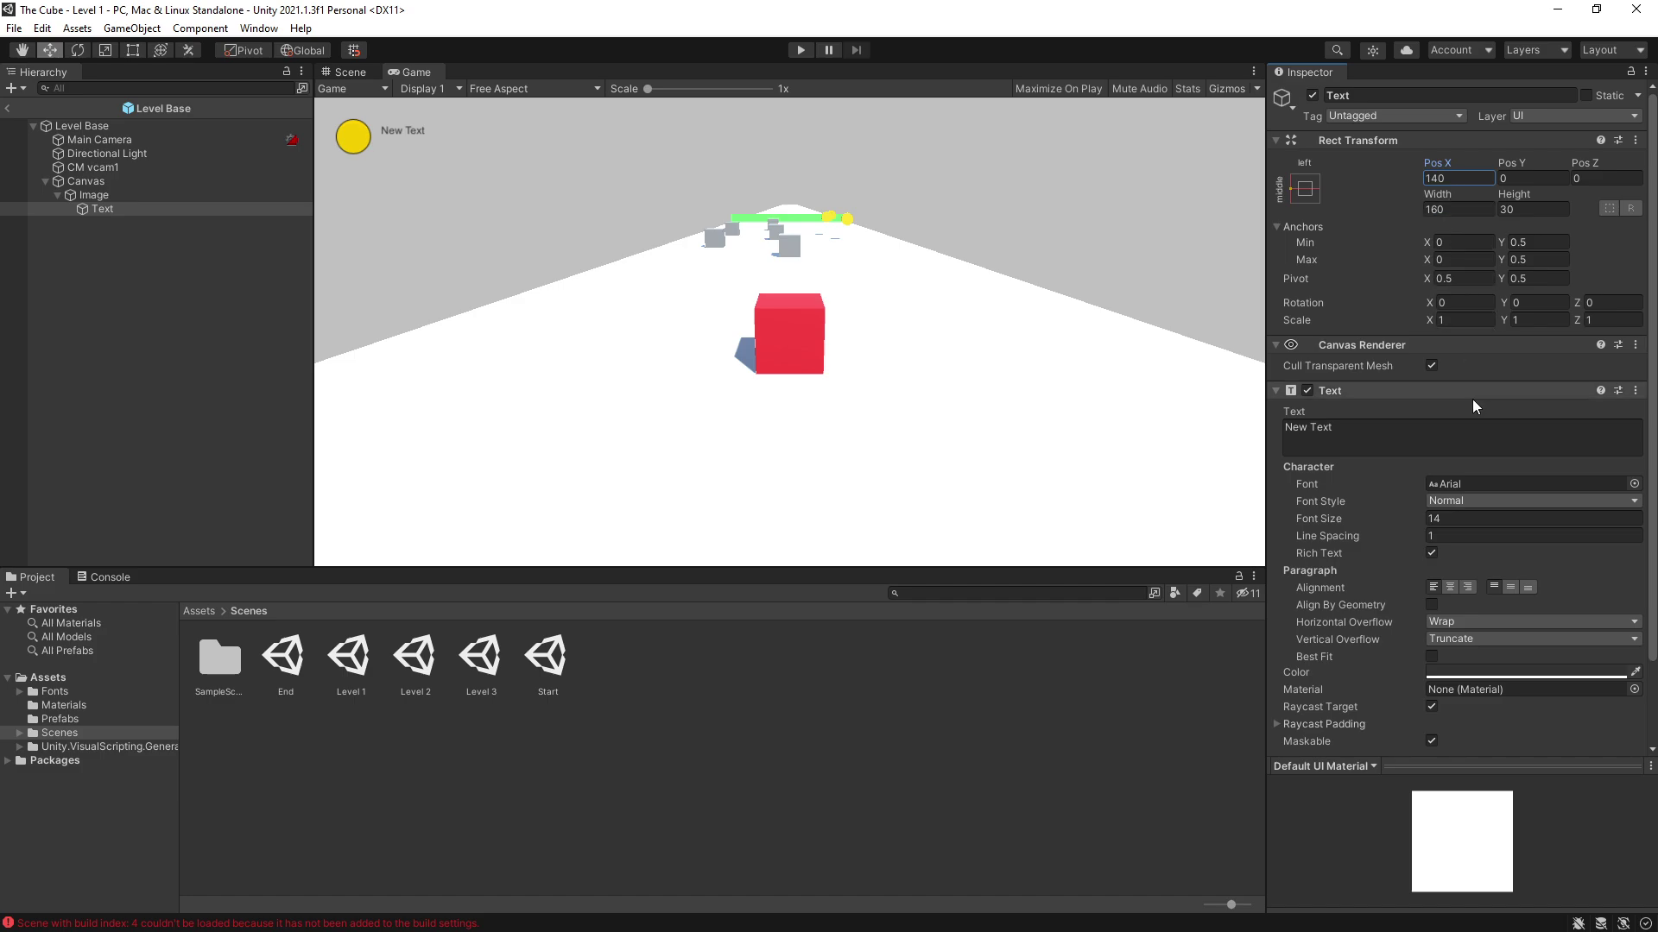
left_click(1522, 209)
type("60")
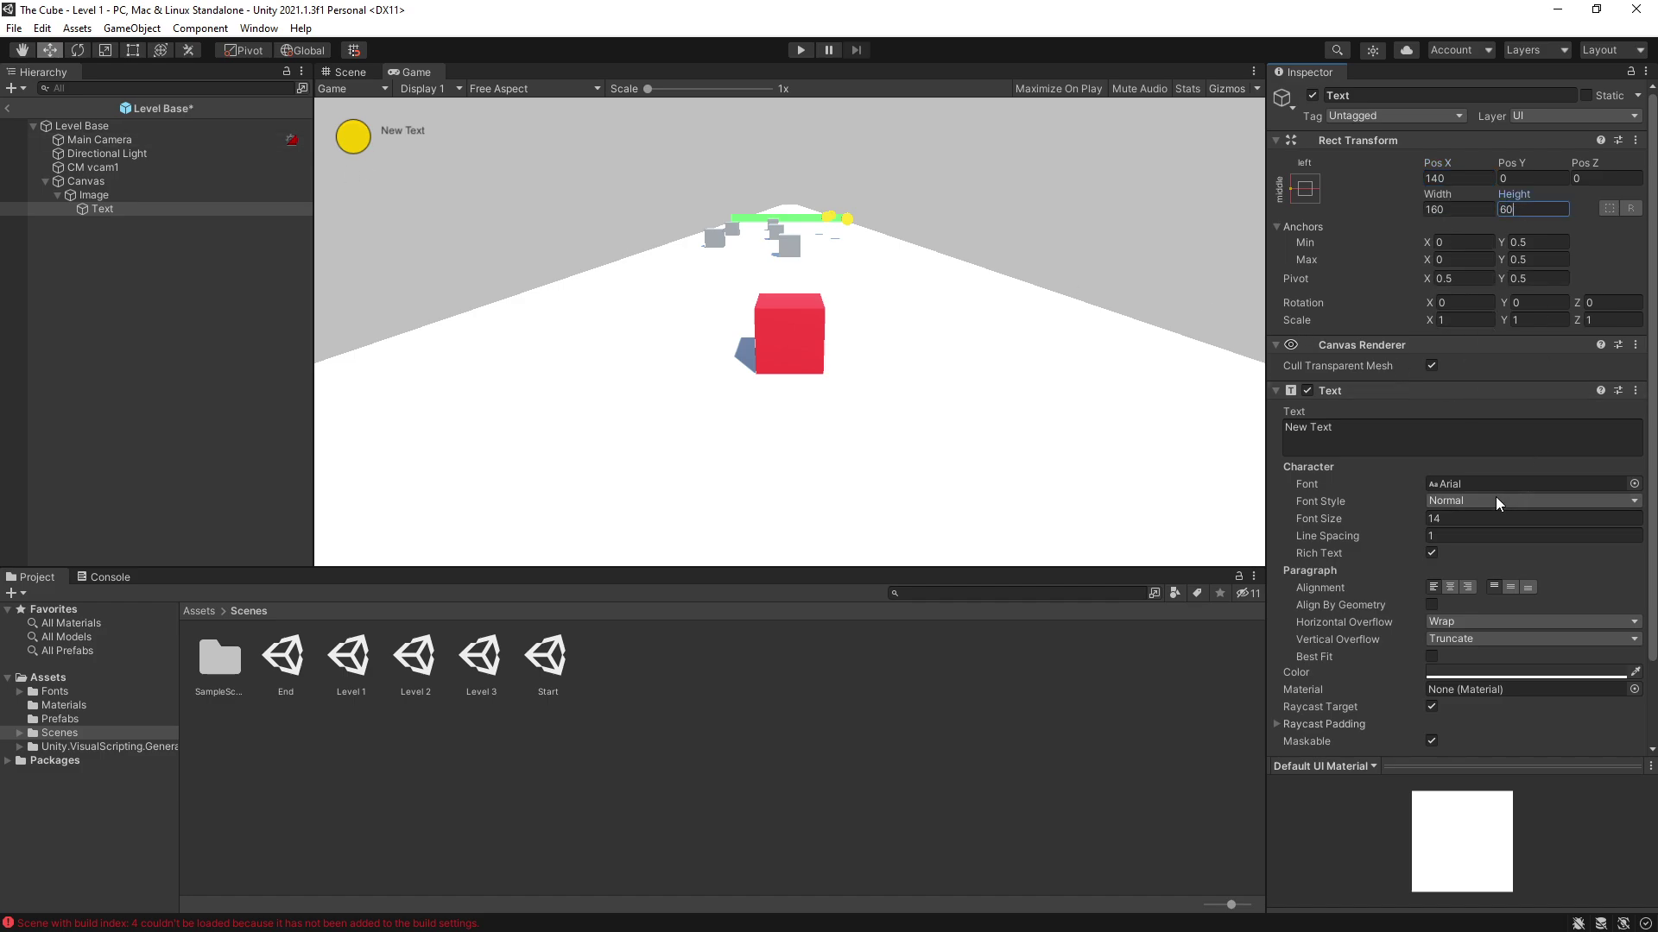
Centre the Text vertically within its box and set its font size to 30
left_click(1510, 588)
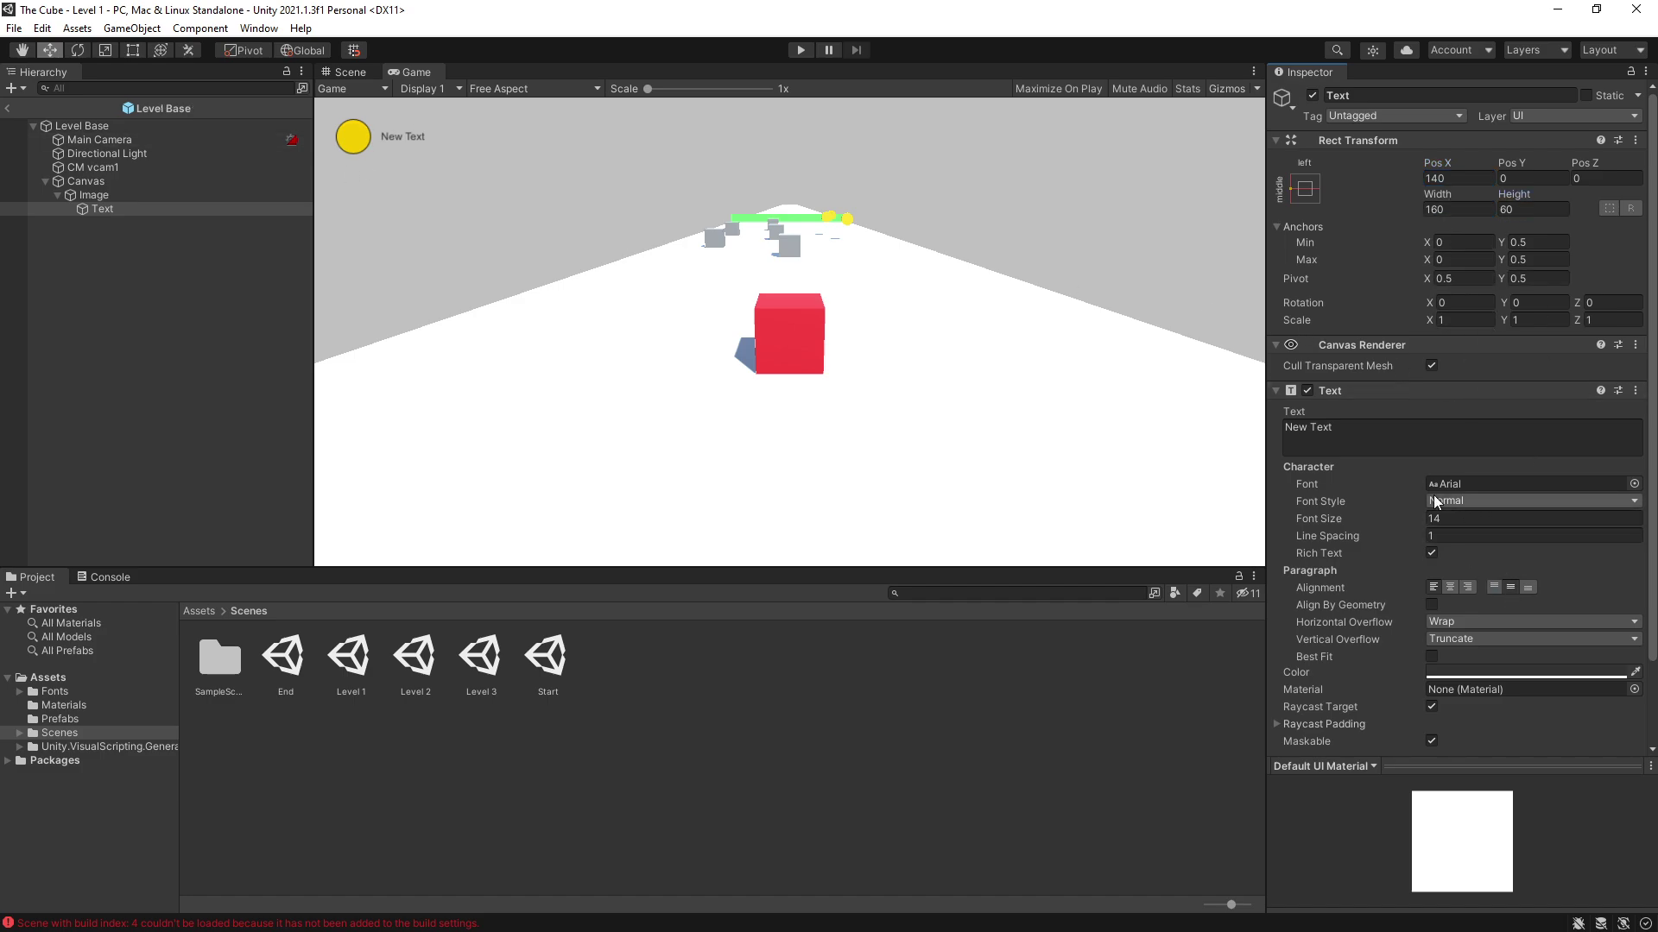
left_click(1443, 518)
type("30")
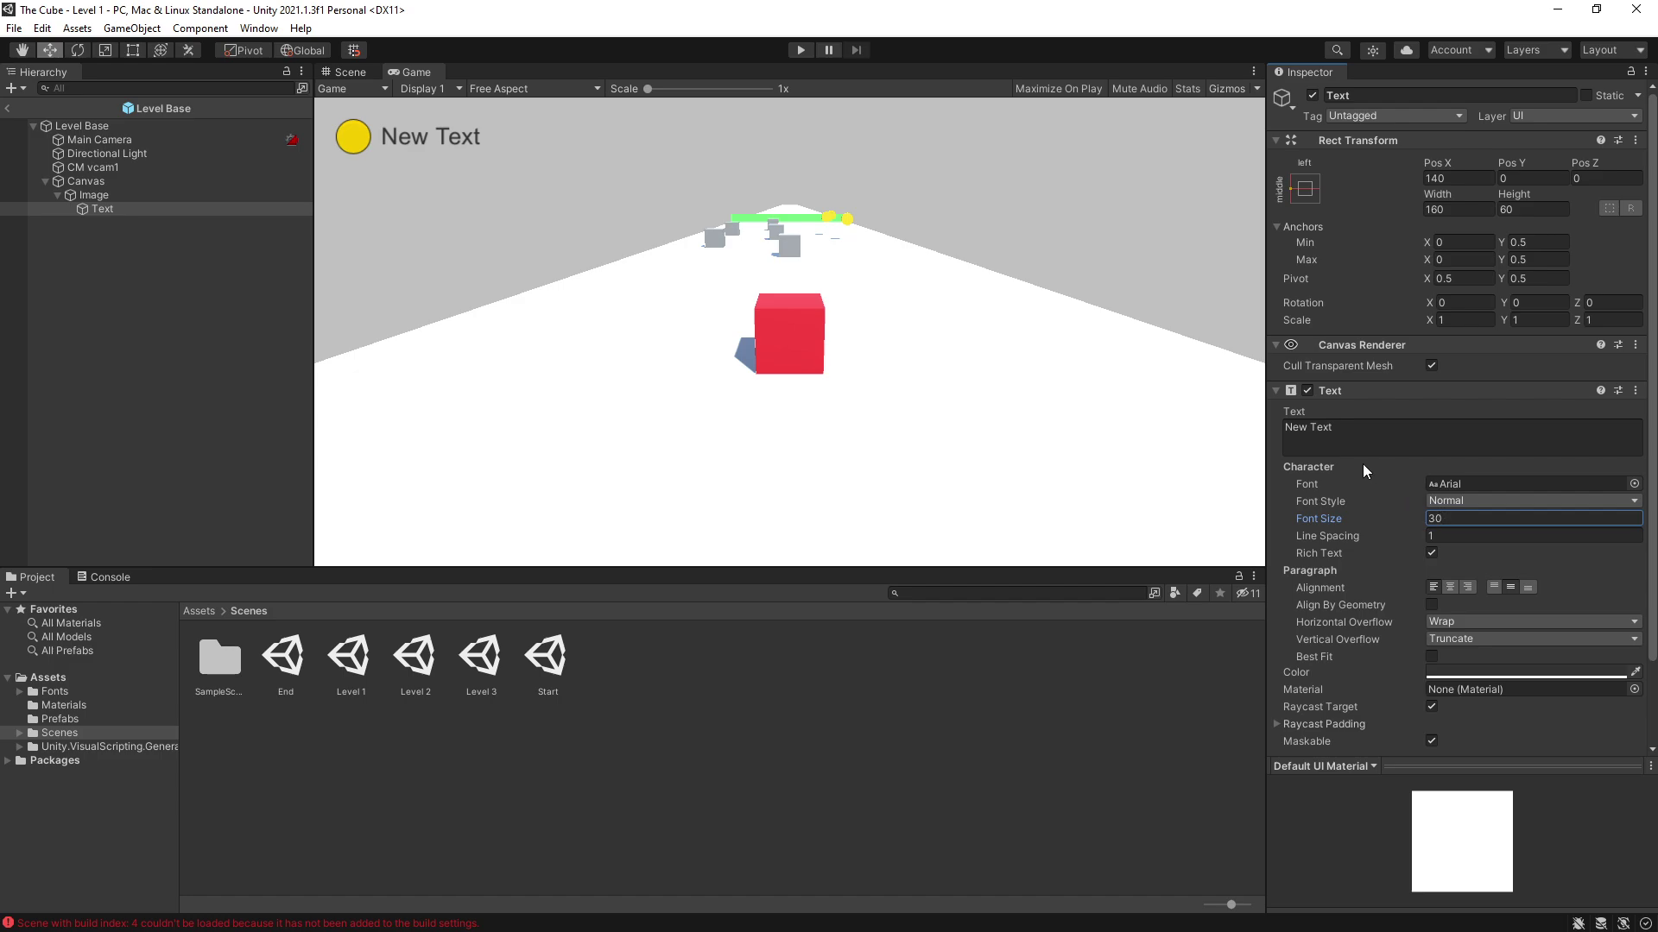
Change the Text content to 1000 and its font to Roboto-Light
left_click_drag(1352, 428, 1284, 425)
type("1000")
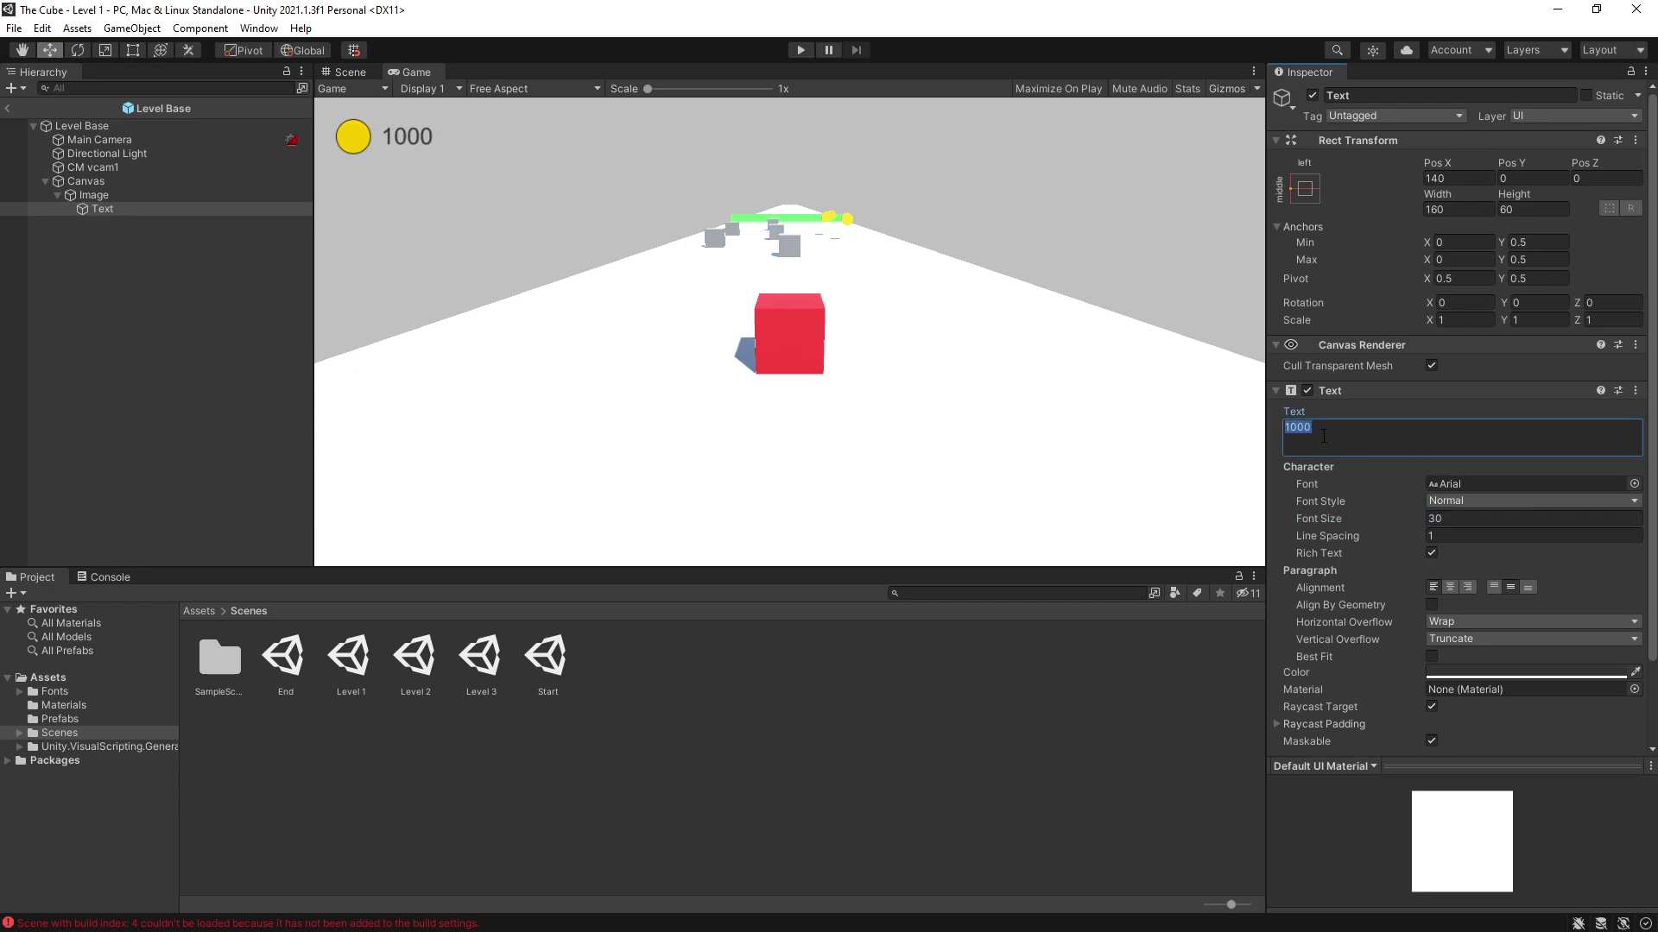
left_click(1633, 484)
left_click(1272, 352)
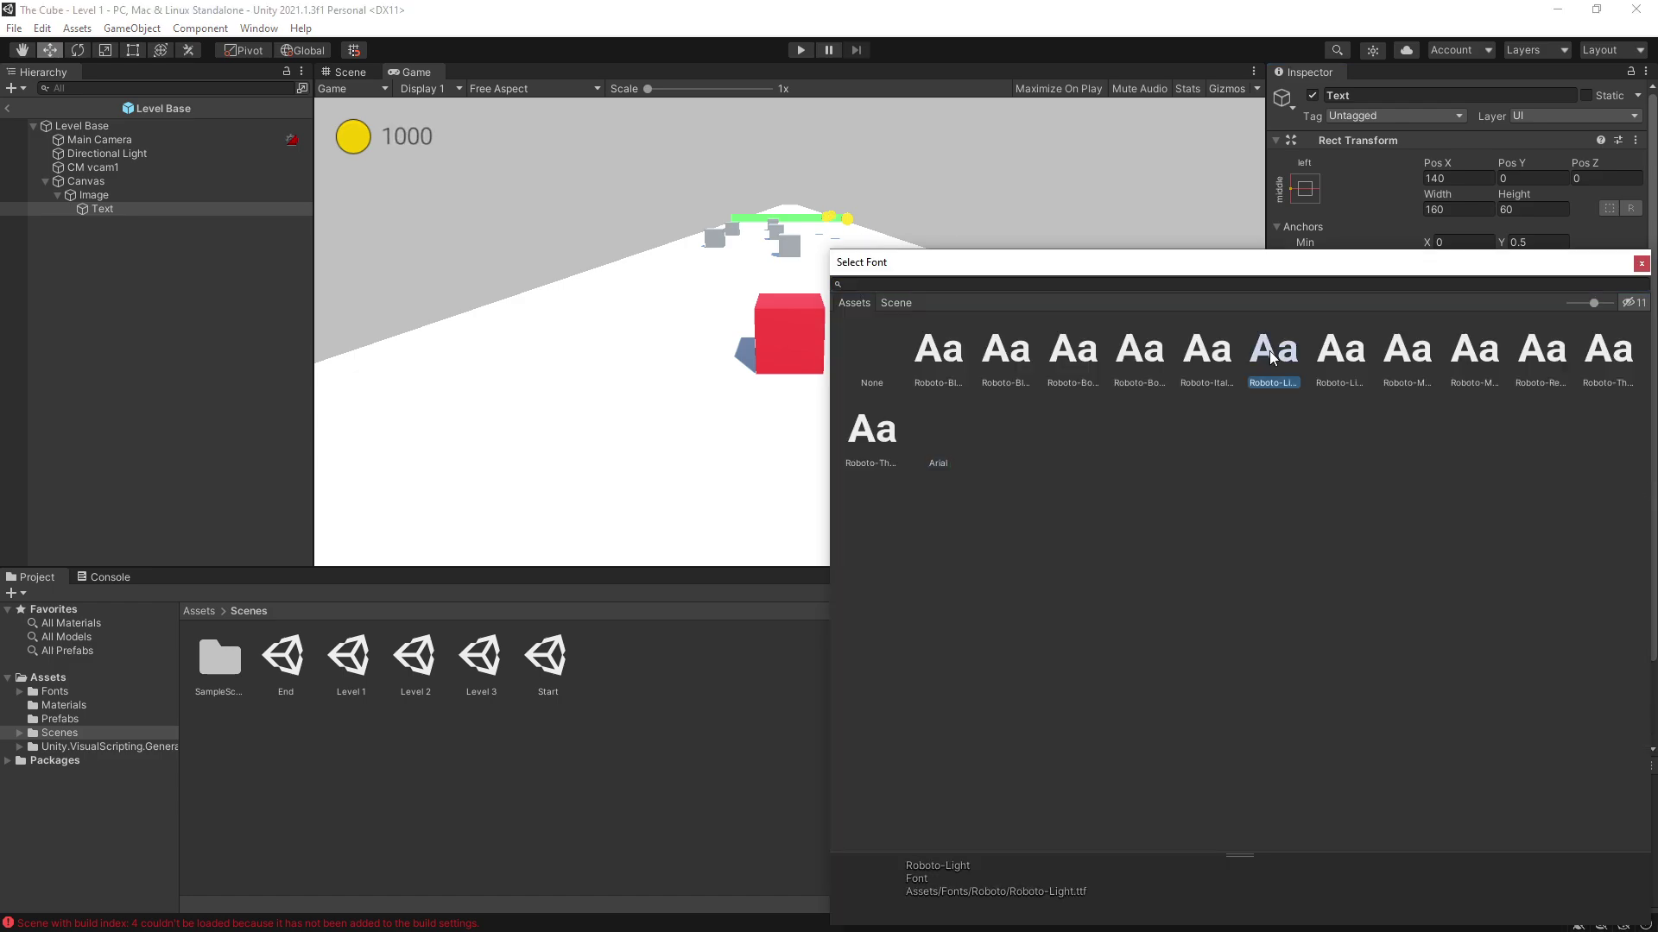
left_click(1640, 262)
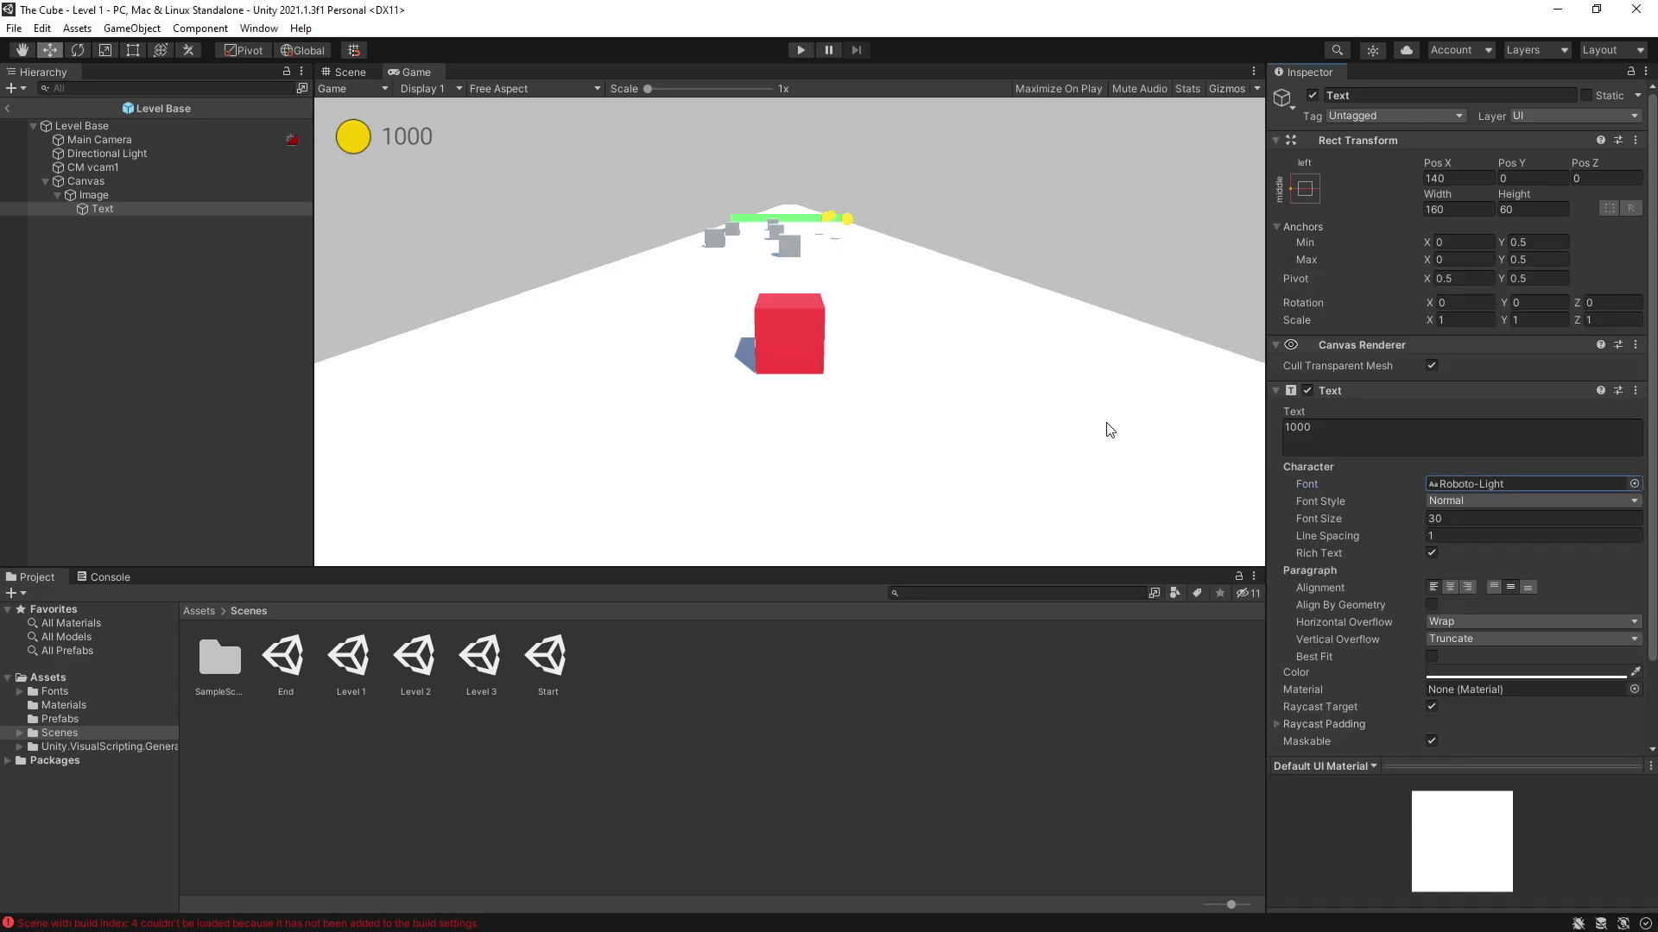
Add a Script Machine with an embedded graph to the Text object and open the graph for editing
scroll(1468, 470, "down", 3)
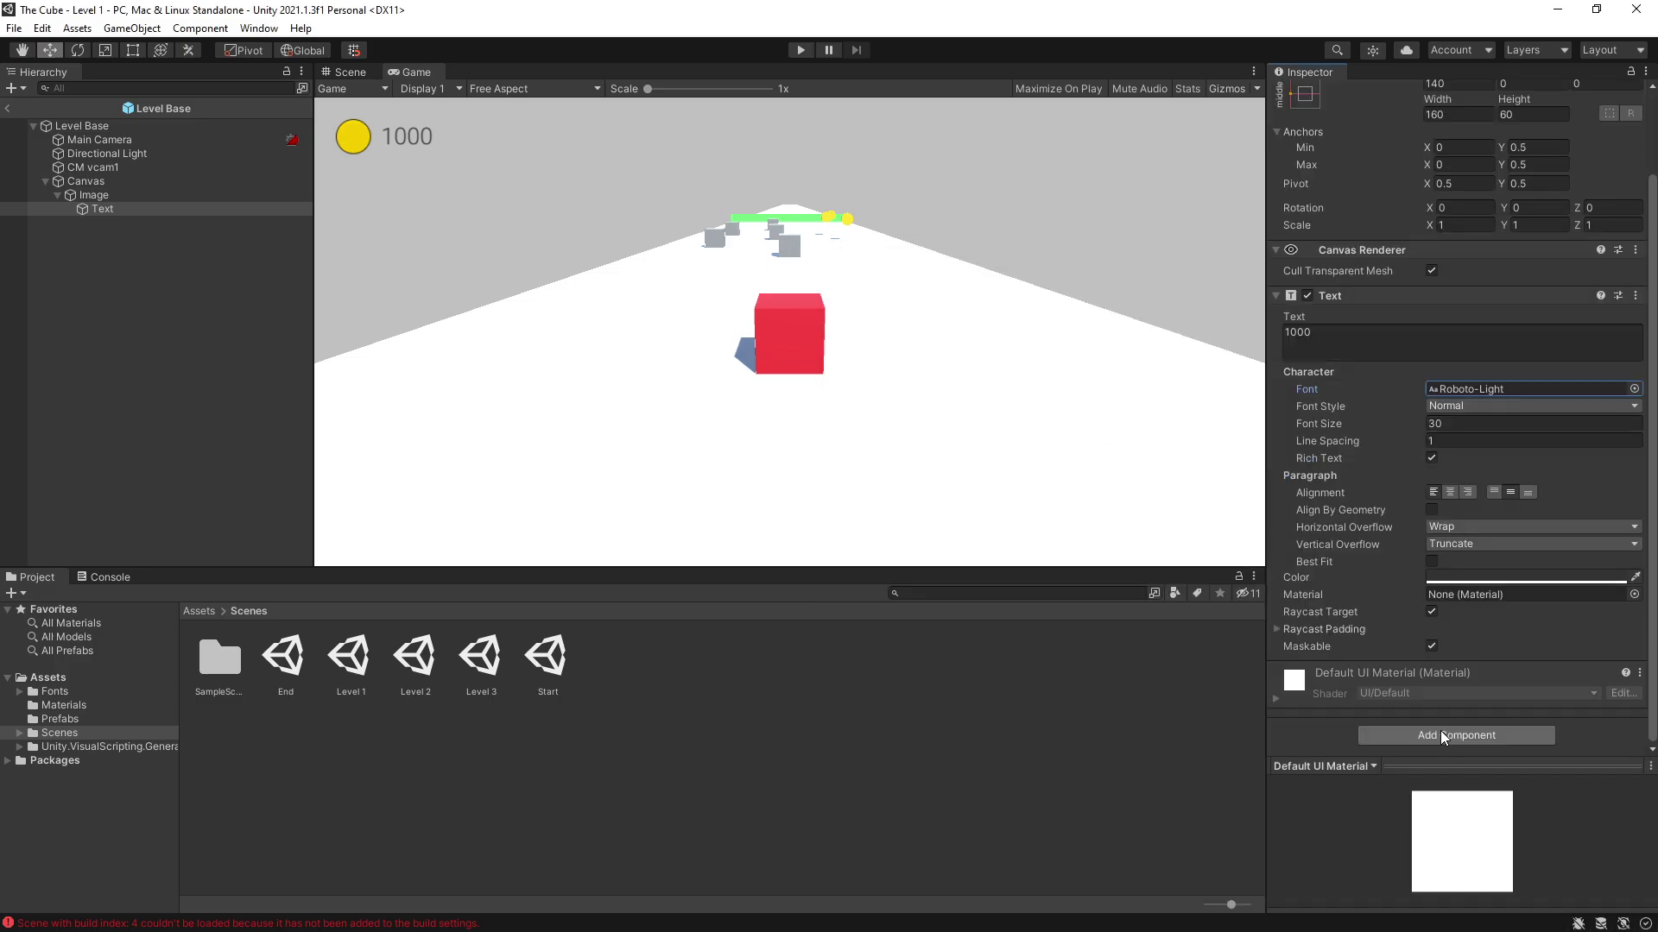
left_click(1440, 730)
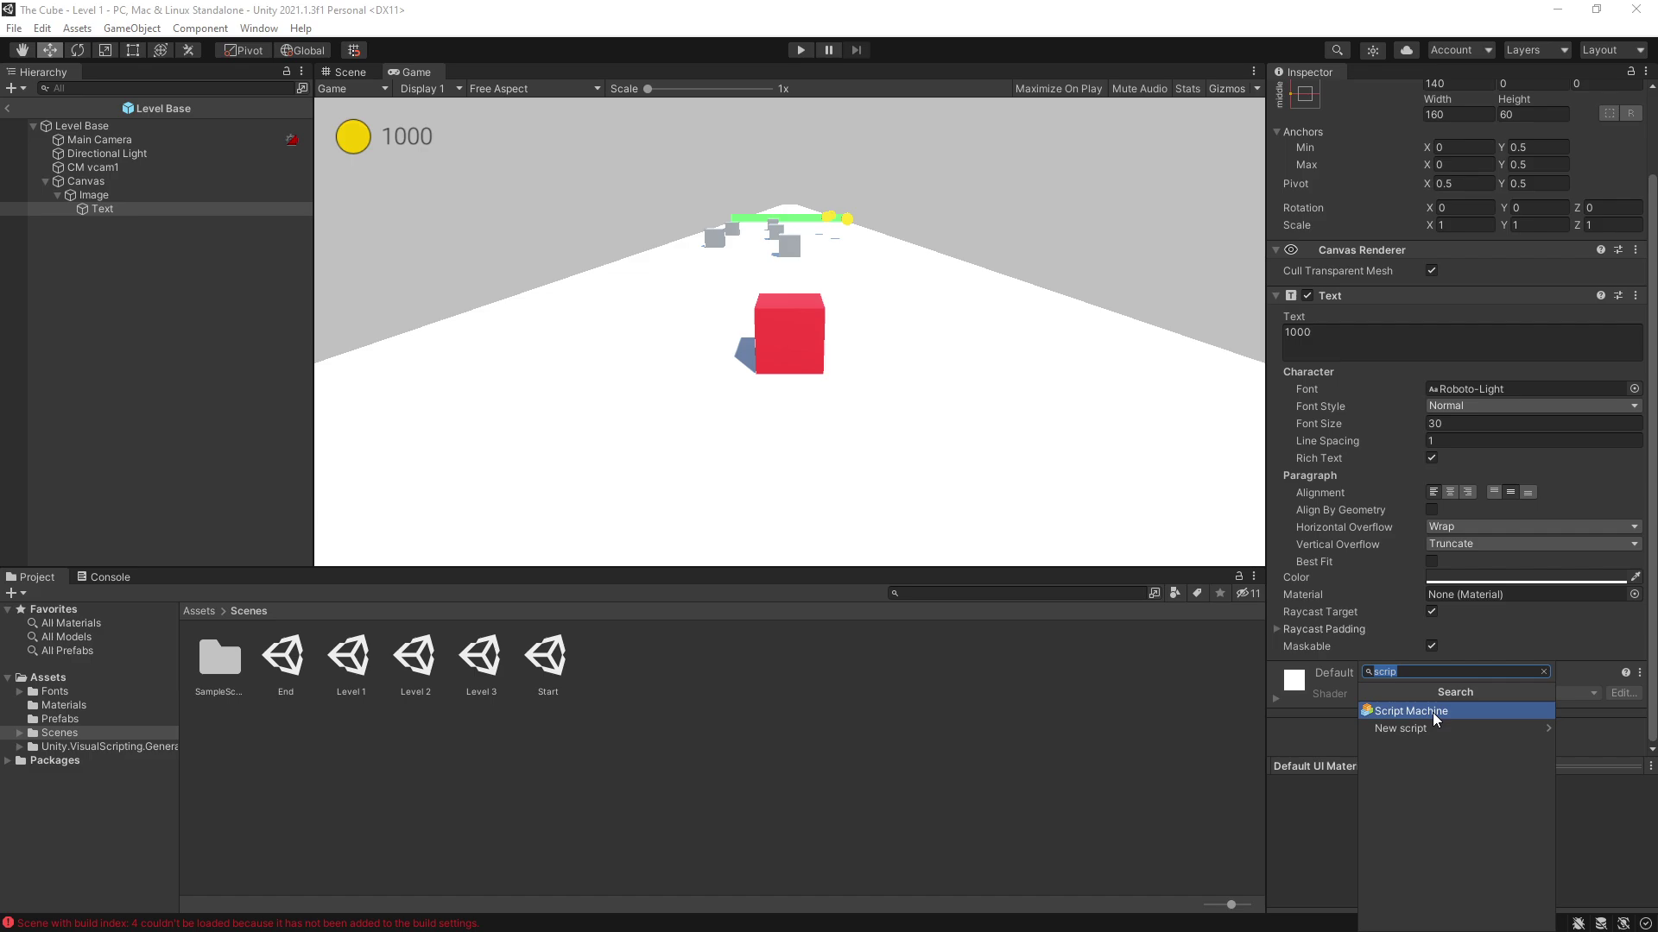
left_click(1432, 712)
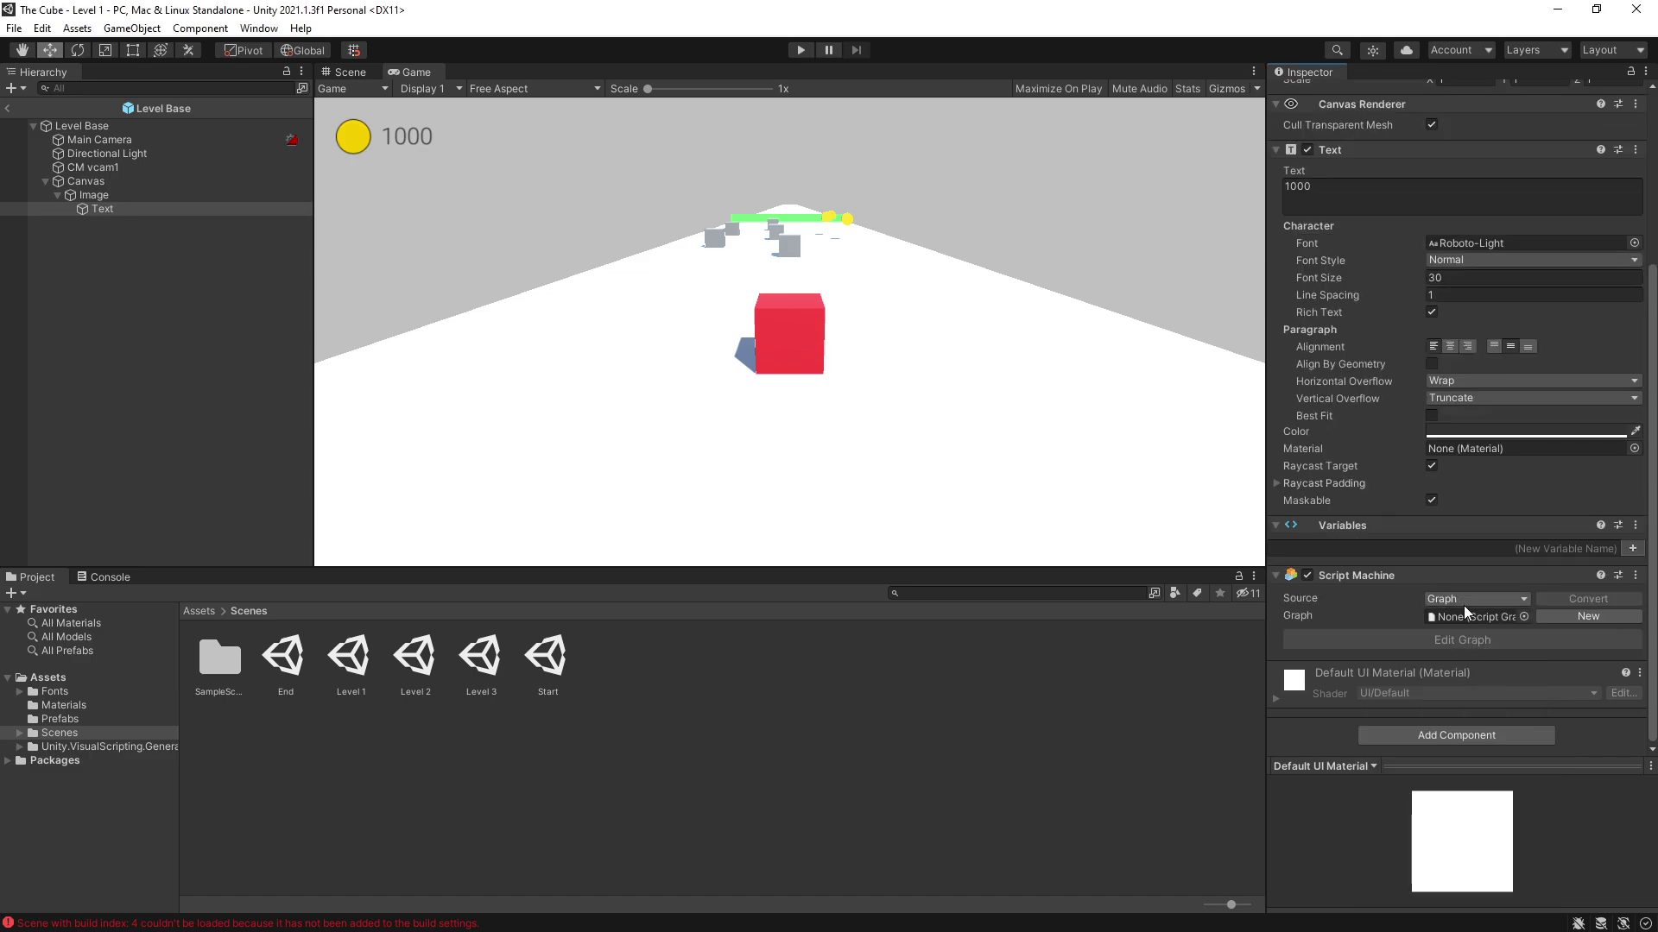
left_click(1464, 604)
left_click(1467, 618)
left_click(1461, 672)
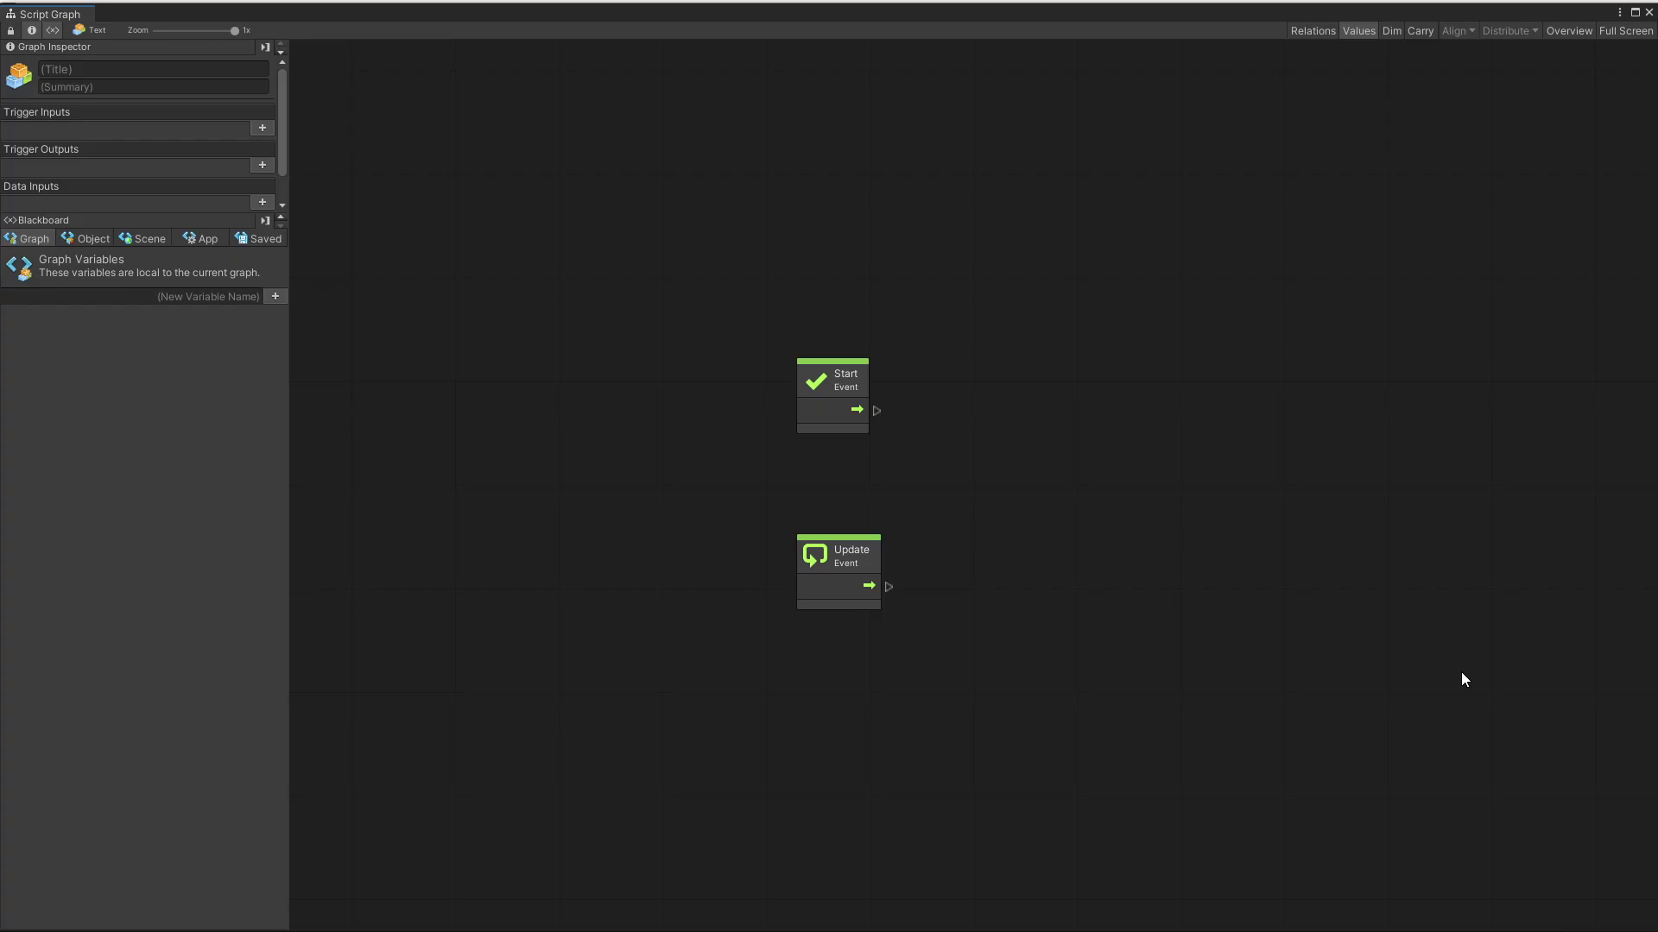
Add a Text: Set Text node and connect both the Start and Update events to it
right_click(1235, 443)
type("set text")
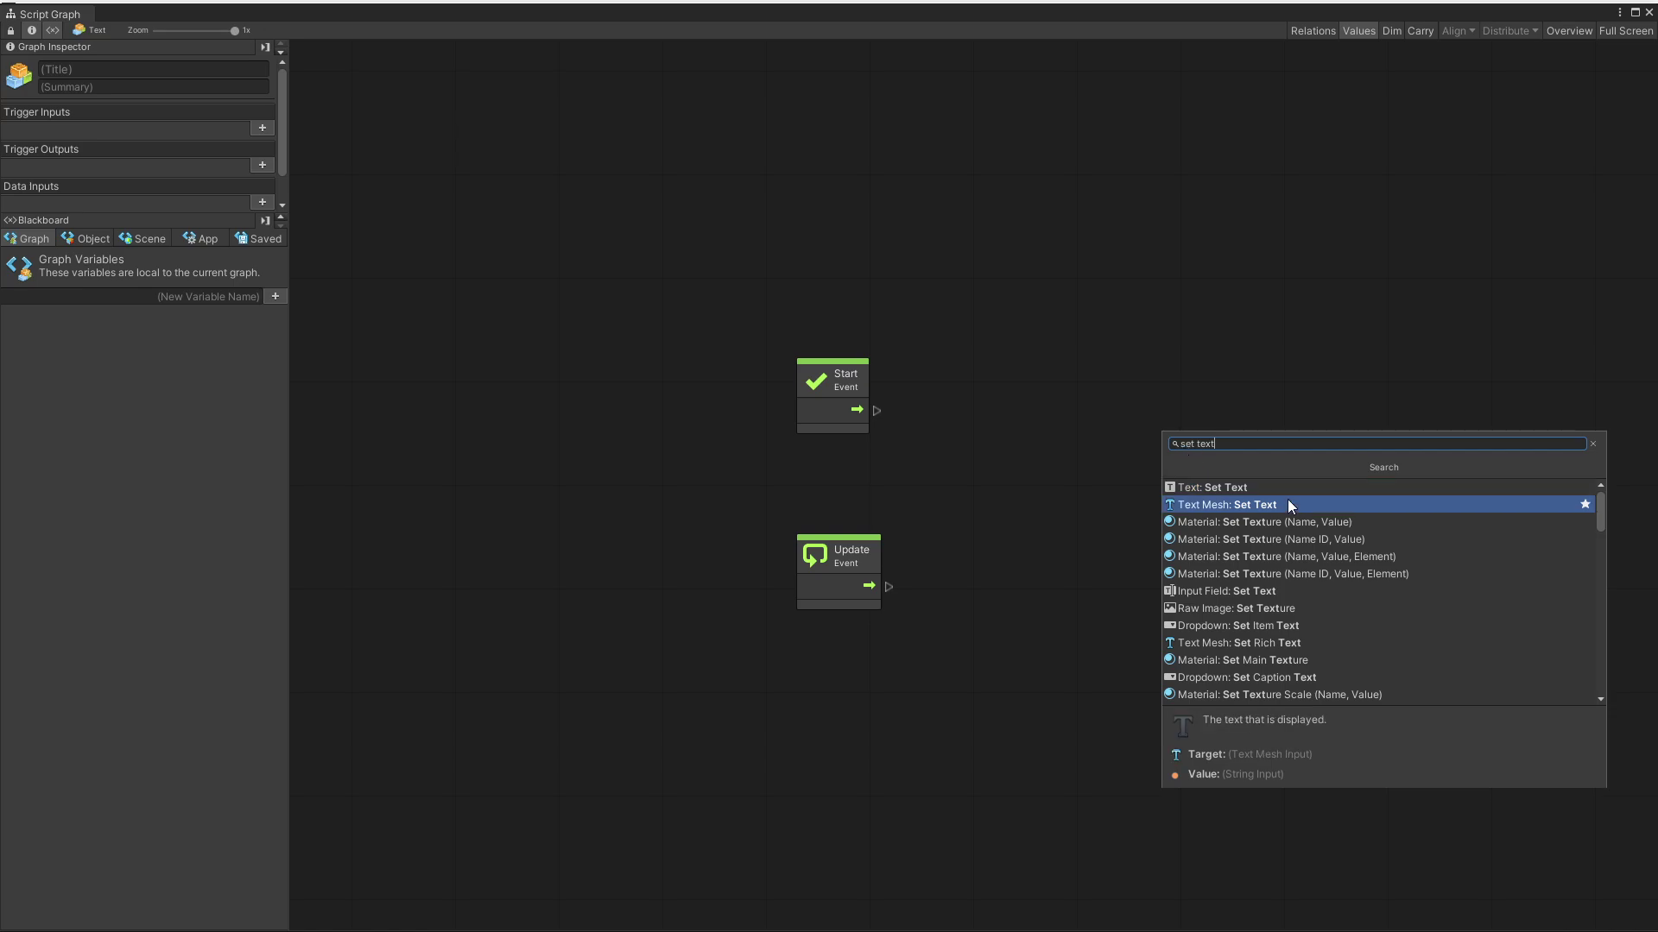
left_click(1211, 485)
left_click_drag(877, 410, 1152, 484)
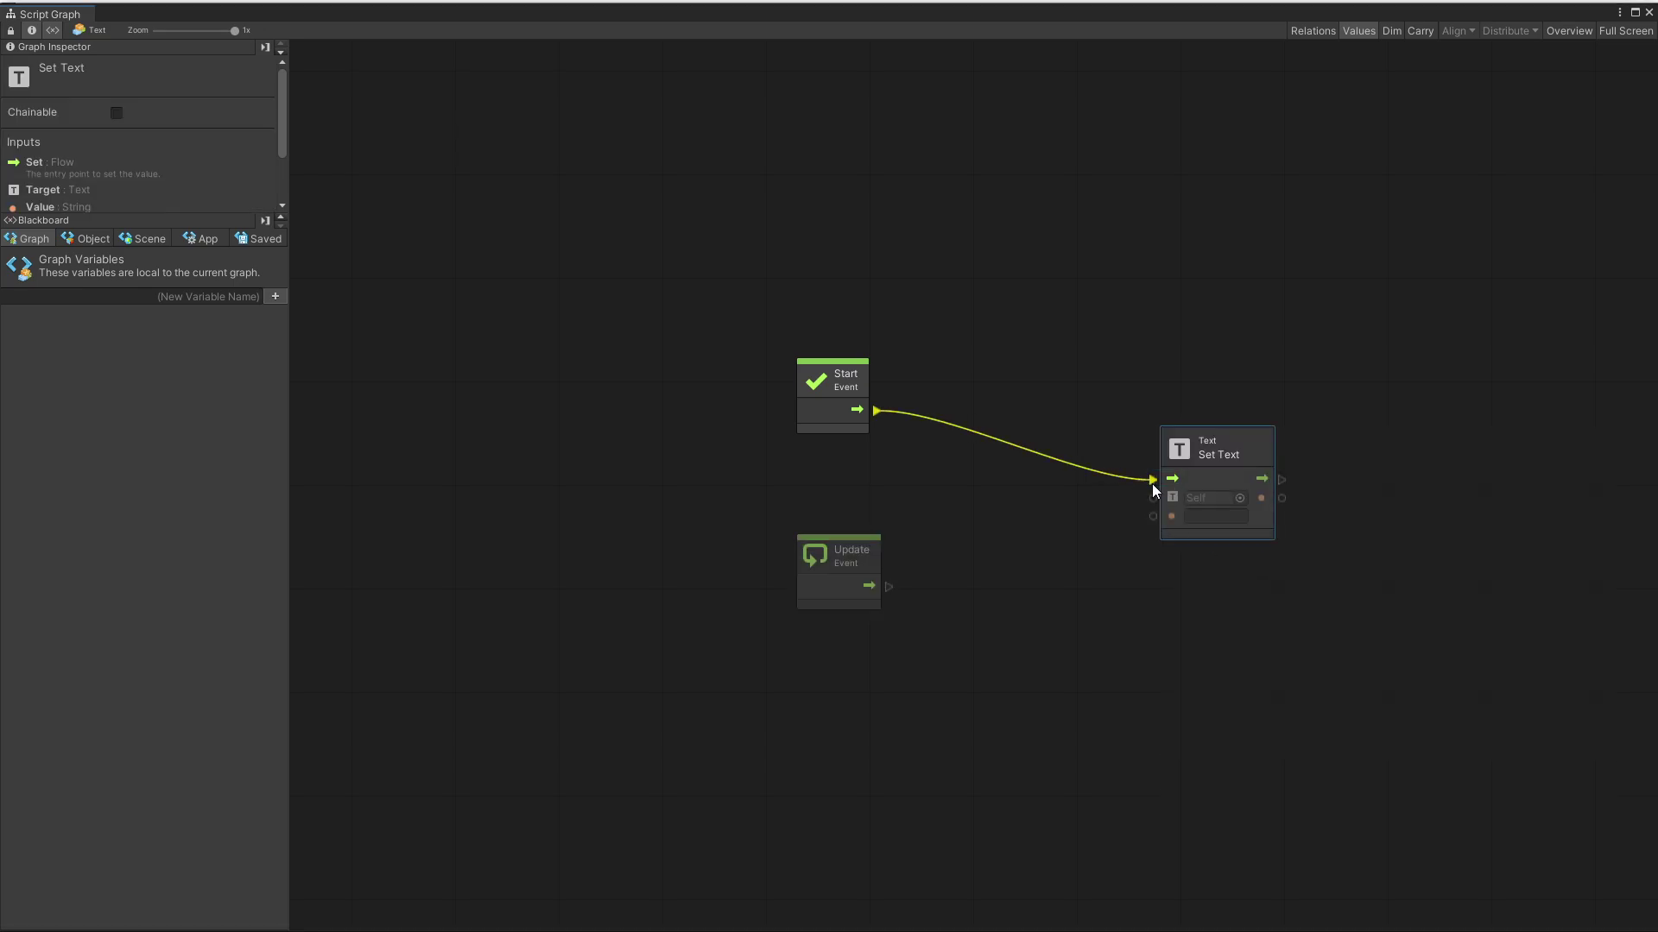
left_click_drag(888, 586, 1155, 482)
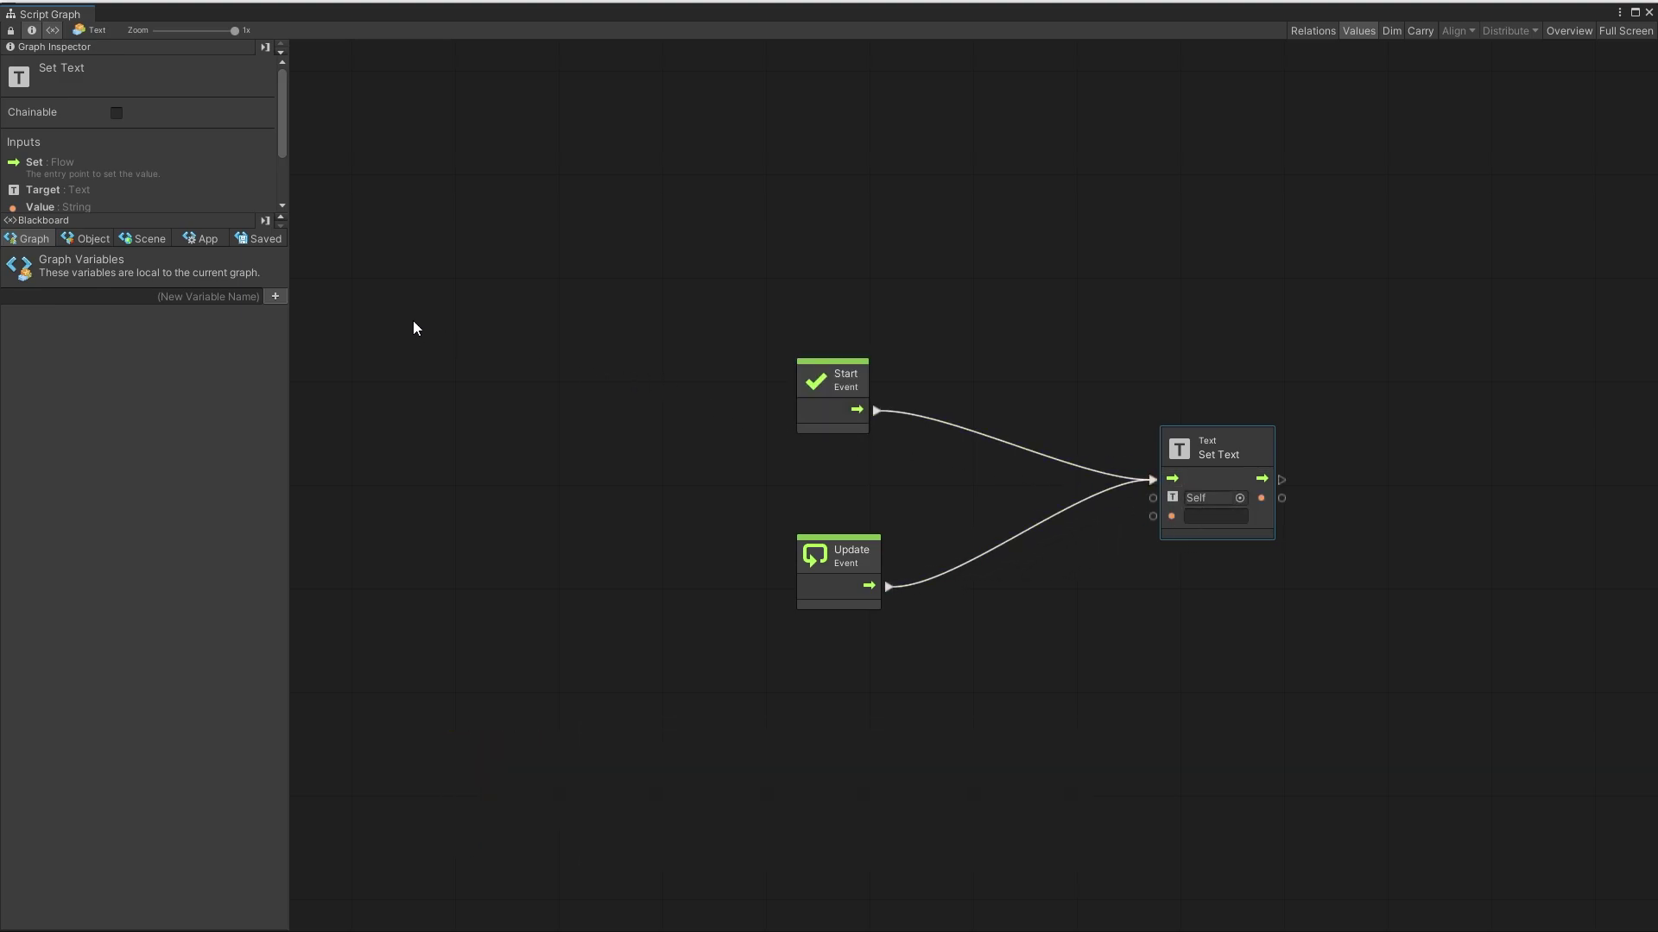
Add a Get Variable node for the saved variable coins to the graph
left_click(249, 240)
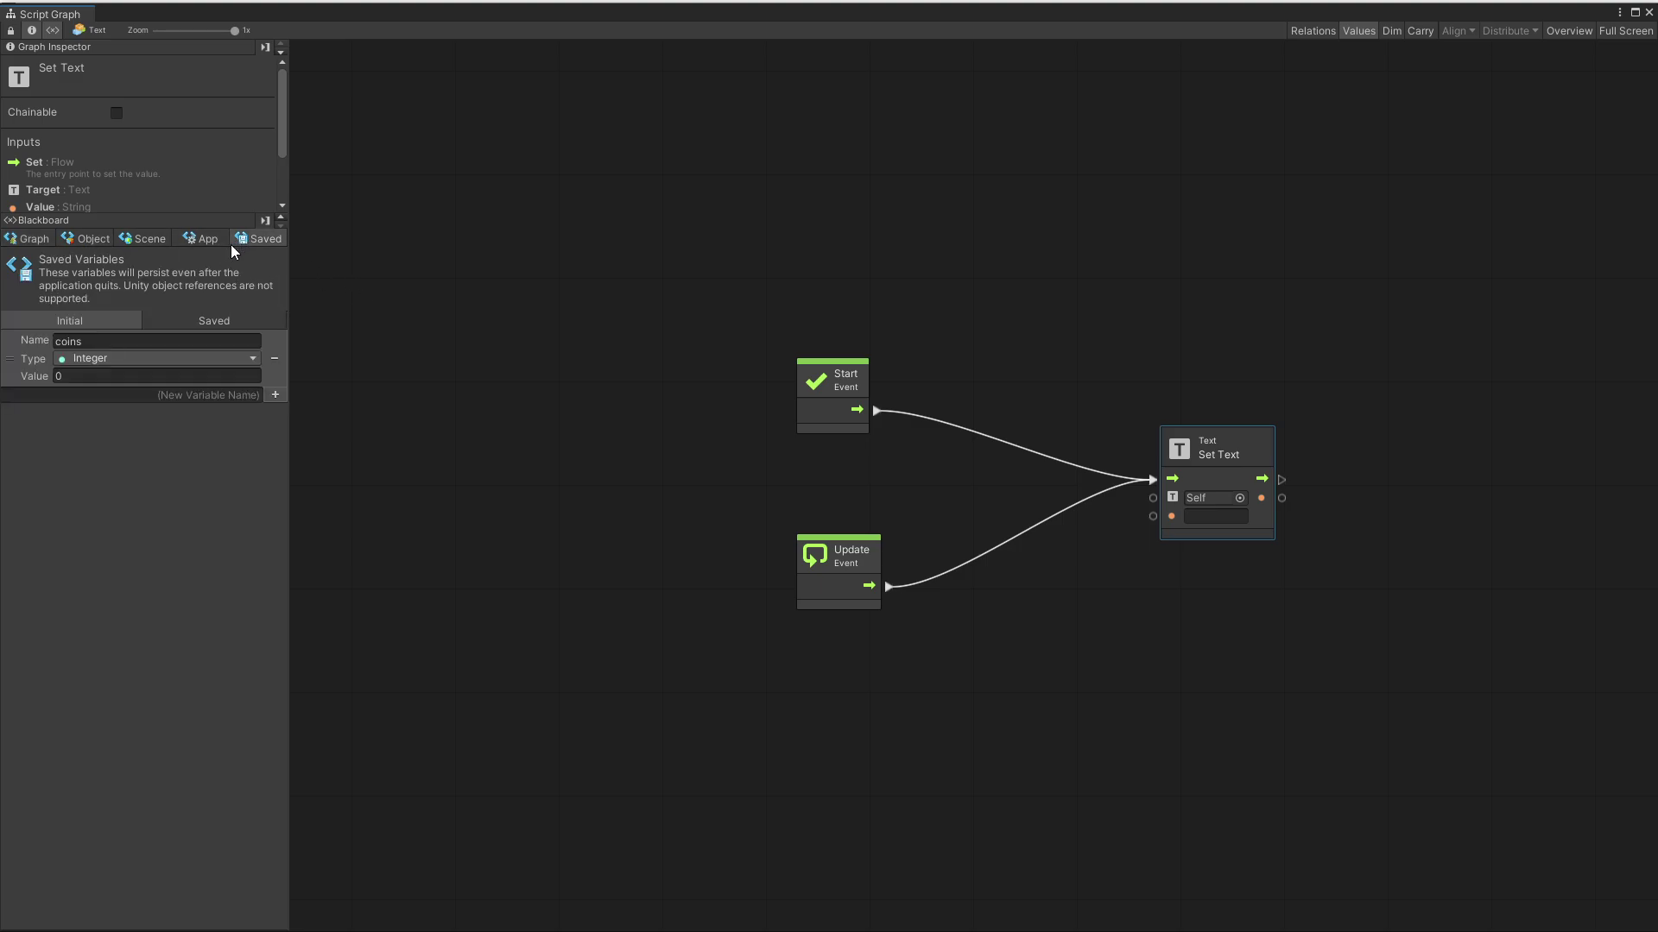
left_click(213, 320)
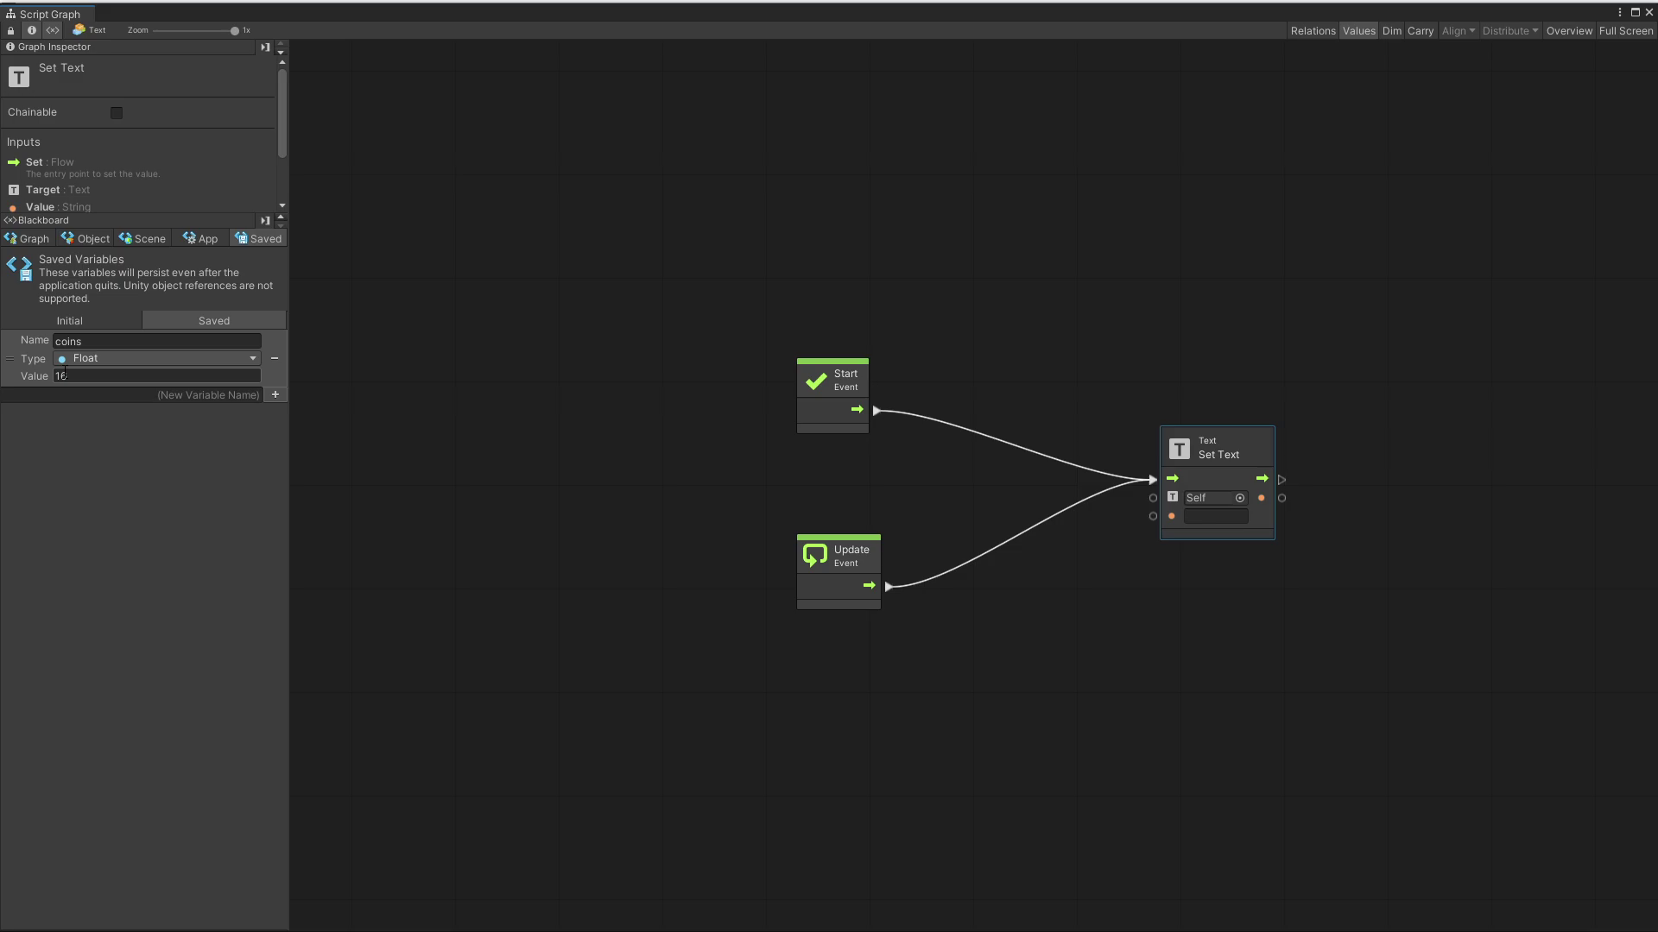
left_click(53, 312)
left_click_drag(27, 340, 873, 687)
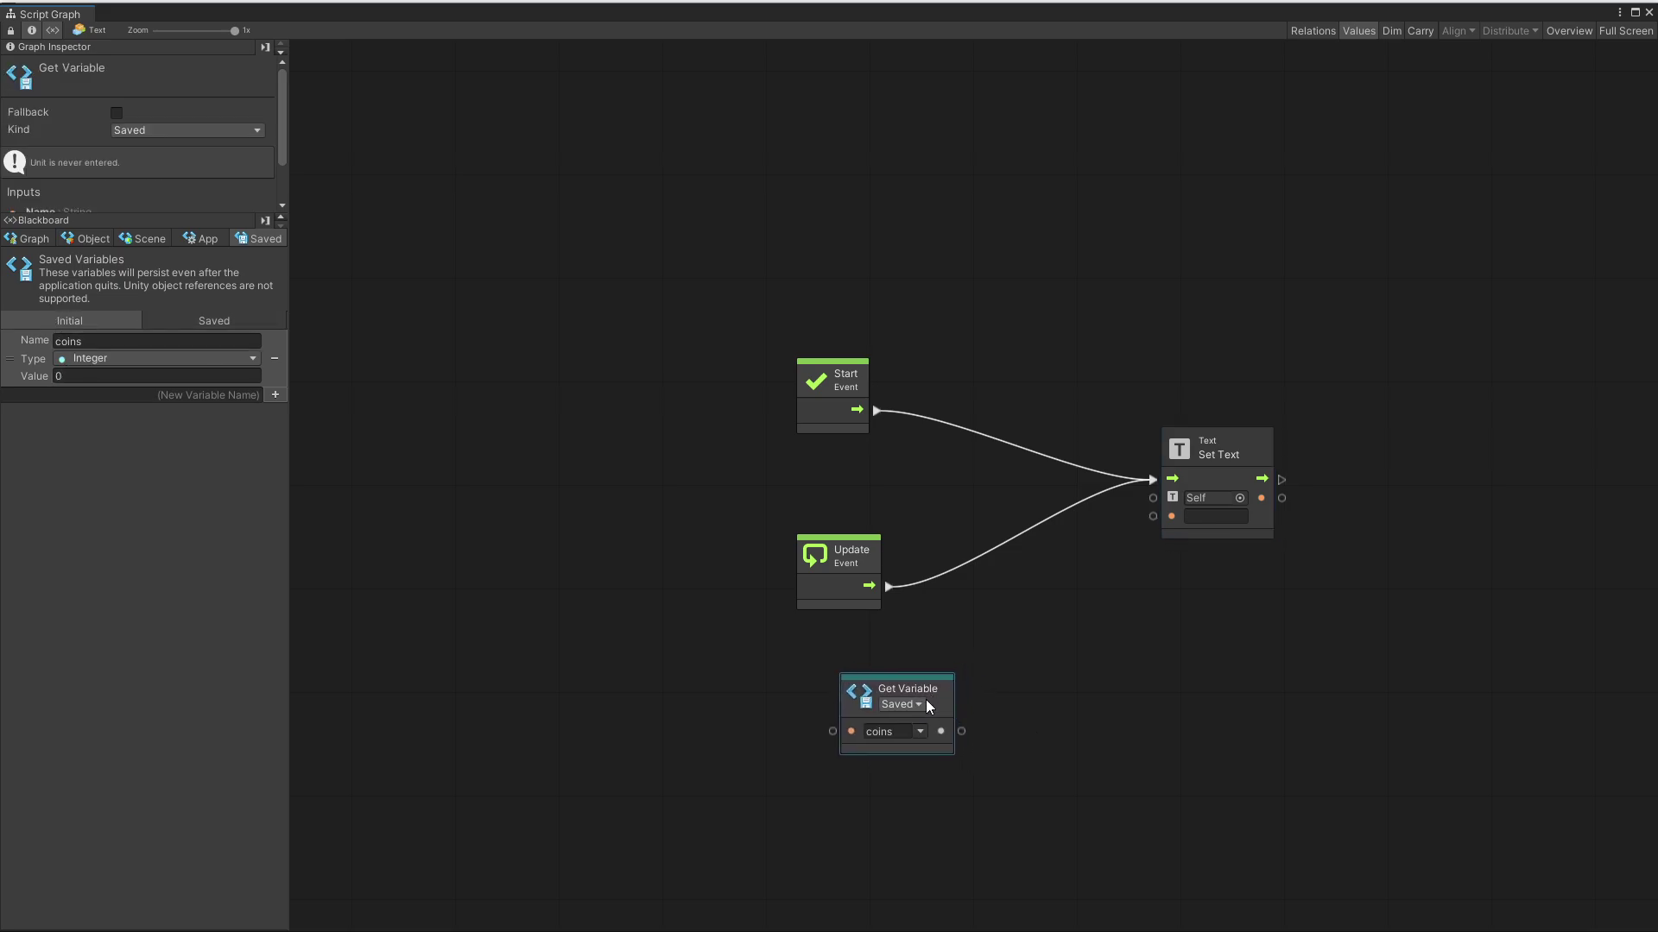
Convert the coins value with an Integer: To String () node and feed the result into the Set Text value
left_click_drag(961, 731, 1023, 660)
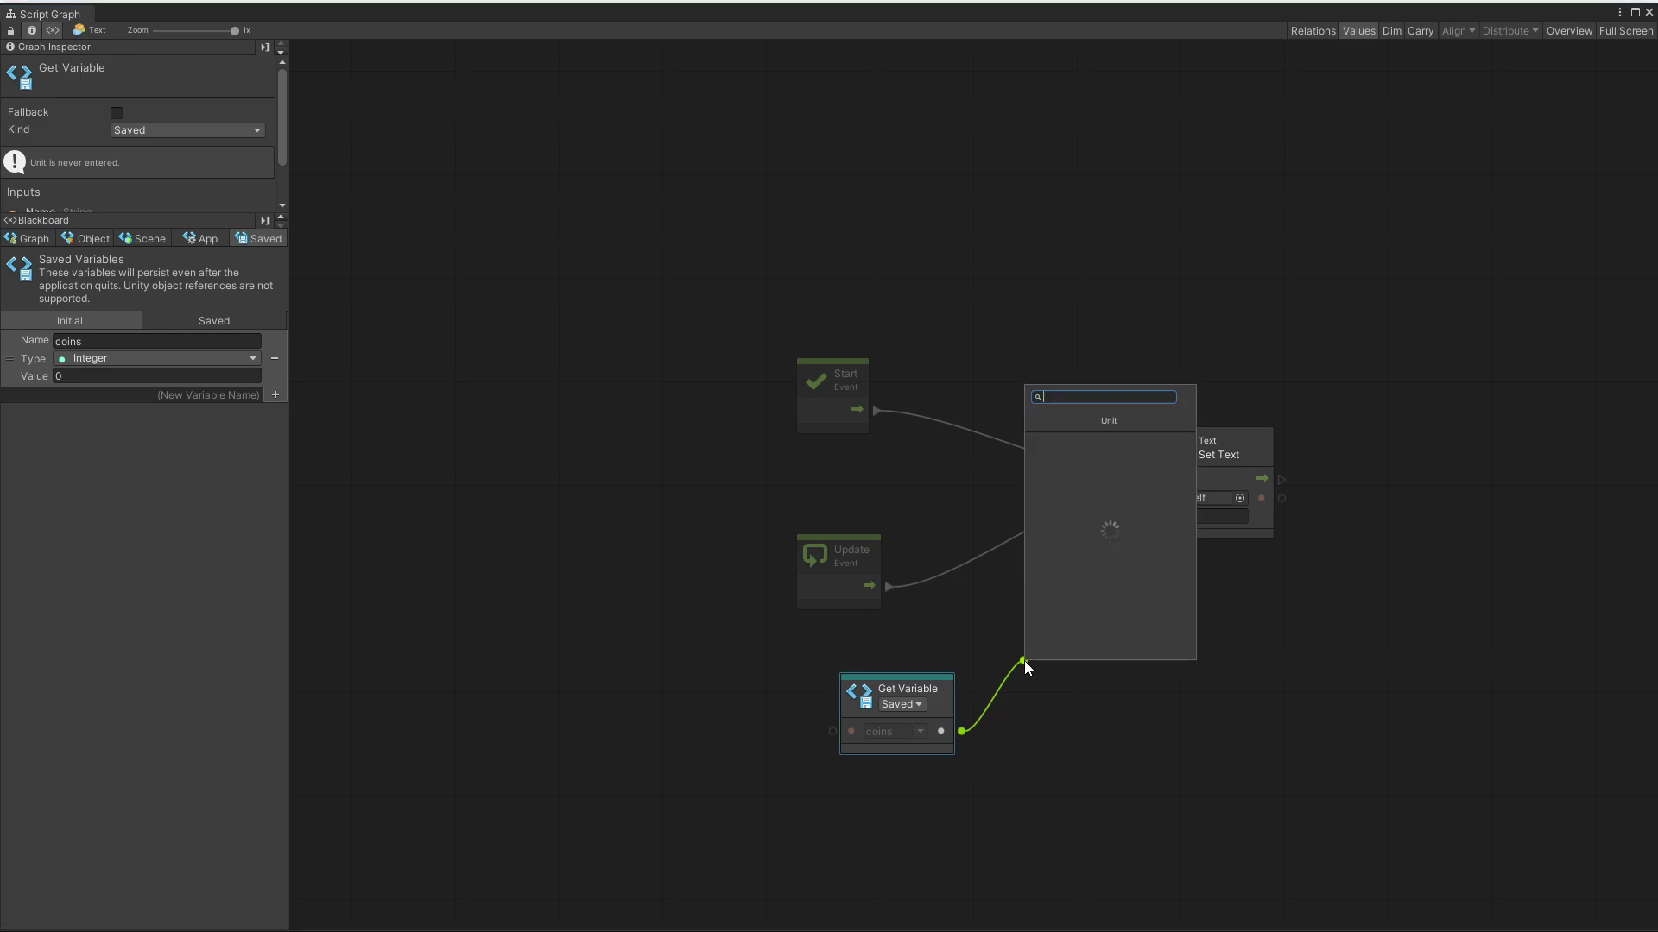
type("int to string")
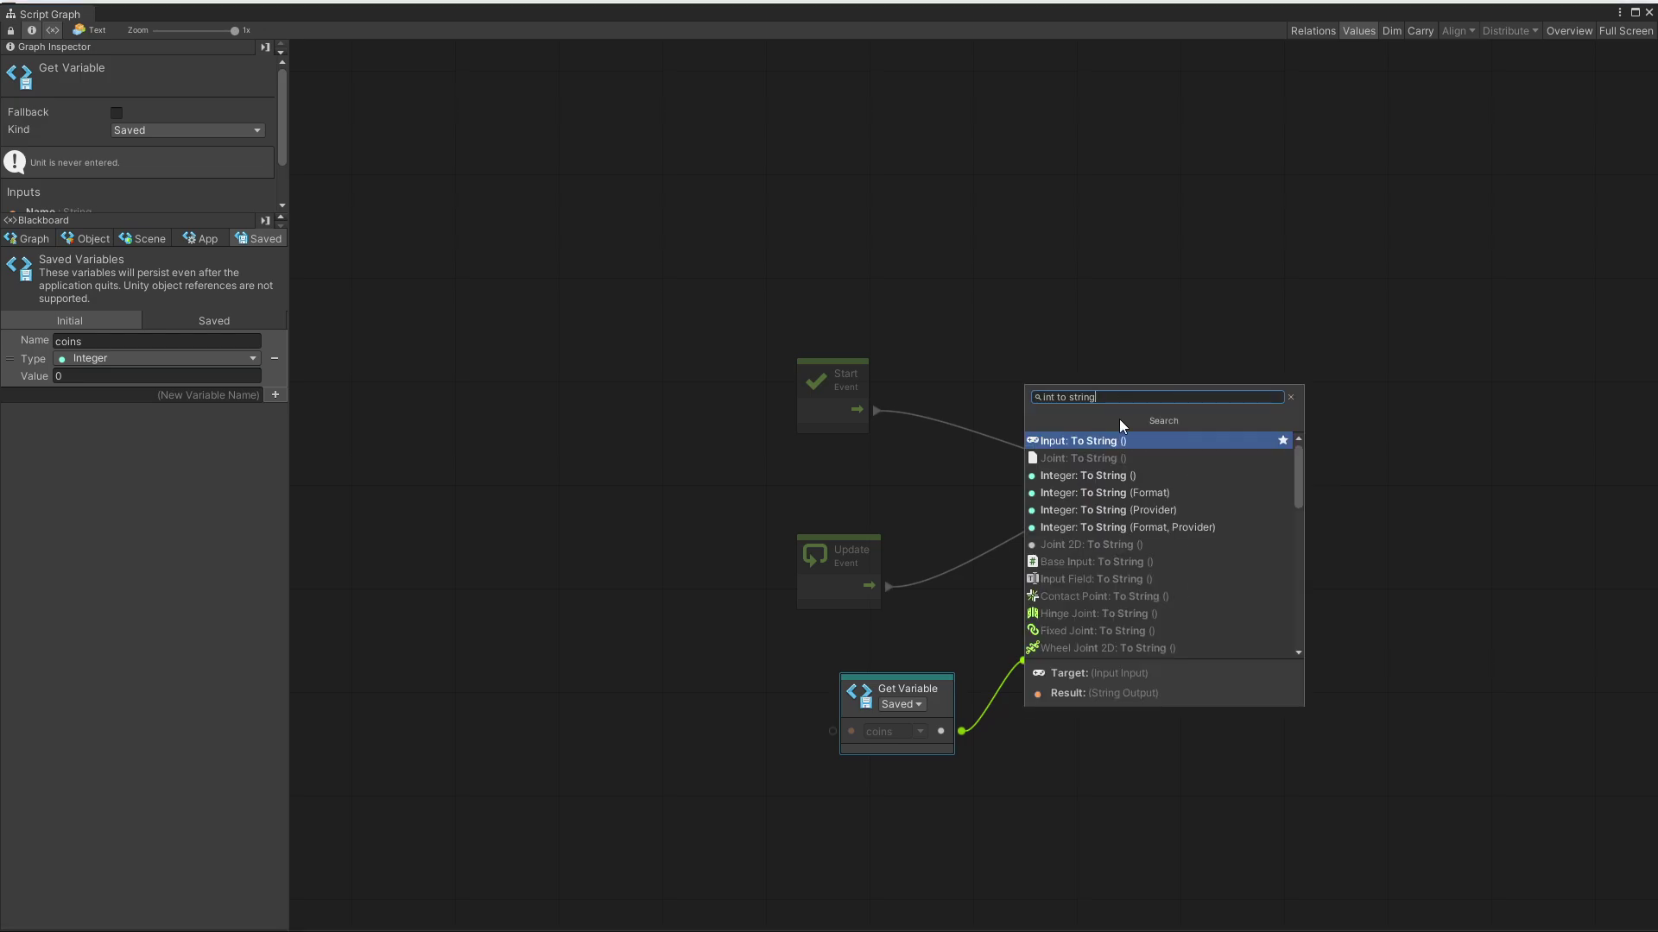
left_click(1122, 476)
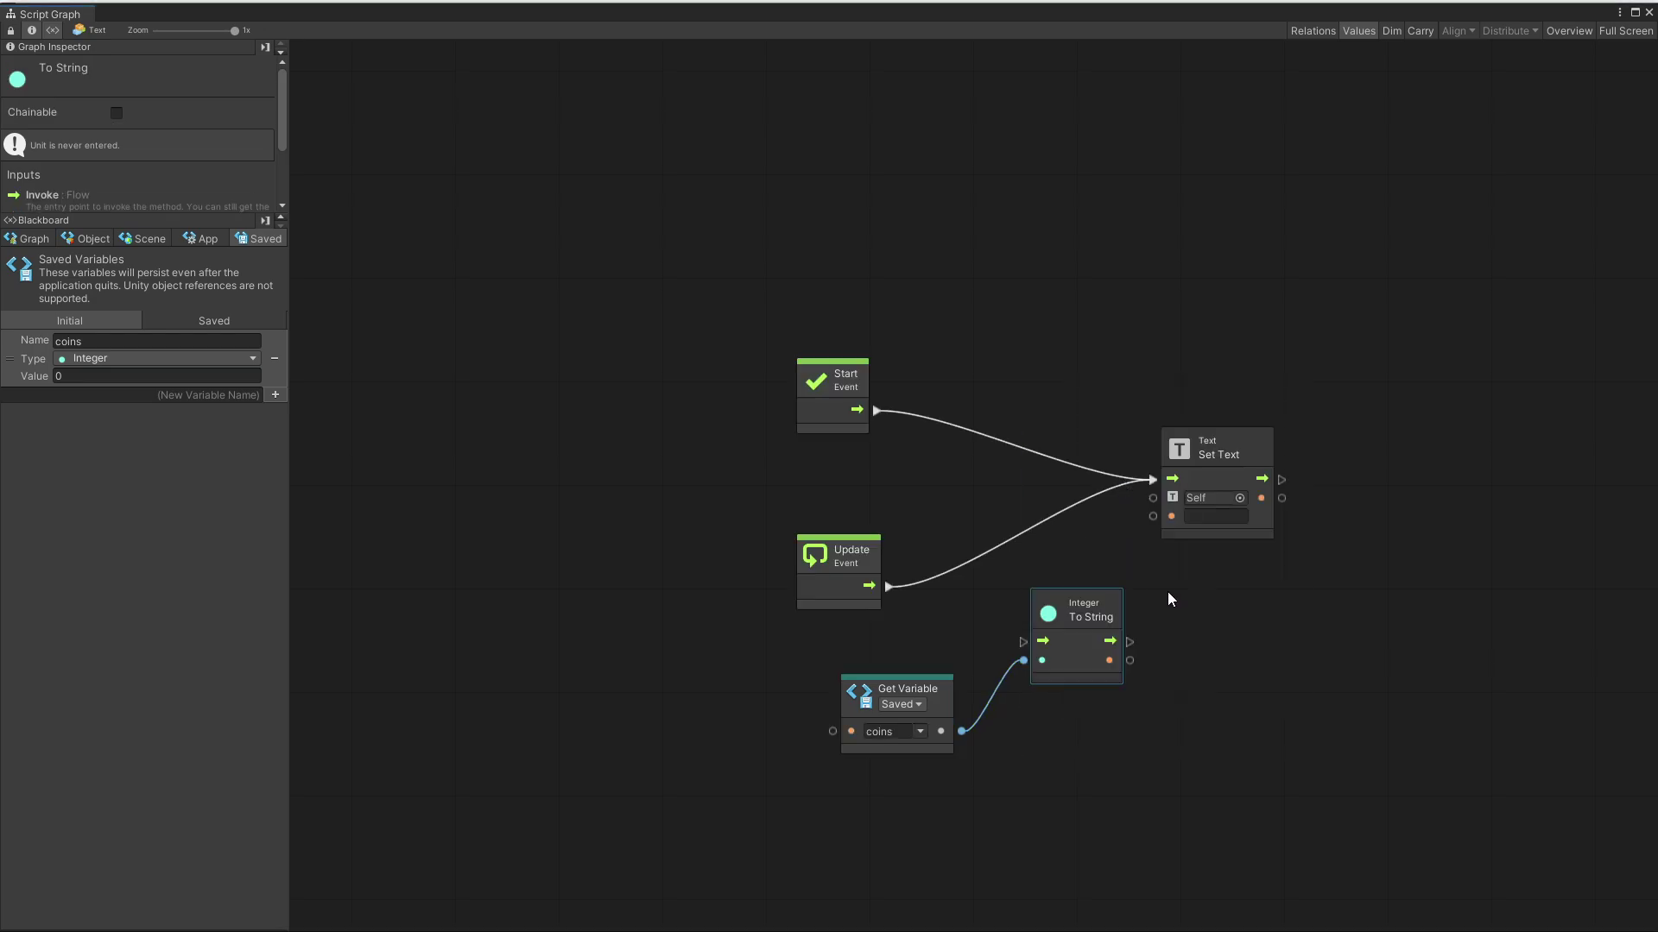
left_click_drag(1129, 660, 1159, 614)
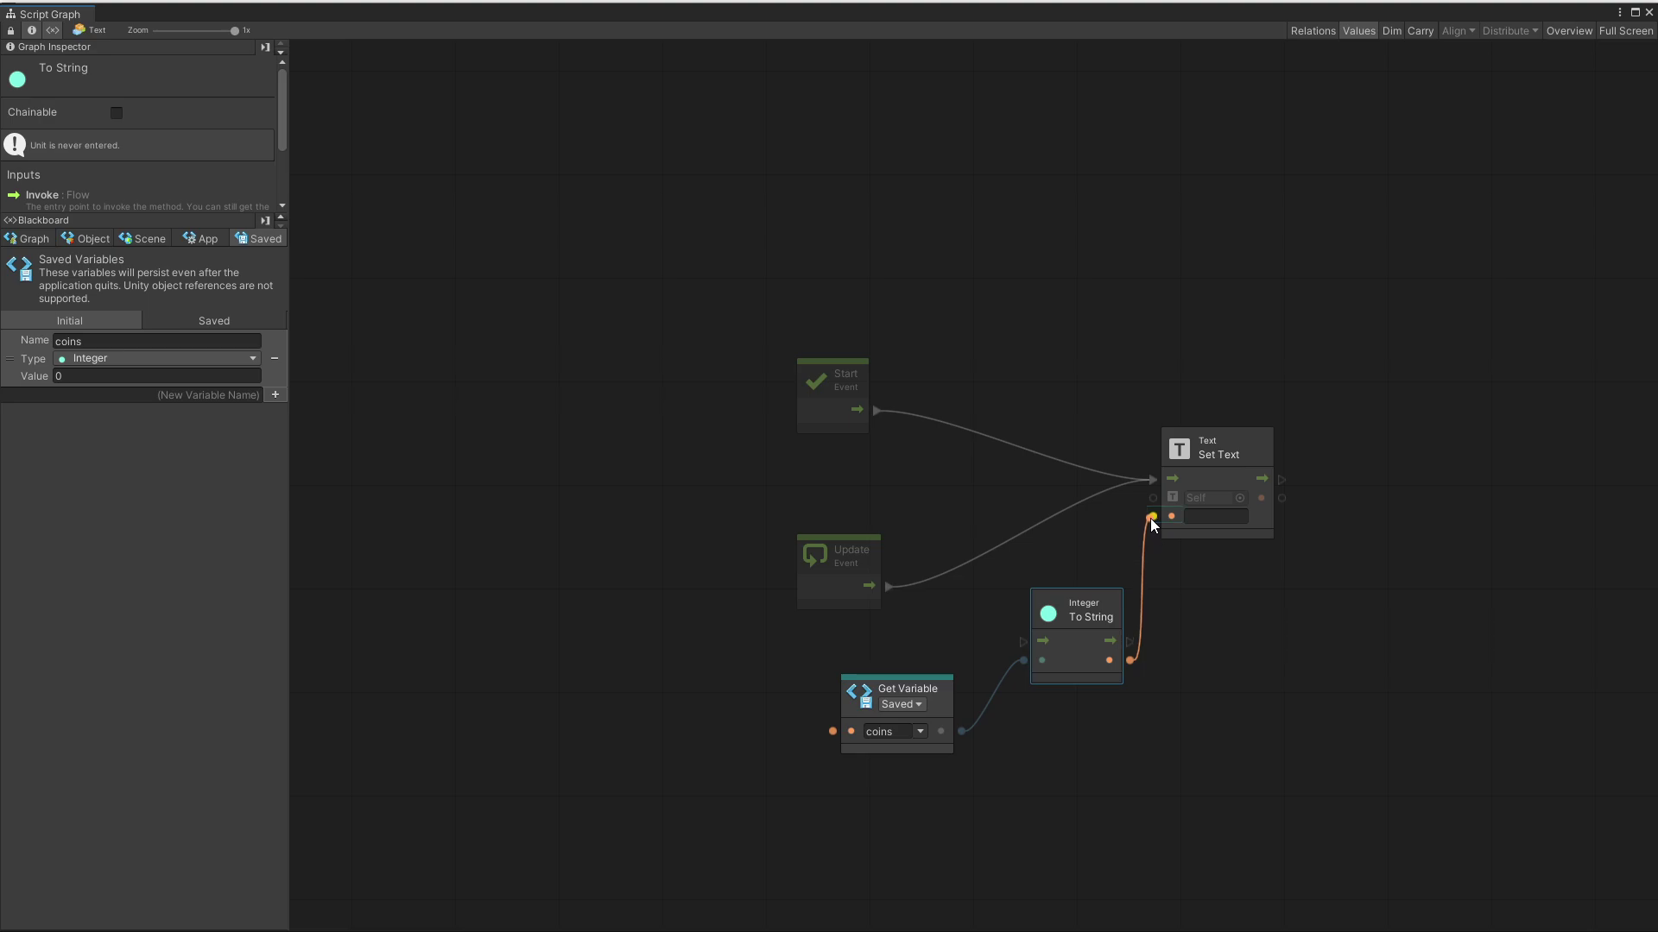
left_click_drag(1150, 518, 1151, 517)
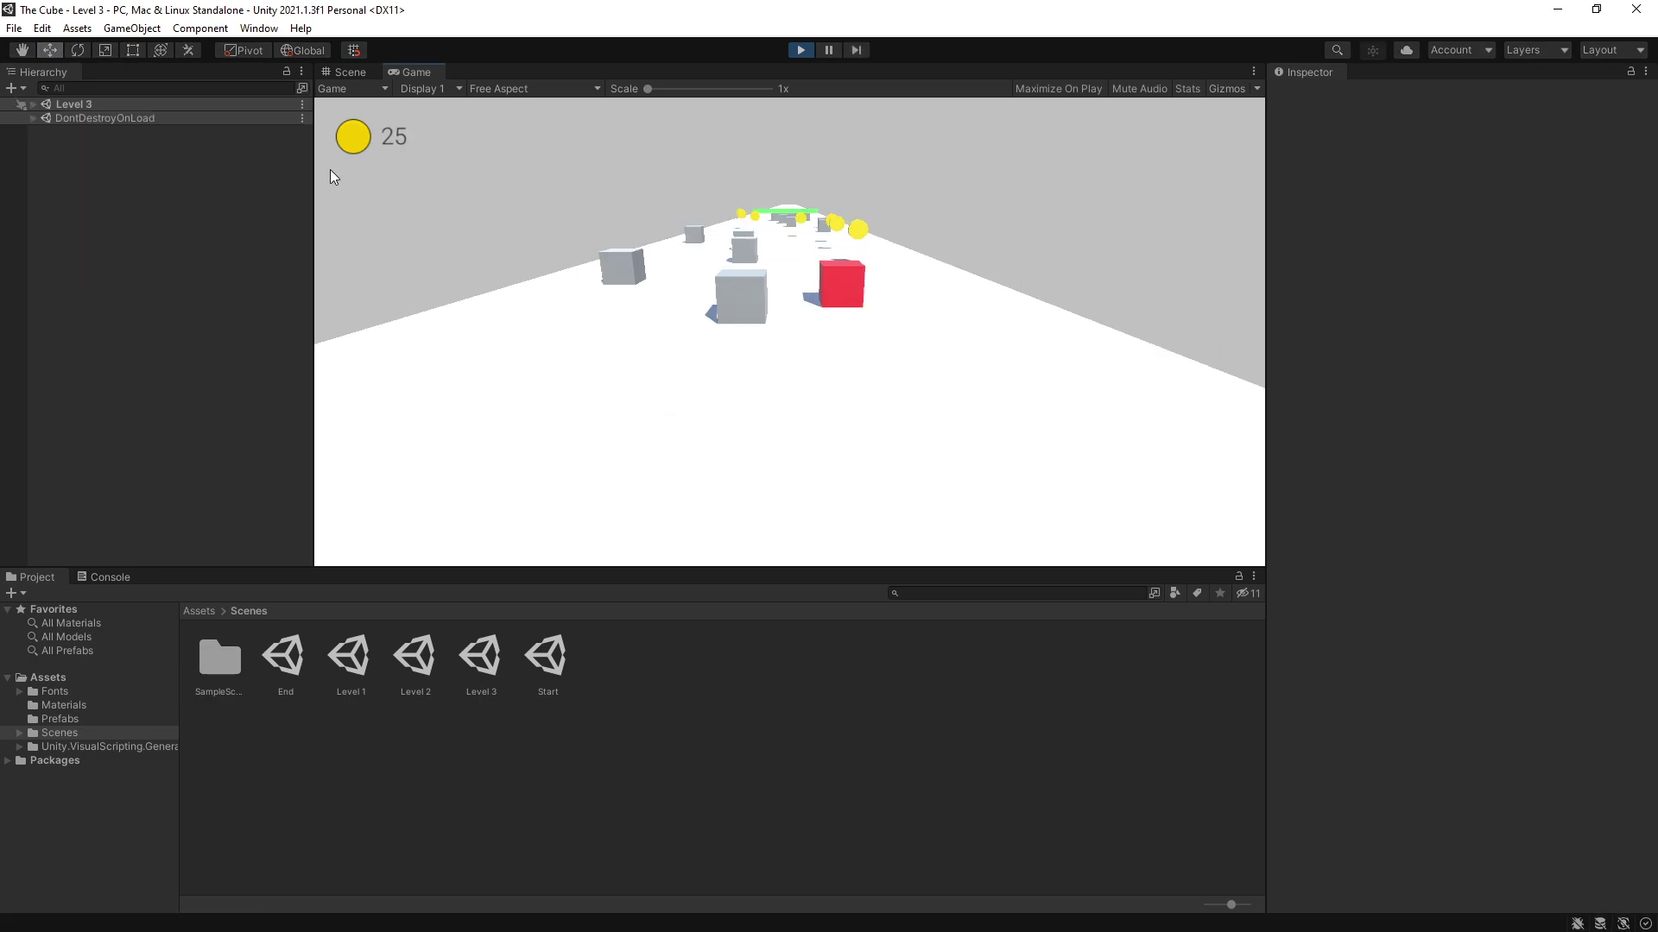
Play-test the levels through to the Level 3 finish to check the coin counter, and stop play mode
key("a")
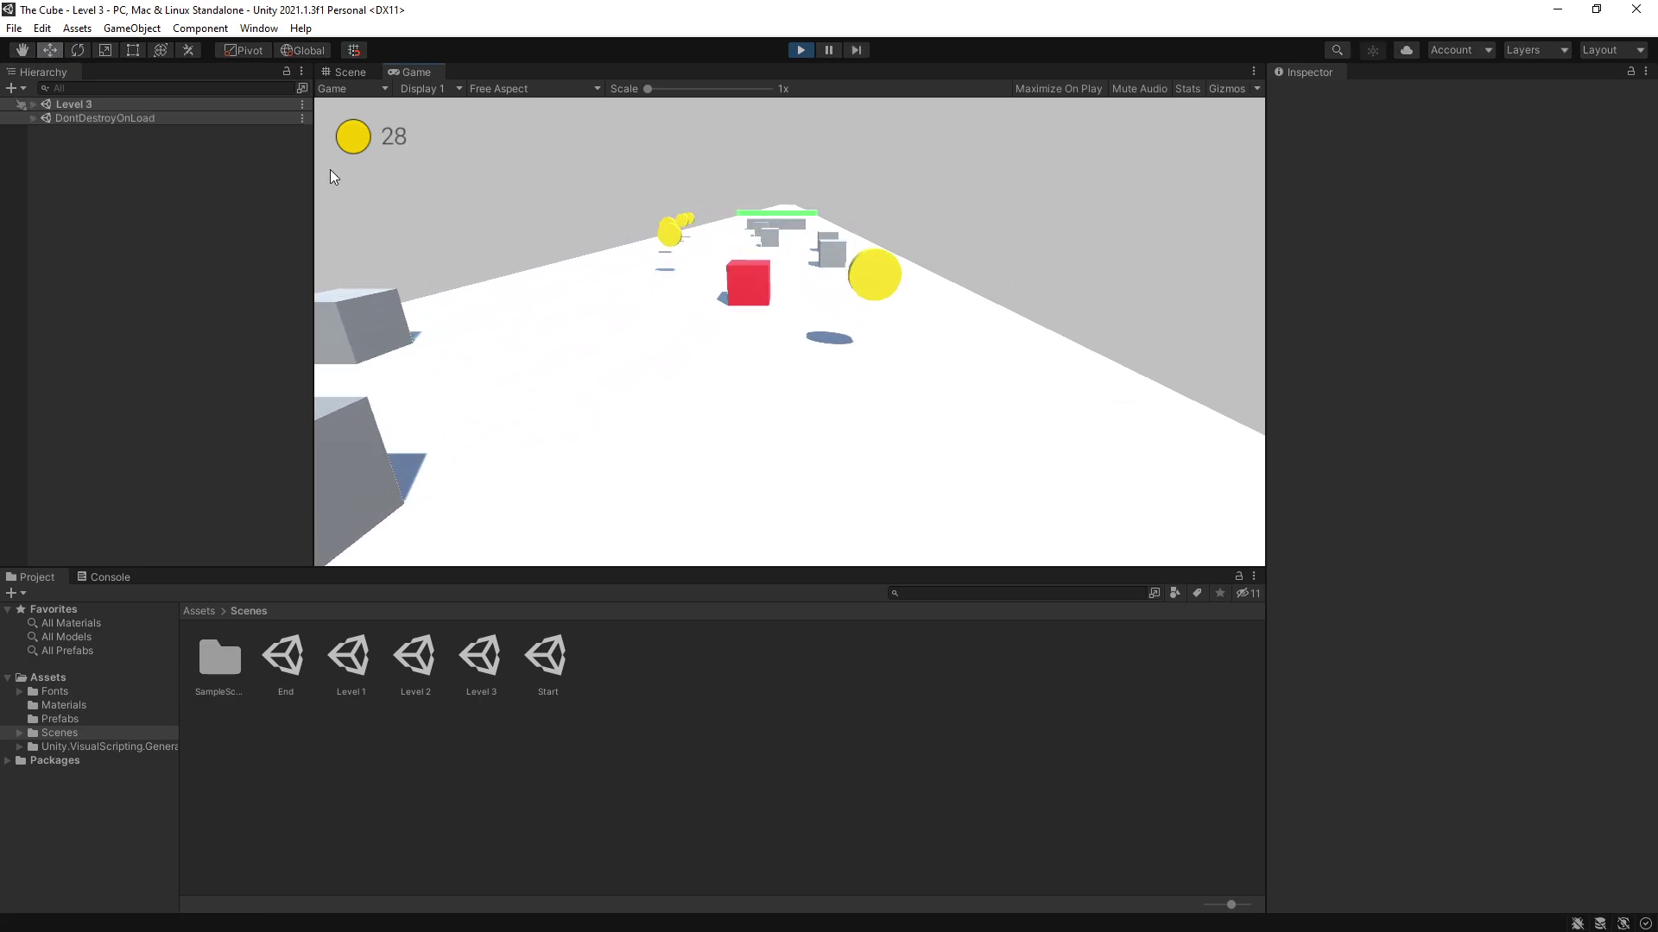
key("a")
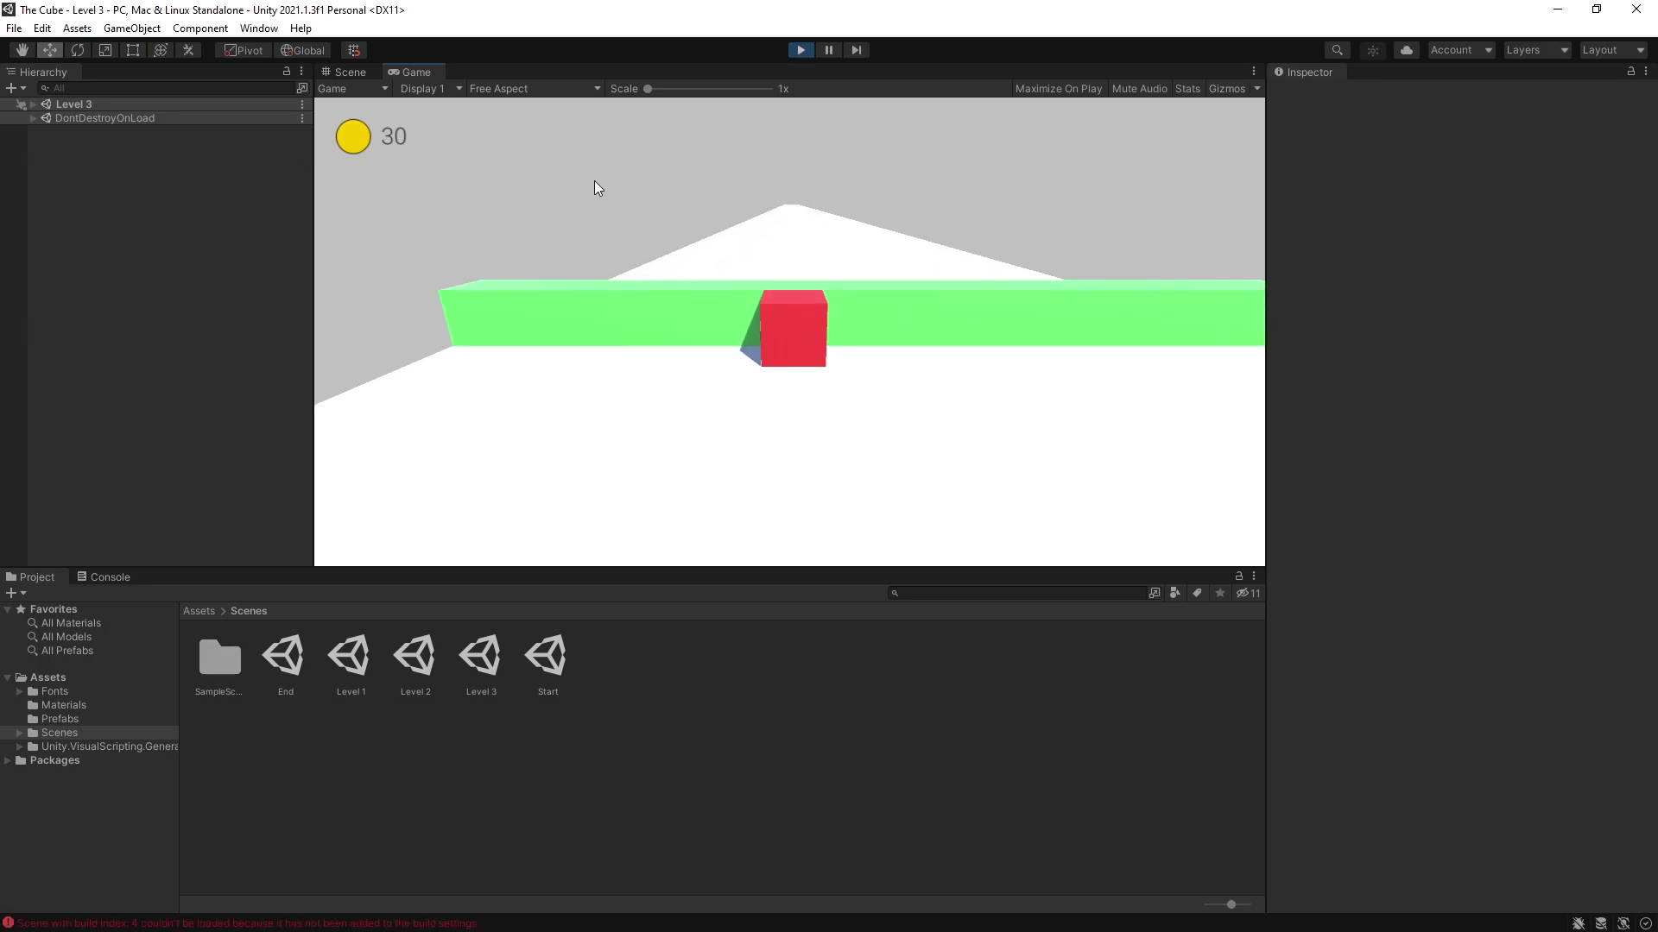
key("ctrl+p")
Add the End scene after Level 3 in the build's scene list
left_click(14, 28)
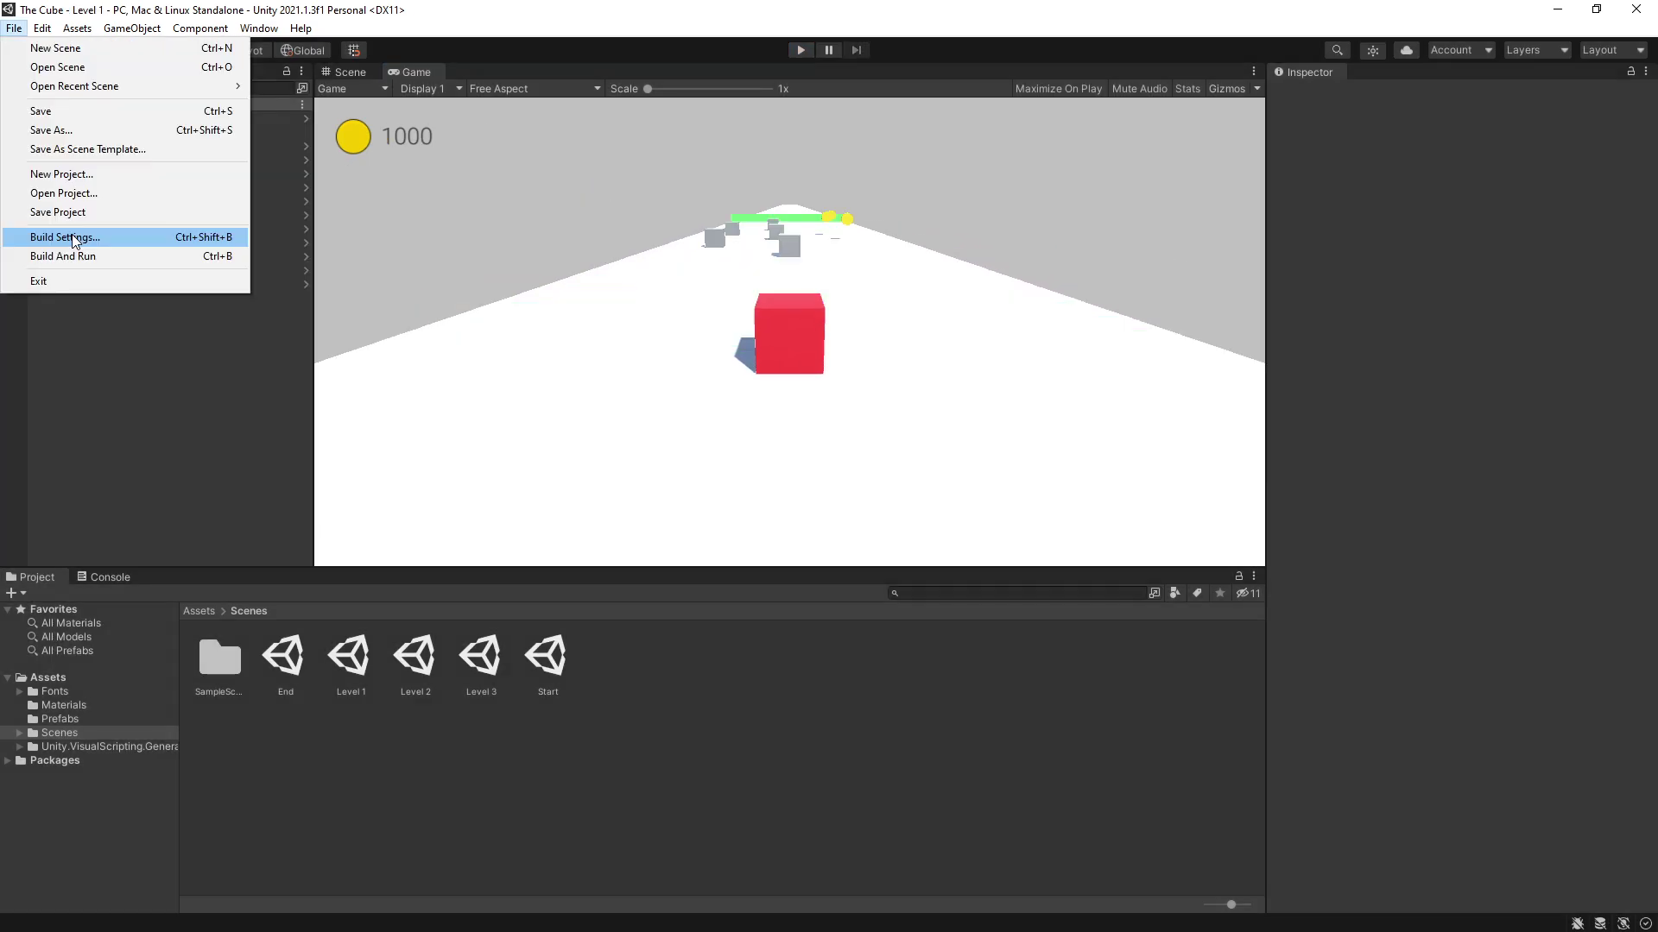
left_click(75, 238)
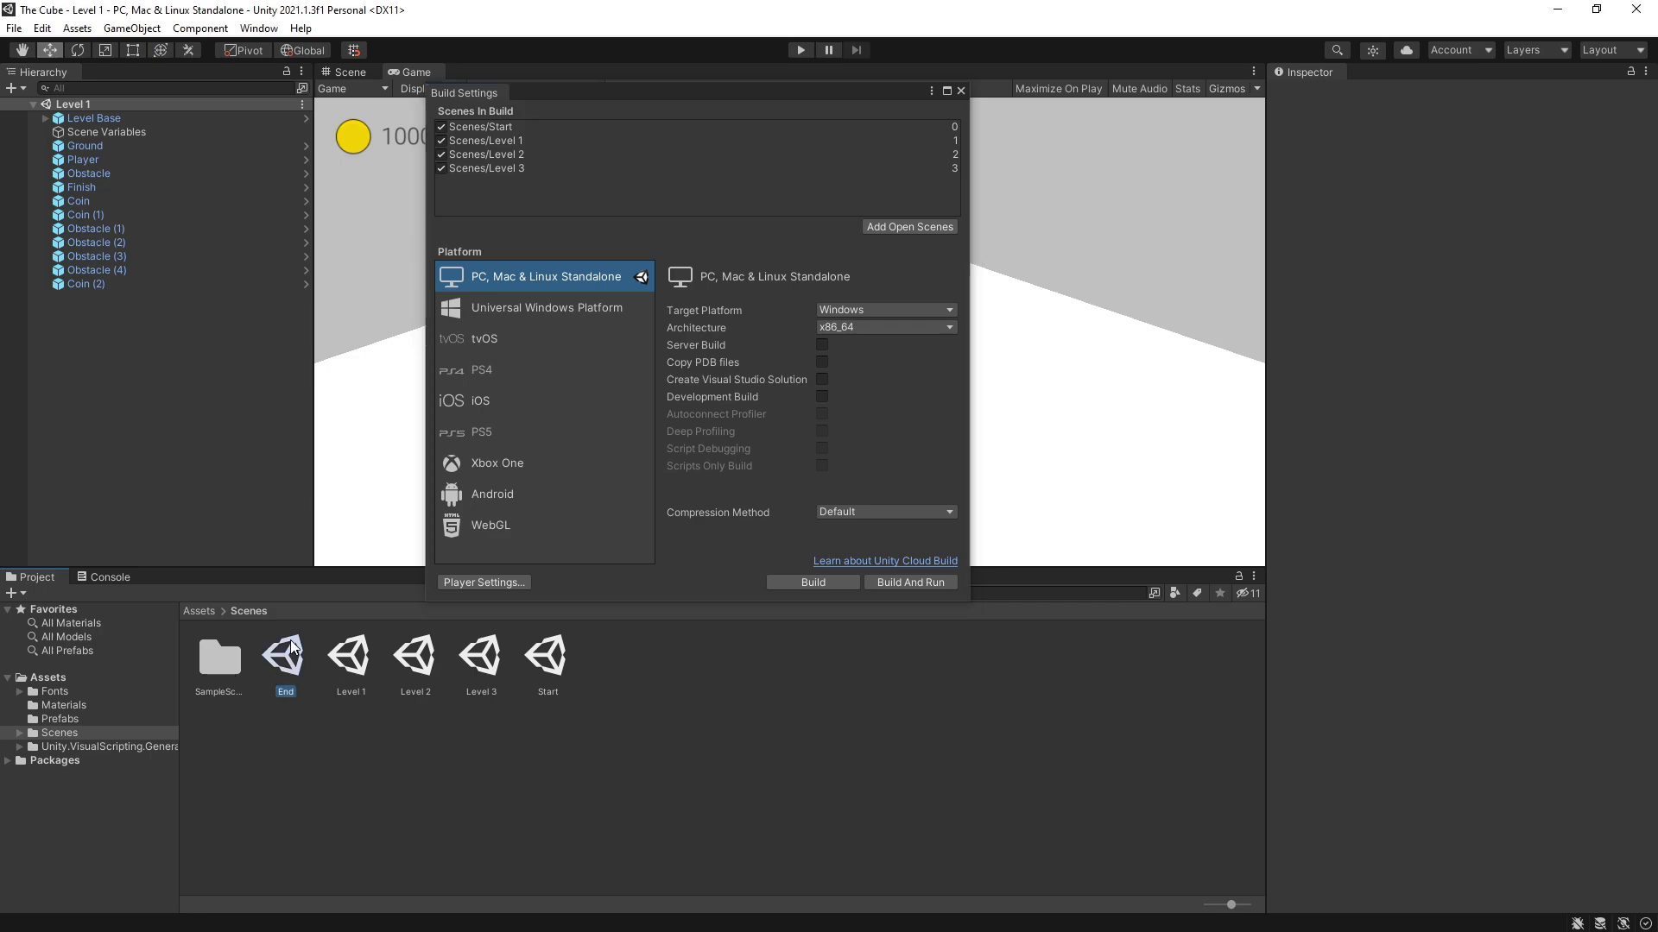
left_click_drag(290, 640, 567, 202)
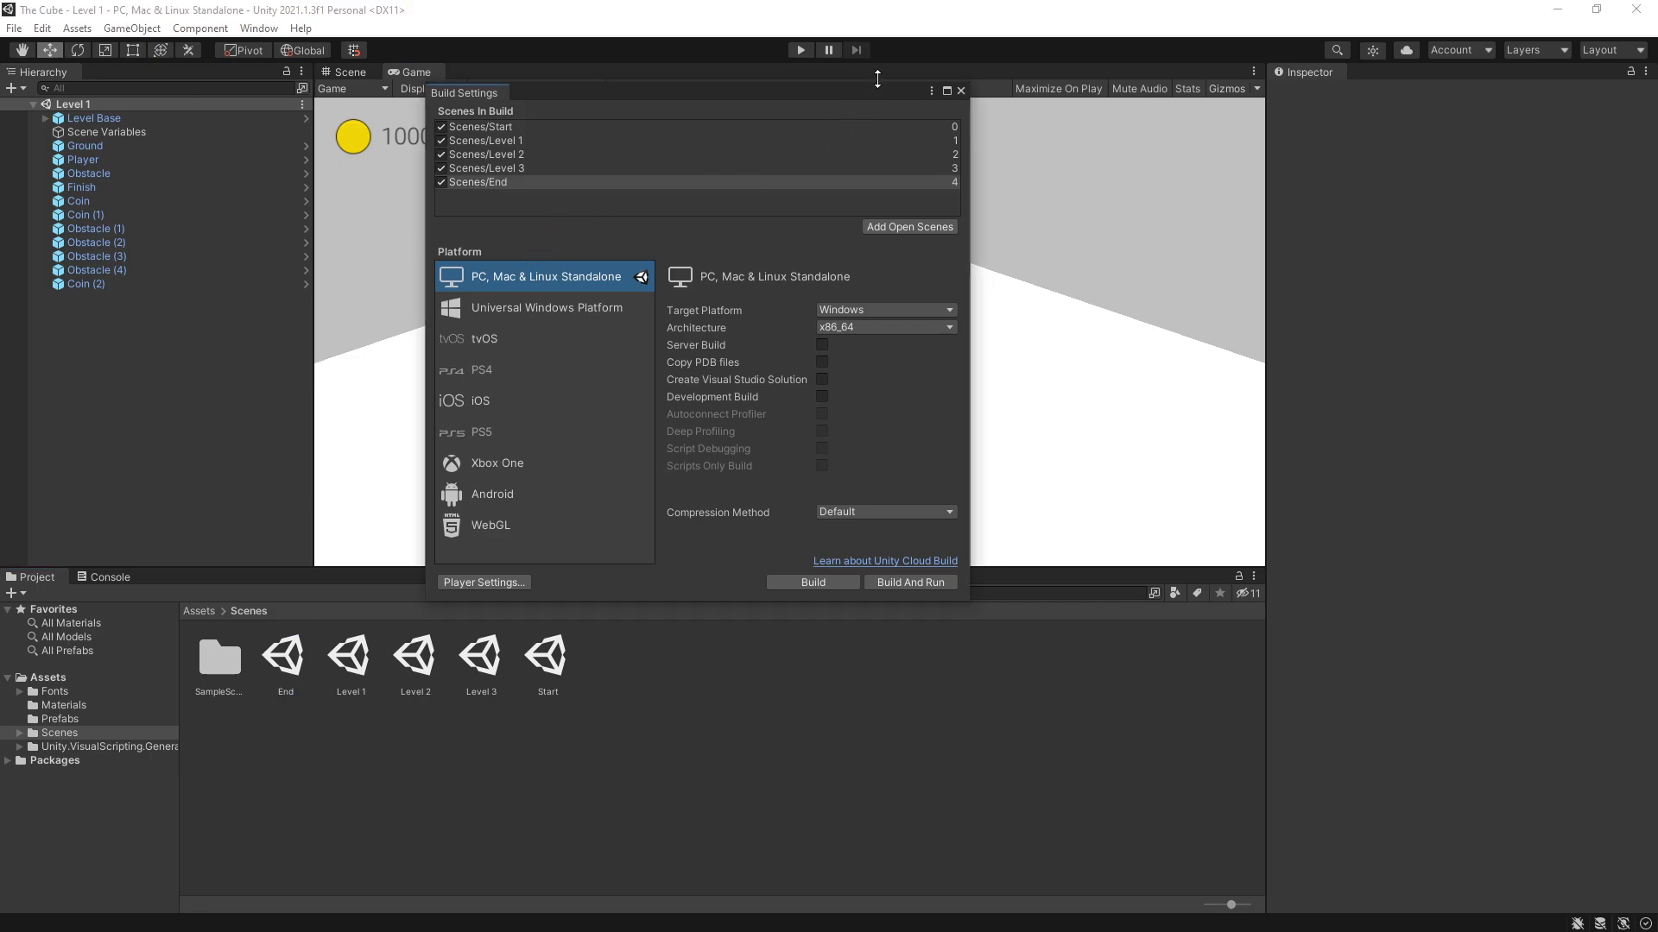
left_click(961, 90)
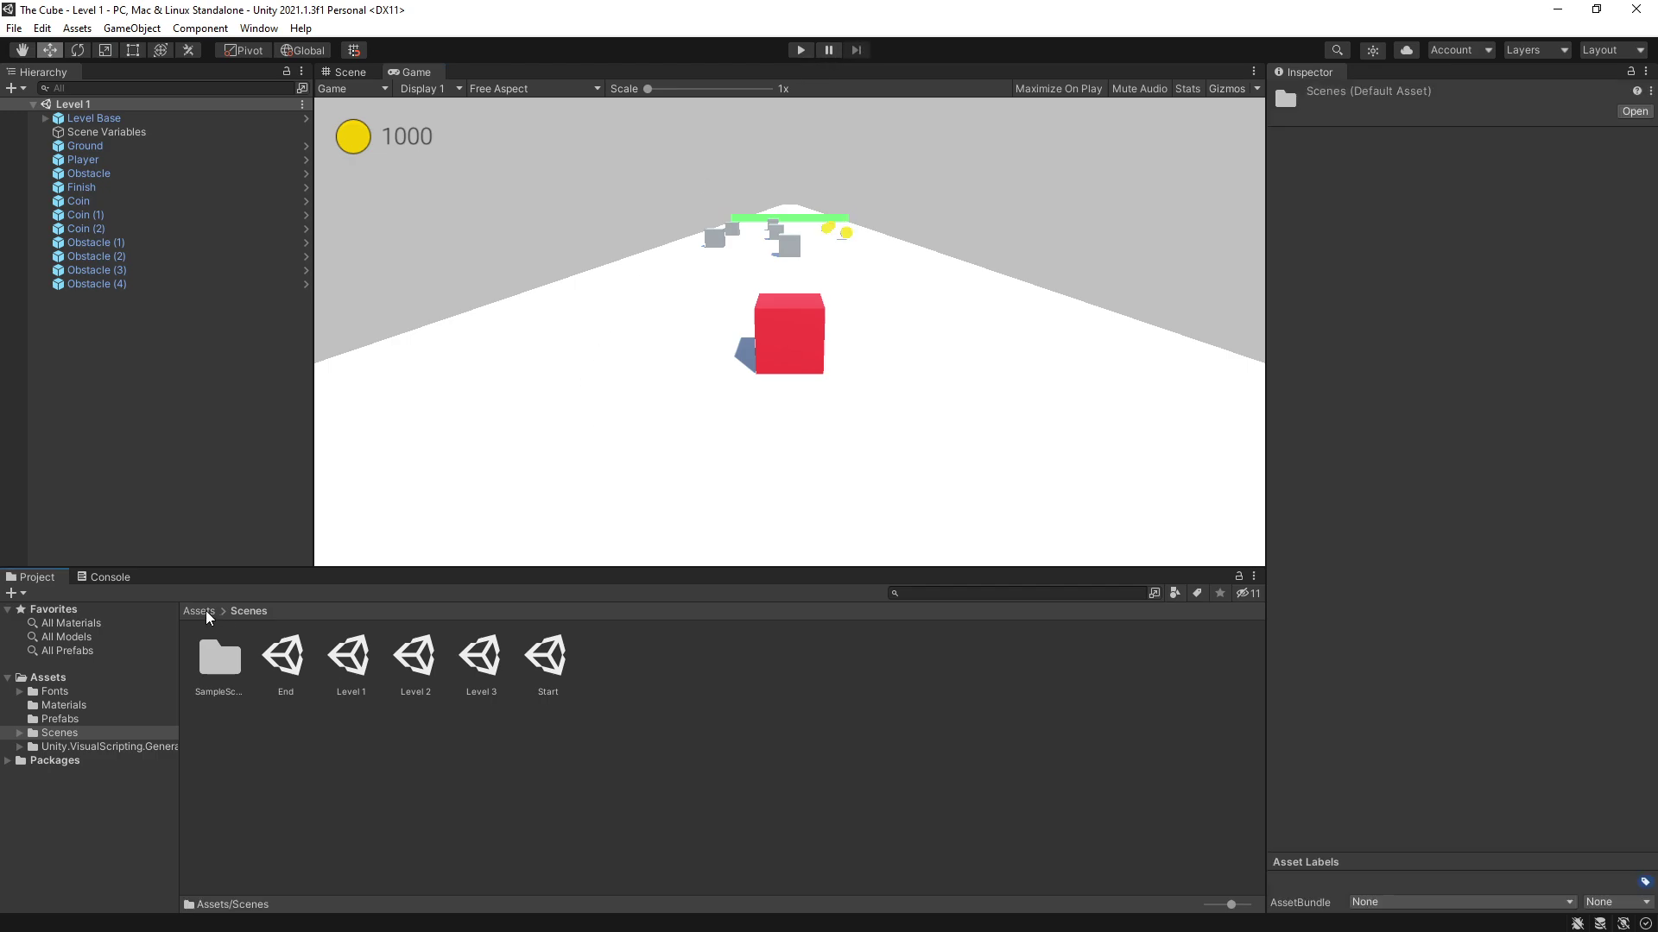
Set the Player prefab's forwardSpeed variable to 18 and check it on the Player in Level 1
left_click(201, 611)
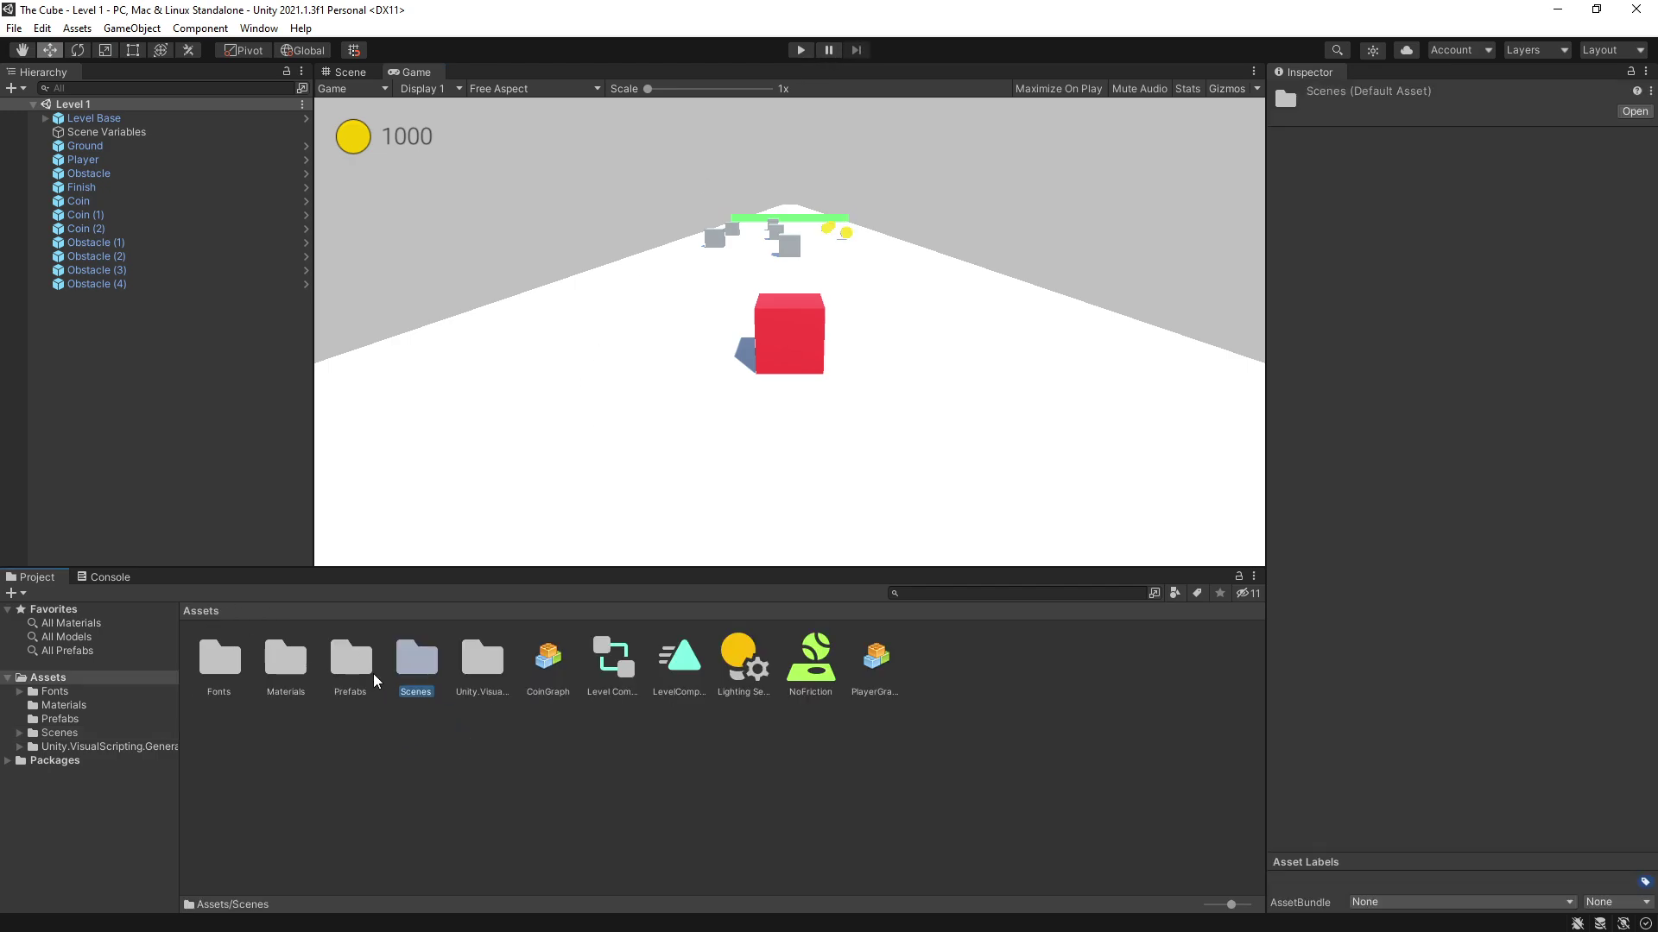
double_click(355, 658)
left_click(549, 665)
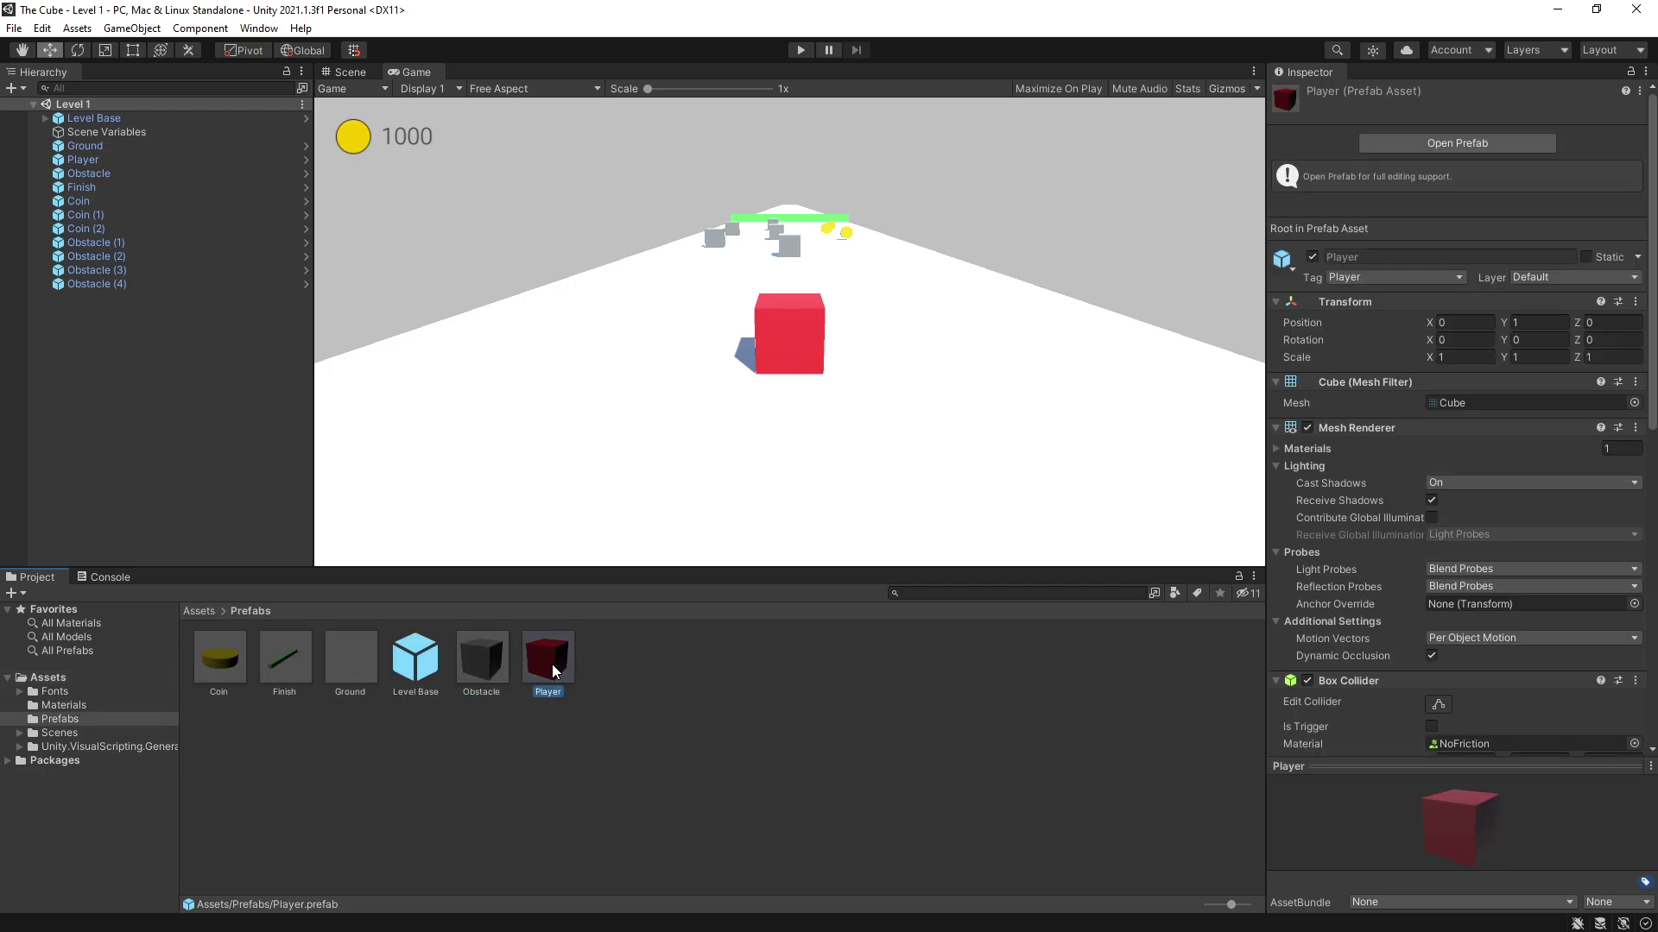
scroll(1520, 501, "down", 10)
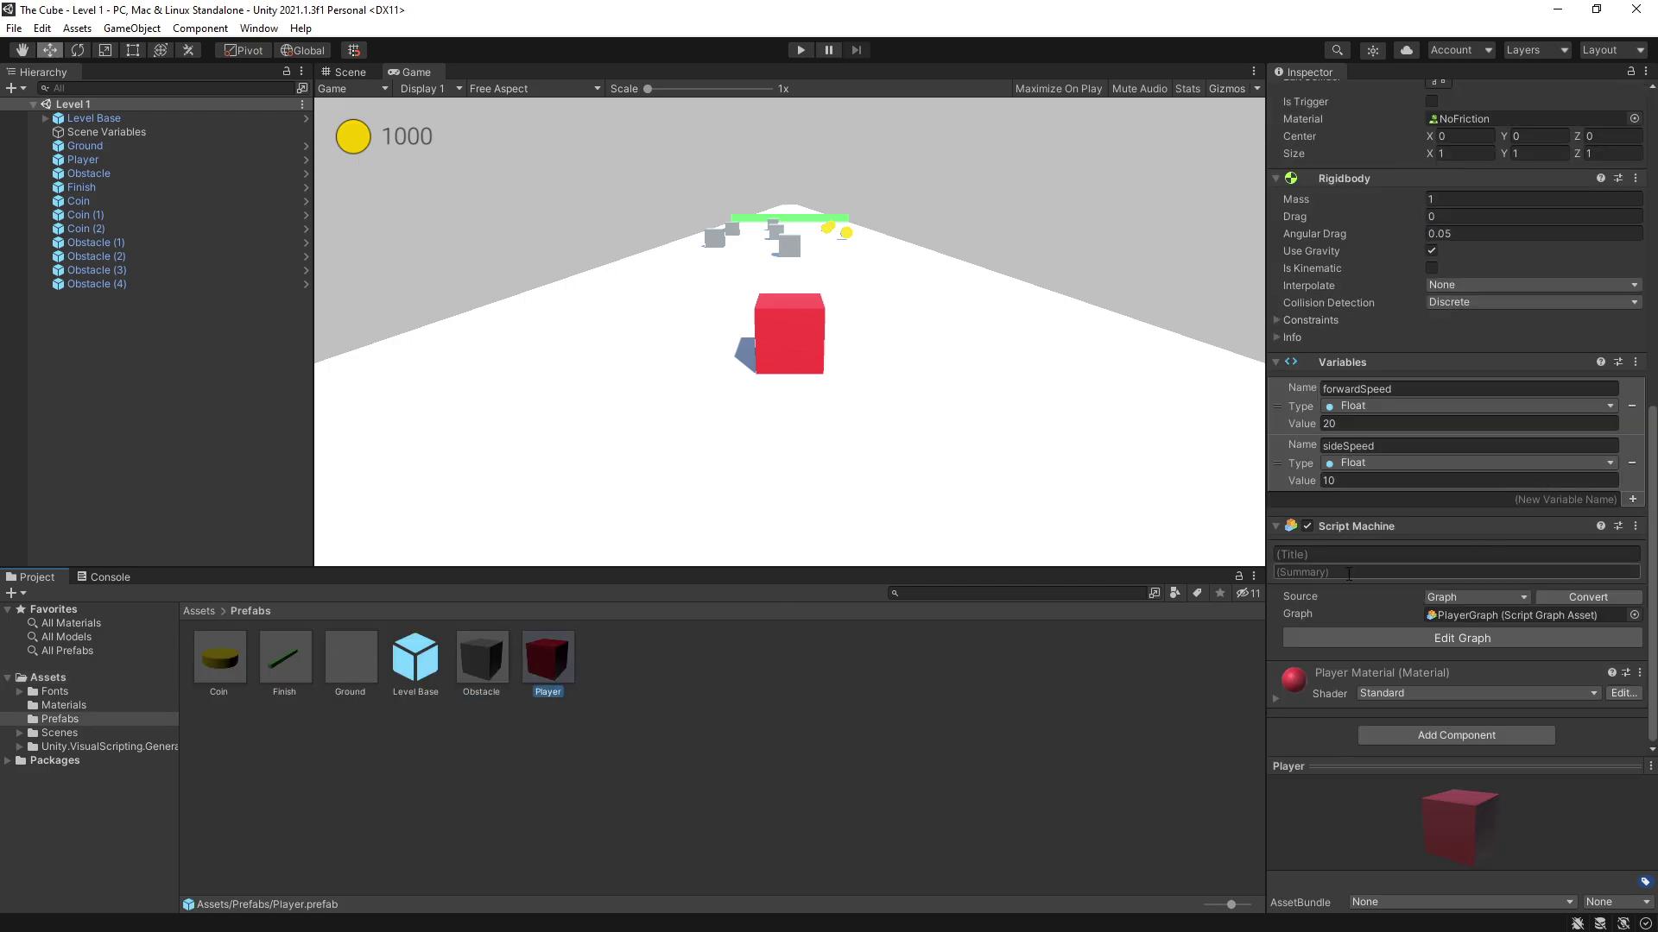
left_click(1347, 428)
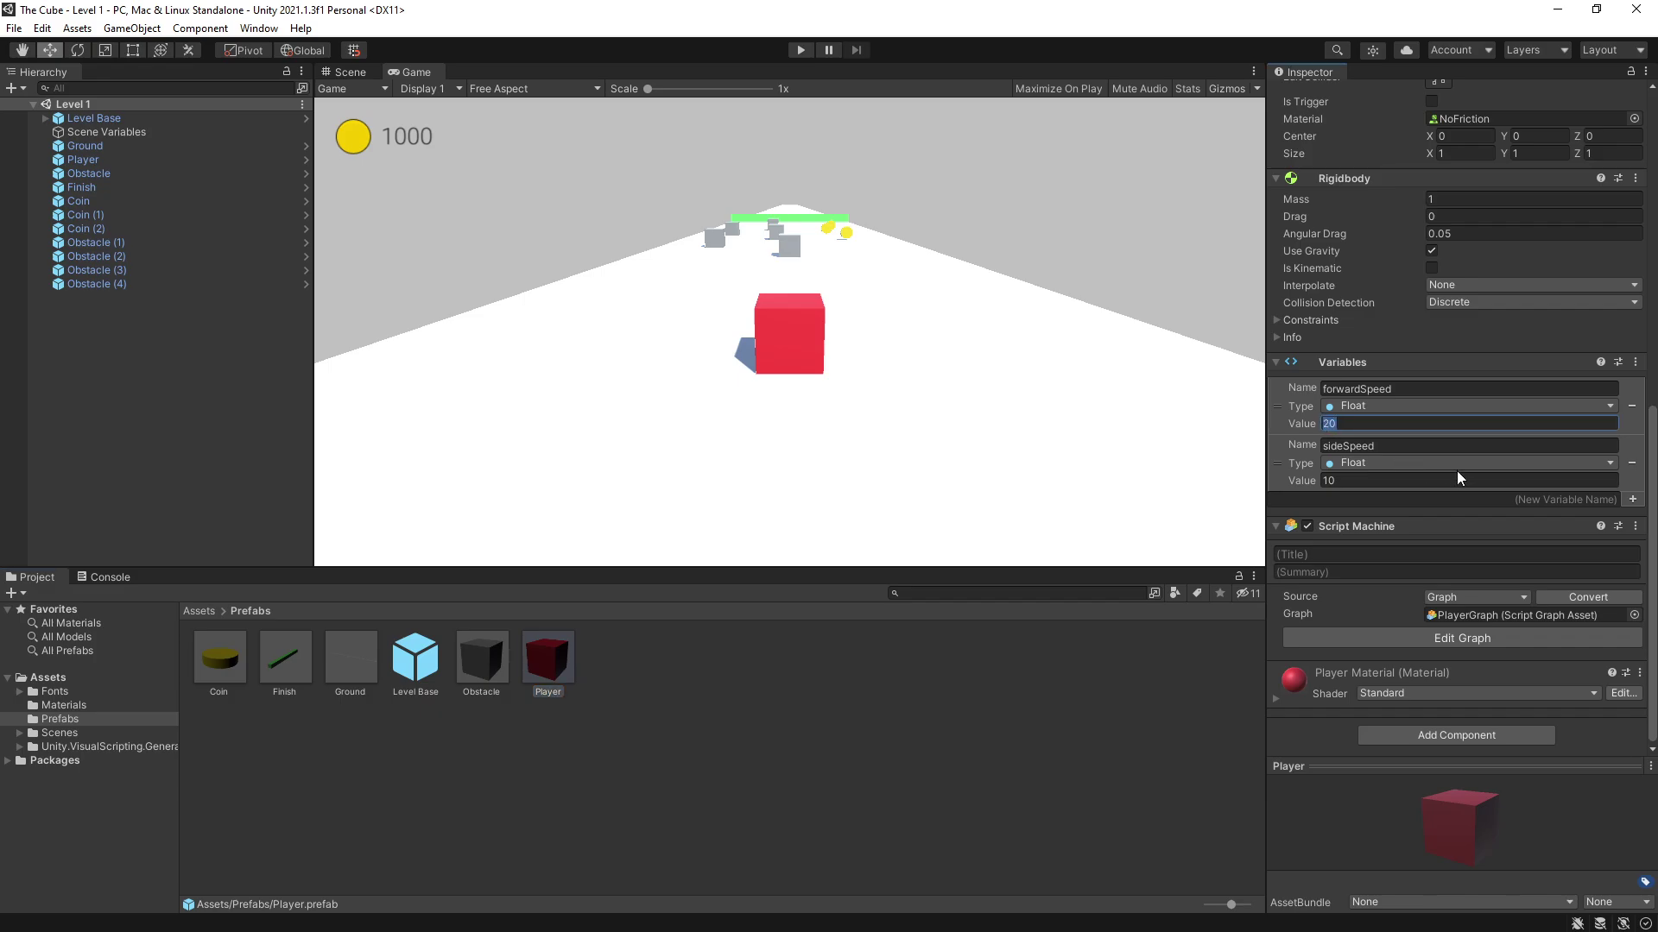
left_click(970, 677)
left_click(127, 159)
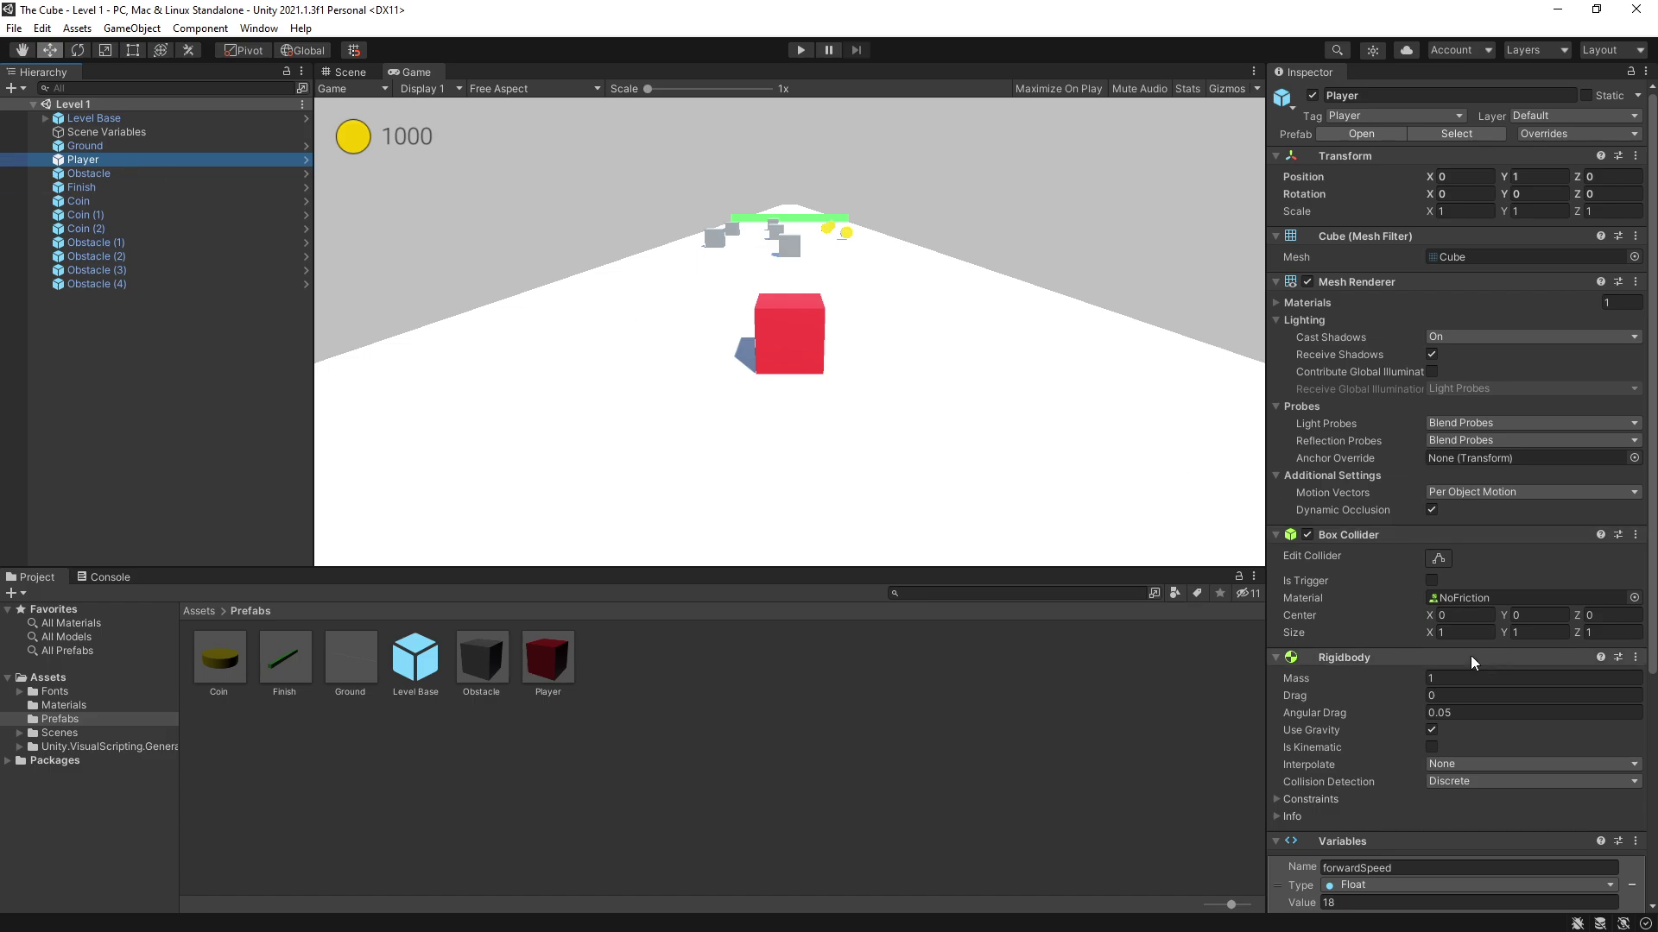
scroll(1423, 664, "down", 5)
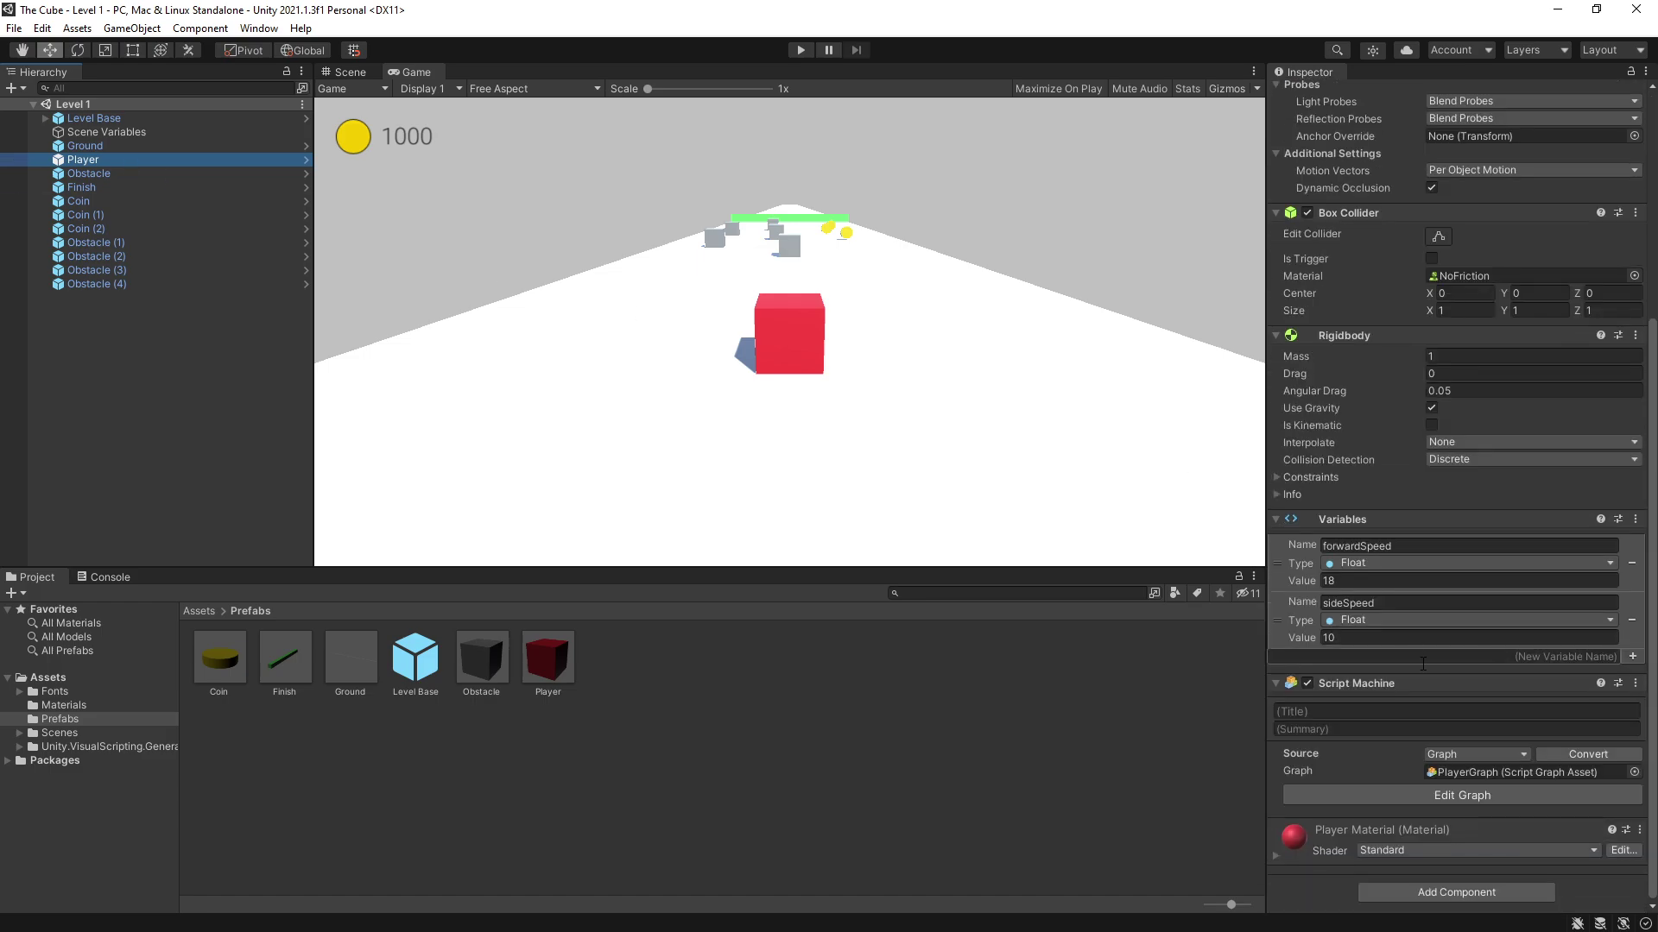
left_click(968, 735)
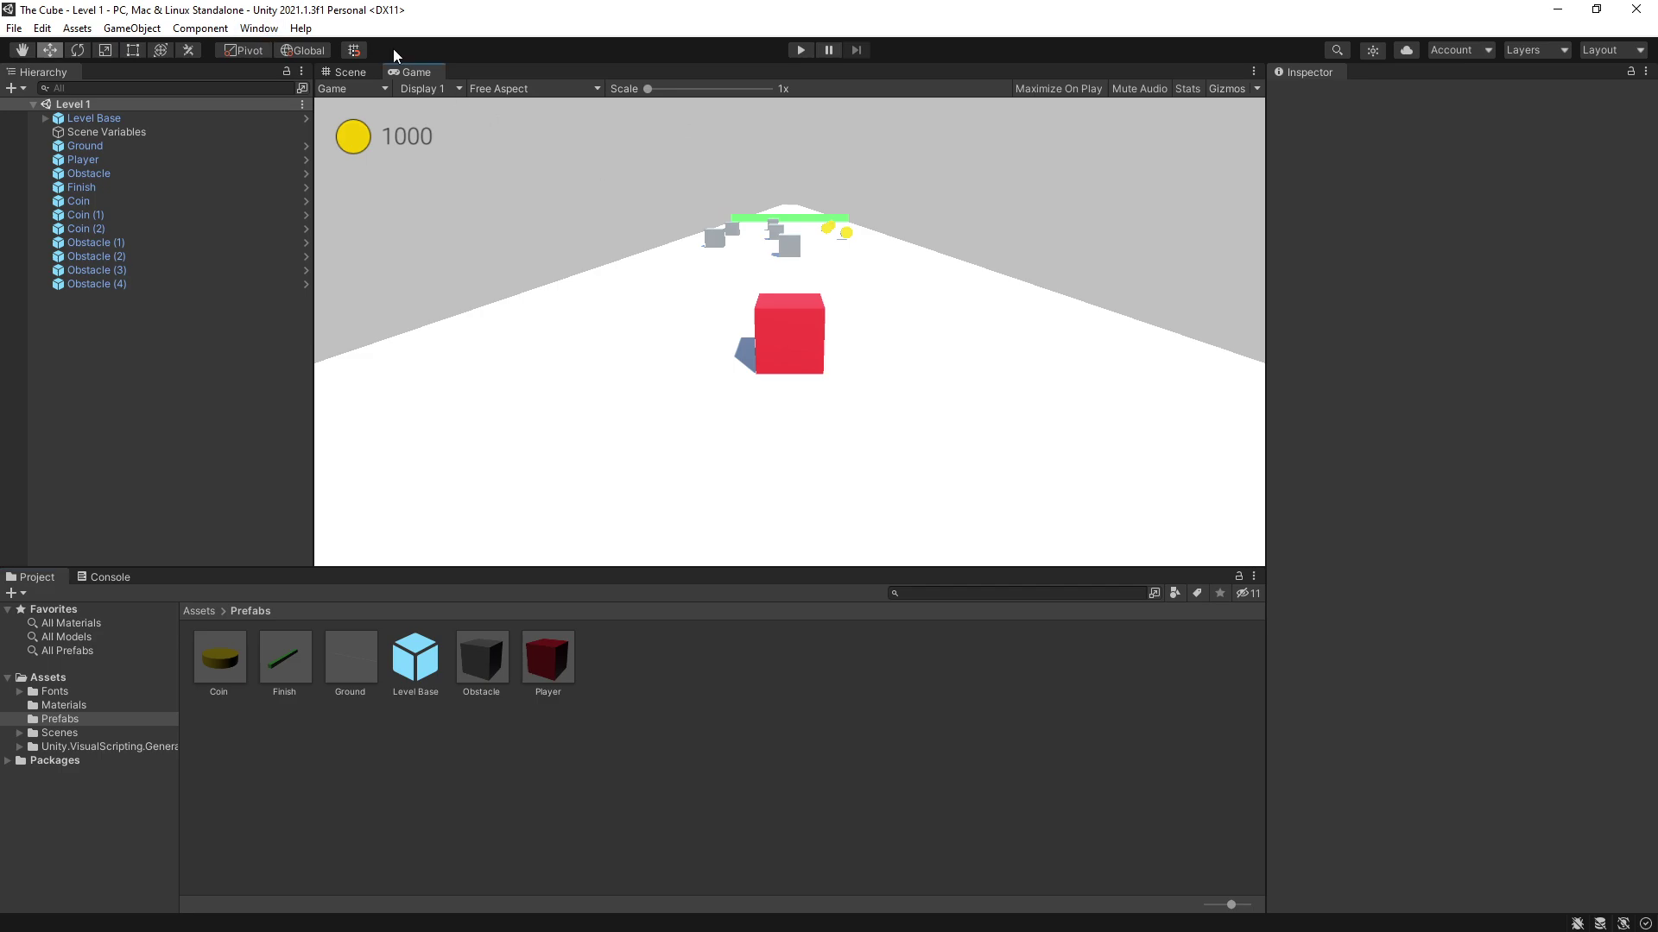
Enable fog in Level 1's environment lighting settings and sample the game view's gray background as the fog color
left_click(259, 28)
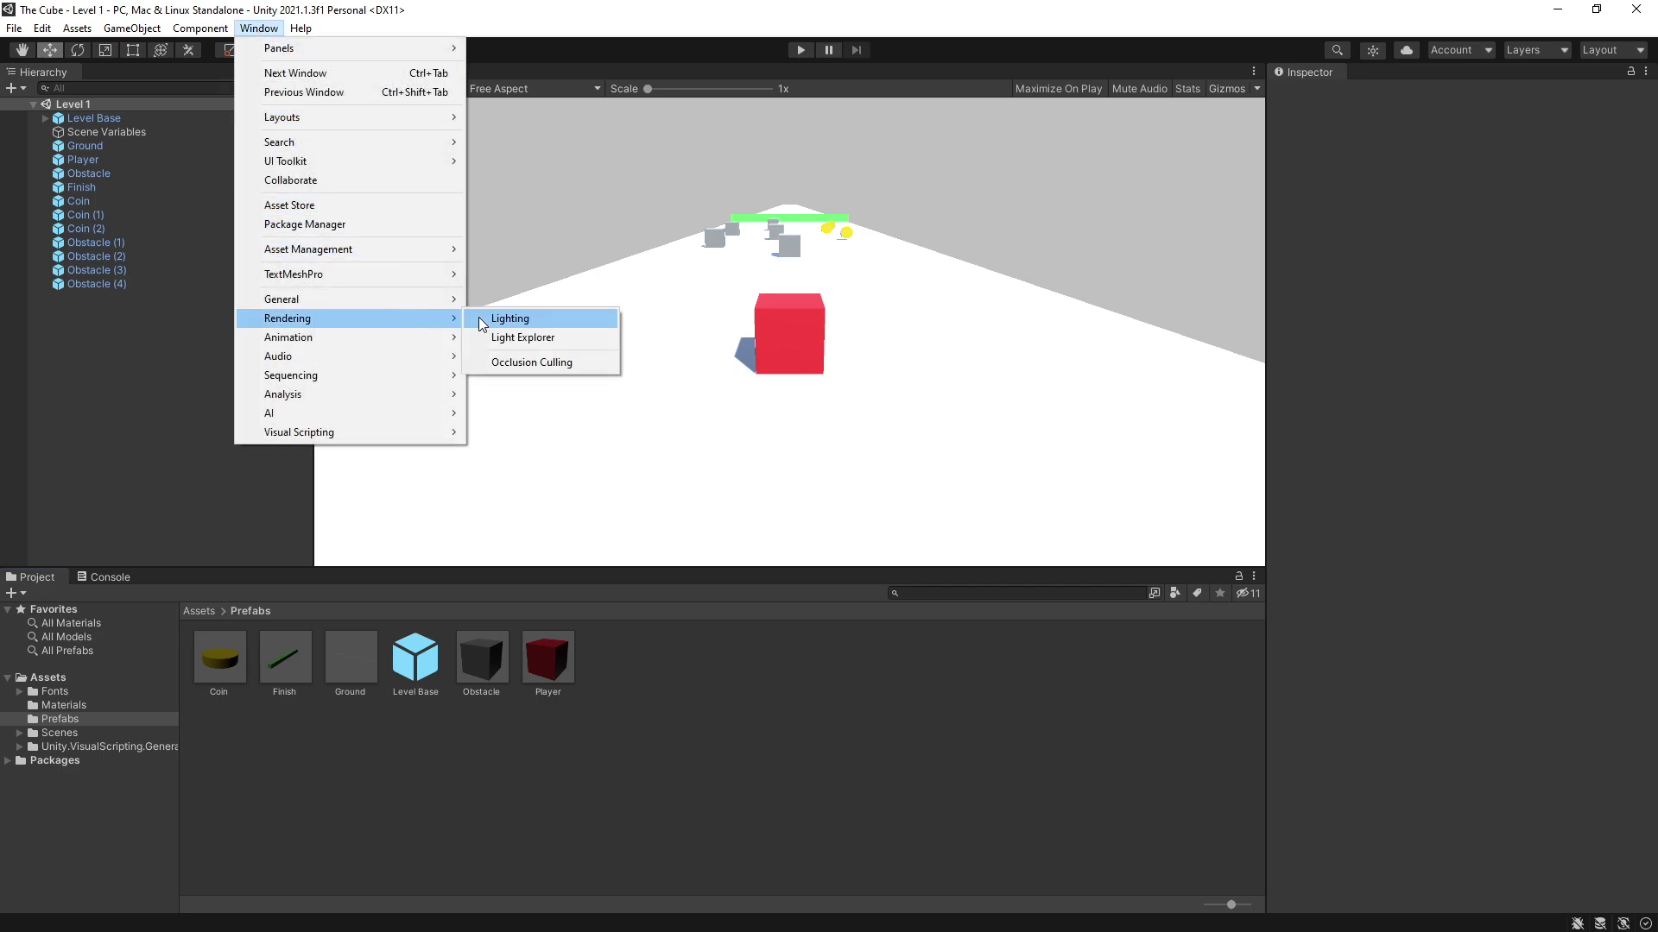
left_click(487, 319)
left_click(200, 263)
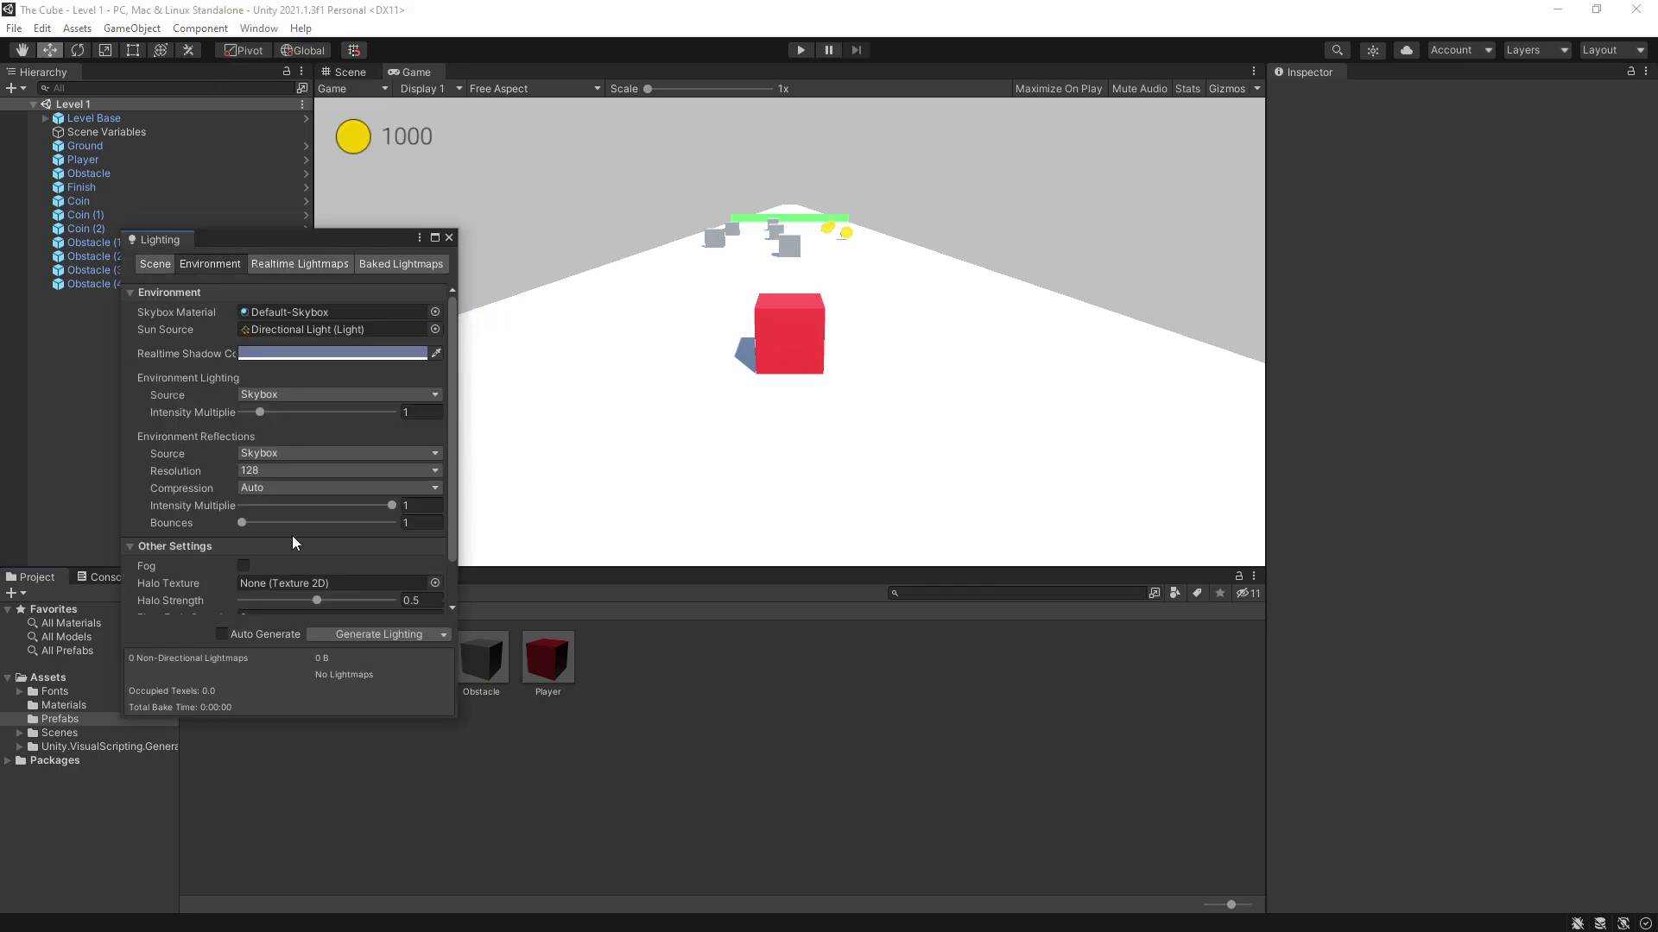
scroll(291, 535, "down", 2)
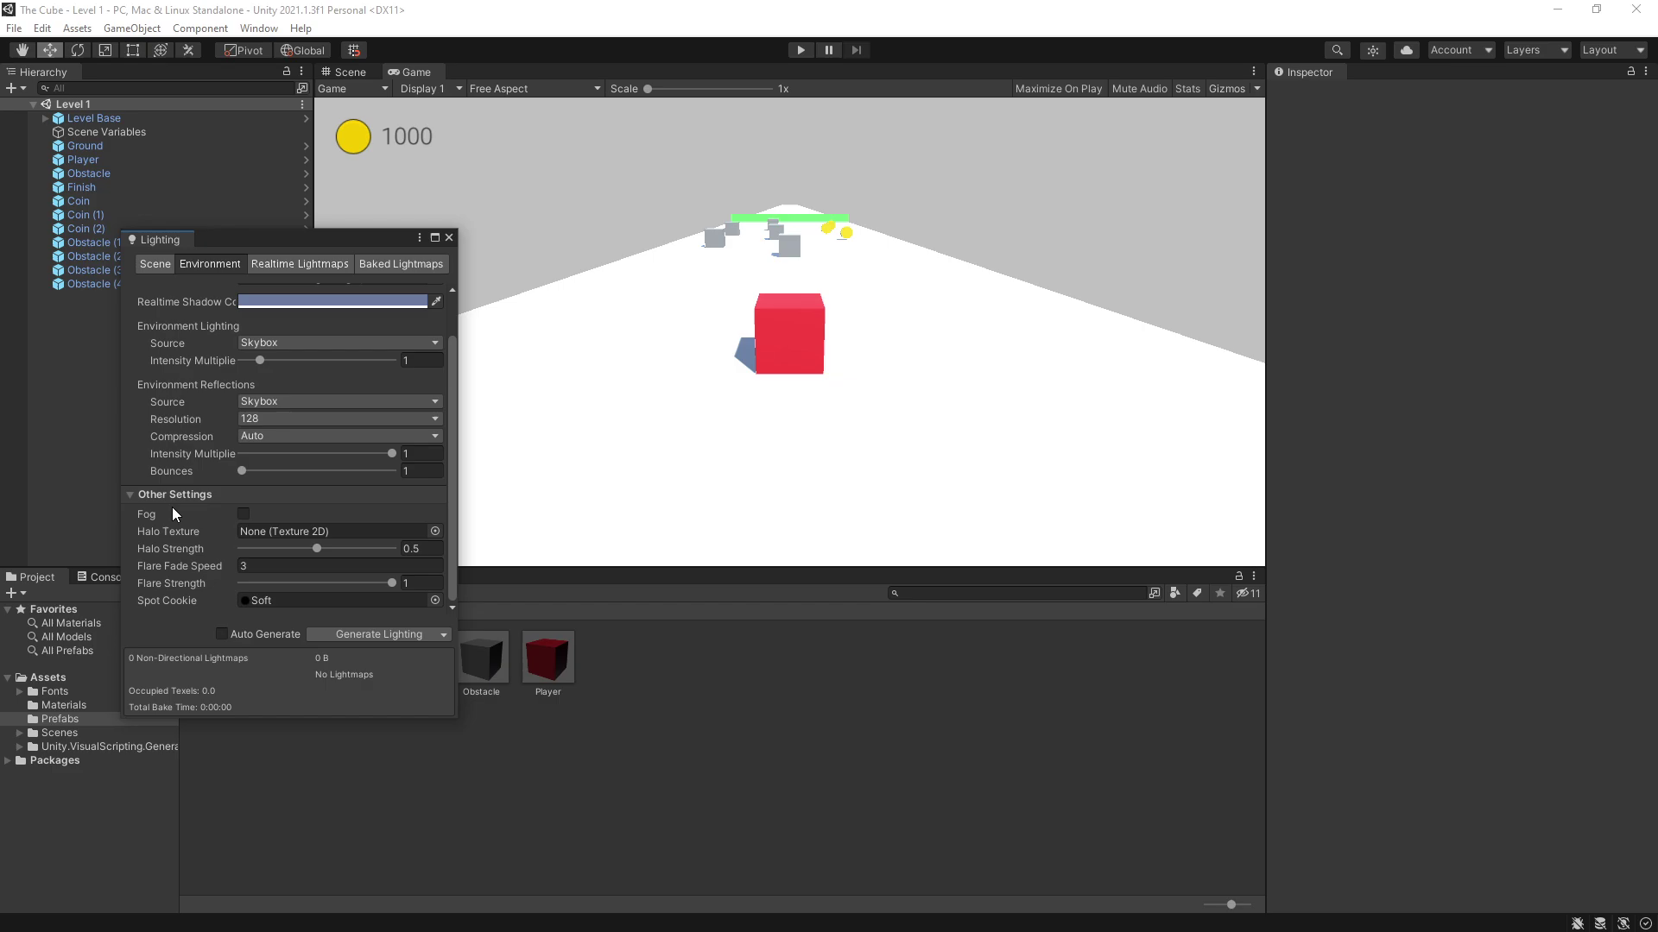
left_click(244, 514)
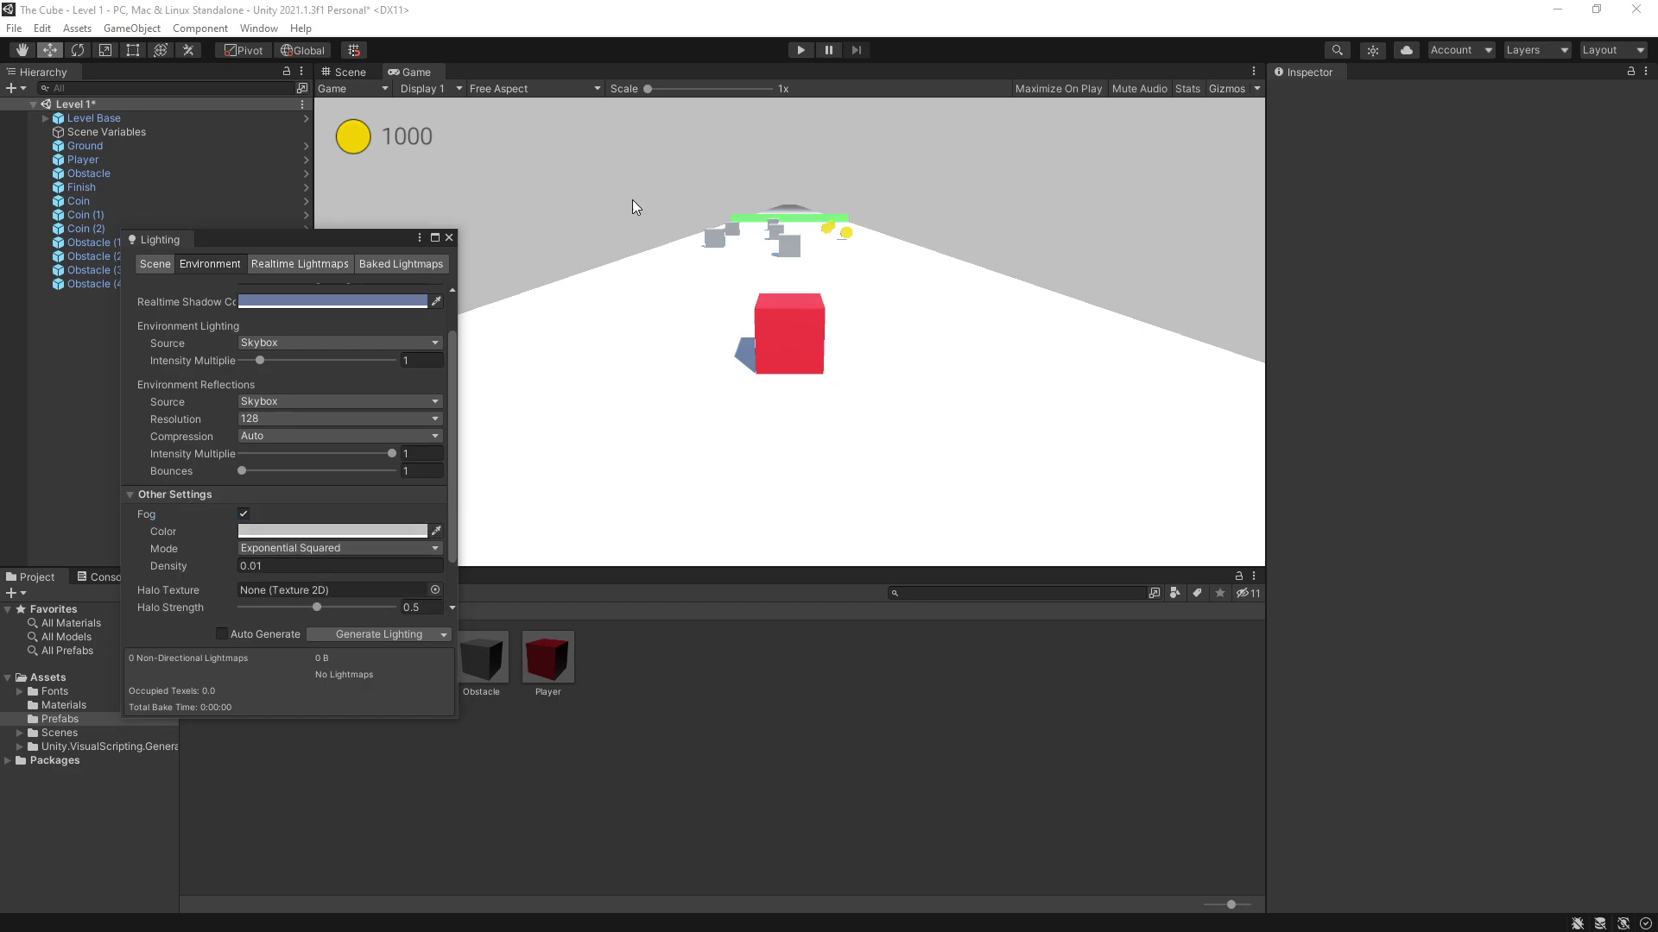
left_click(544, 162)
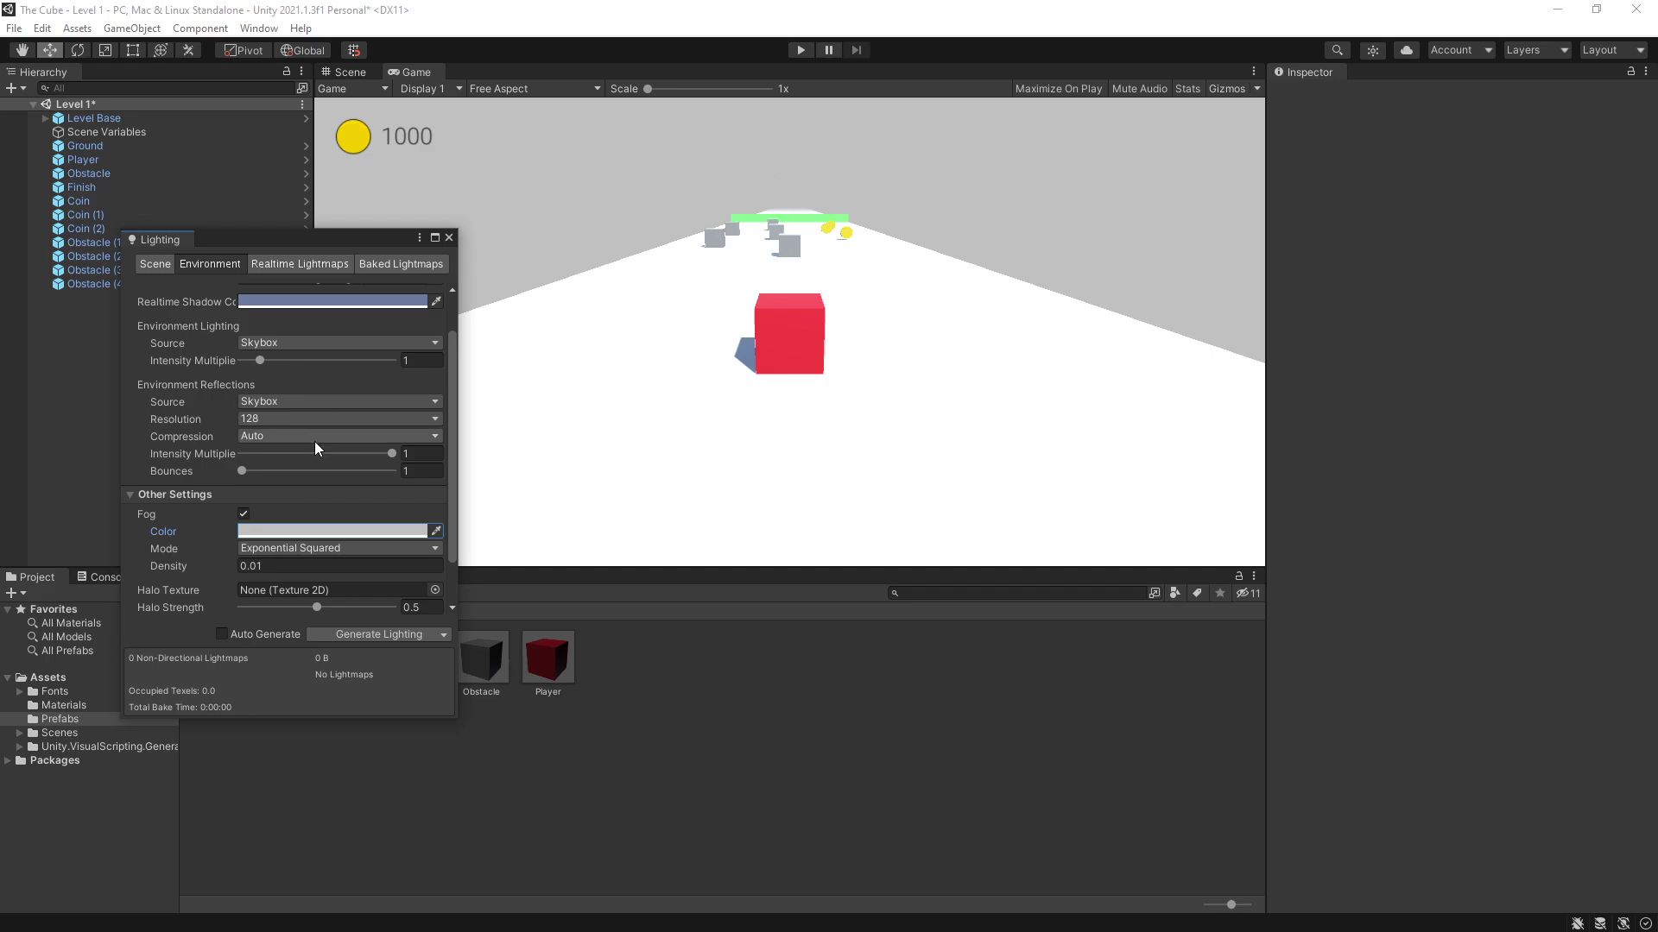
Set Level 1's fog density to 0.015 and save the scene
left_click(285, 565)
left_click(284, 564)
type("5")
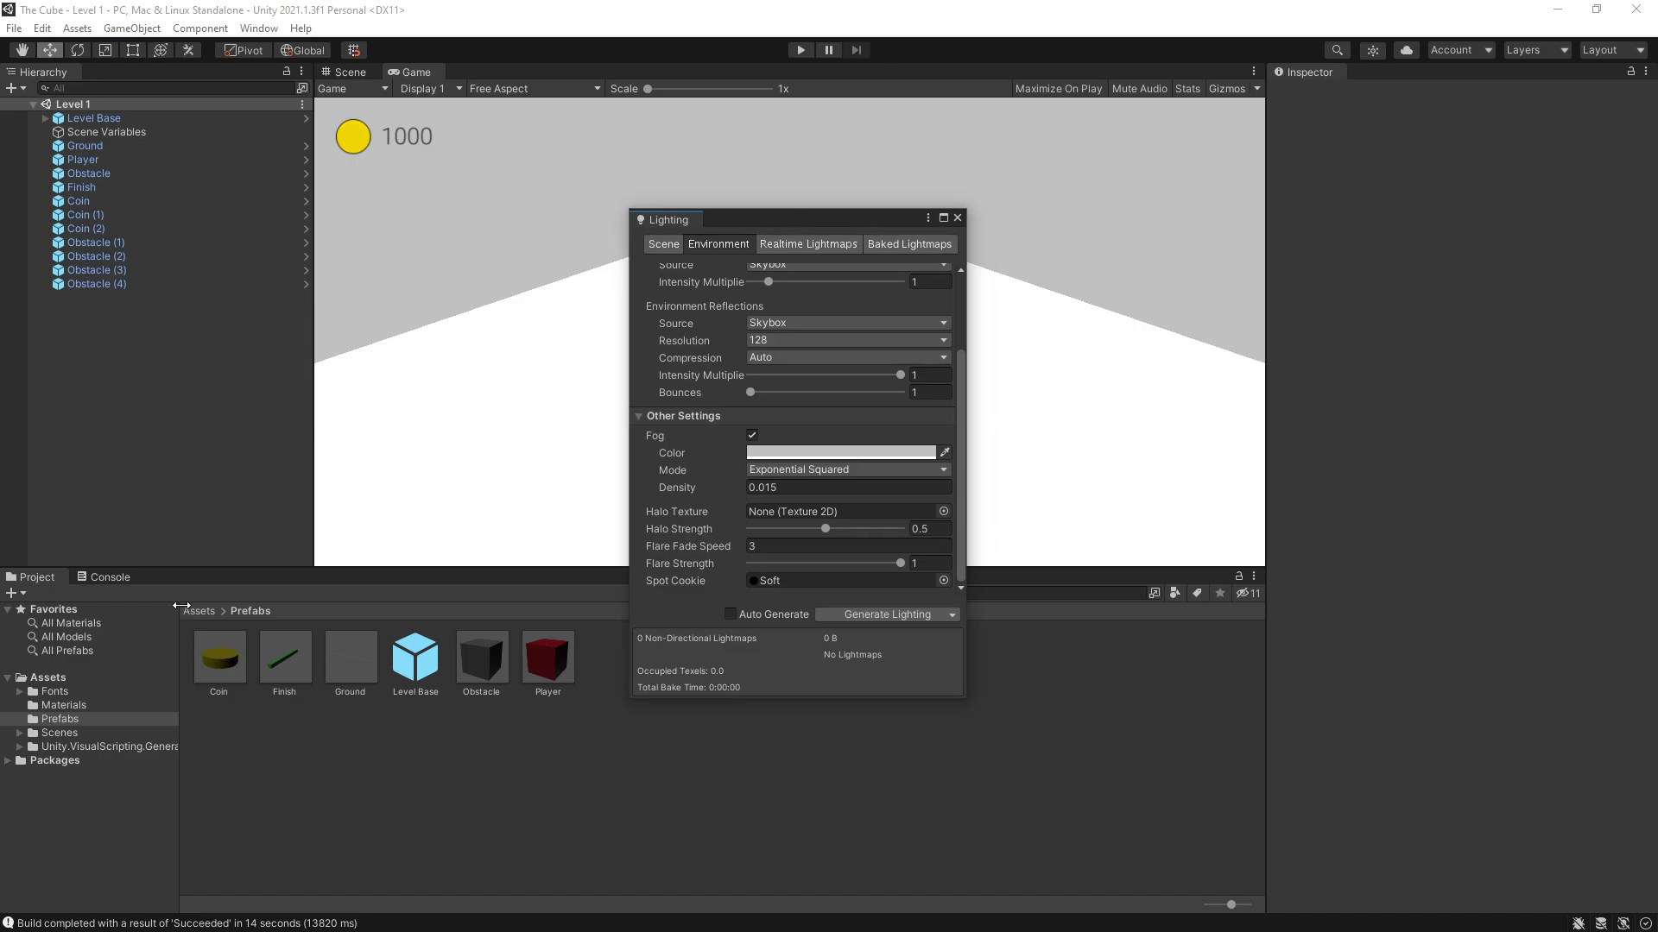
key("ctrl+s")
Open the Level 2 scene, enable fog with the gray background color, and open its fog density for editing
double_click(404, 661)
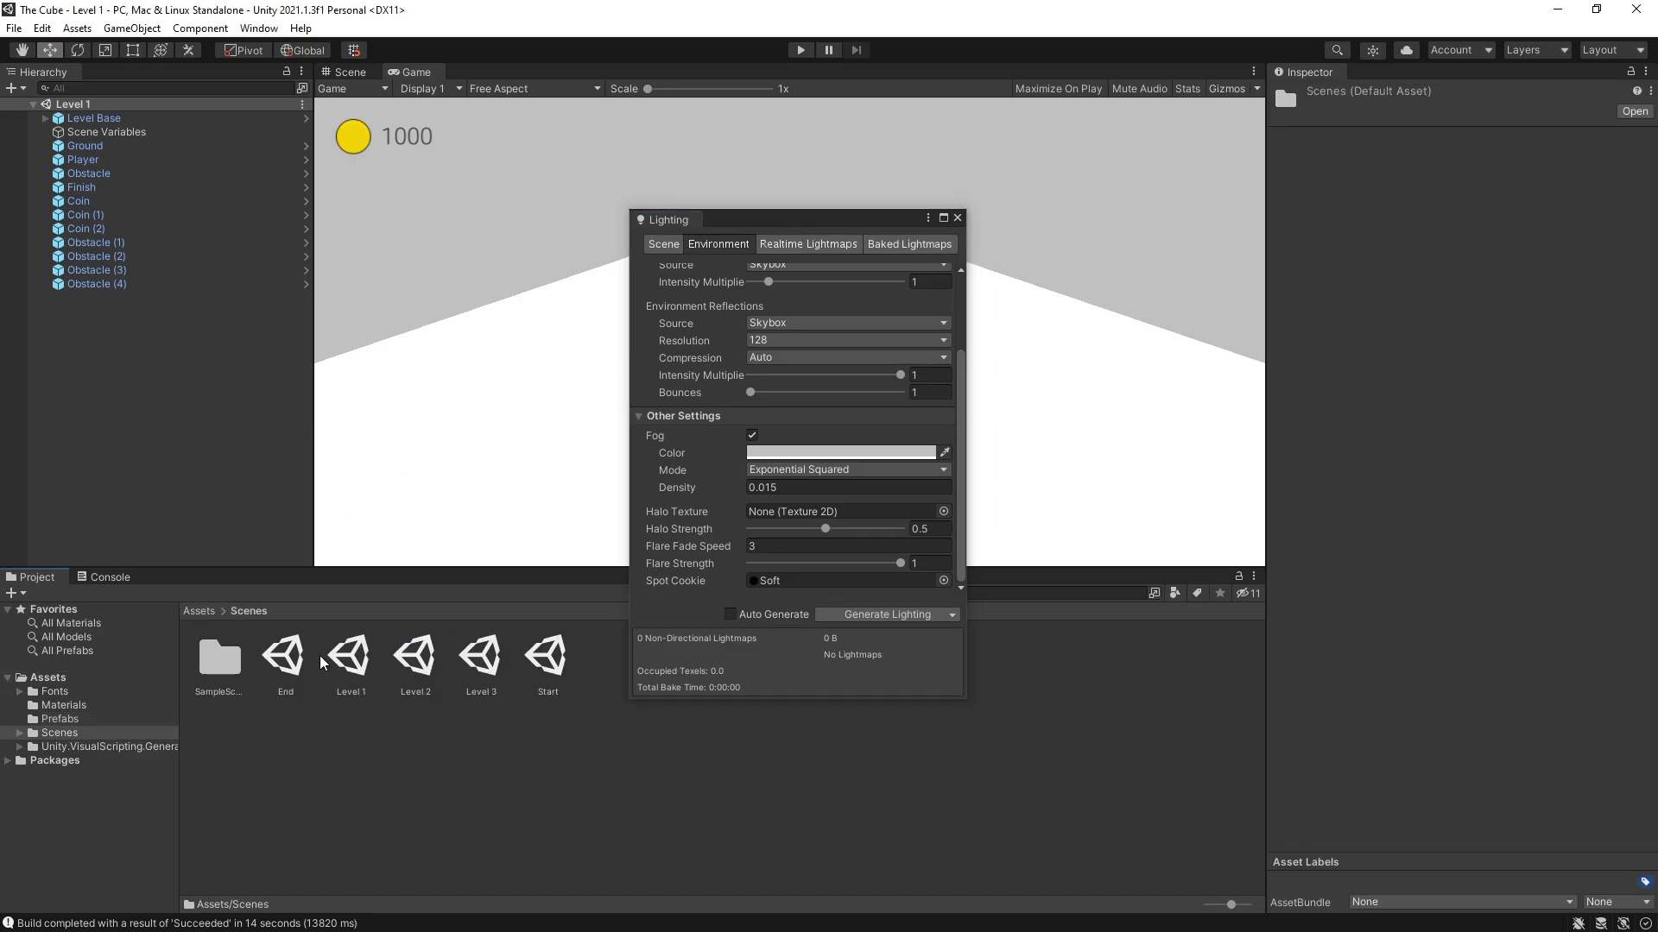
double_click(415, 656)
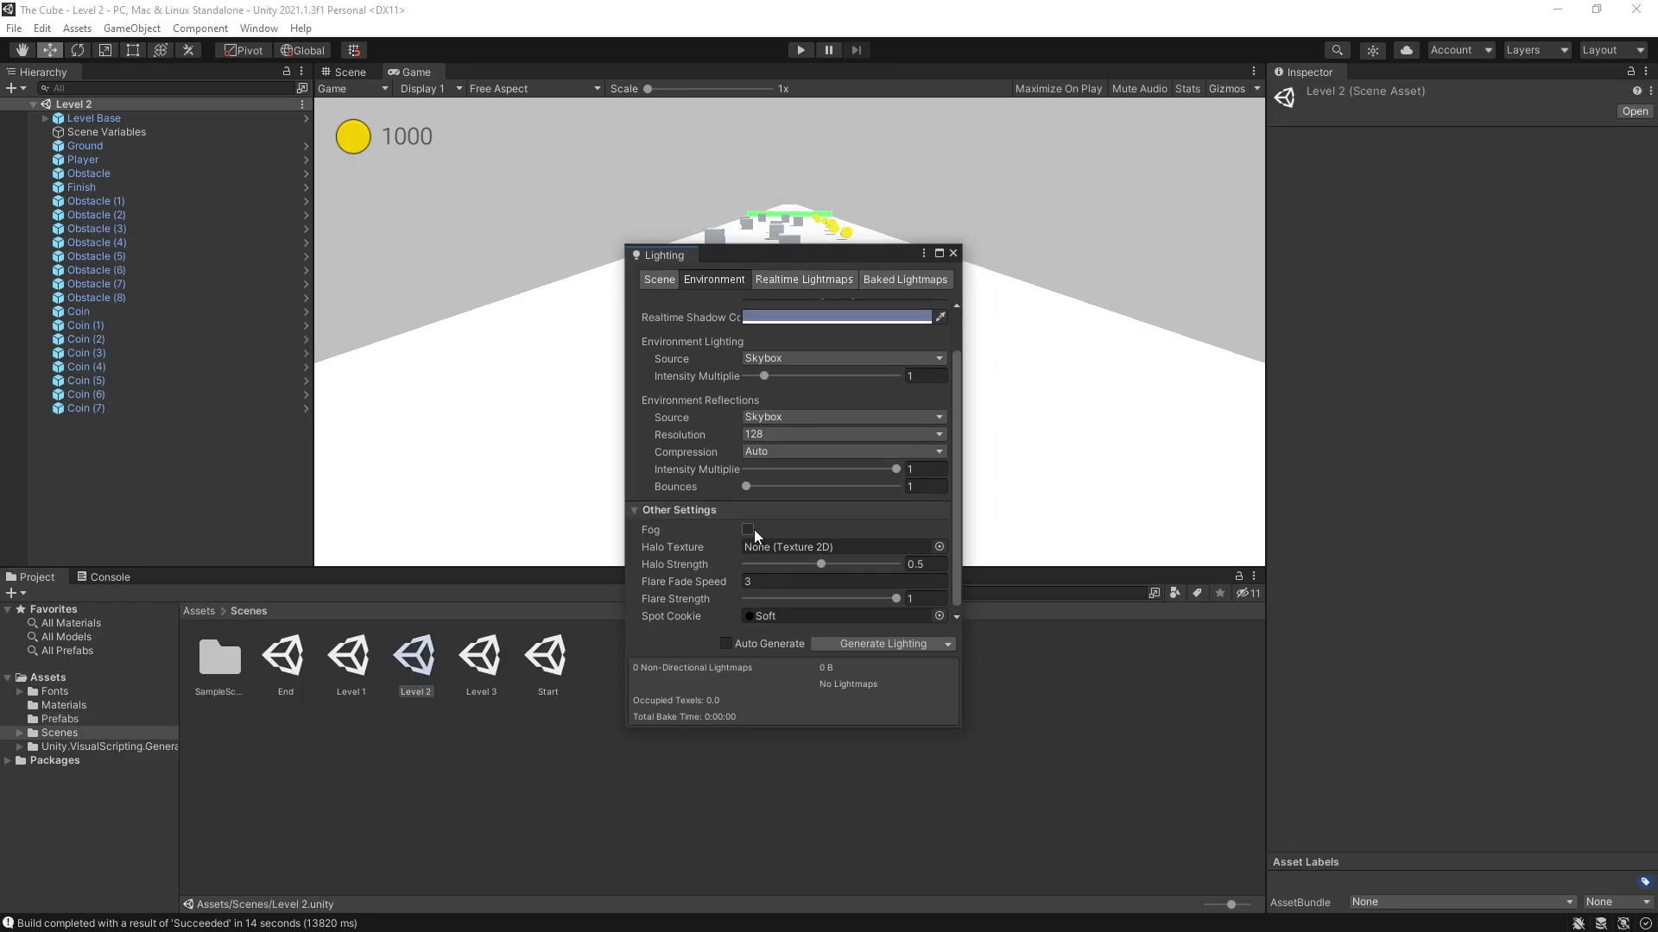
left_click(748, 530)
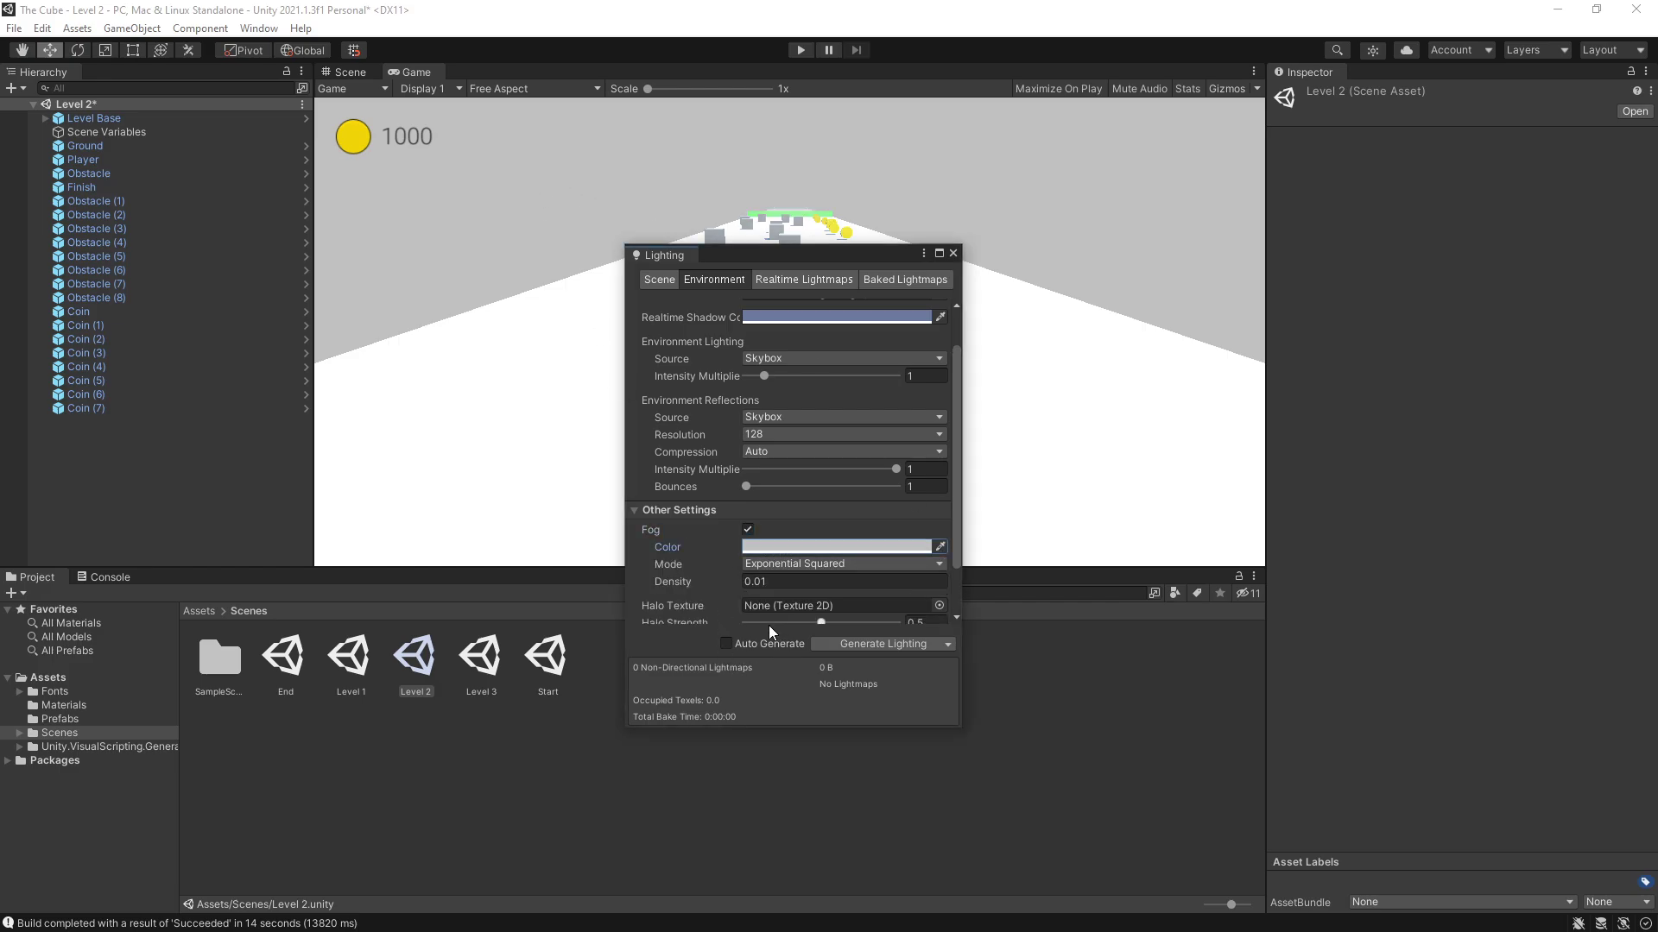
left_click(793, 583)
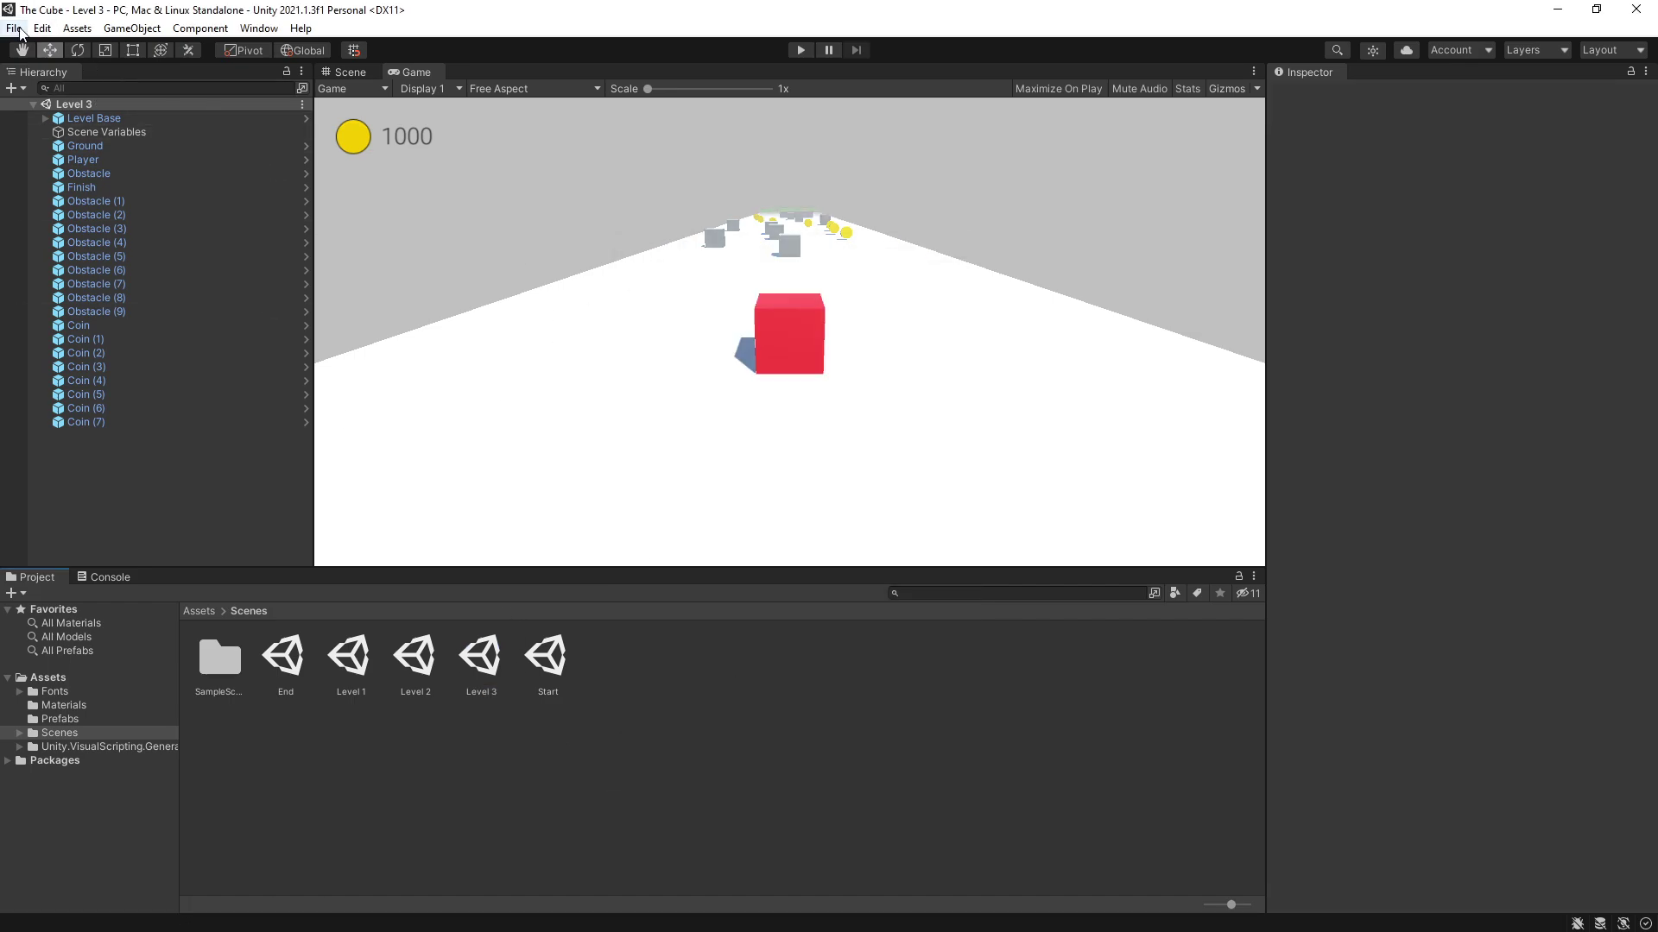
Build and run the game for Windows, using the project's Builds folder as the output location
left_click(14, 28)
left_click(95, 243)
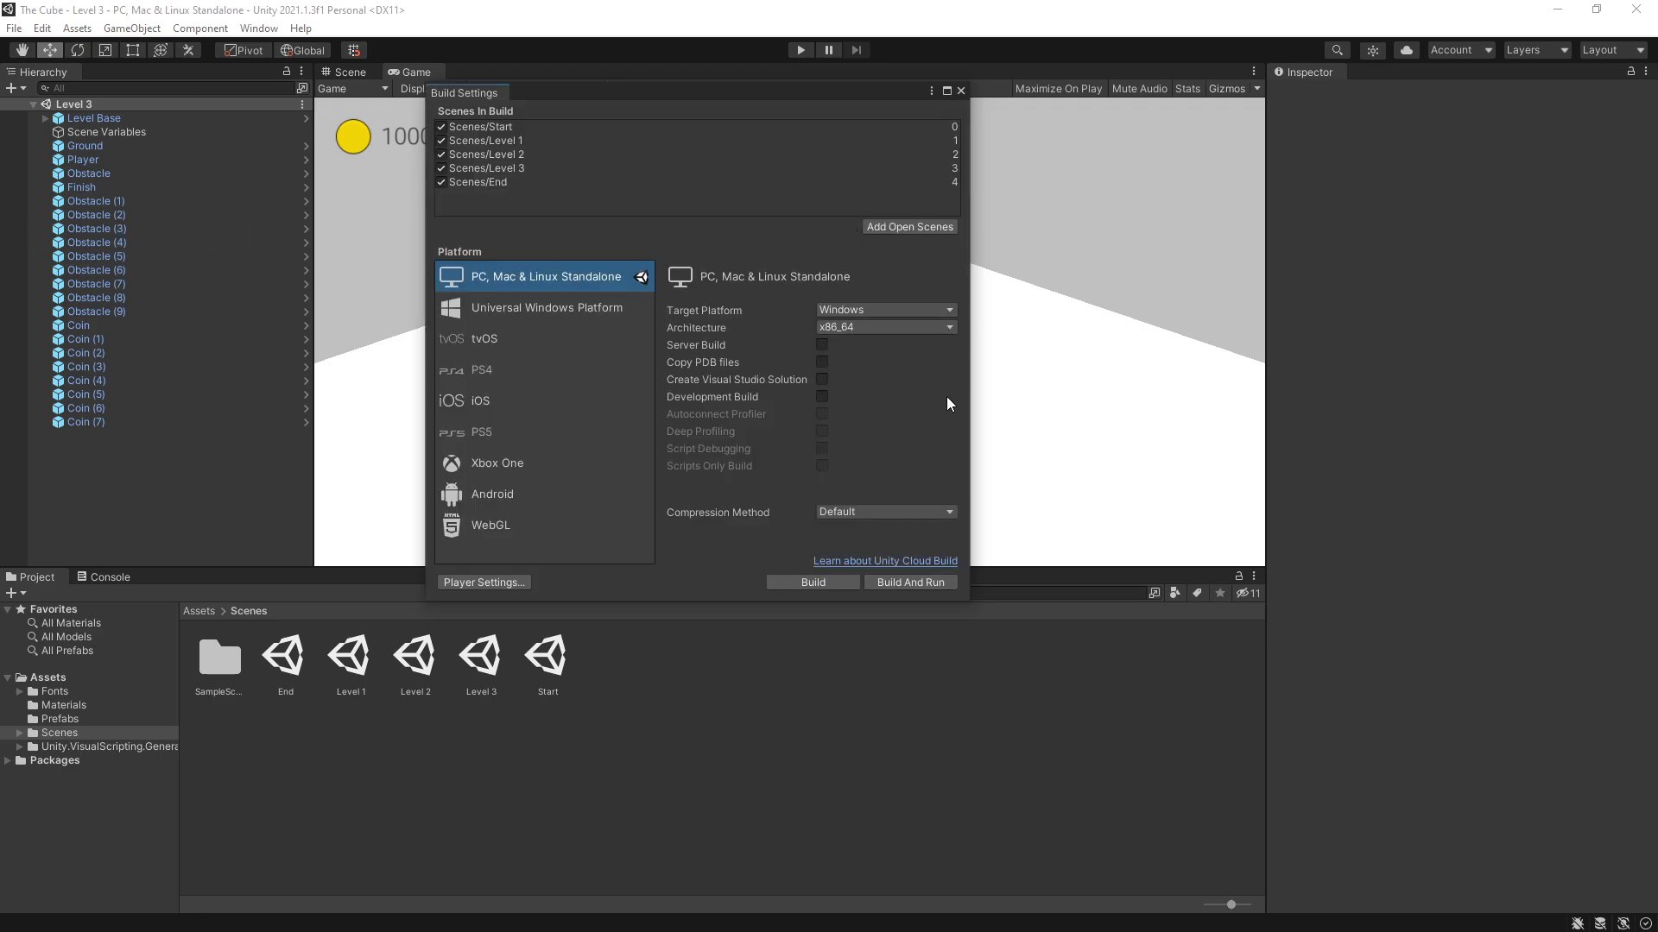
left_click(925, 582)
left_click(229, 182)
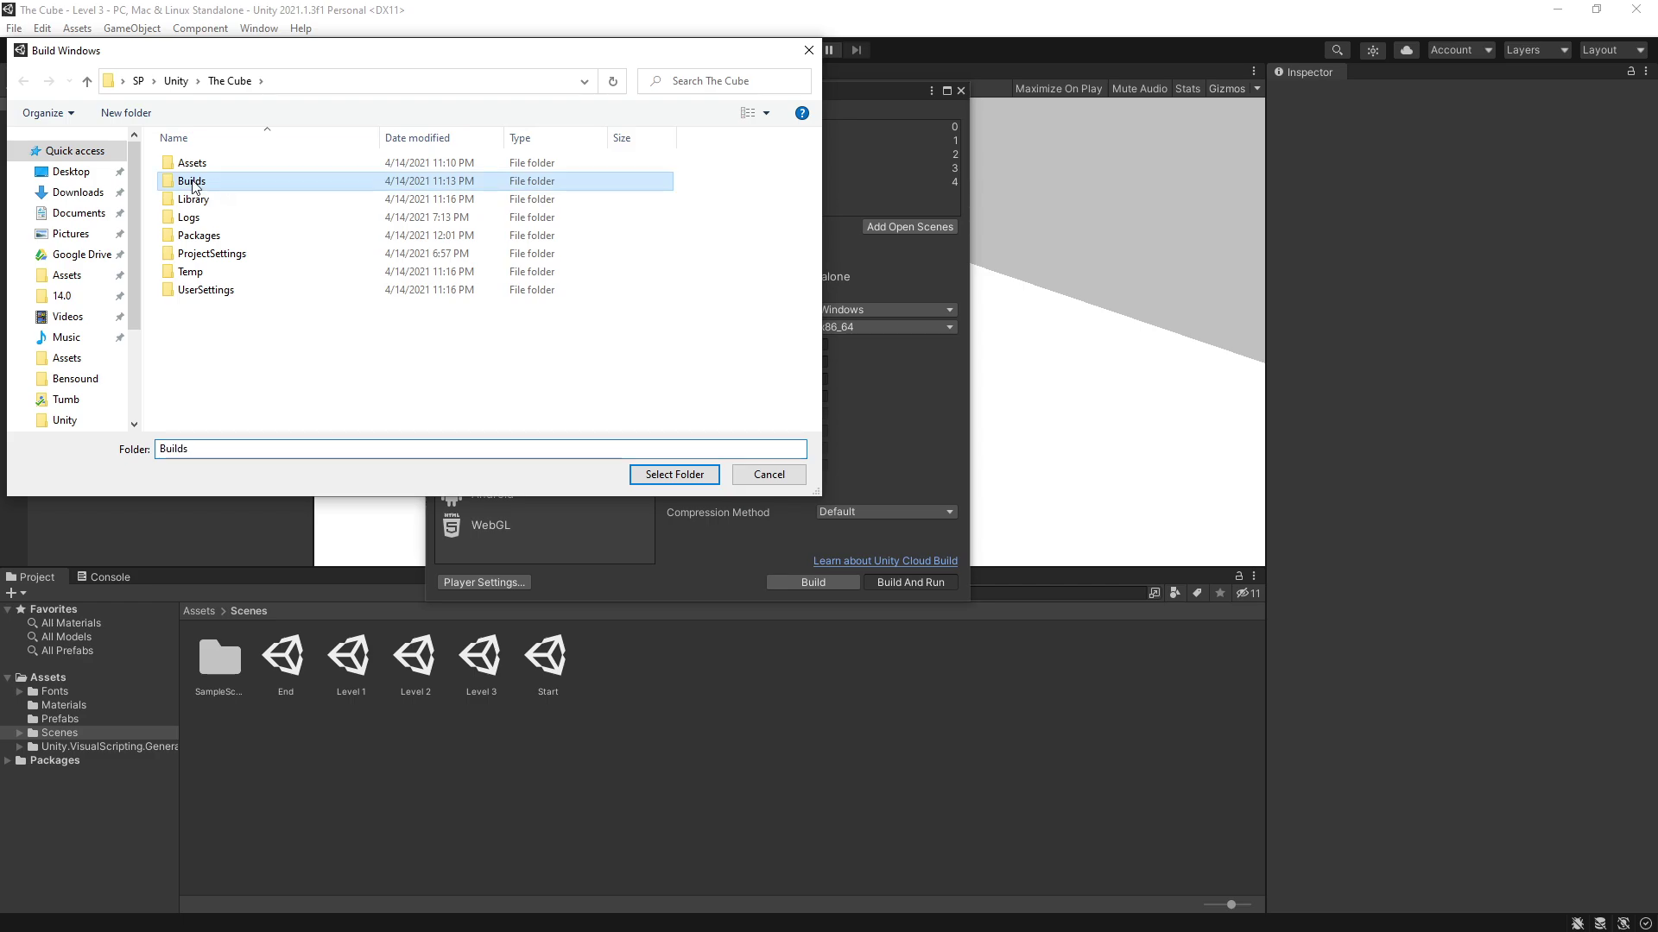
left_click(674, 474)
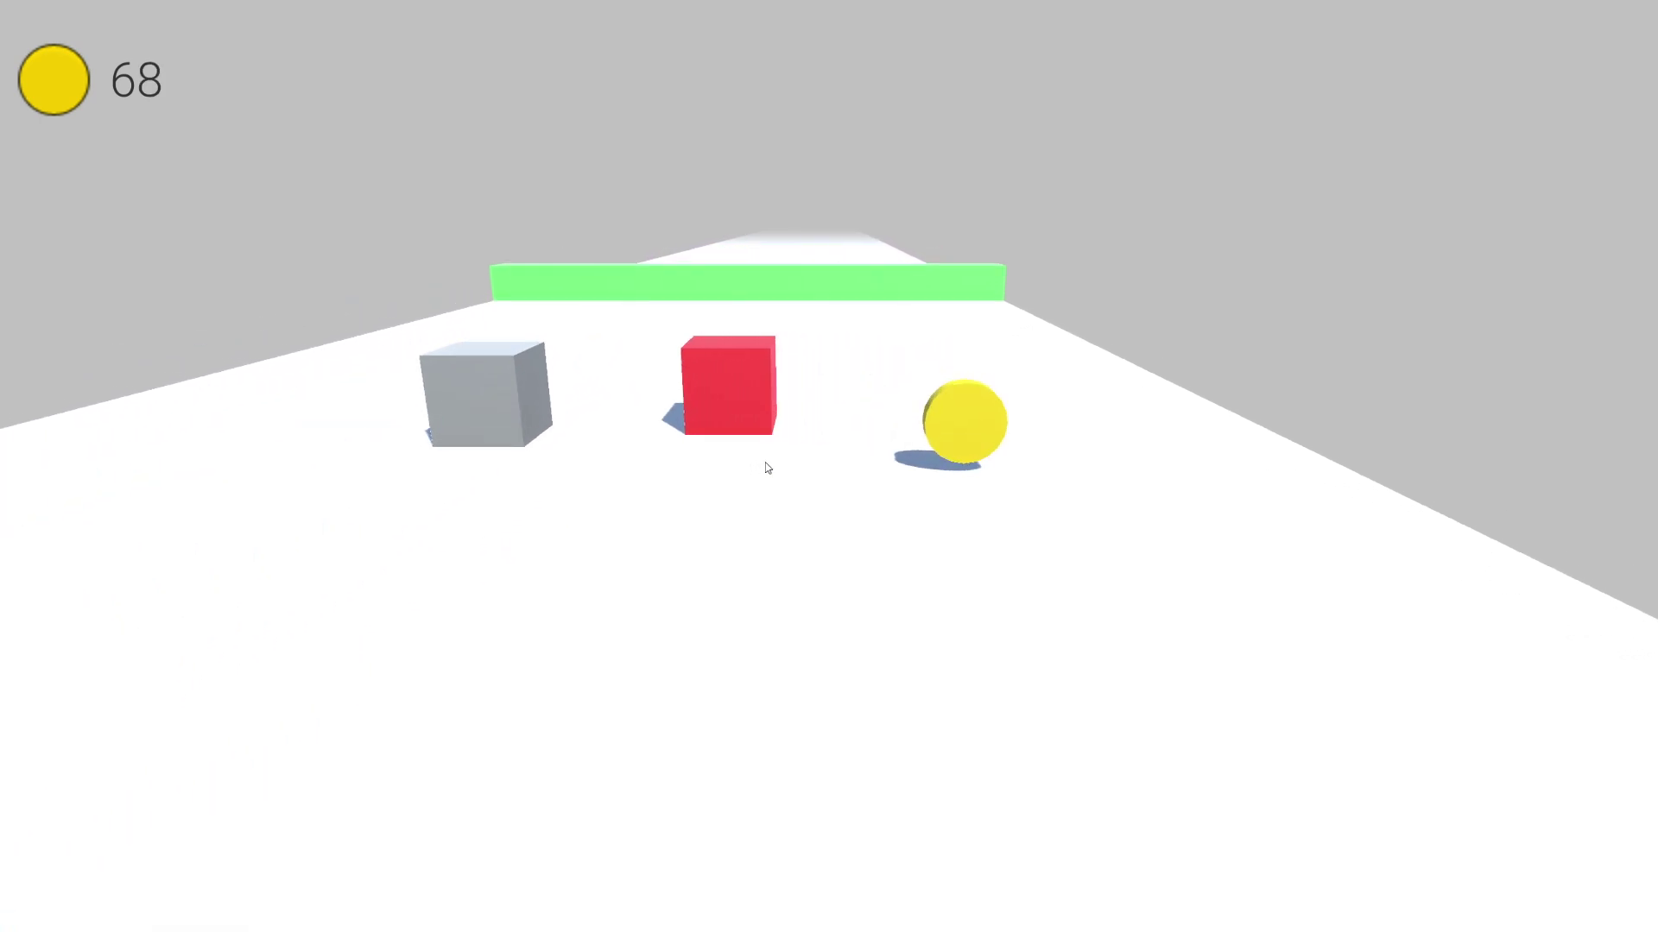
key("a")
Play the built game through the three levels, steering the cube around obstacles and collecting coins up to Level 3's finish
key("d")
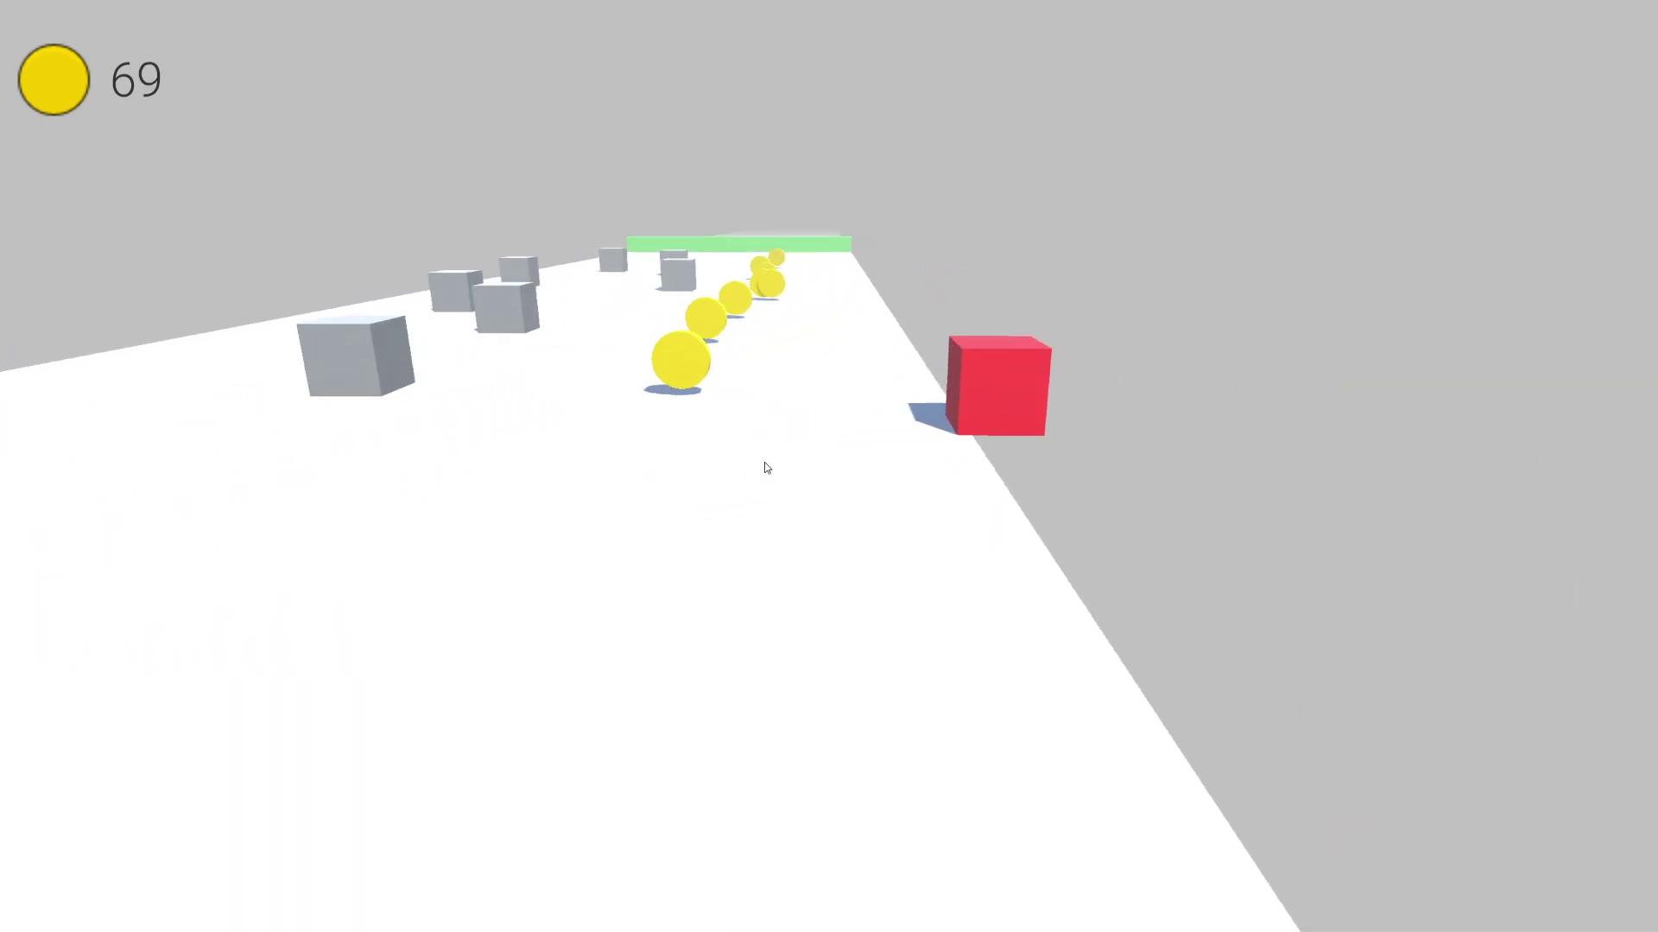
key("d")
key("a")
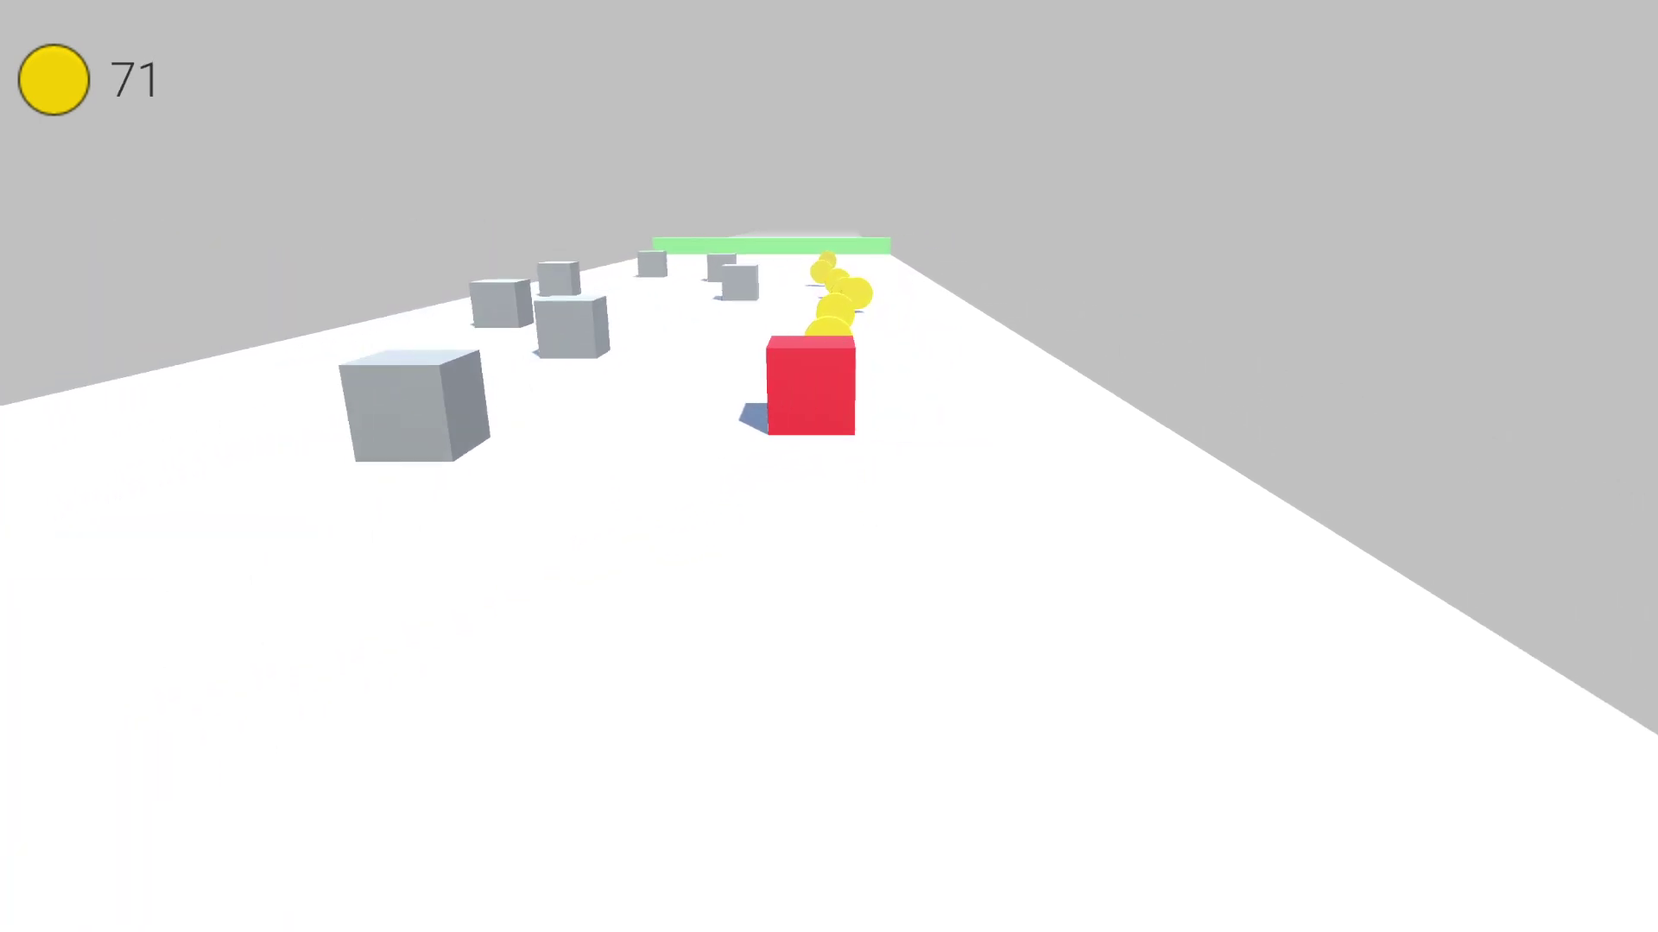
key("d")
key("a")
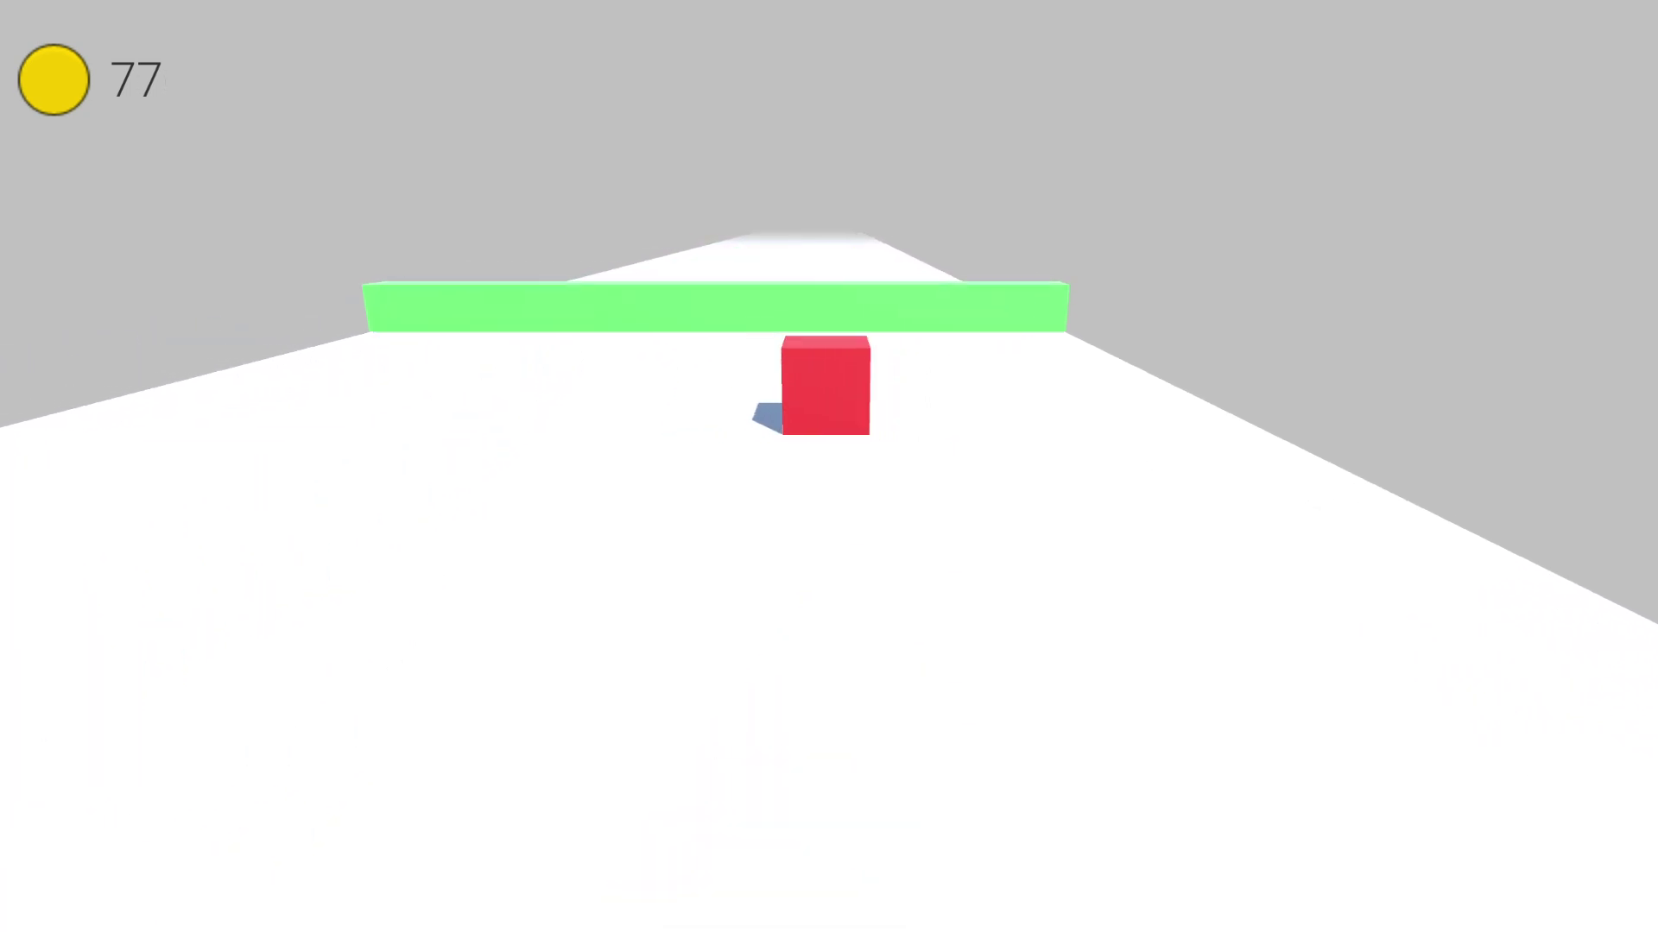
key("d")
key("a")
key("d")
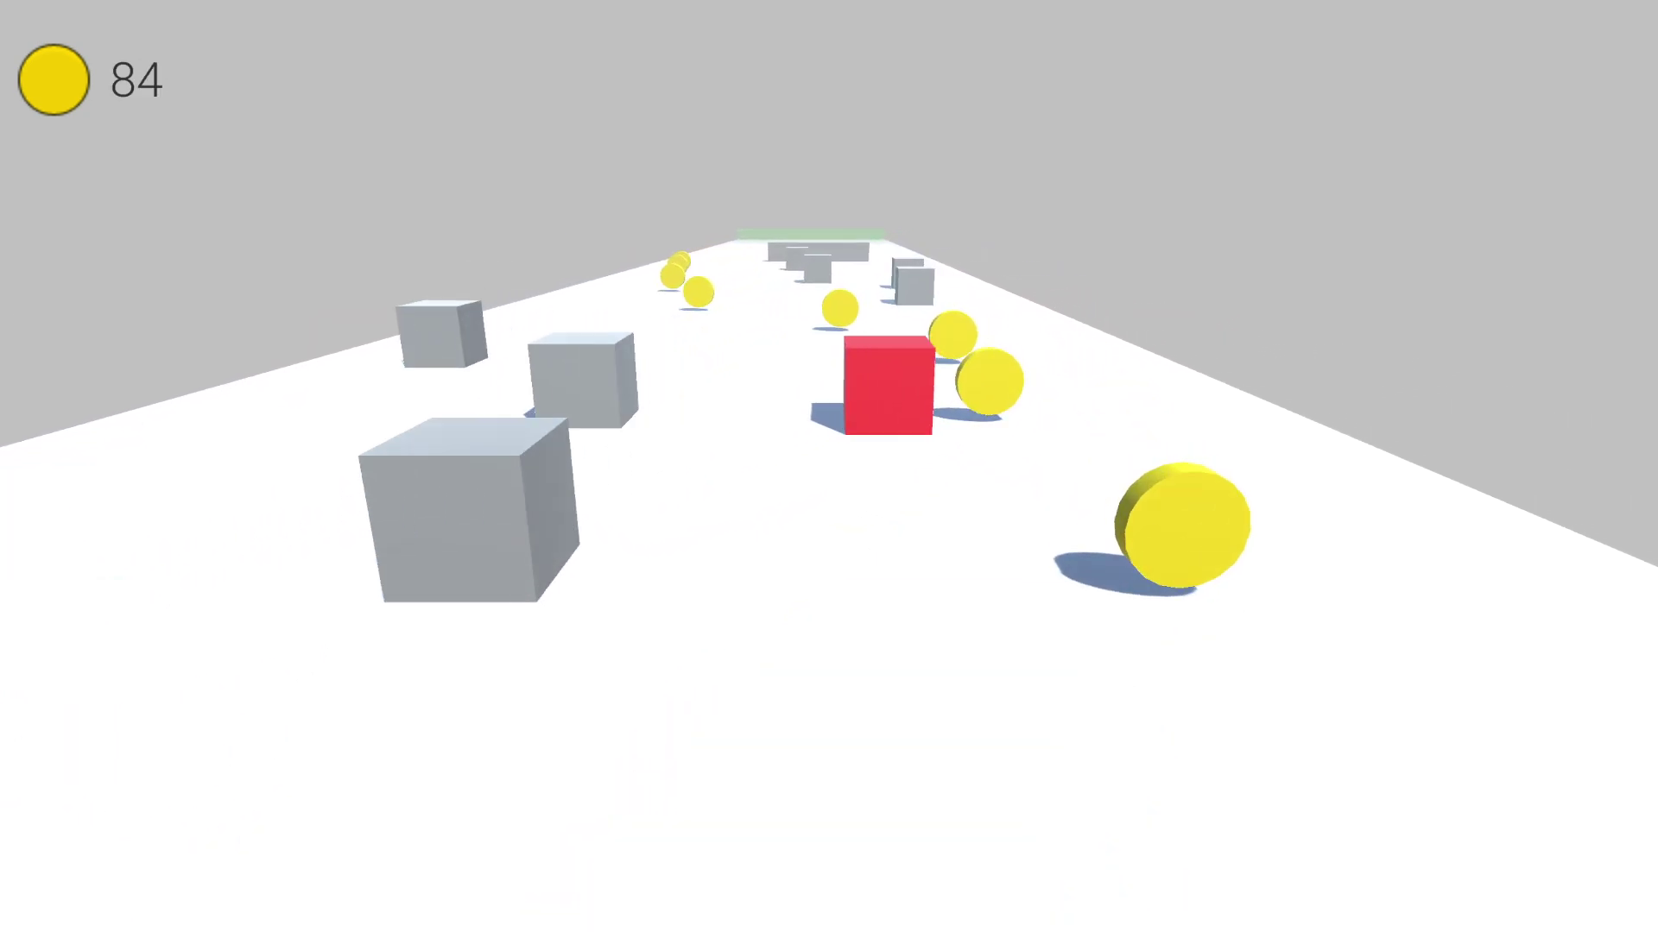
key("a")
key("d")
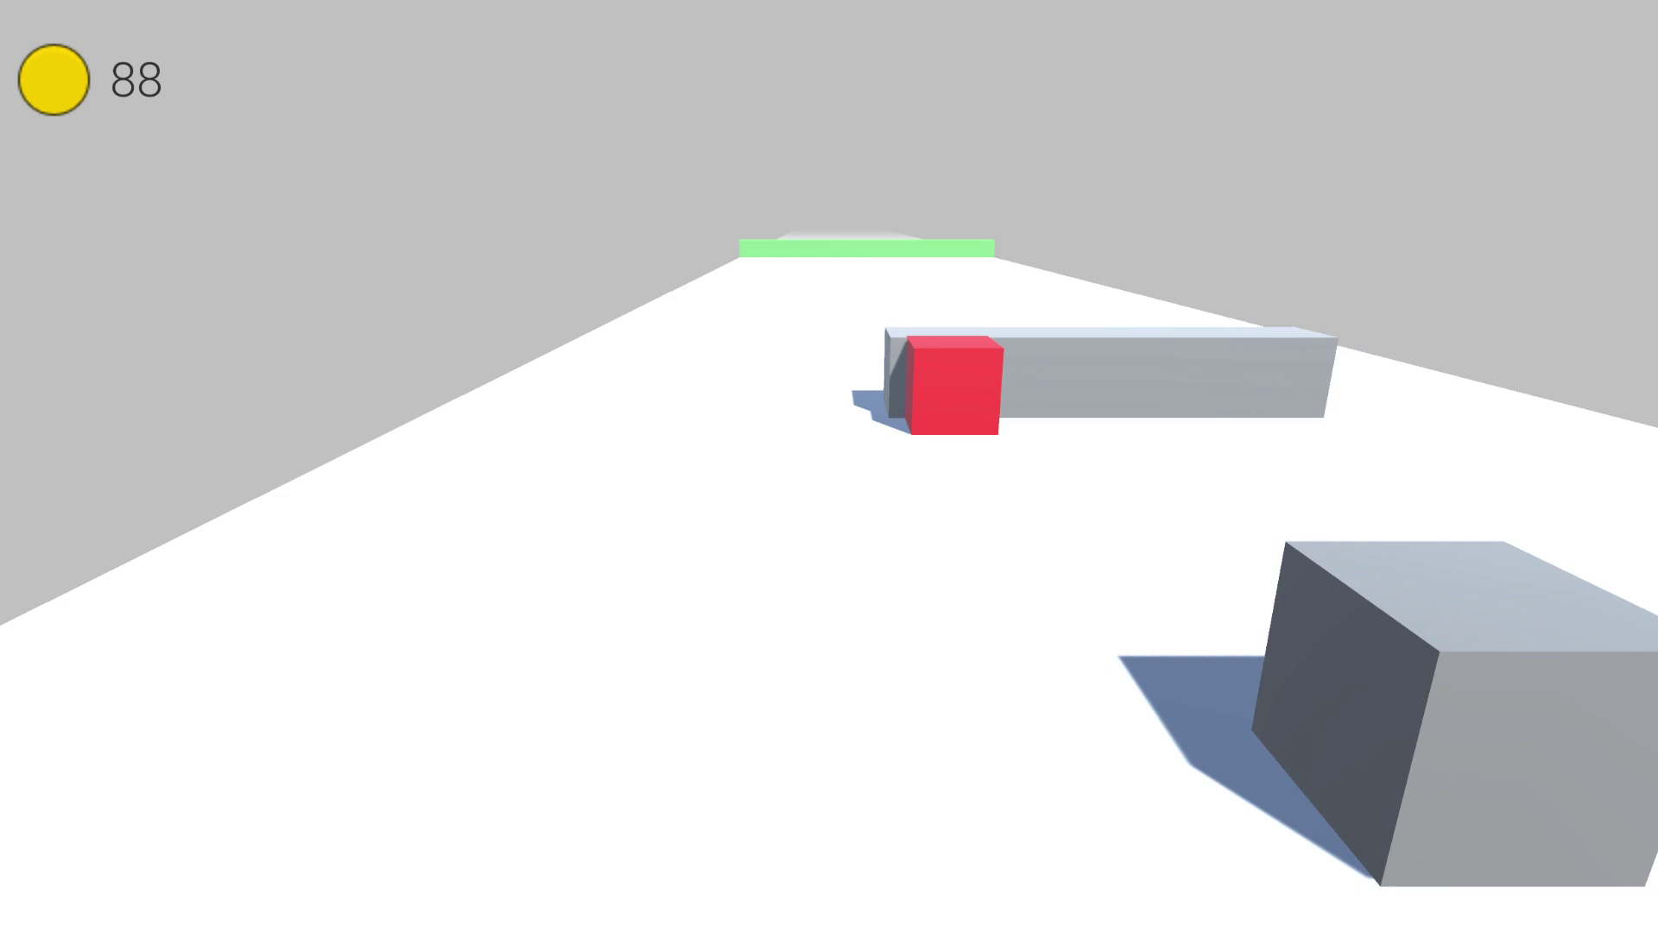
key("a")
key("d")
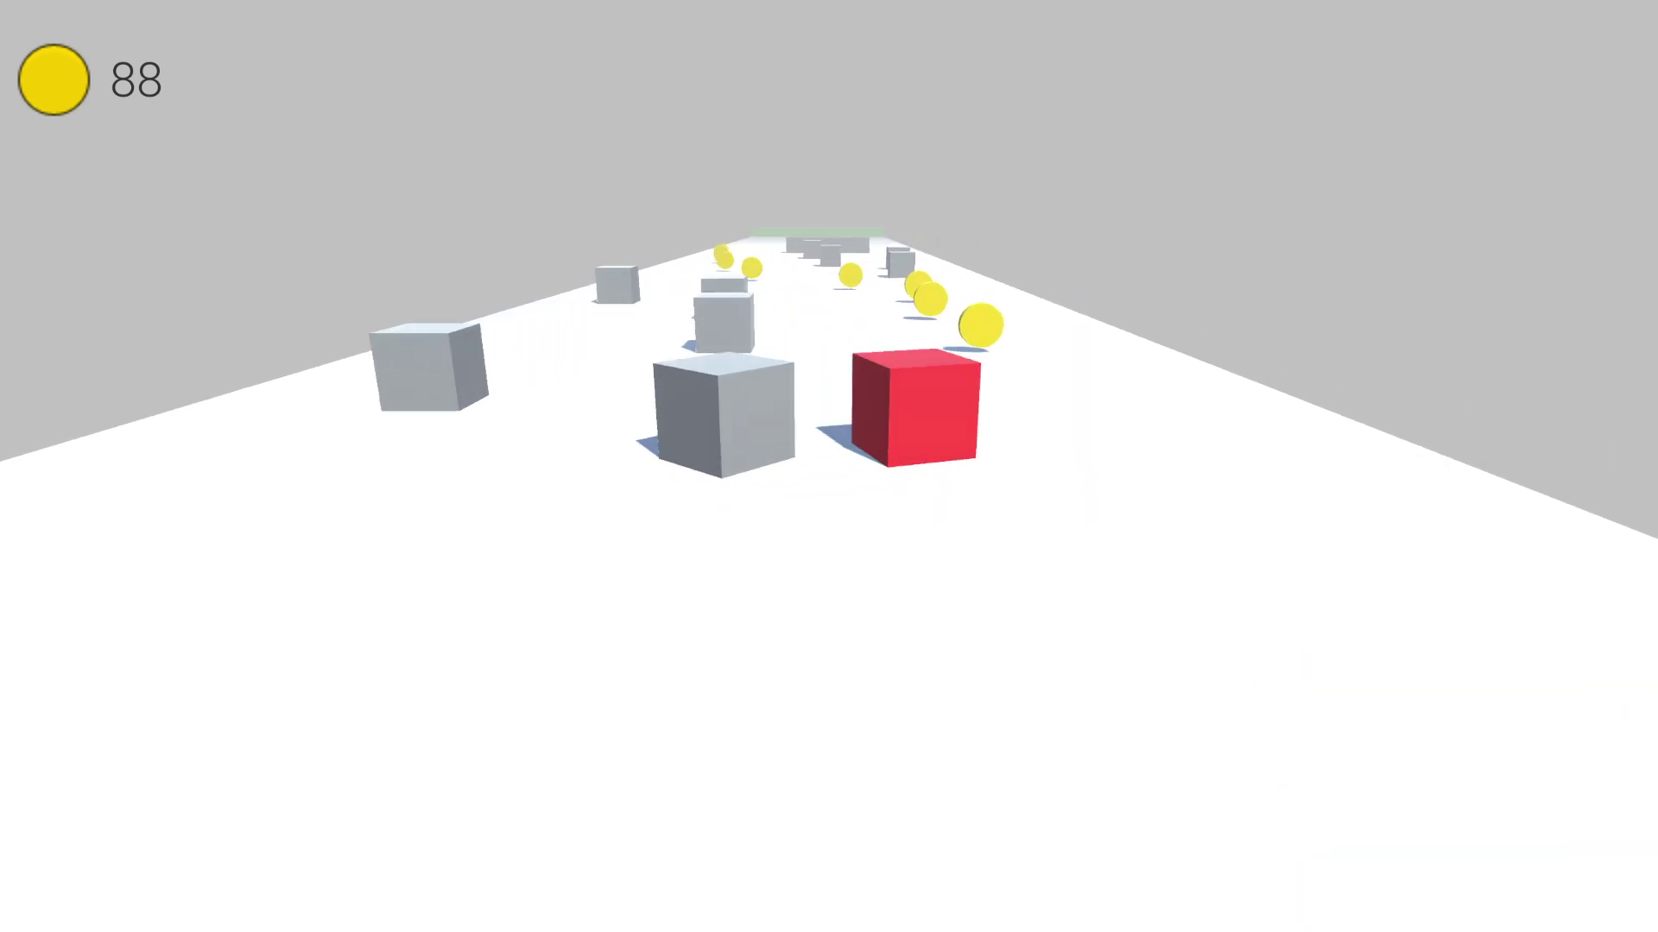
key("d")
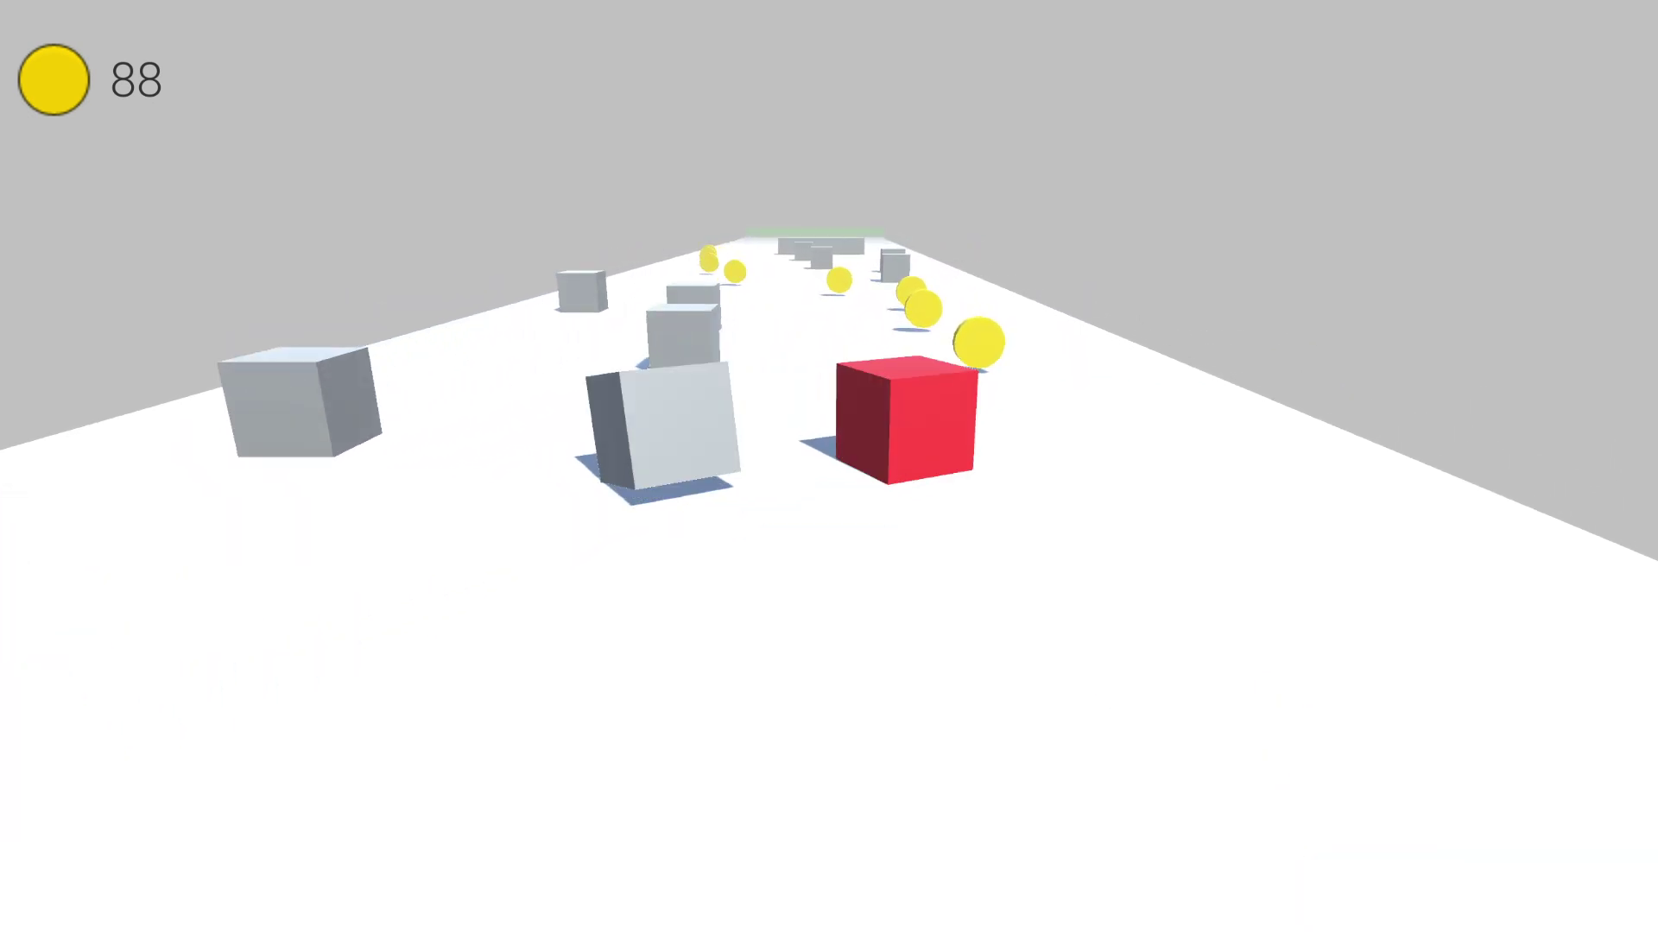
key("a")
key("d")
key("a")
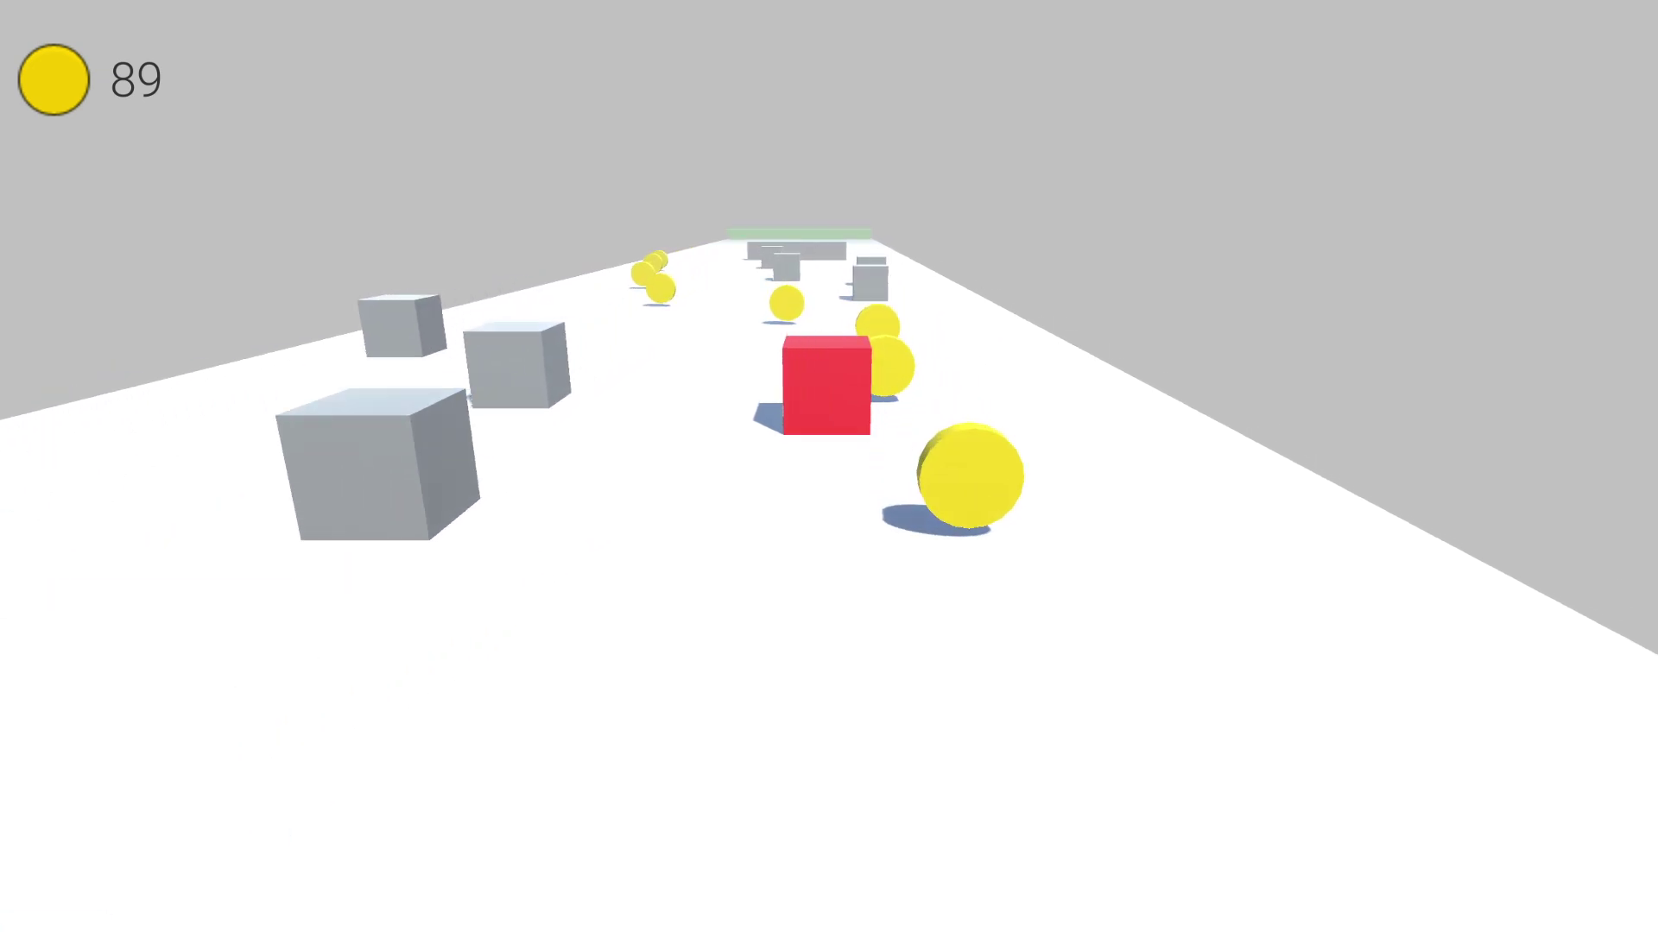
key("a")
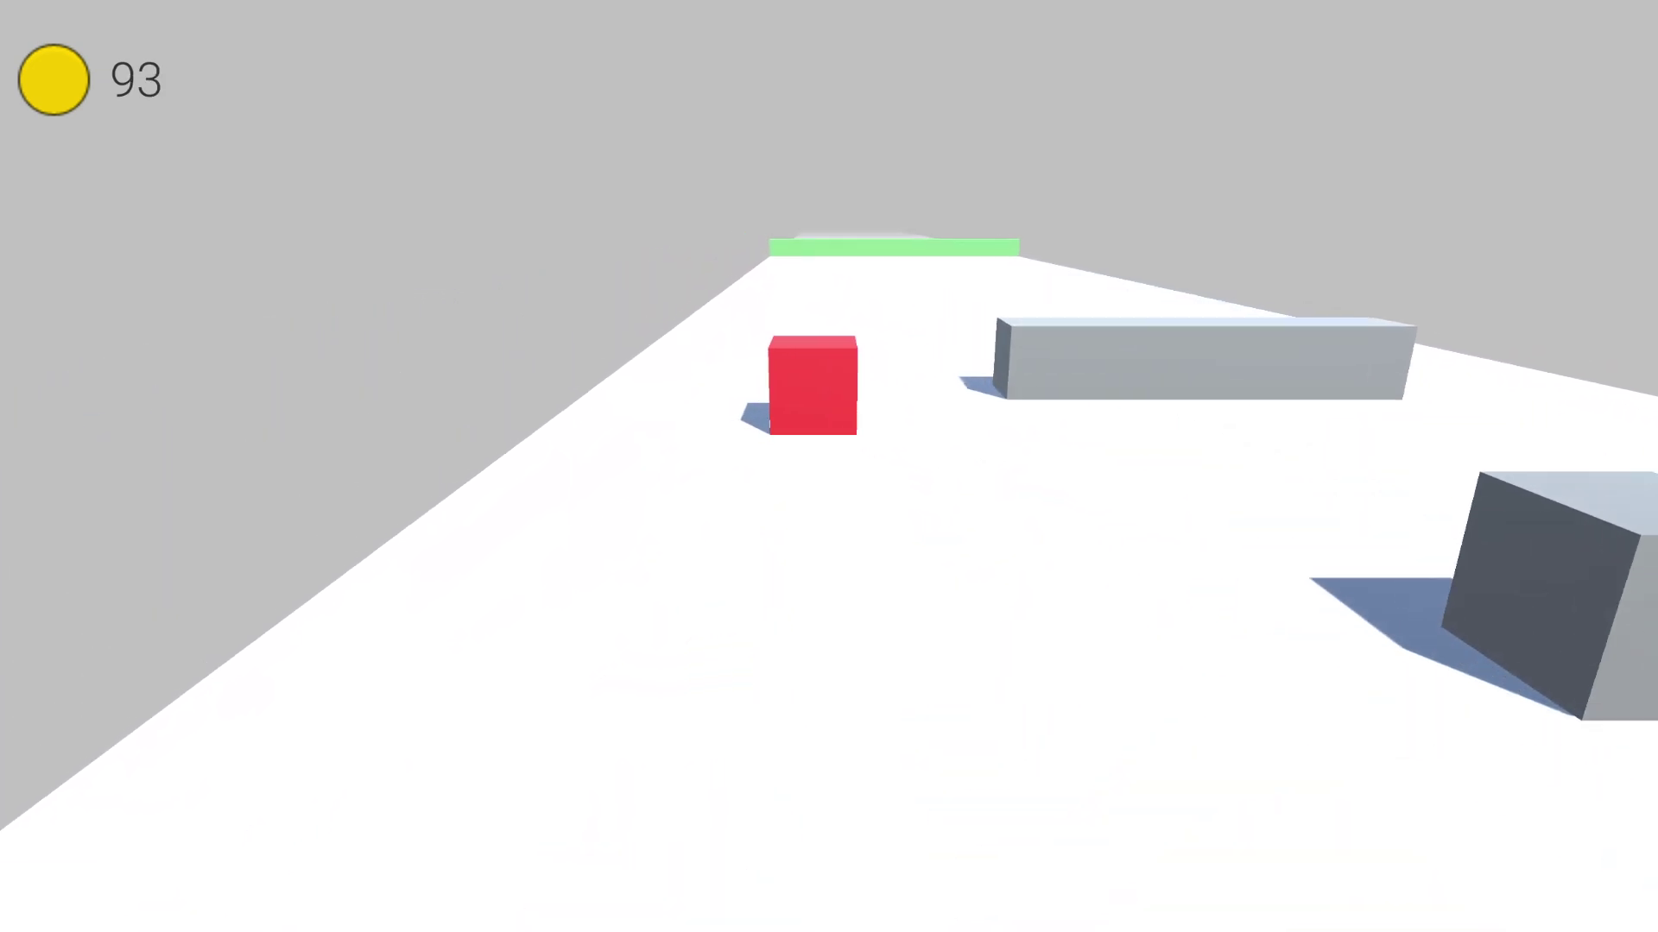
key("d")
key("a")
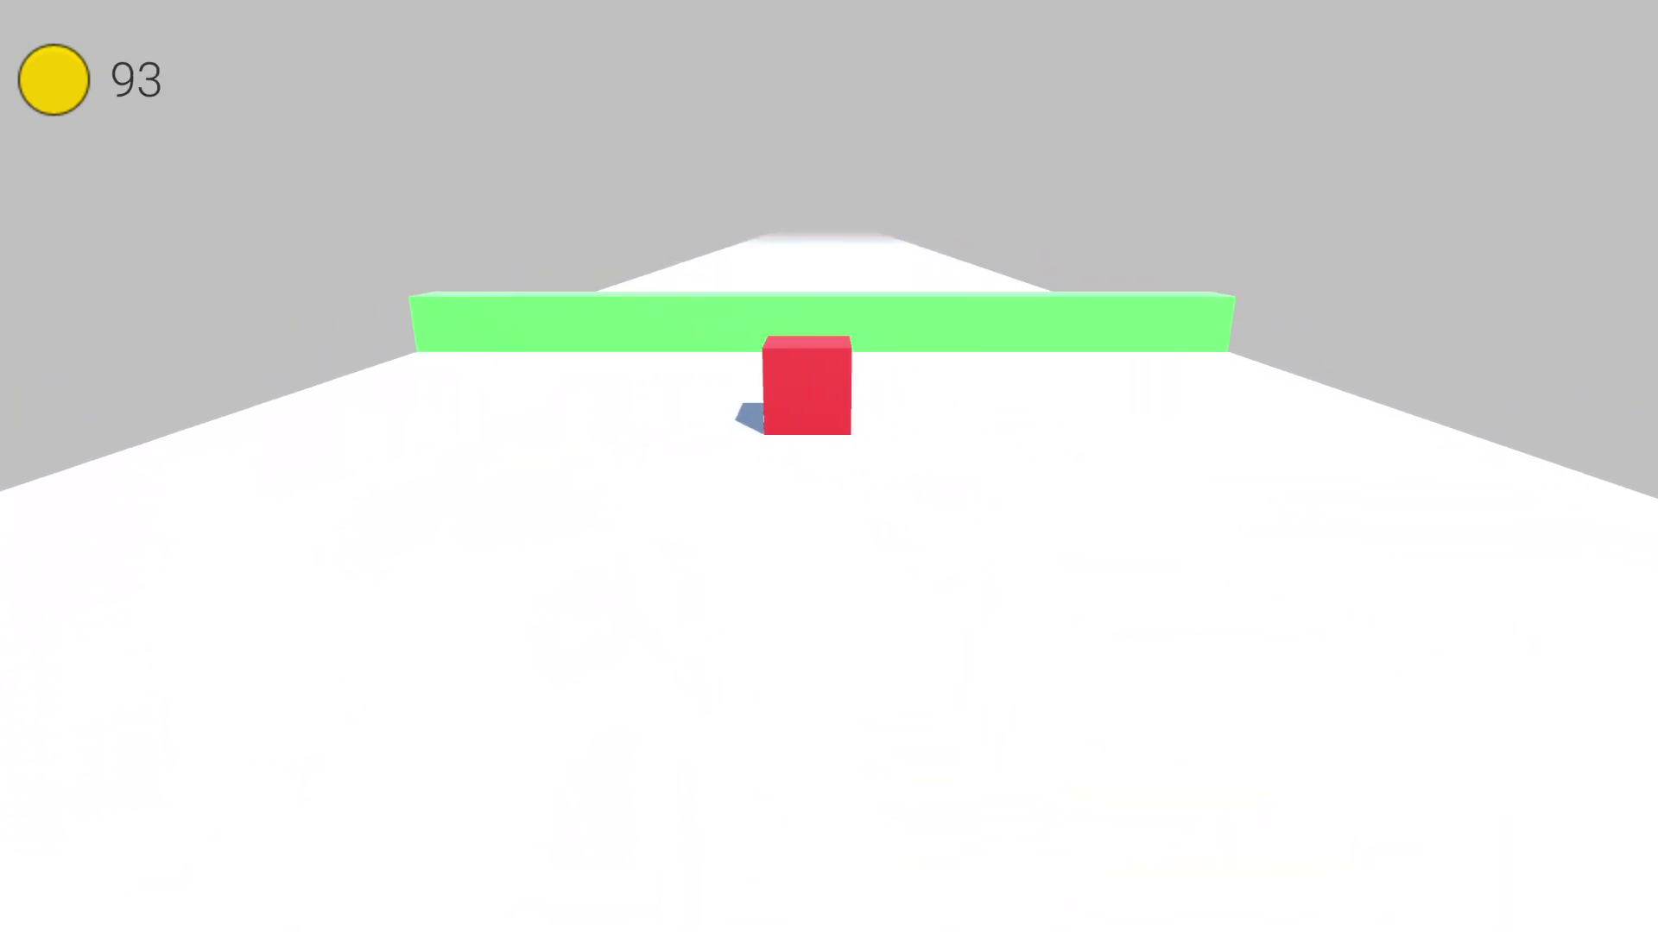